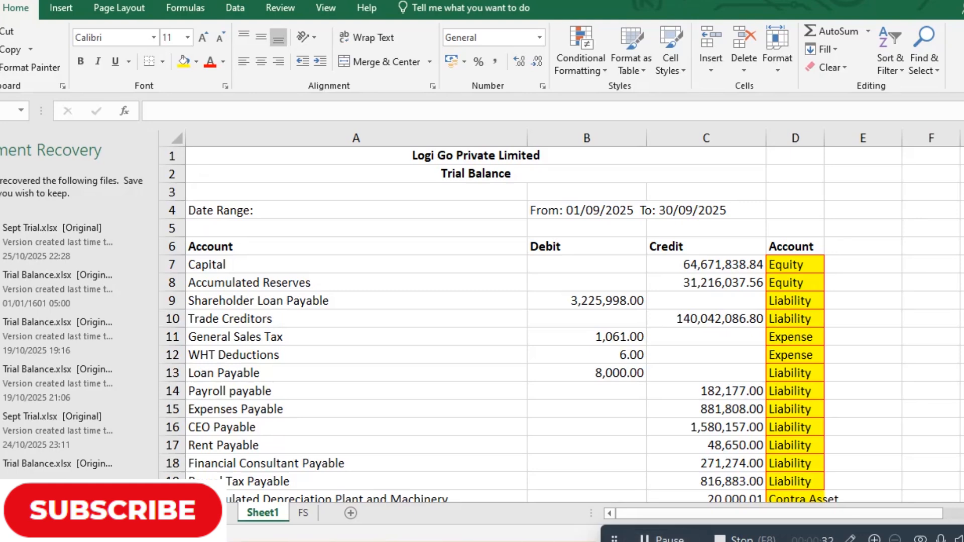
# - Open the FS sheet and examine the P&L and Balance Sheet statements across its columns
pyautogui.click(305, 509)
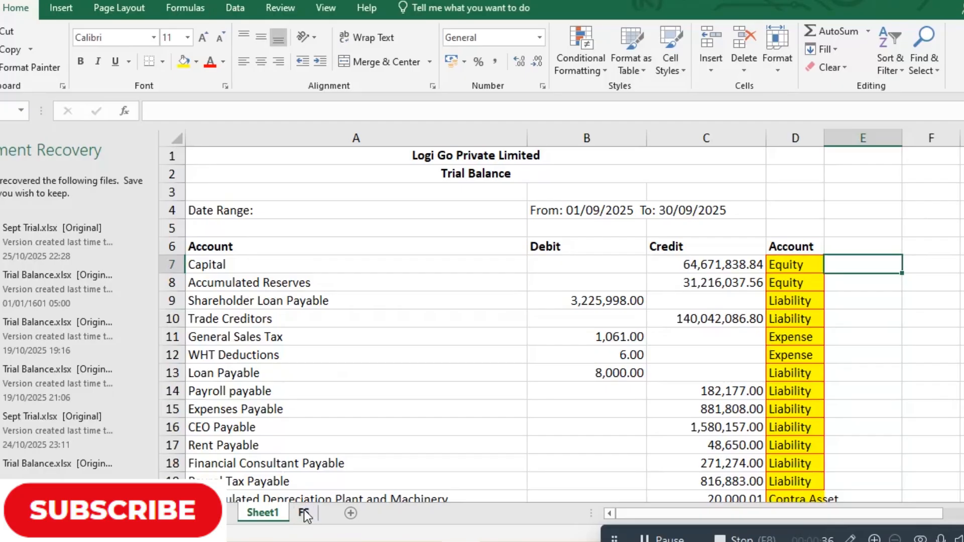
pyautogui.click(303, 510)
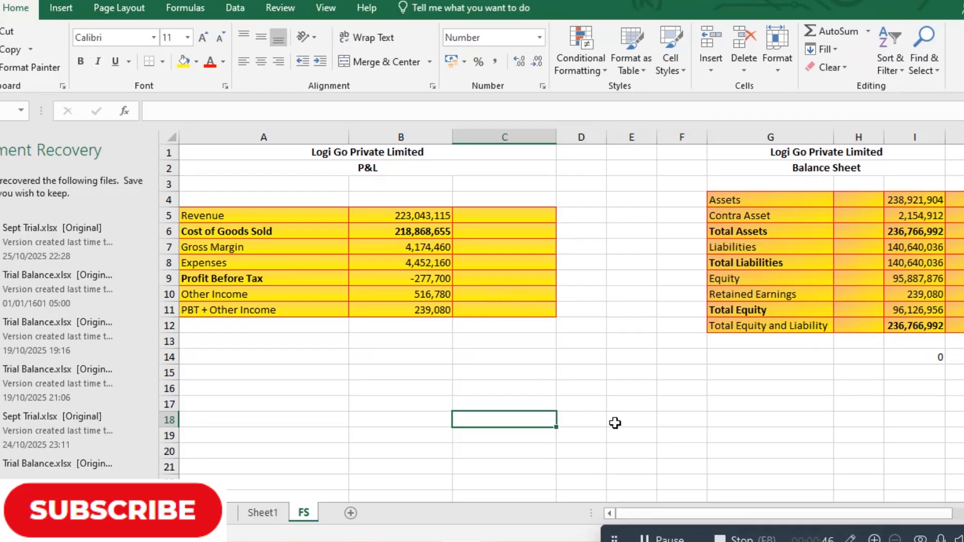
pyautogui.press('Right')
pyautogui.press('Right')
pyautogui.press('Right')
pyautogui.press('Right')
pyautogui.press('Right')
pyautogui.press('Right')
pyautogui.press('Right')
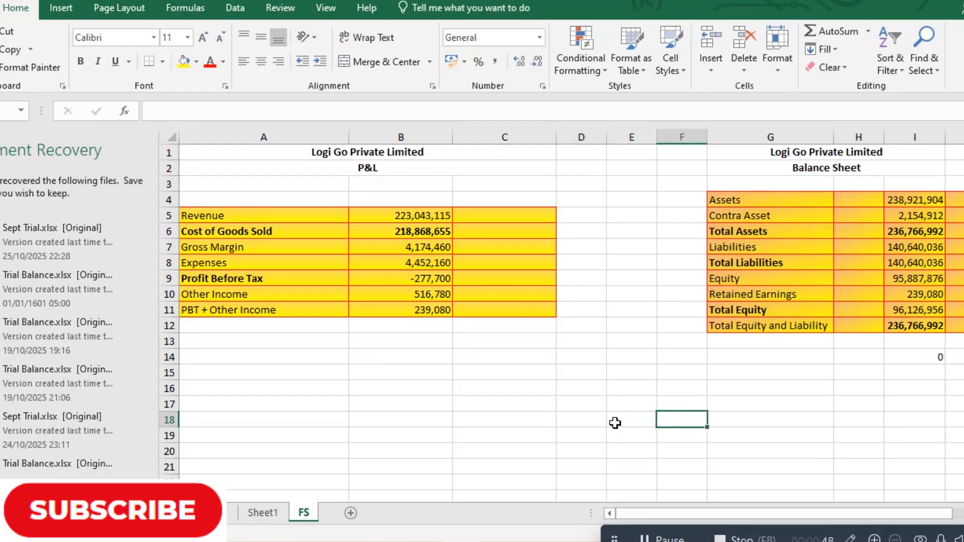
pyautogui.press('Right')
pyautogui.press('Right')
pyautogui.press('Right')
pyautogui.press('Right')
pyautogui.press('Right')
pyautogui.press('Right')
pyautogui.press('Right')
pyautogui.press('Right')
pyautogui.press('Right')
pyautogui.press('Left')
pyautogui.press('Left')
pyautogui.press('Left')
pyautogui.press('Left')
pyautogui.press('Left')
pyautogui.press('Left')
pyautogui.press('Left')
pyautogui.press('Left')
pyautogui.press('Left')
pyautogui.press('Left')
pyautogui.press('Left')
pyautogui.press('Left')
pyautogui.press('Left')
pyautogui.press('Left')
pyautogui.press('Left')
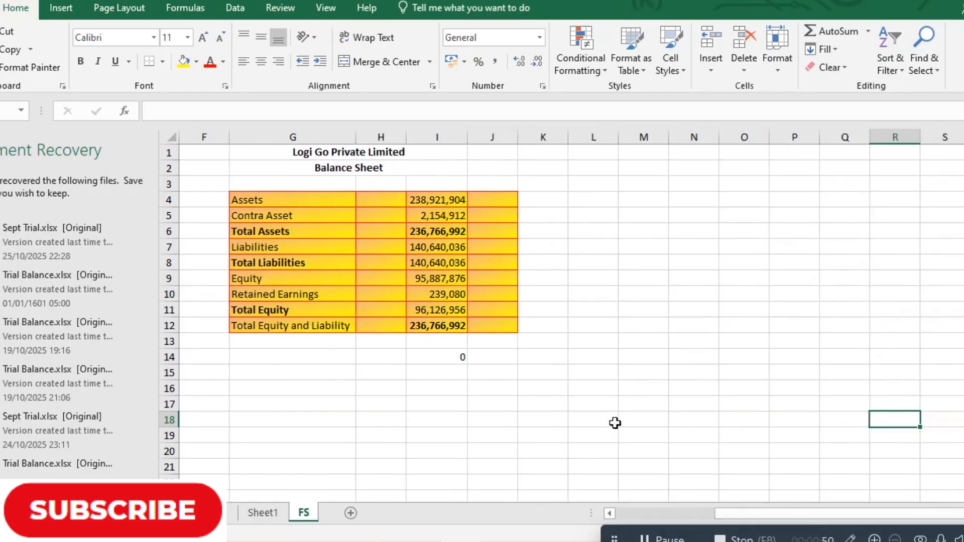
pyautogui.press('Left')
pyautogui.press('Left')
pyautogui.press('Left')
pyautogui.press('Left')
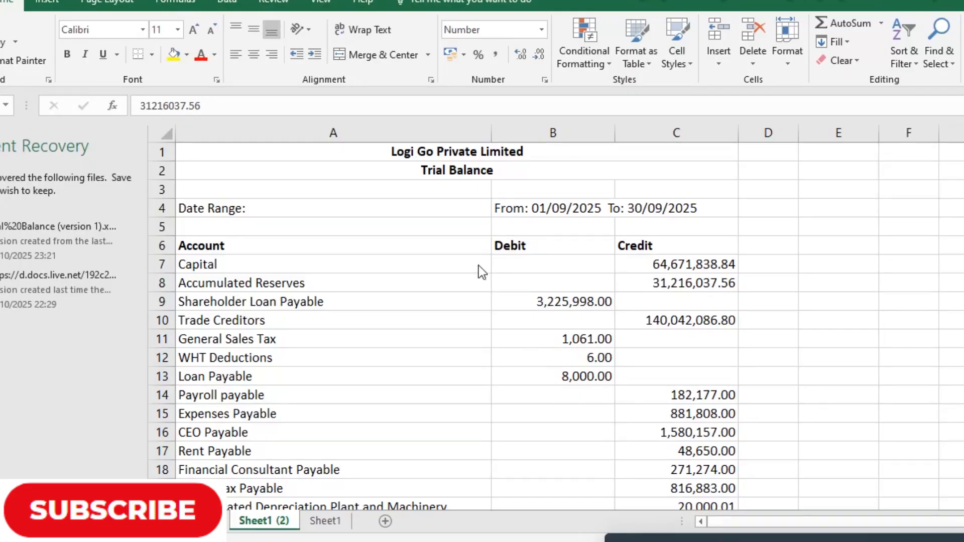
# - Add an "Accounts" column header in D6, beside the Credit column of the trial balance
pyautogui.click(455, 303)
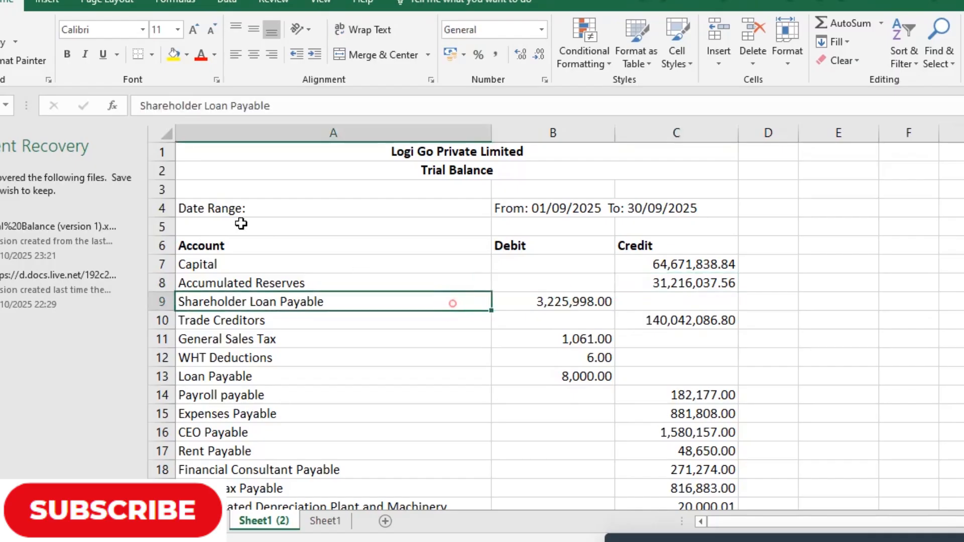
pyautogui.click(221, 245)
pyautogui.moveTo(266, 251); pyautogui.dragTo(680, 265)
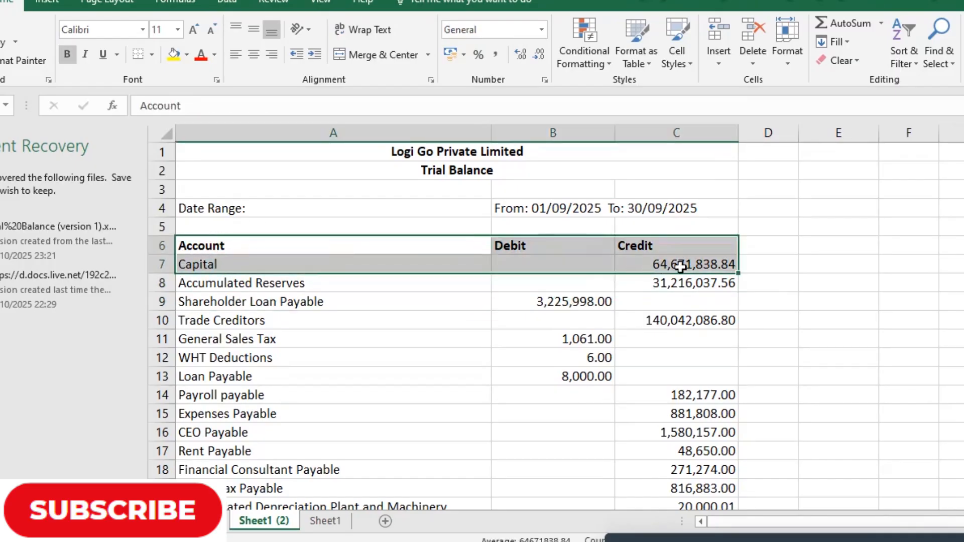
pyautogui.click(780, 240)
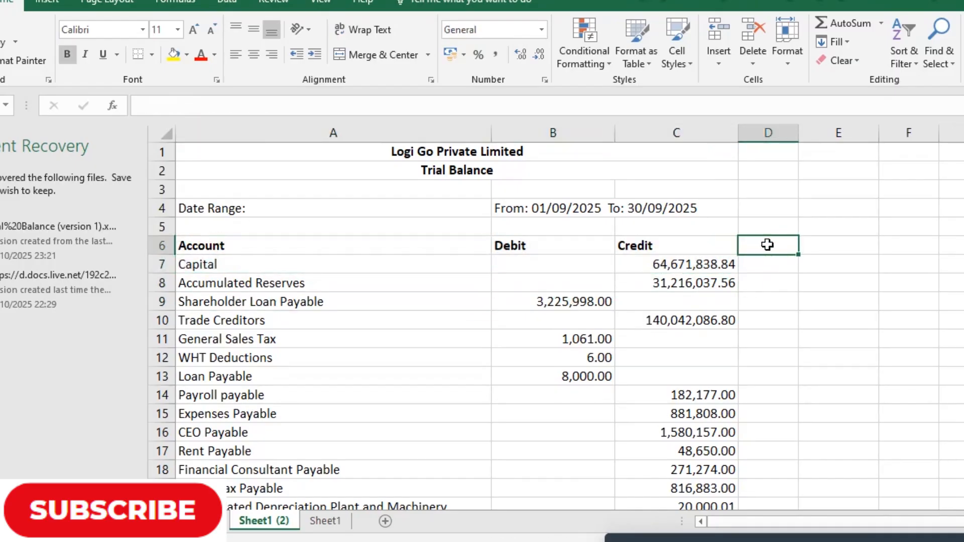
pyautogui.write('Accounts')
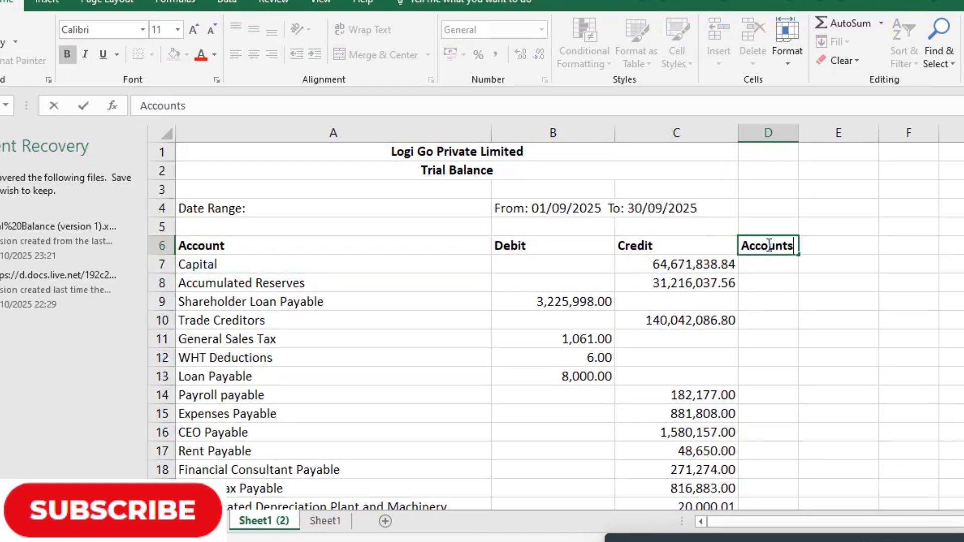
pyautogui.press('Return')
pyautogui.write('\\')
pyautogui.press('BackSpace')
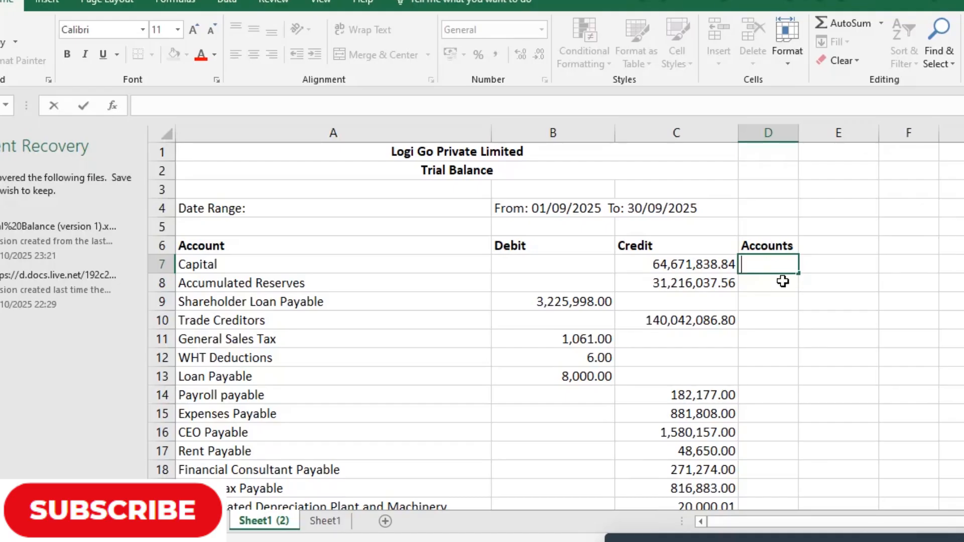
pyautogui.click(875, 281)
# - Create a formula-based conditional formatting rule for the Accounts cells from D7 down to the Total row, using =$D7<>""
pyautogui.moveTo(760, 263); pyautogui.dragTo(774, 441)
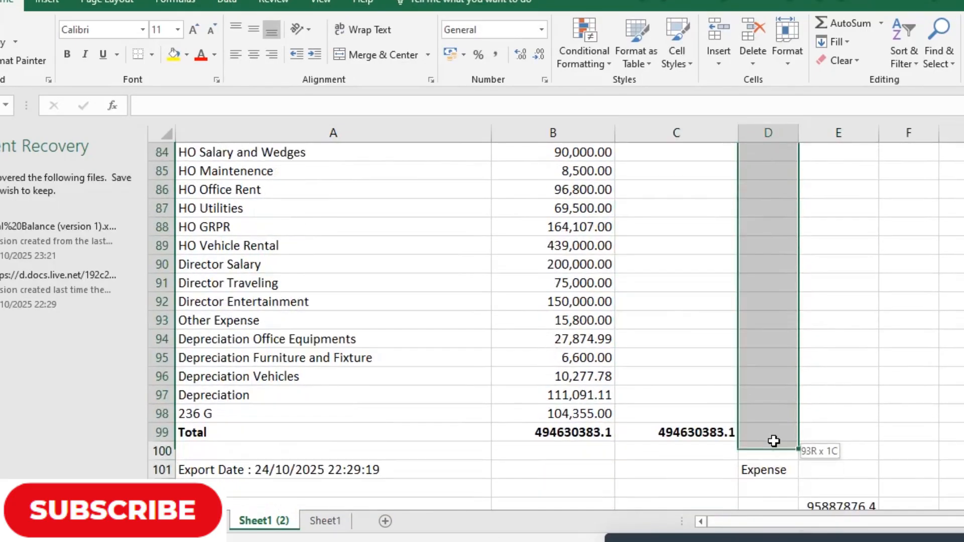
pyautogui.moveTo(963, 475); pyautogui.dragTo(963, 150)
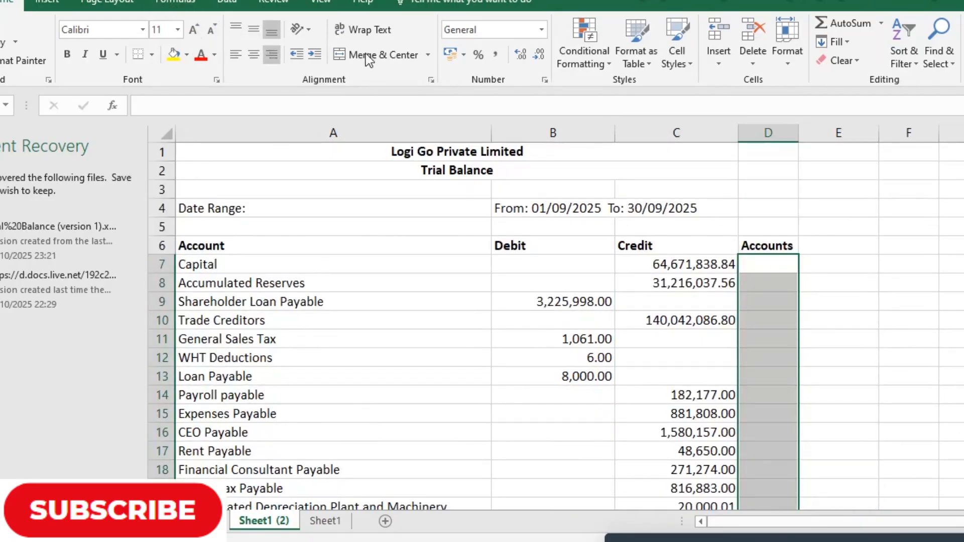
pyautogui.click(607, 61)
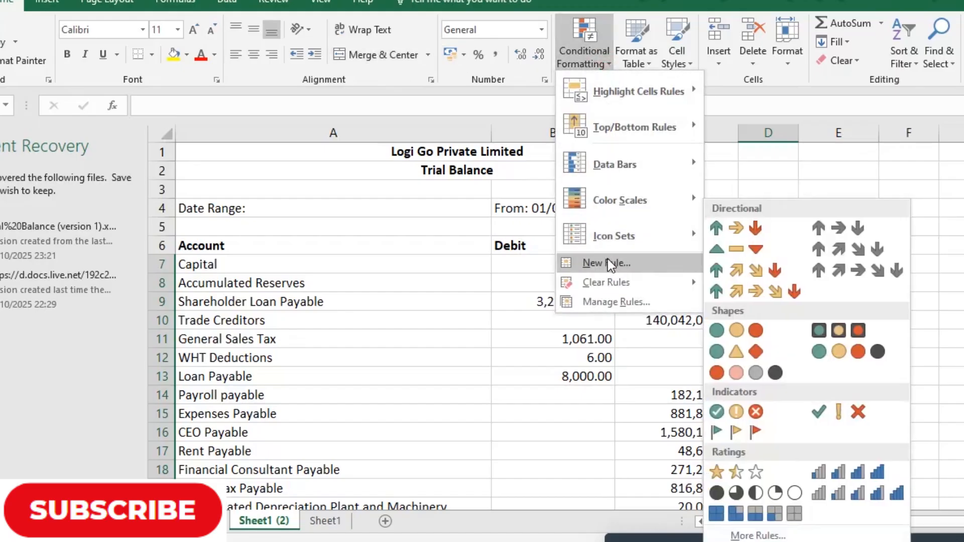
pyautogui.click(610, 264)
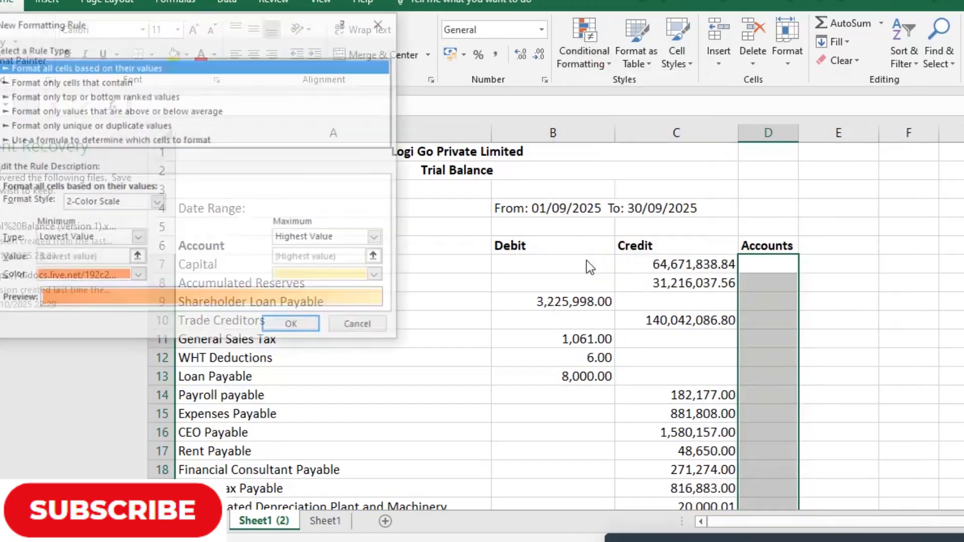
pyautogui.click(100, 142)
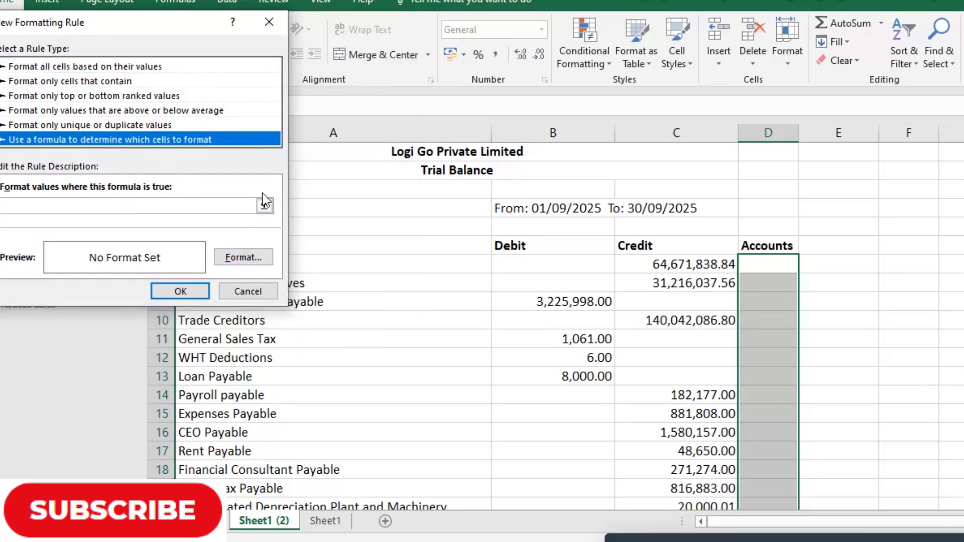
pyautogui.click(265, 206)
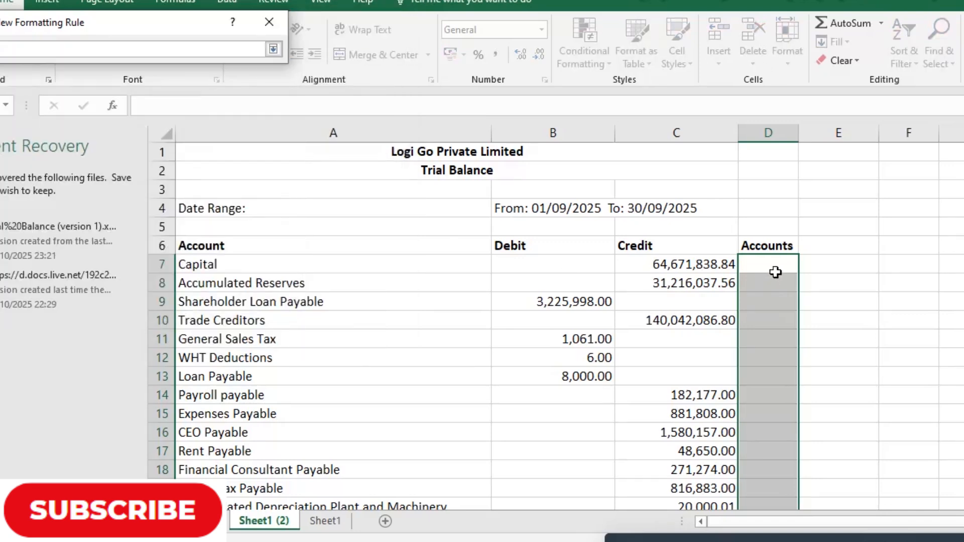
pyautogui.click(776, 271)
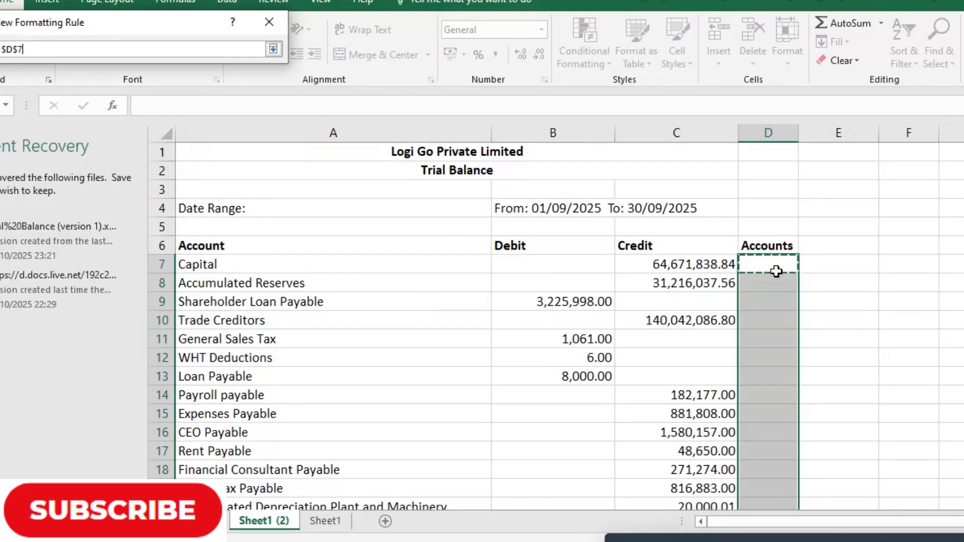
pyautogui.write('<>""')
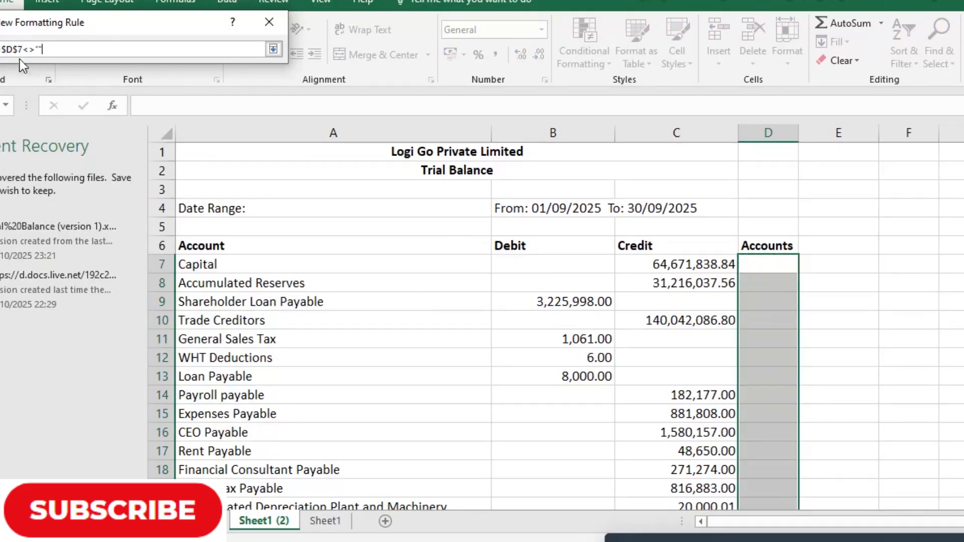
pyautogui.click(14, 49)
pyautogui.press('BackSpace')
pyautogui.press('Return')
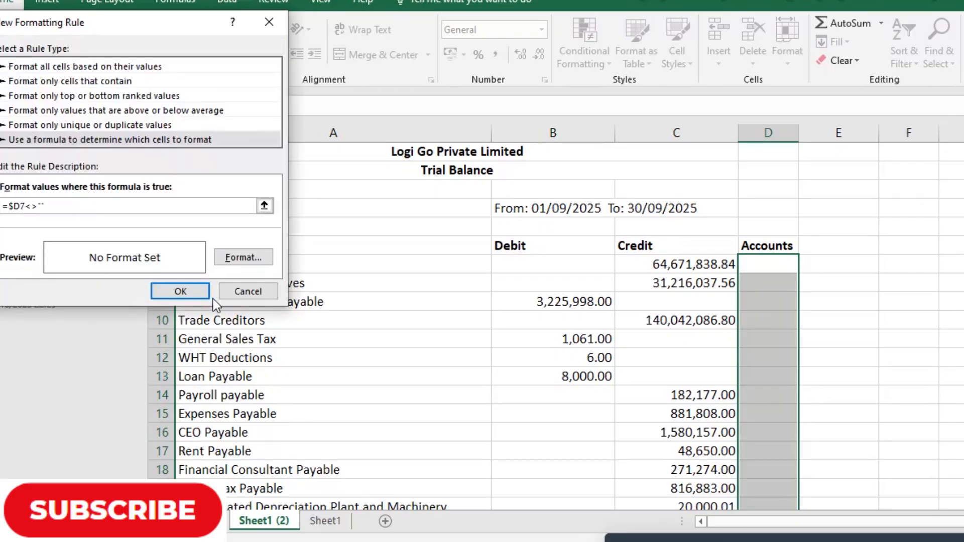
# - Give the rule a yellow fill and a red outline border, and apply it to the selected cells
pyautogui.click(243, 250)
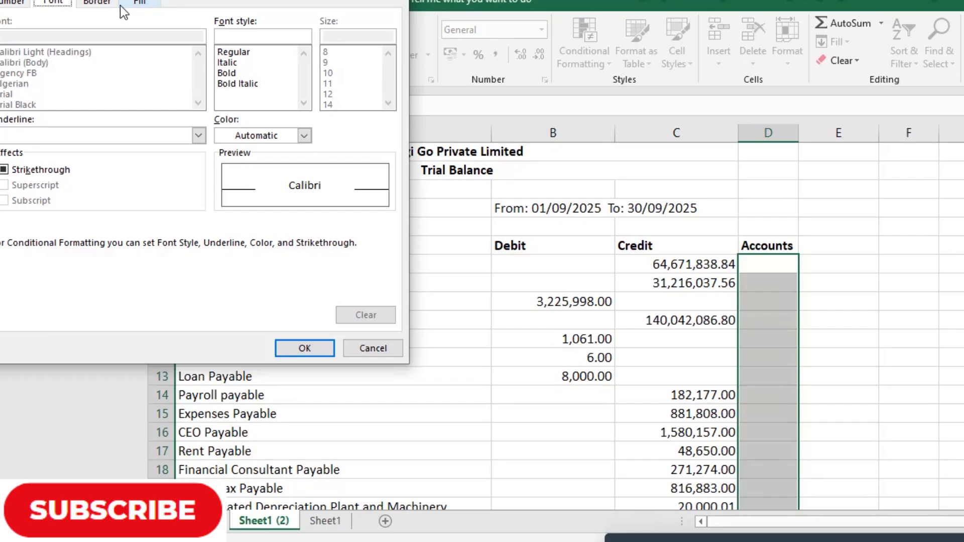
pyautogui.write('Q1Q2AQ1AQ')
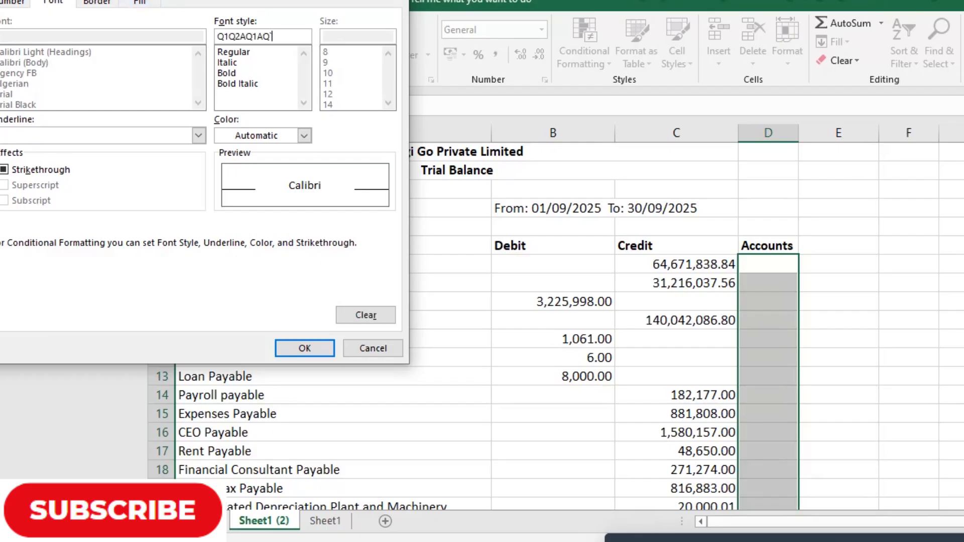
pyautogui.click(140, 3)
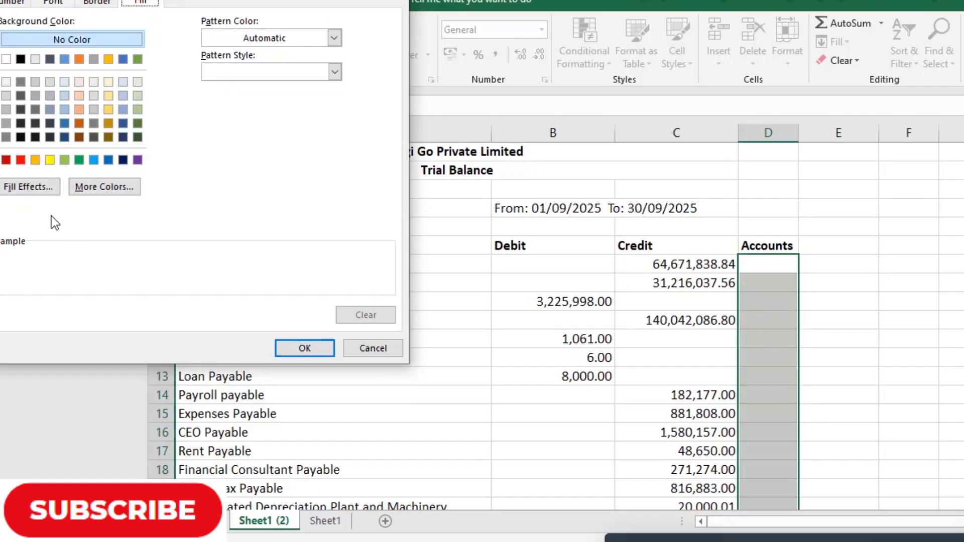
pyautogui.click(53, 160)
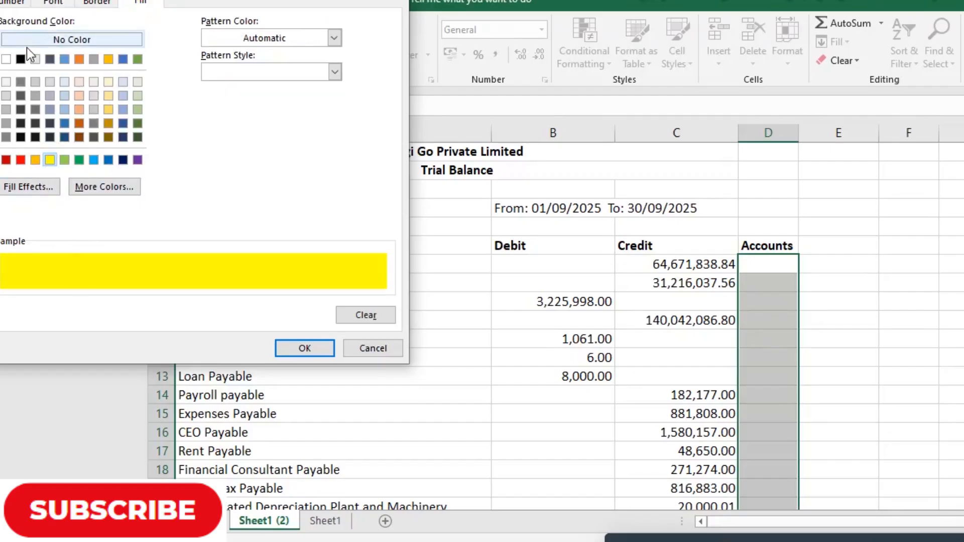
pyautogui.click(88, 3)
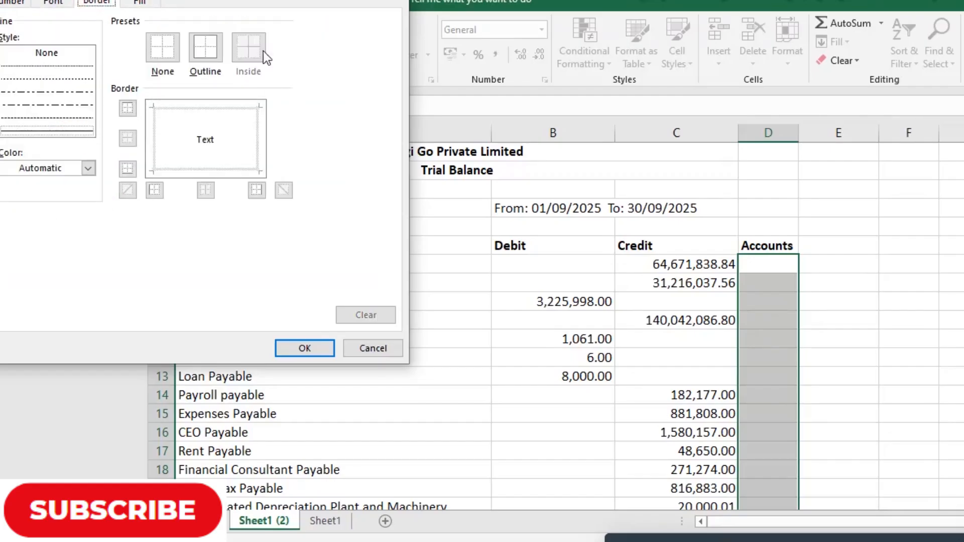
pyautogui.click(88, 168)
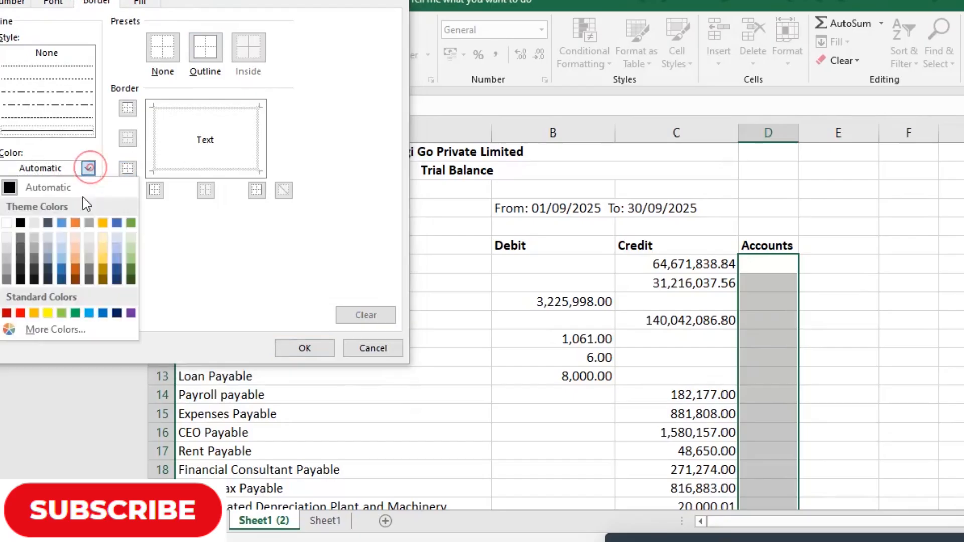
pyautogui.click(22, 312)
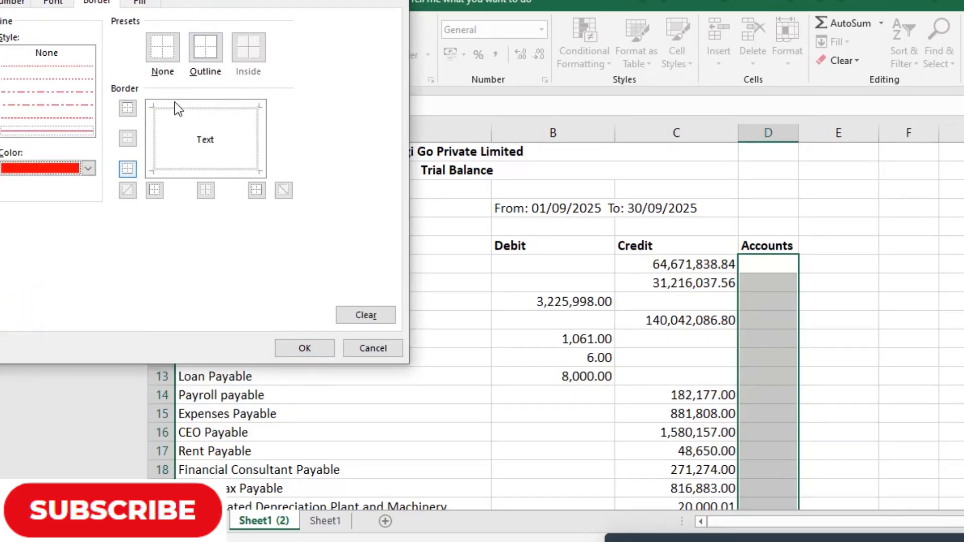
pyautogui.click(198, 56)
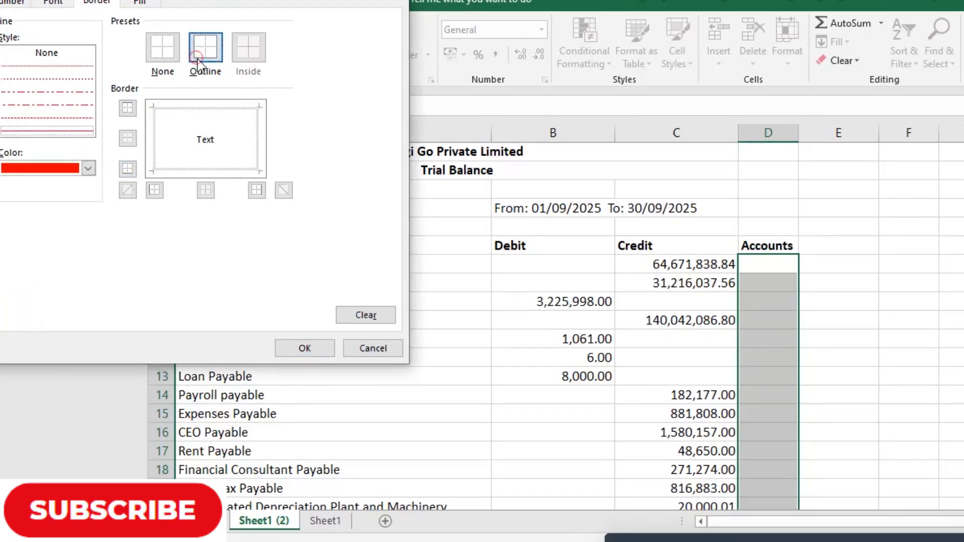
pyautogui.click(321, 346)
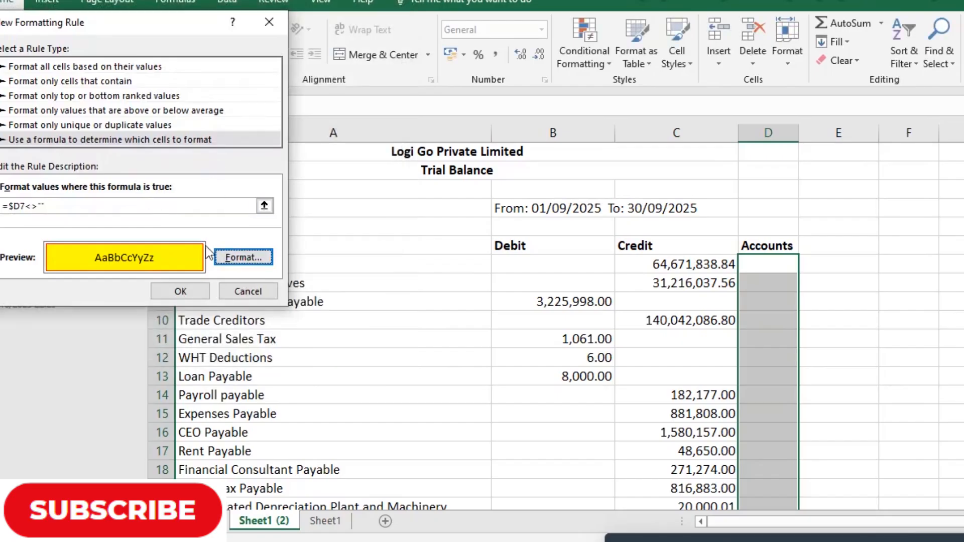
pyautogui.click(186, 294)
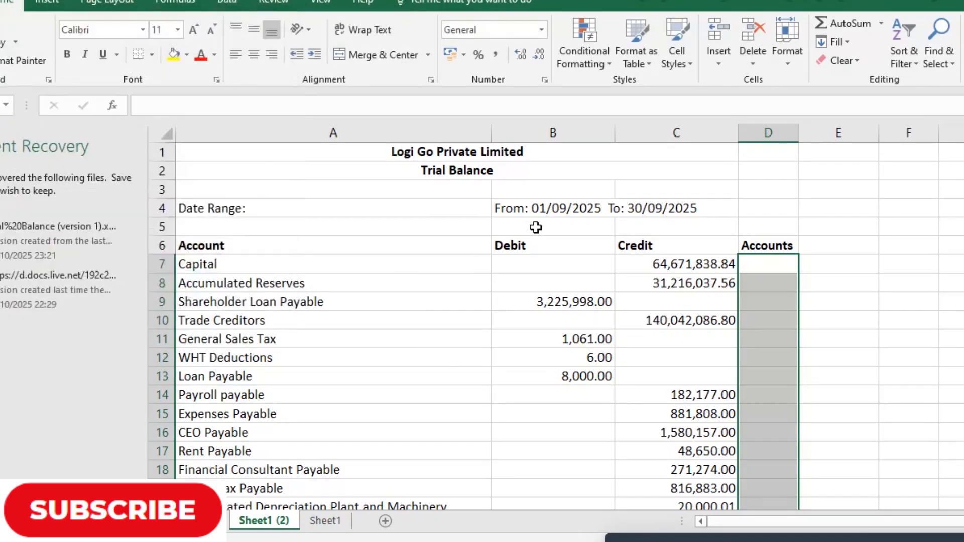
# - Classify Capital and Accumulated Reserves as "Equity" in the Accounts column
pyautogui.click(778, 265)
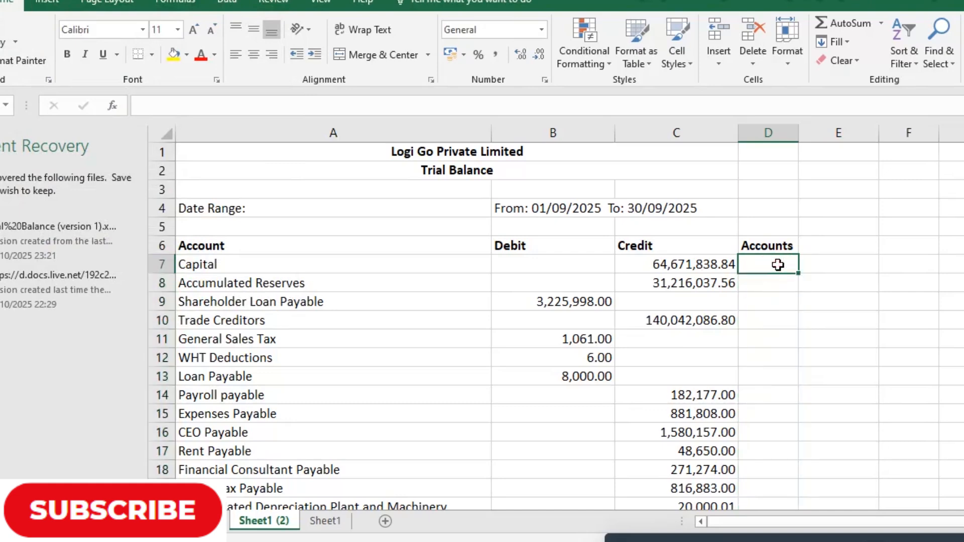
pyautogui.write('eQUITY')
pyautogui.press('Return')
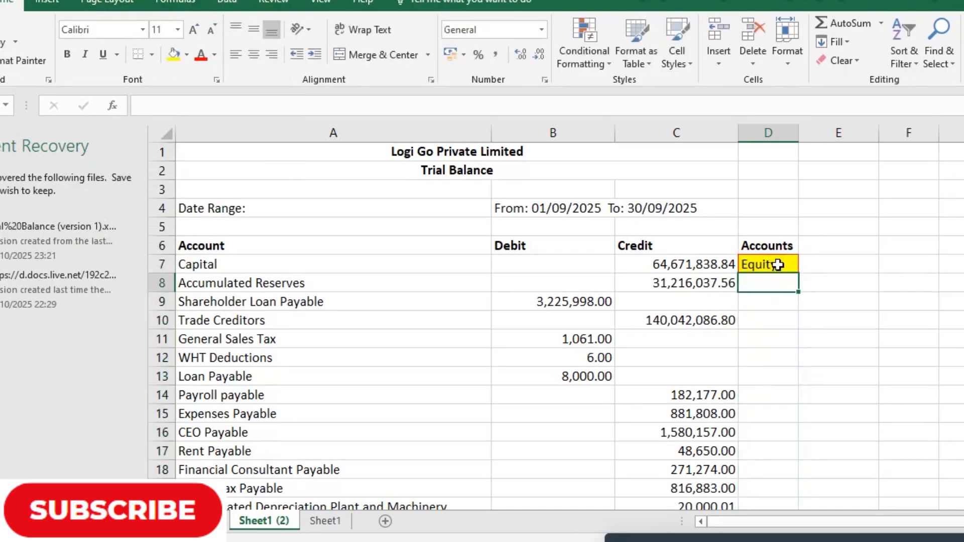
pyautogui.hotkey('shift', 'Left')
pyautogui.hotkey('shift', 'Left')
pyautogui.hotkey('shift', 'Left')
pyautogui.press('Right')
pyautogui.press('Left')
pyautogui.write('Equ')
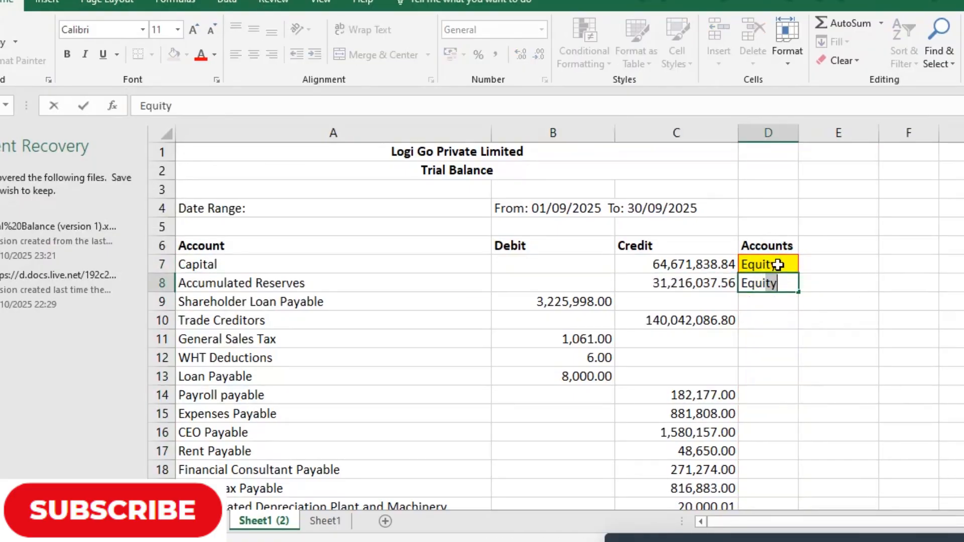
pyautogui.write('ity')
pyautogui.press('Return')
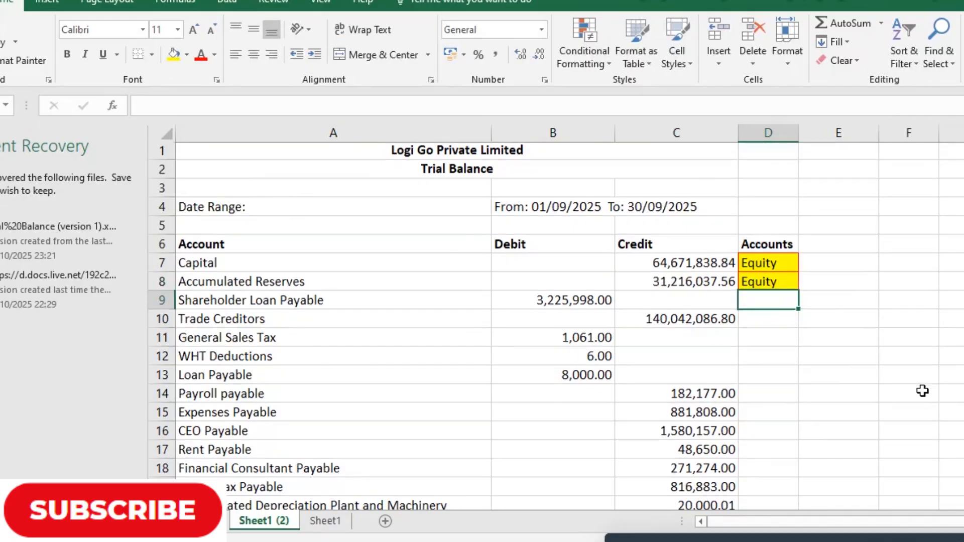
pyautogui.scroll(-11, 919, 388)
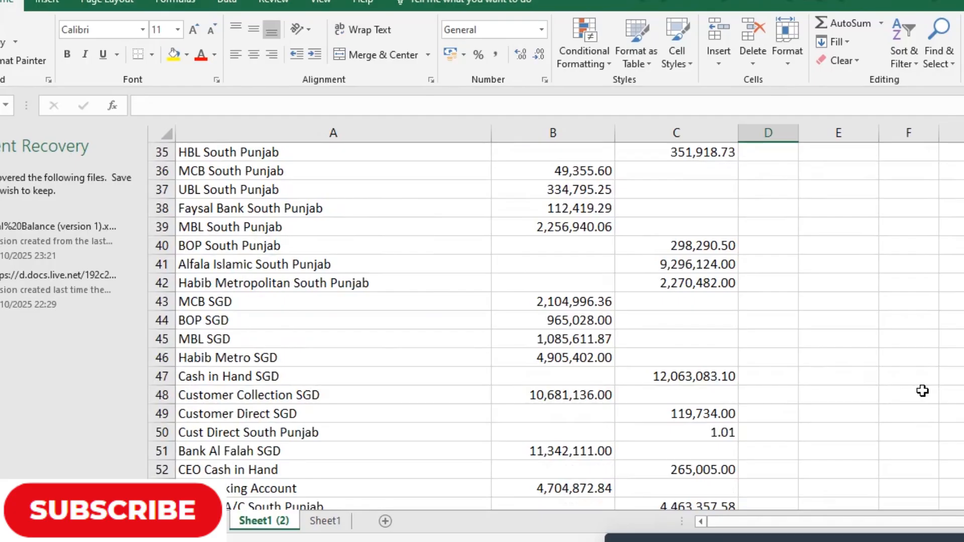
pyautogui.scroll(11, 922, 391)
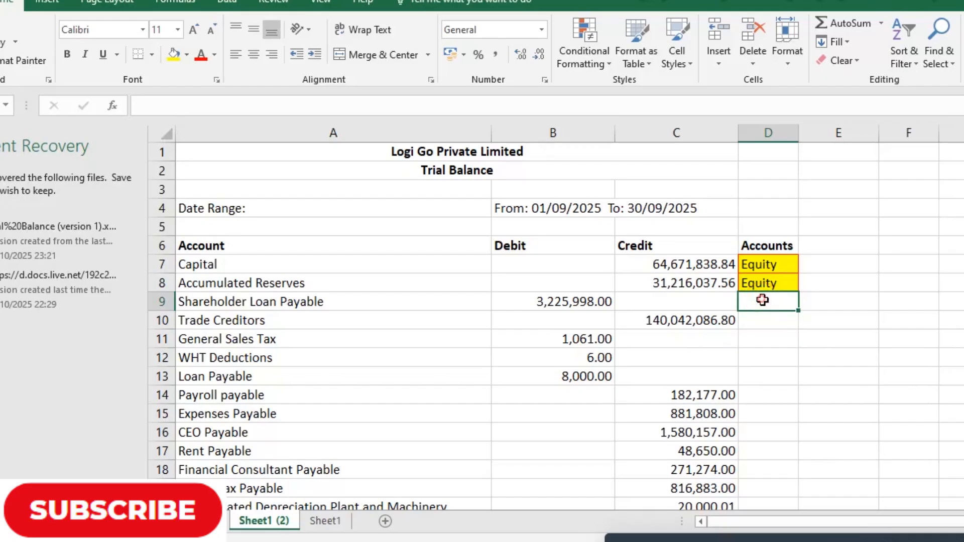
# - Classify Shareholder Loan Payable and Trade Creditors as "Liabilty" in the Accounts column
pyautogui.write('Lia')
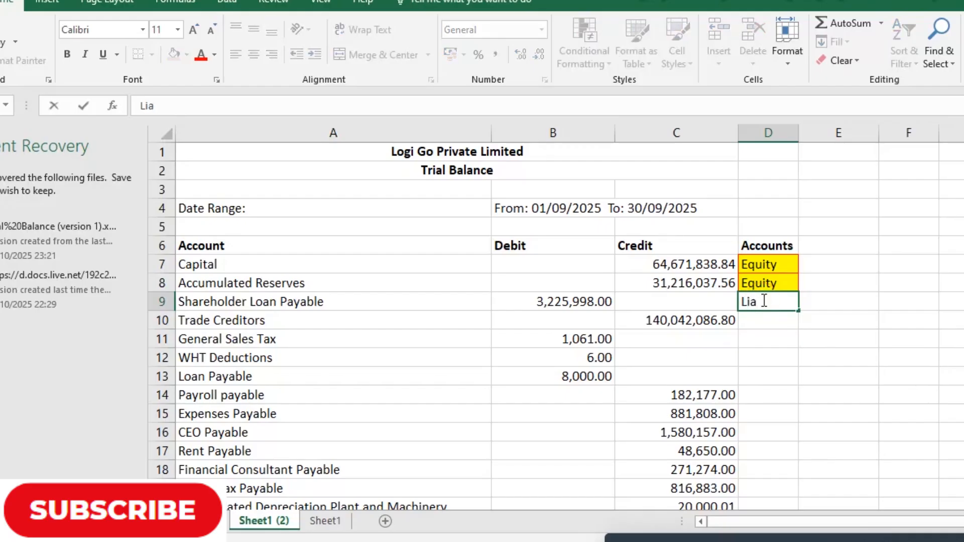
pyautogui.write('bility')
pyautogui.press('Return')
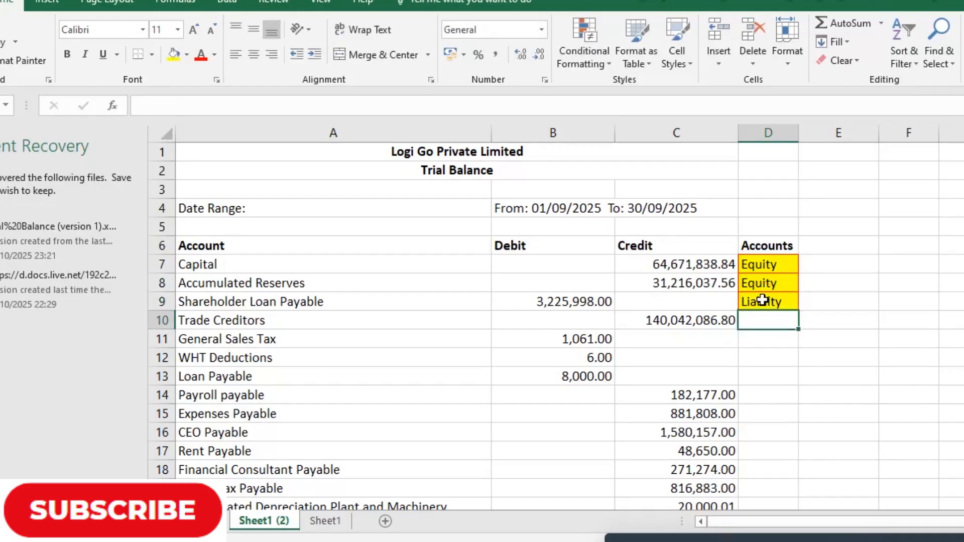
pyautogui.write('Liabilty')
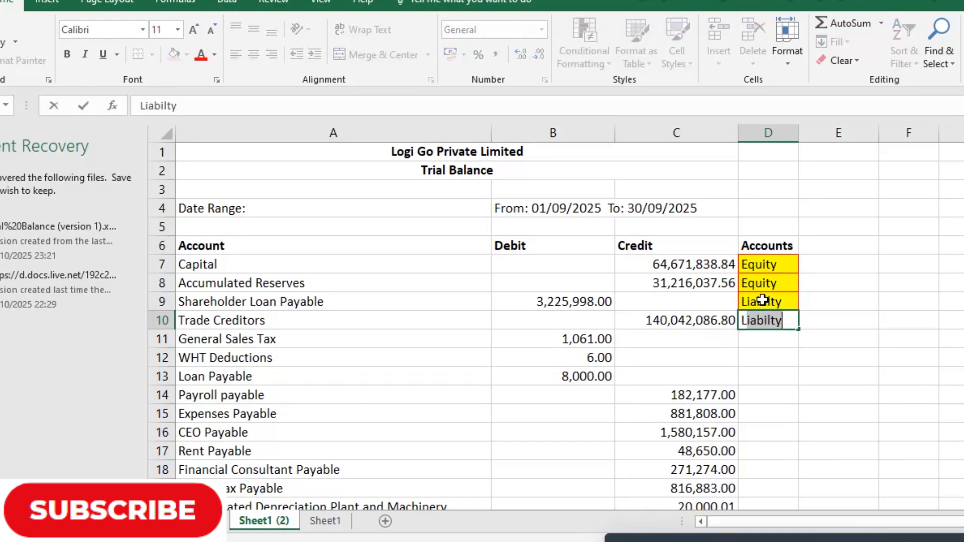
pyautogui.press('Return')
# - Look over the unclassified accounts below Trade Creditors, down to Accumulated Depreciation Office Equipments
pyautogui.press('Down')
pyautogui.press('Down')
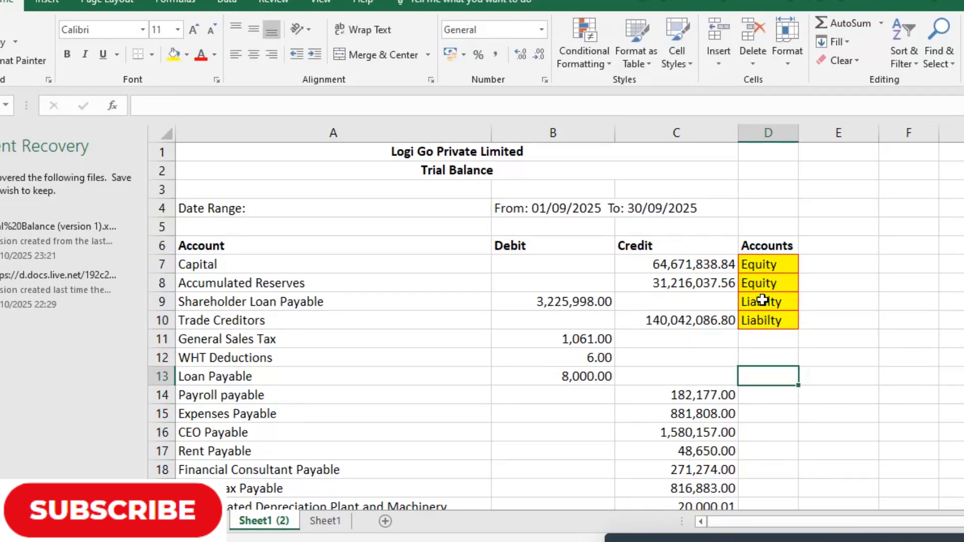
pyautogui.press('Up')
pyautogui.press('Up')
pyautogui.press('Up')
pyautogui.press('Down')
pyautogui.press('Down')
pyautogui.press('Down')
pyautogui.press('Down')
pyautogui.press('Down')
pyautogui.press('Down')
pyautogui.press('Down')
pyautogui.press('Down')
pyautogui.press('Down')
pyautogui.press('Down')
pyautogui.press('Down')
pyautogui.press('Down')
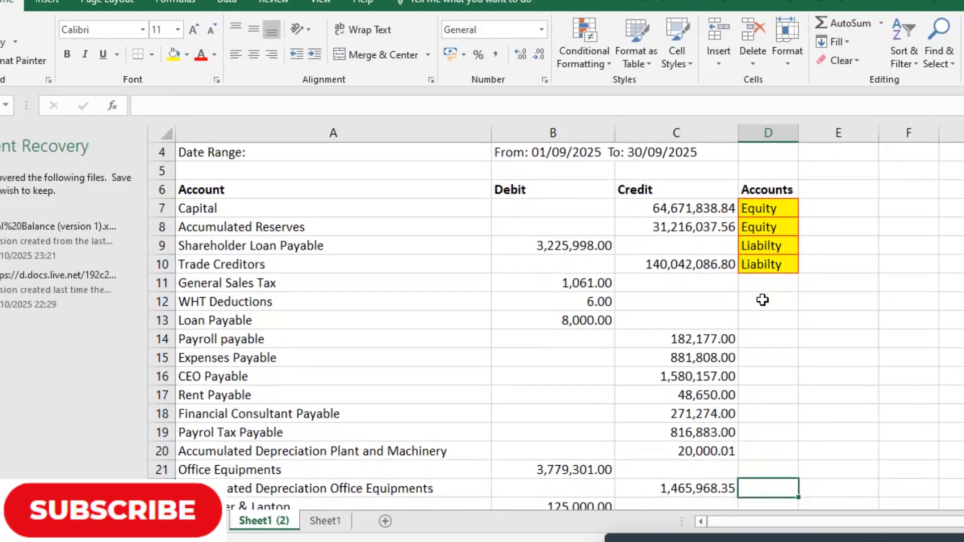
pyautogui.press('Up')
pyautogui.press('Up')
pyautogui.press('Up')
pyautogui.press('Up')
pyautogui.press('Up')
pyautogui.press('Up')
pyautogui.press('Up')
pyautogui.press('Up')
pyautogui.press('Up')
pyautogui.press('Up')
pyautogui.press('Up')
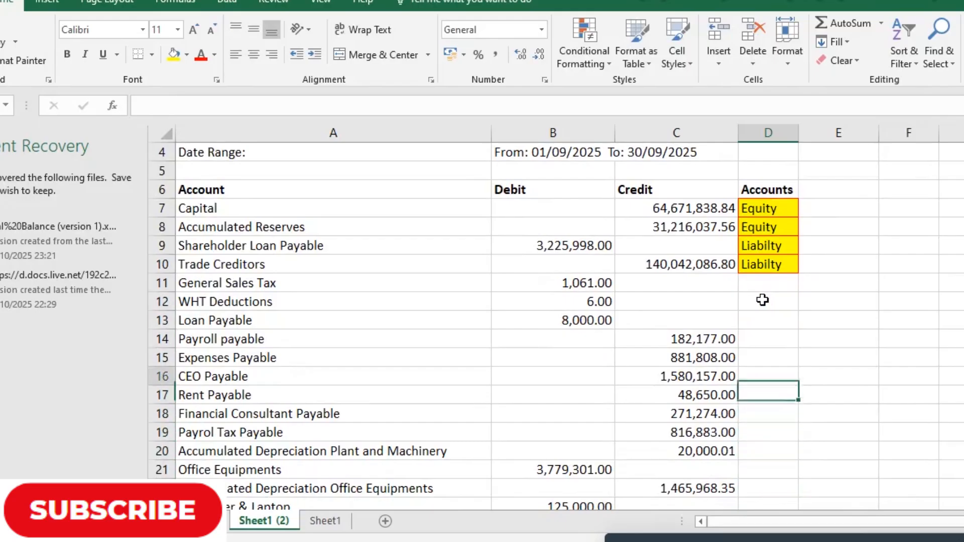
pyautogui.press('Down')
pyautogui.press('Up')
pyautogui.press('Up')
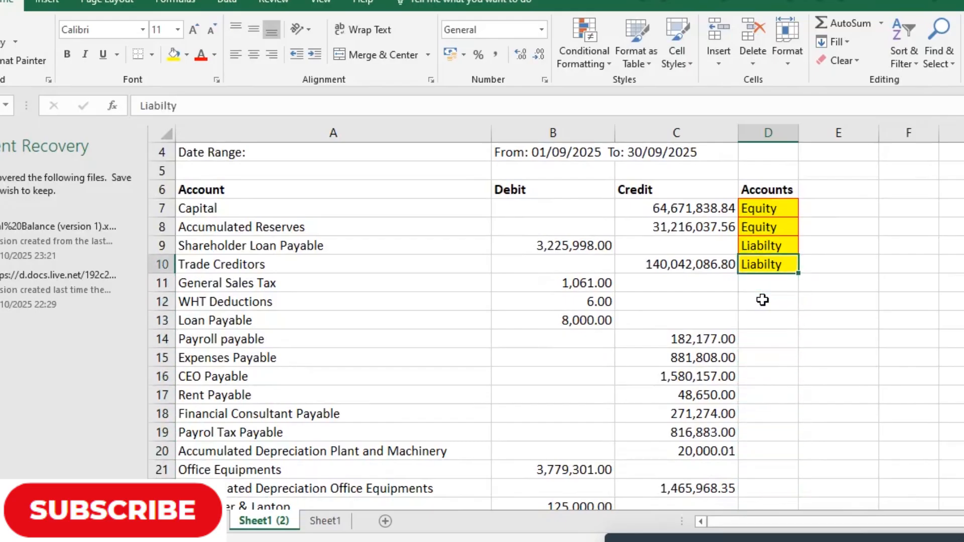
# - Classify General Sales Tax as "Expense" and WHT Deductions as "expense" in the Accounts column
pyautogui.press('Right')
pyautogui.press('Down')
pyautogui.press('Left')
pyautogui.press('Left')
pyautogui.press('Right')
pyautogui.press('Right')
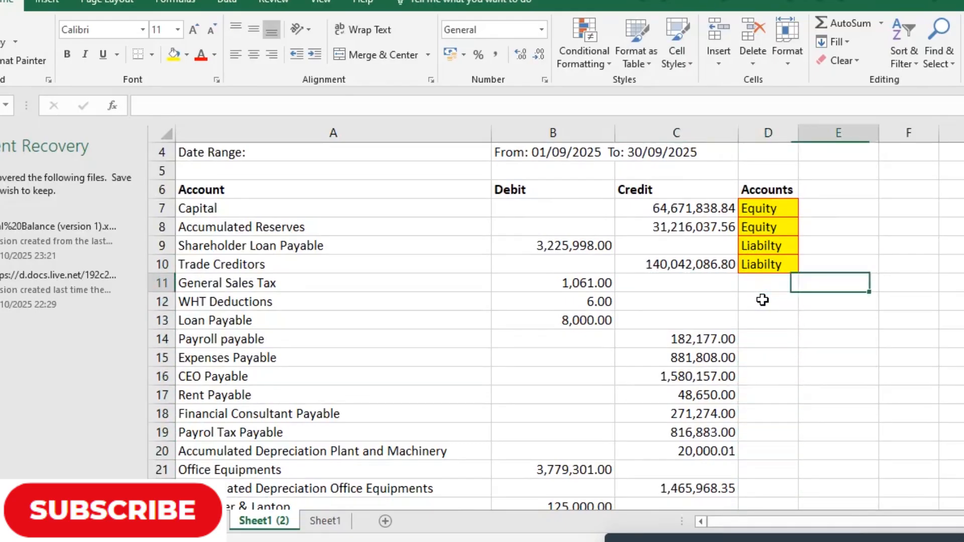
pyautogui.press('Left')
pyautogui.press('Right')
pyautogui.press('Left')
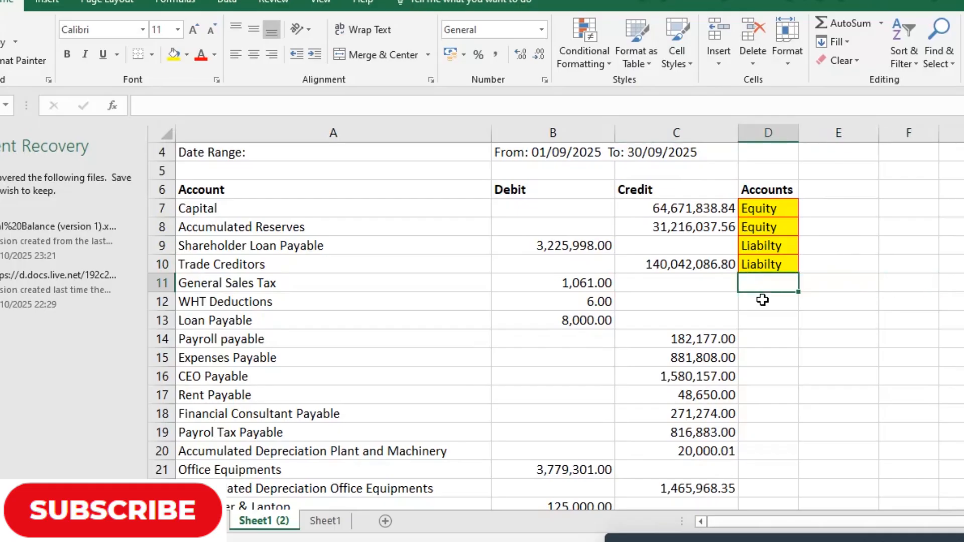
pyautogui.write('Expense')
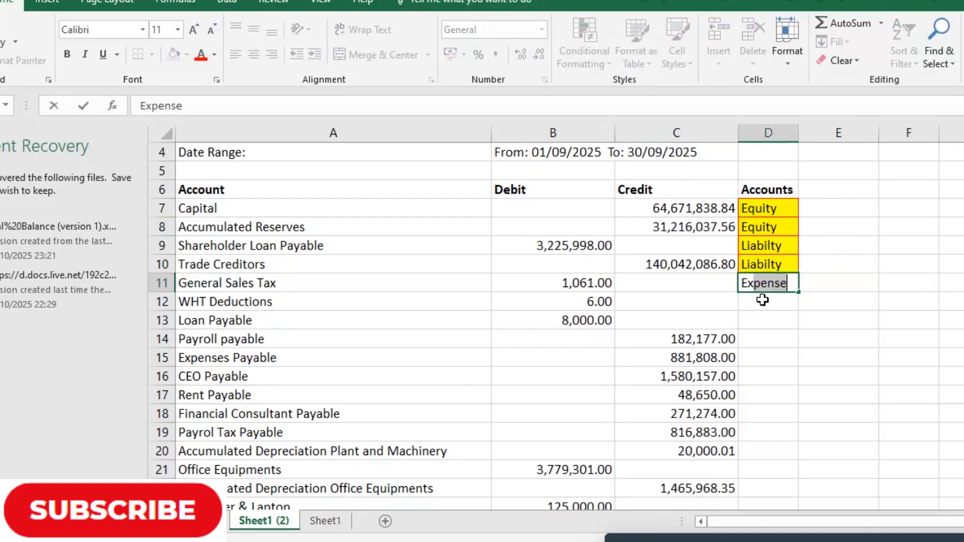
pyautogui.press('Return')
pyautogui.hotkey('shift', 'Left')
pyautogui.hotkey('shift', 'Left')
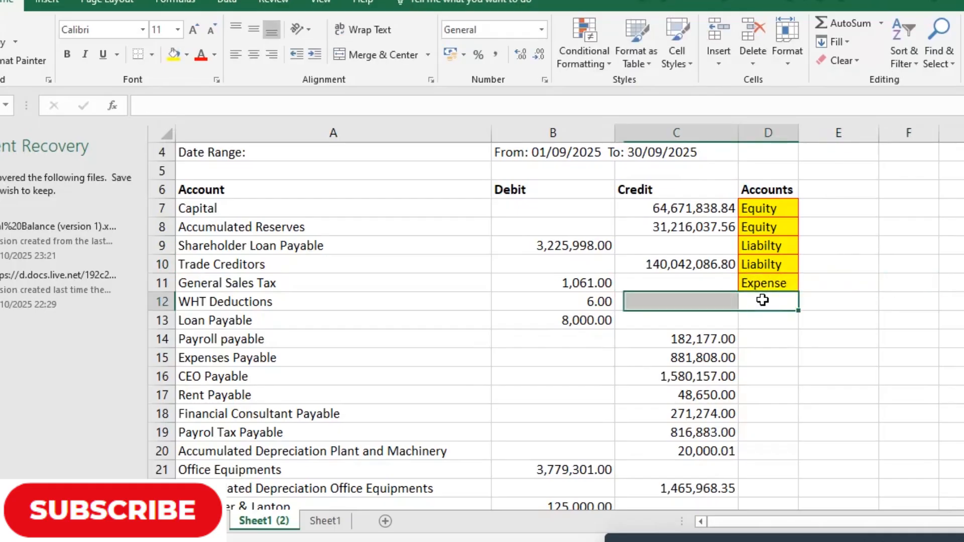
pyautogui.press('Right')
pyautogui.press('Left')
pyautogui.write('expense')
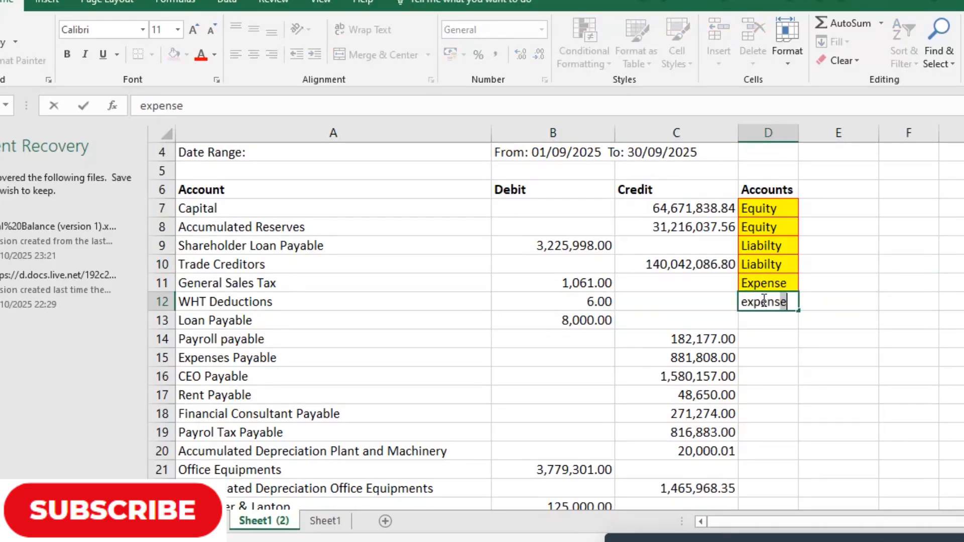
pyautogui.press('Return')
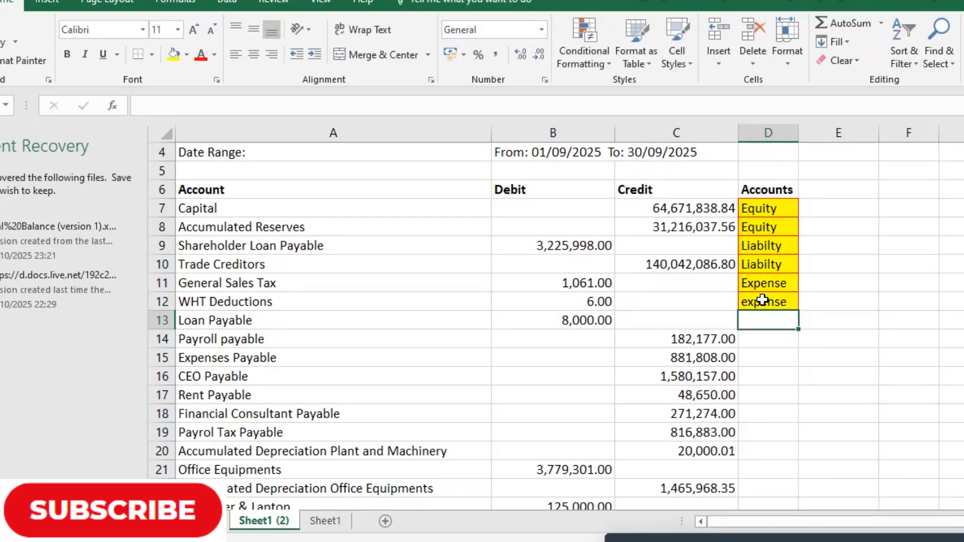
# - Classify Loan Payable as "liablity" and the payable accounts in rows 14 to 19 as "liability"
pyautogui.write('lia')
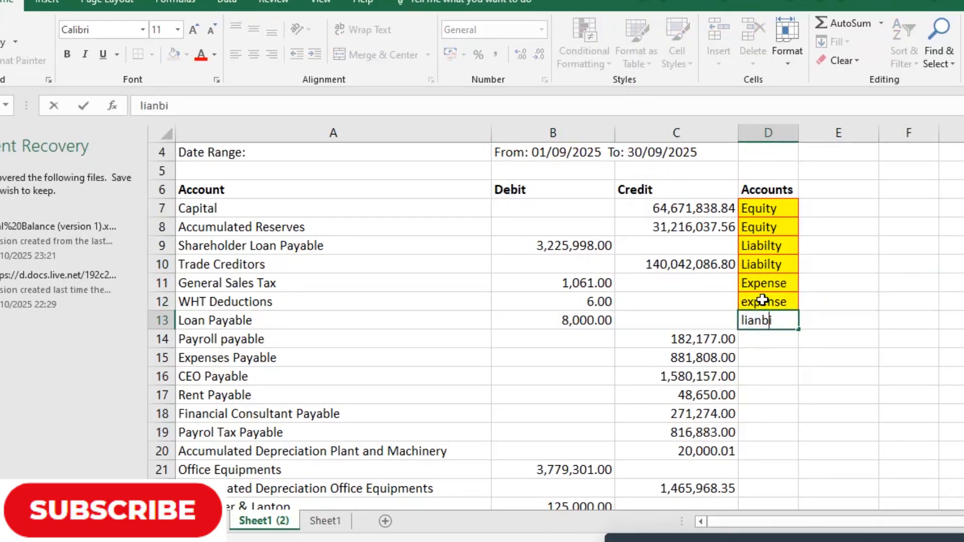
pyautogui.write('blity')
pyautogui.press('Return')
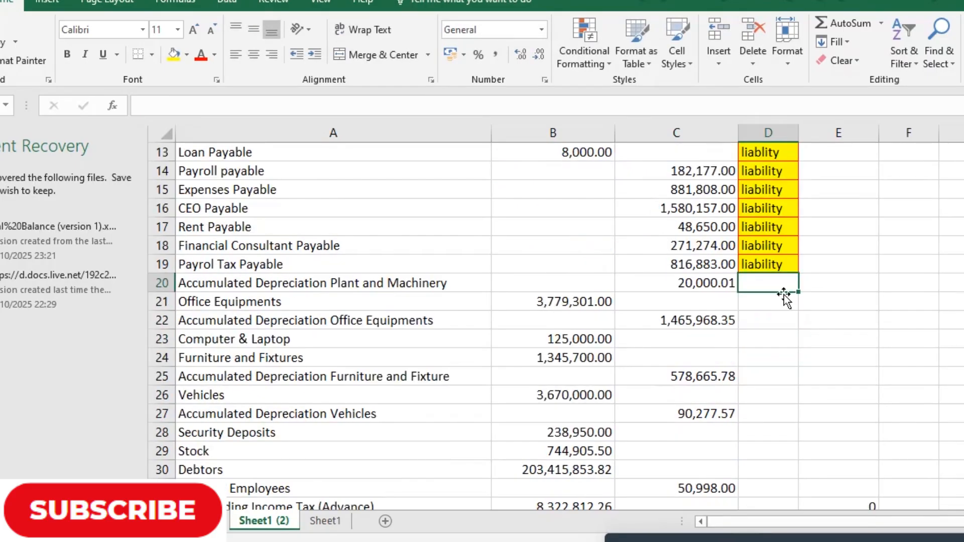
# - Classify Accumulated Depreciation Plant and Machinery as "contra asset" and try to widen column D to fit it
pyautogui.write('co')
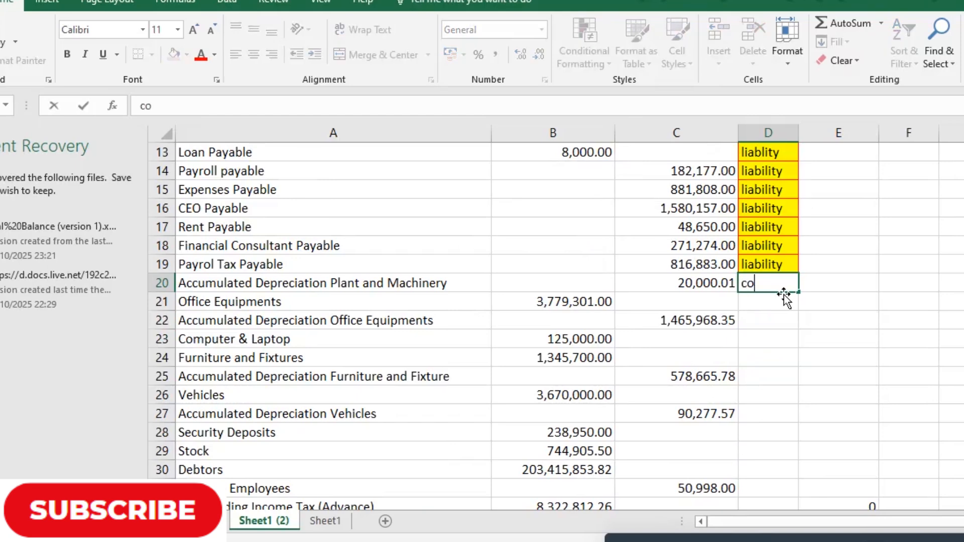
pyautogui.write('ntra asset')
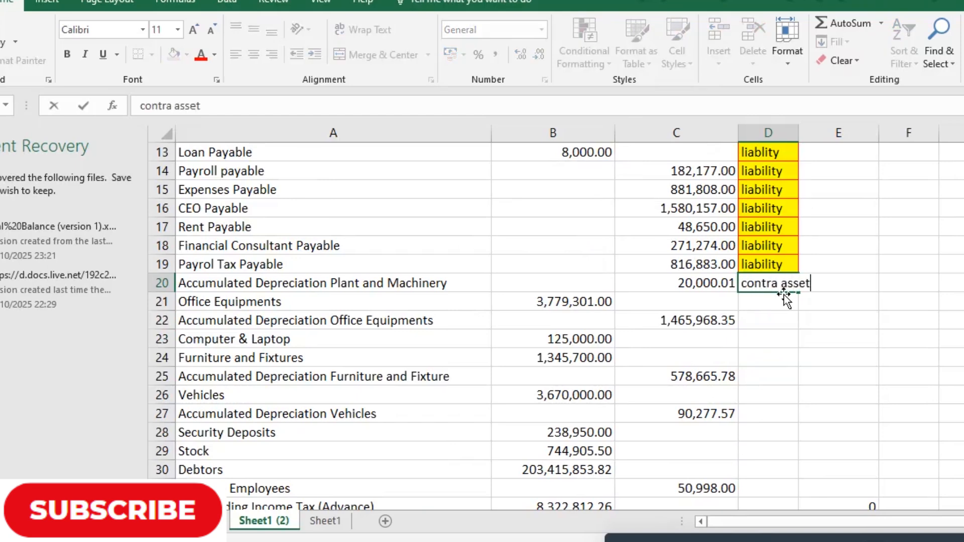
pyautogui.press('Return')
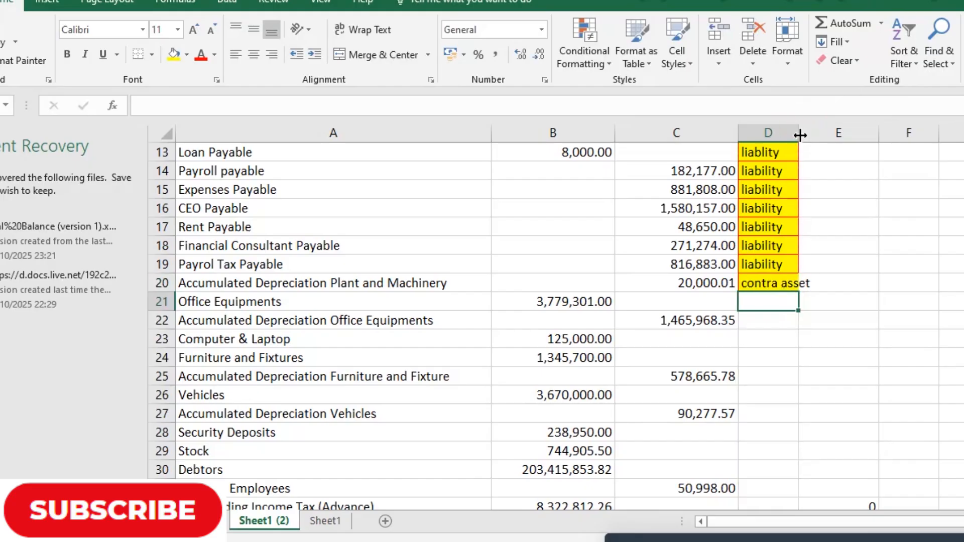
pyautogui.click(801, 135)
pyautogui.click(800, 136)
# - Classify Office Equipments as "asset" and its accumulated depreciation as "contra asset", and autofit the width of column D
pyautogui.write('asset')
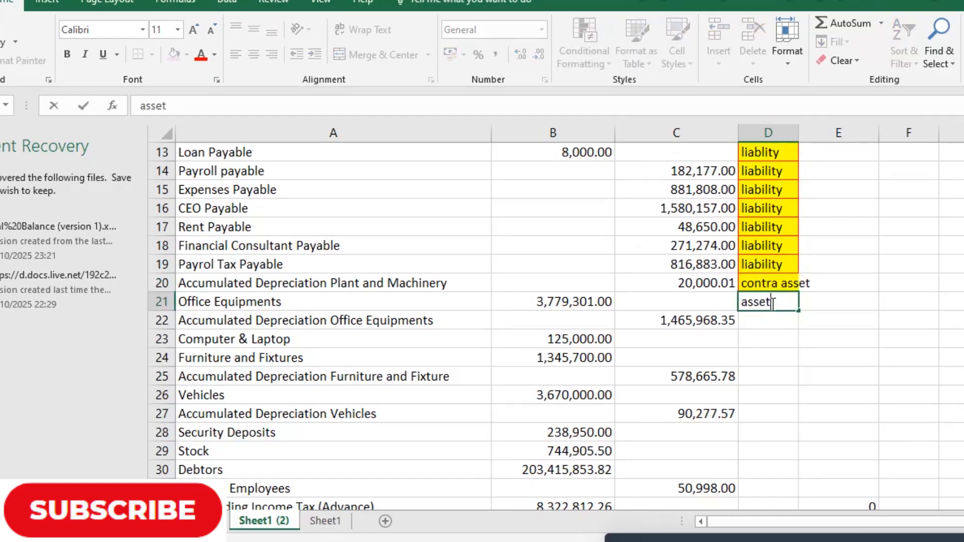
pyautogui.press('Return')
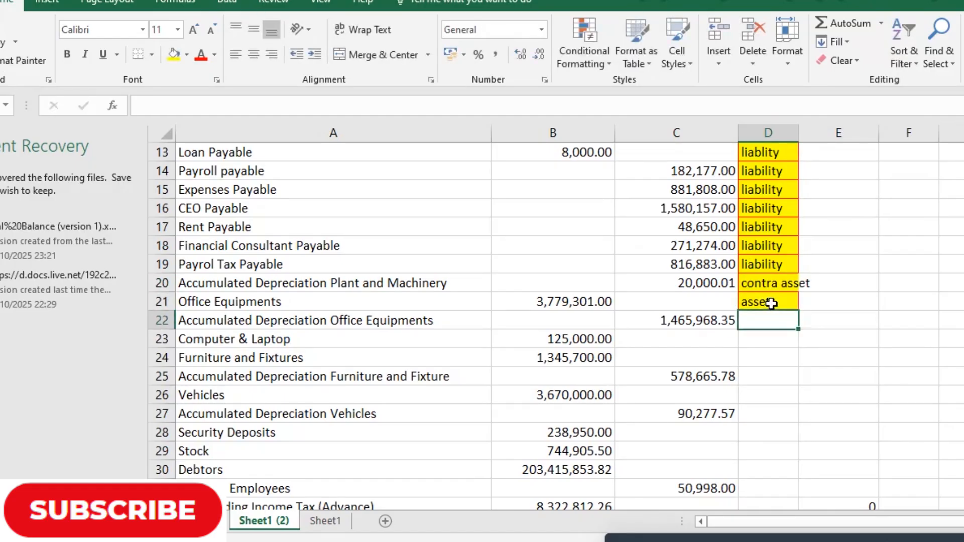
pyautogui.write('contra asset')
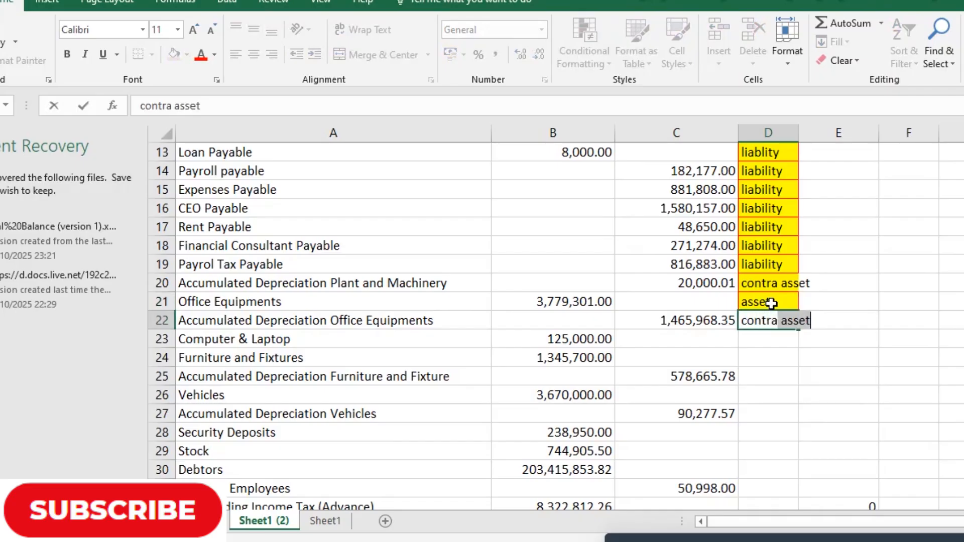
pyautogui.press('Return')
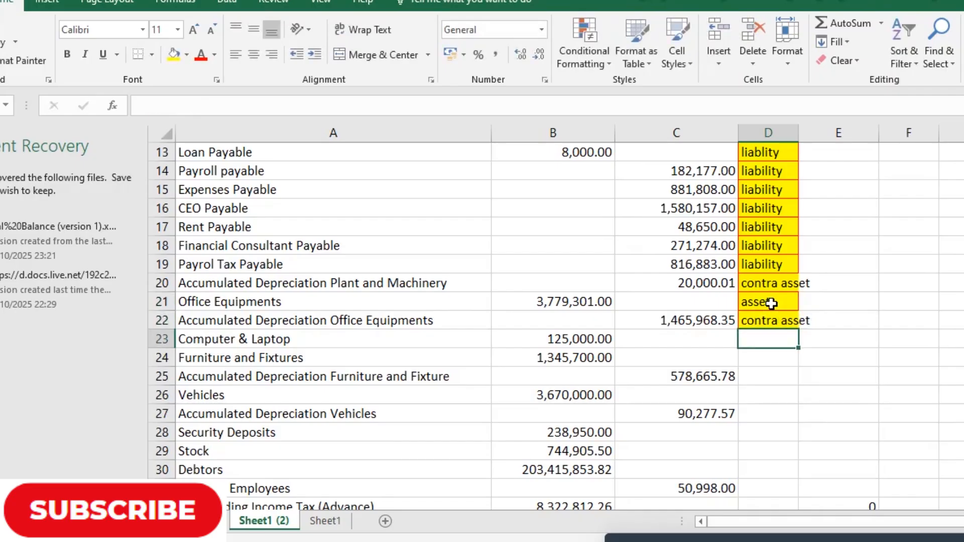
pyautogui.doubleClick(799, 133)
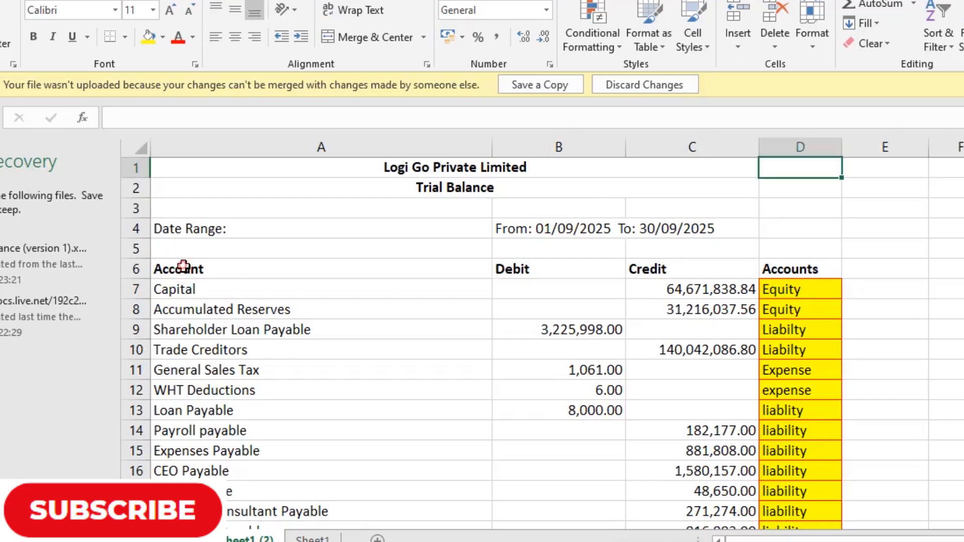
# - Add filters to the trial balance table, covering A6 to D98 from the header row down to the 236 G account
pyautogui.moveTo(183, 267); pyautogui.dragTo(830, 446)
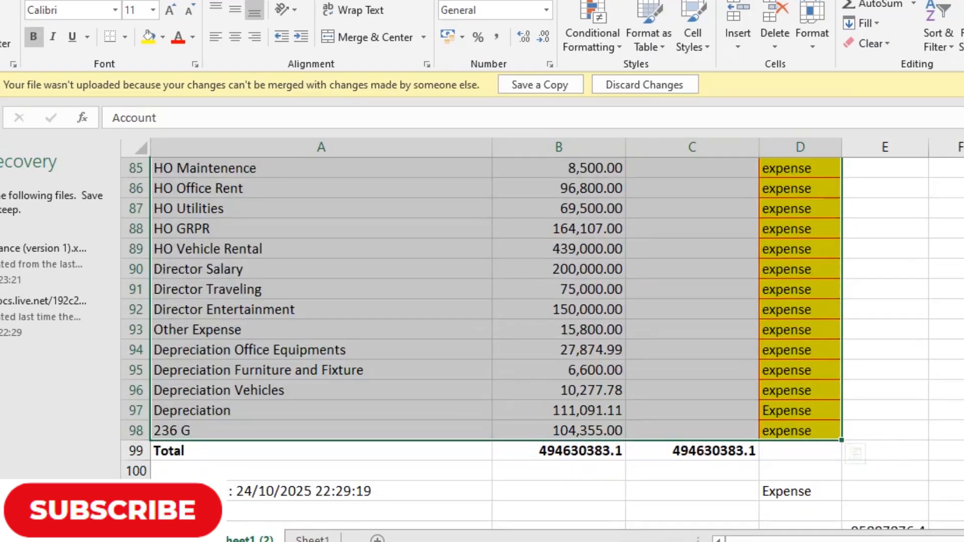
pyautogui.scroll(20, 496, 341)
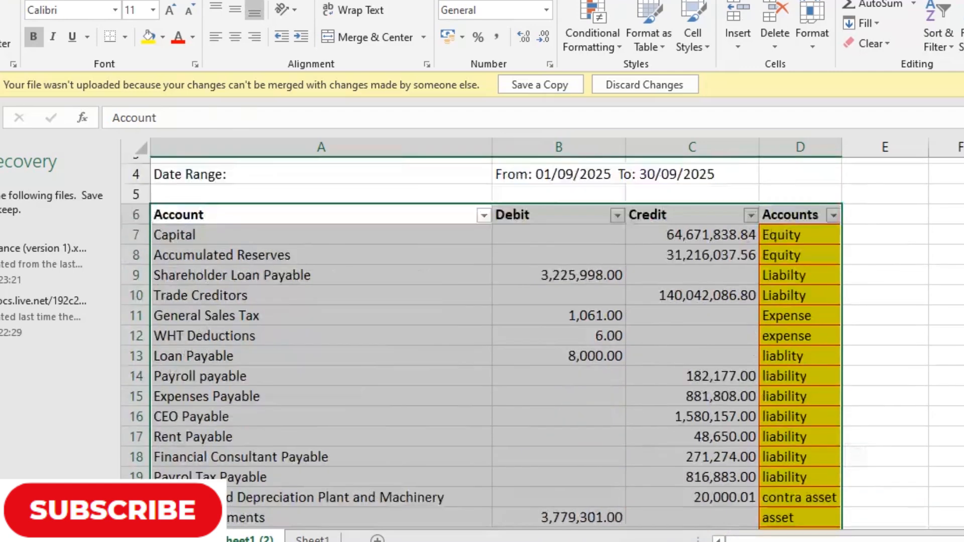
pyautogui.scroll(1, 496, 341)
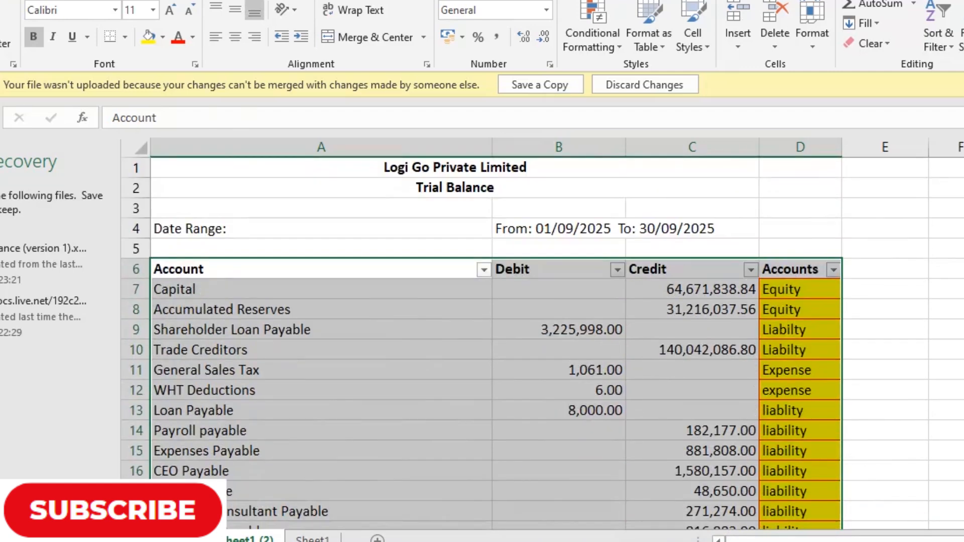
# - Review the account types offered by the Accounts column filter, keeping all of them selected
pyautogui.click(833, 270)
pyautogui.click(643, 382)
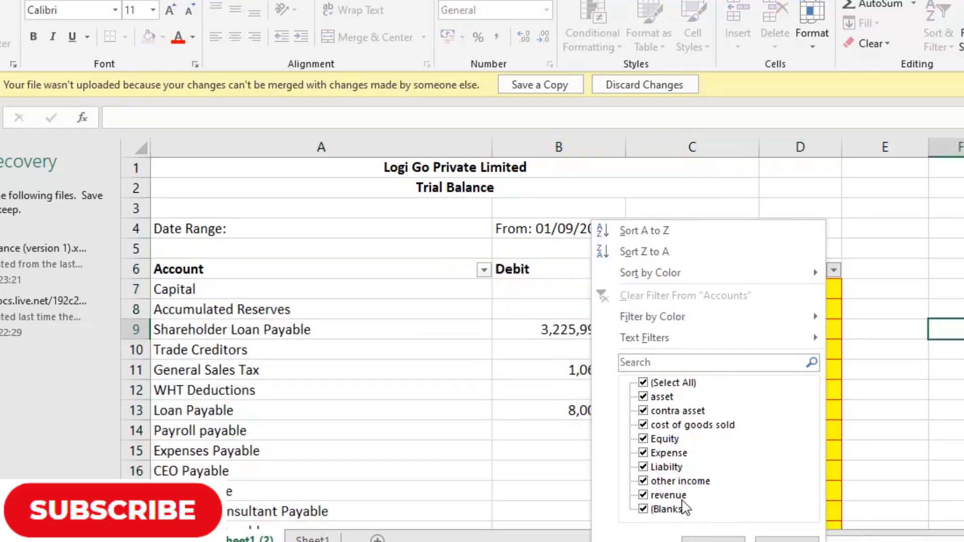
pyautogui.click(719, 541)
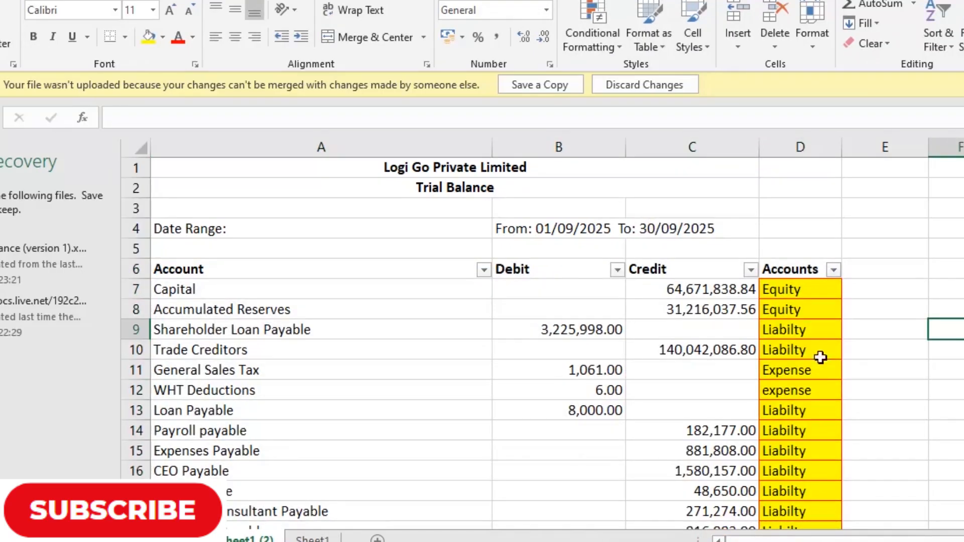
# - Filter the Accounts column to show only the "revenue" rows
pyautogui.click(835, 269)
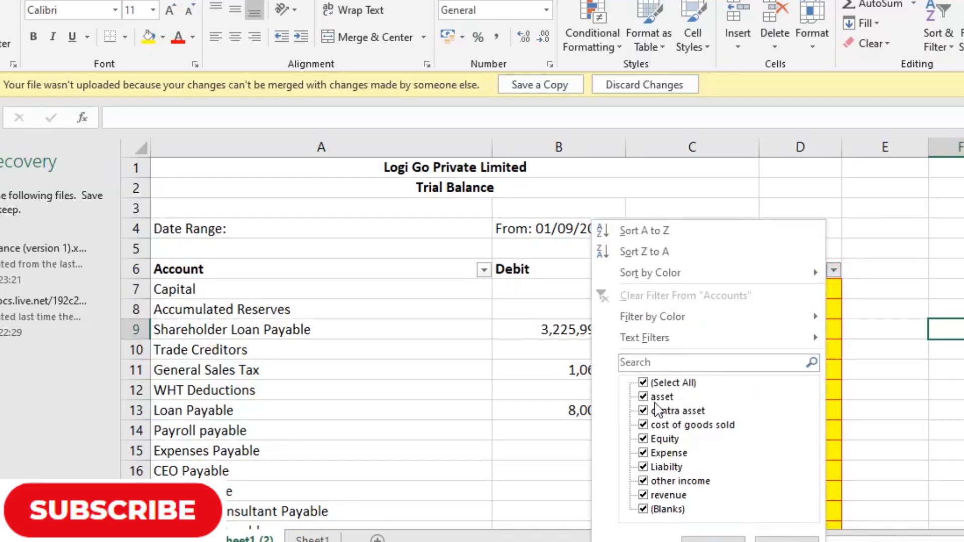
pyautogui.click(662, 383)
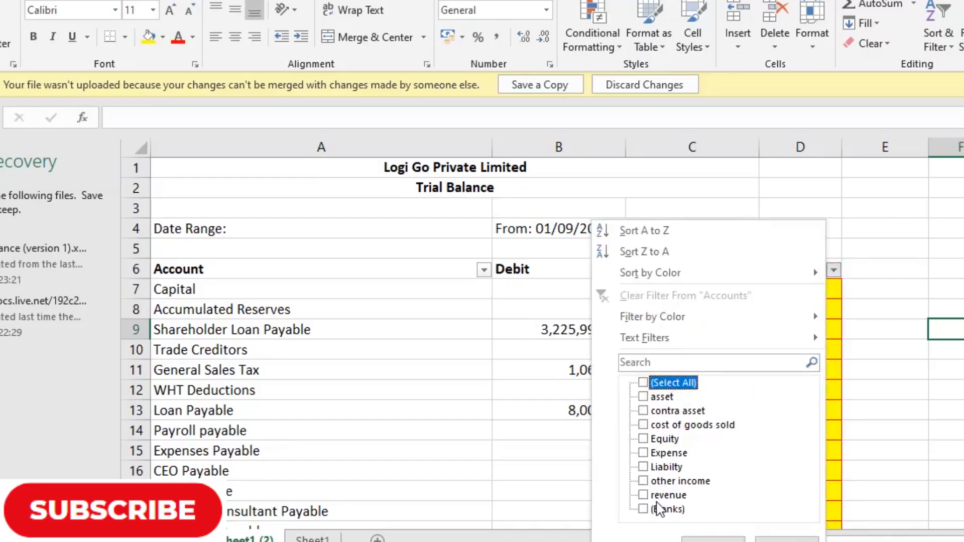
pyautogui.click(659, 496)
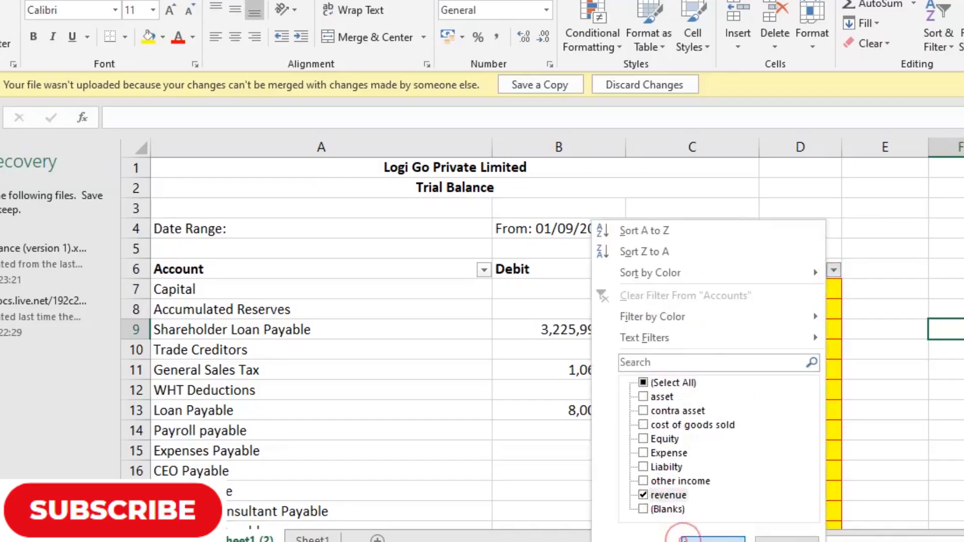
pyautogui.click(684, 540)
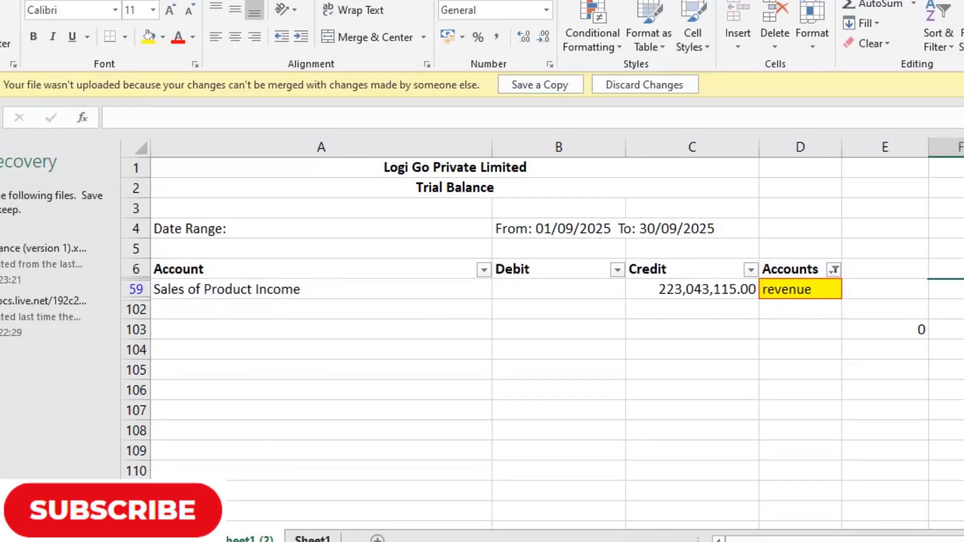
# - On Sheet1, merge and center C16:F17 and enter the heading "Logigo Pvt" in it
pyautogui.click(312, 539)
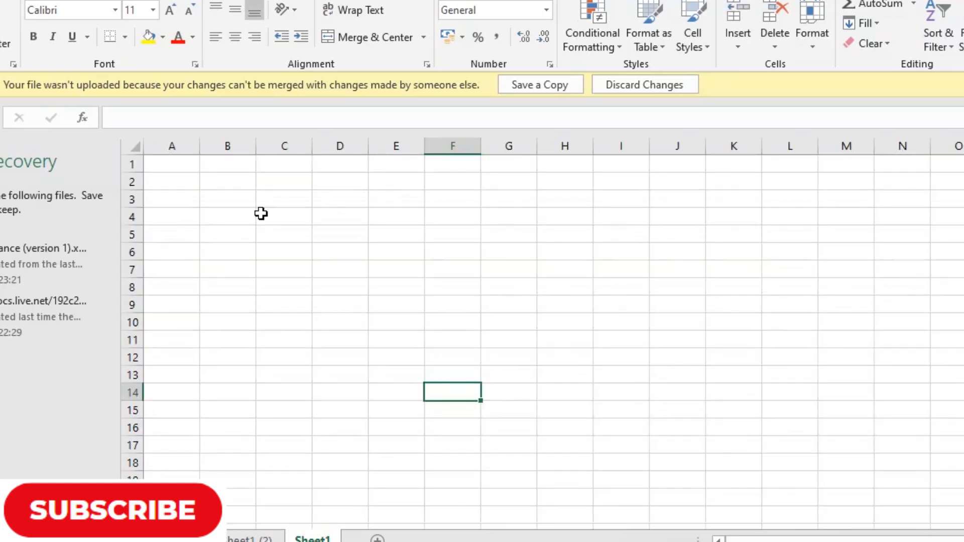
pyautogui.scroll(-5, 266, 211)
pyautogui.moveTo(285, 179); pyautogui.dragTo(432, 205)
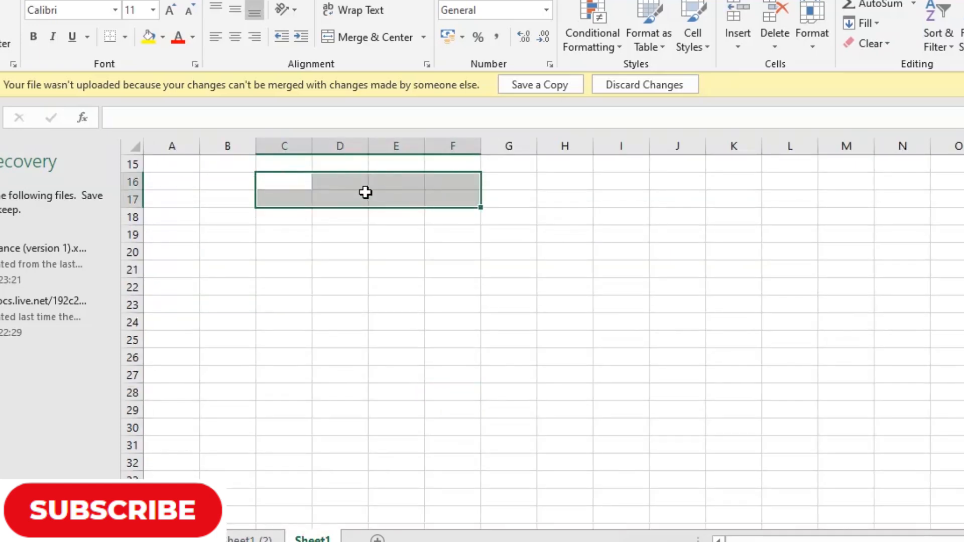
pyautogui.press('Return')
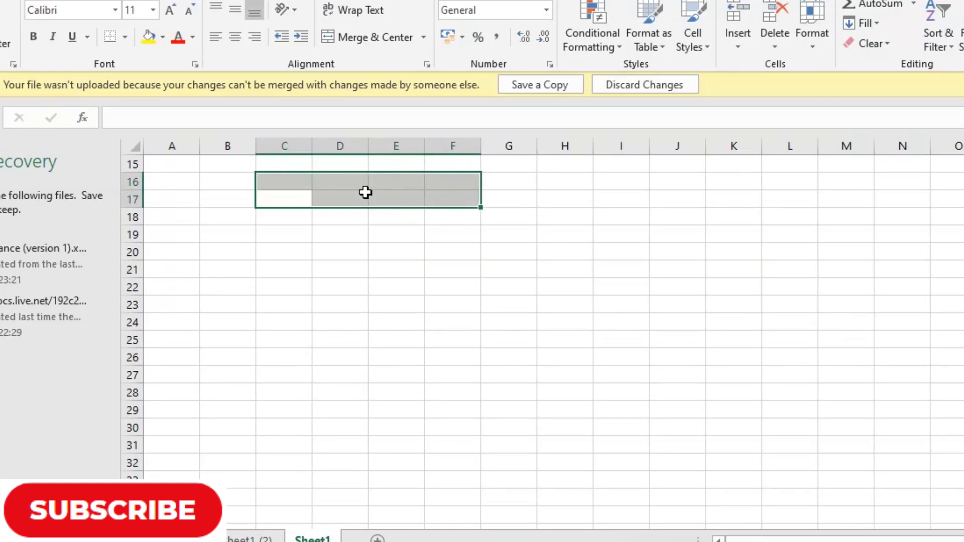
pyautogui.click(338, 44)
pyautogui.write('Lo')
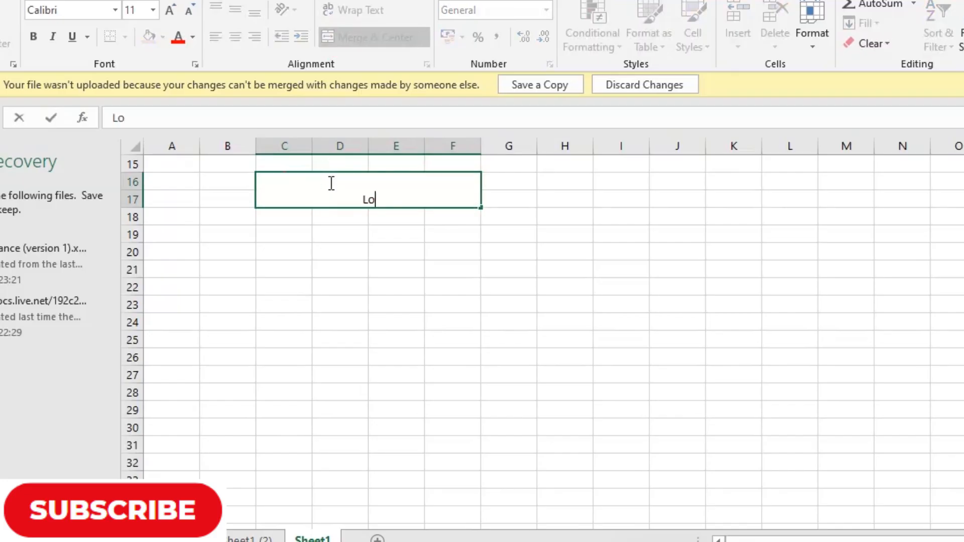
pyautogui.write('gigo Pv')
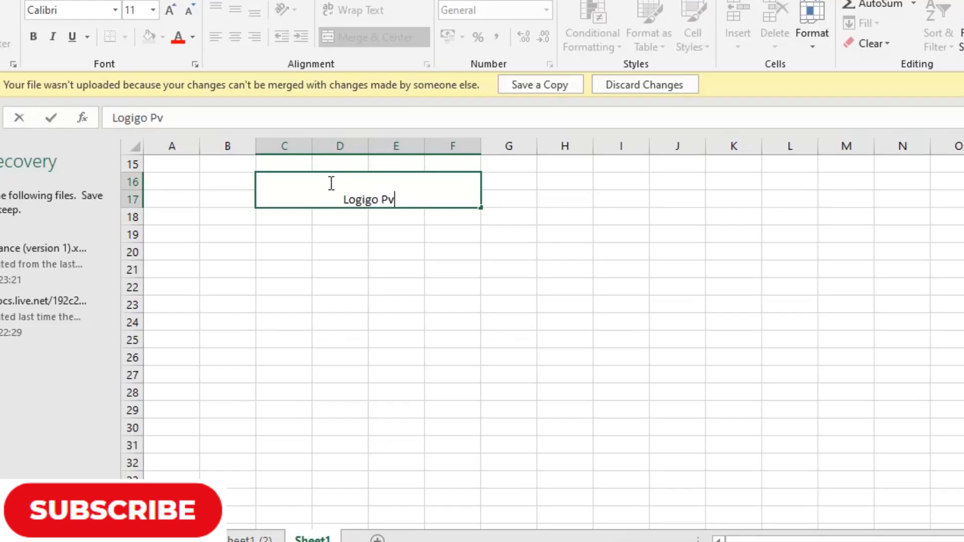
pyautogui.write('t')
pyautogui.press('Up')
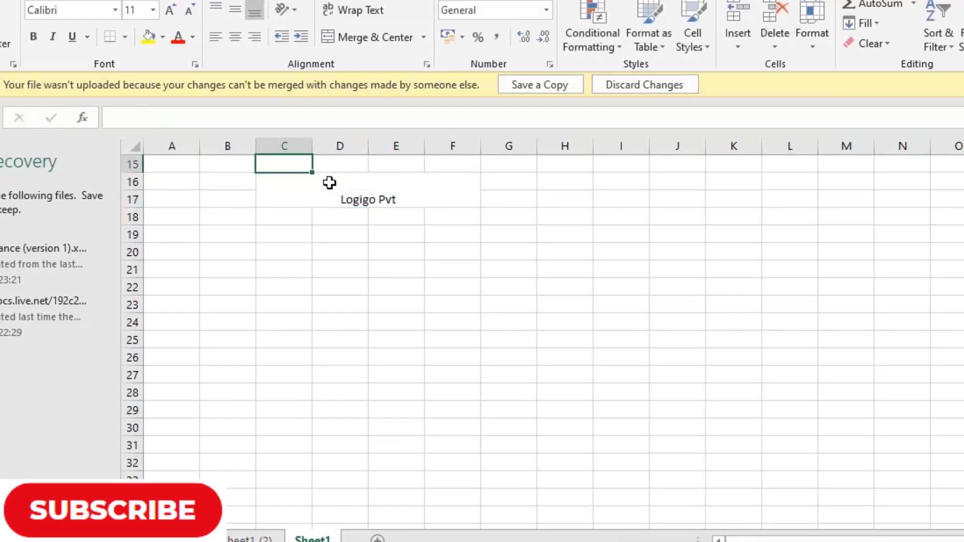
# - Align the "Logigo Pvt" heading vertically to the middle and set its font size to 24
pyautogui.click(383, 180)
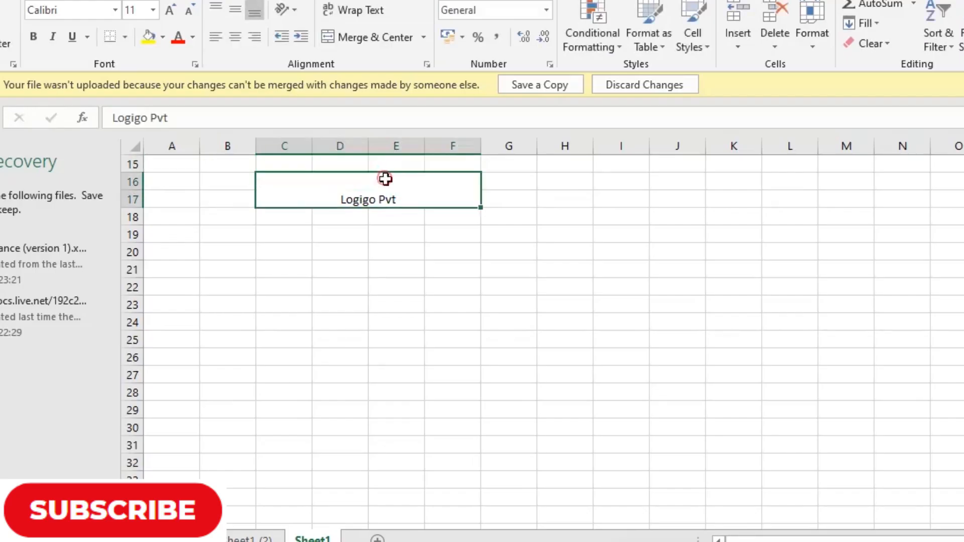
pyautogui.click(237, 7)
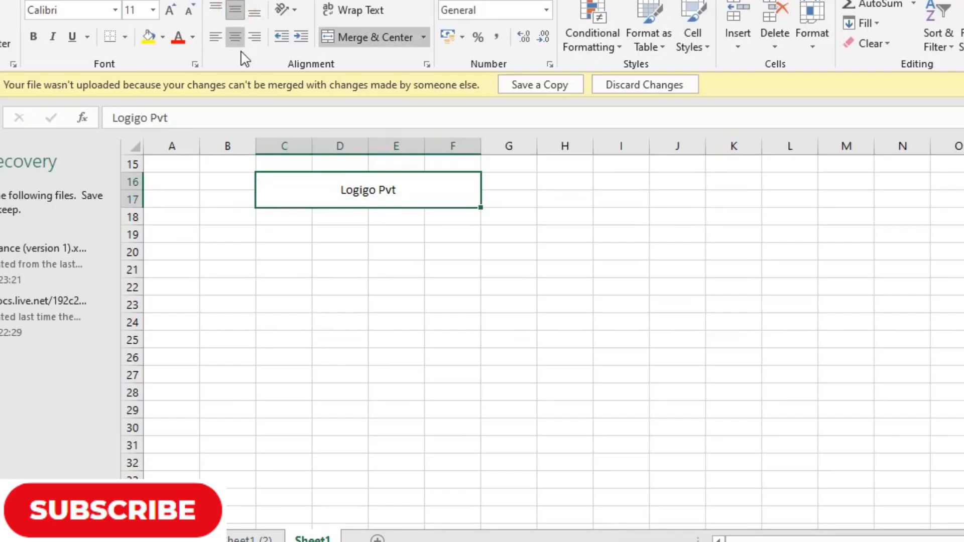
pyautogui.click(154, 12)
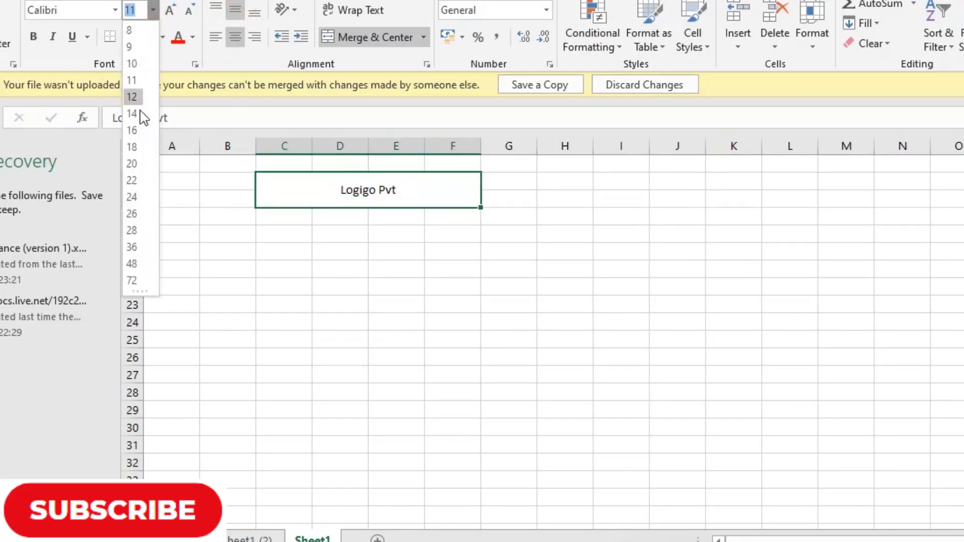
pyautogui.click(143, 200)
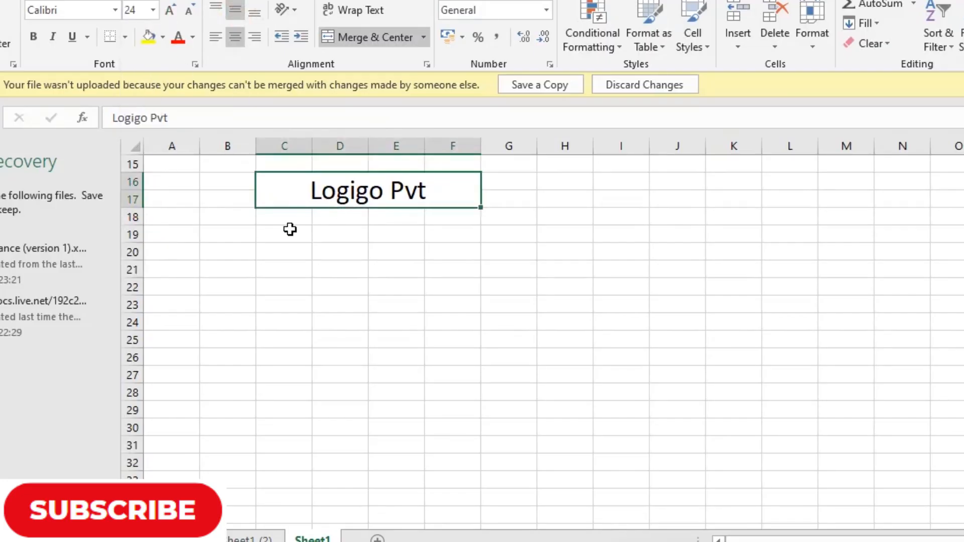
# - Merge and center C19:F21 below the company heading and enter "P &L" in it
pyautogui.moveTo(290, 229); pyautogui.dragTo(467, 227)
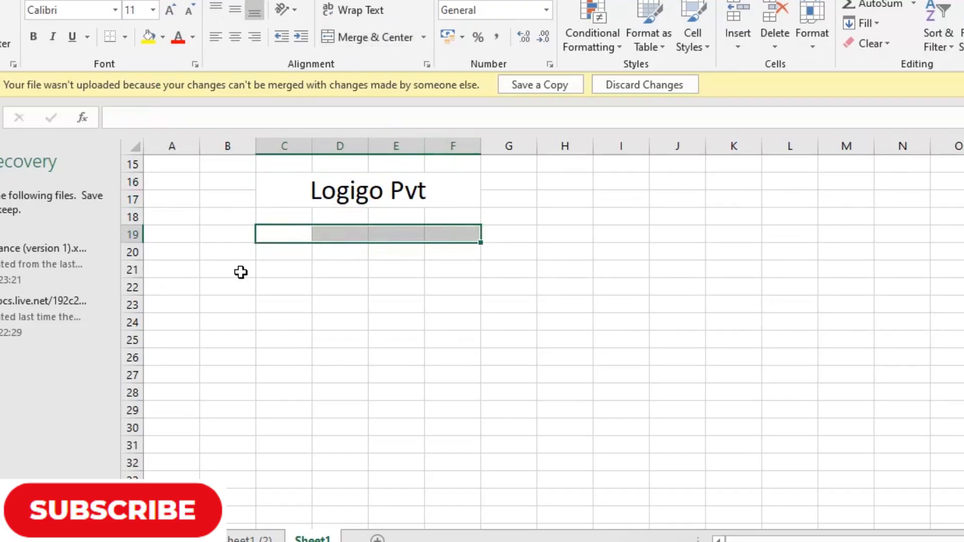
pyautogui.moveTo(276, 233); pyautogui.dragTo(439, 273)
pyautogui.click(376, 37)
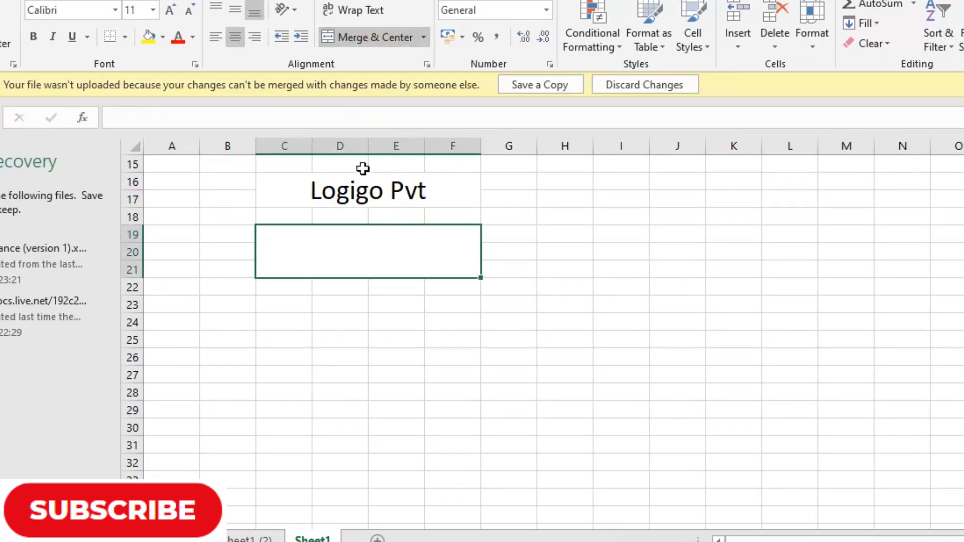
pyautogui.click(351, 250)
pyautogui.write('P')
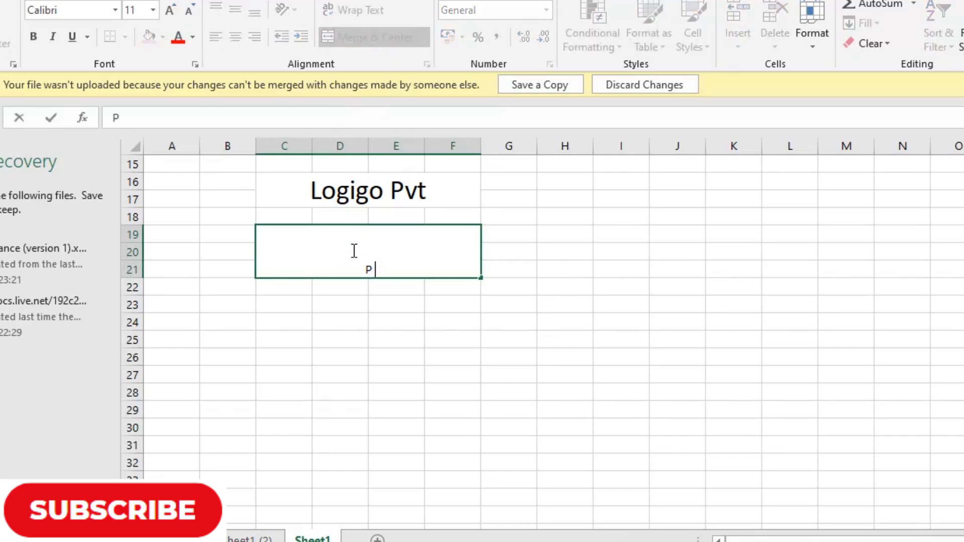
pyautogui.write(' &L')
pyautogui.press('Return')
# - Set the "P &L" heading to font size 24 and make both headings bold
pyautogui.click(359, 252)
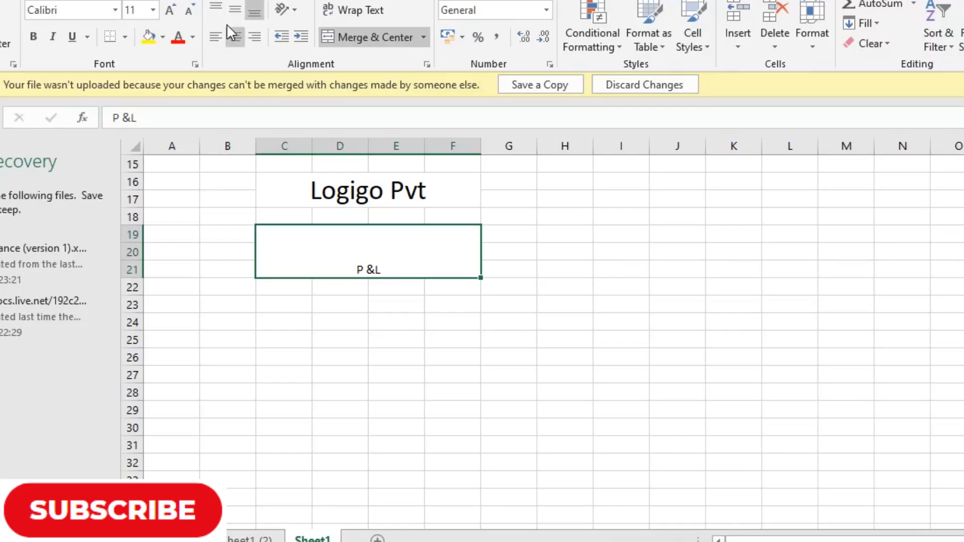
pyautogui.click(153, 10)
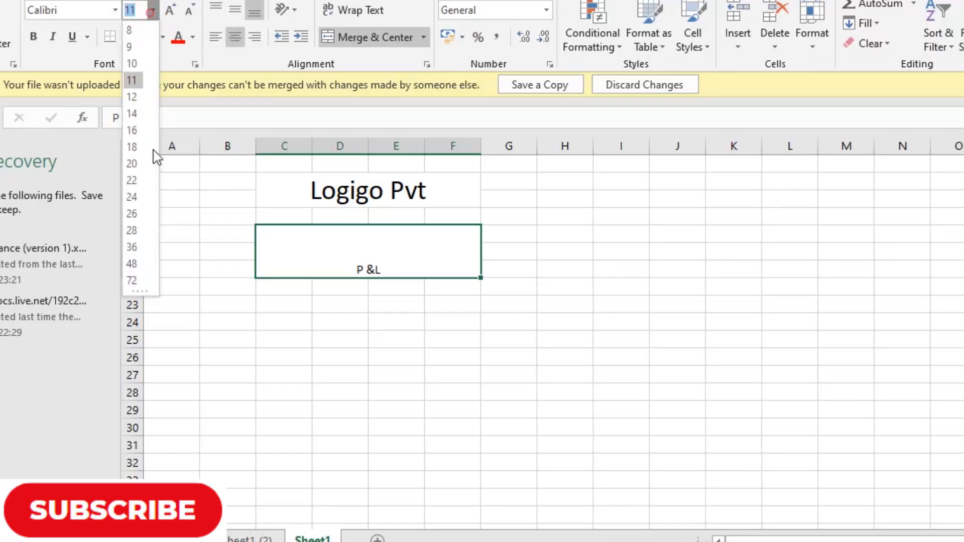
pyautogui.click(133, 199)
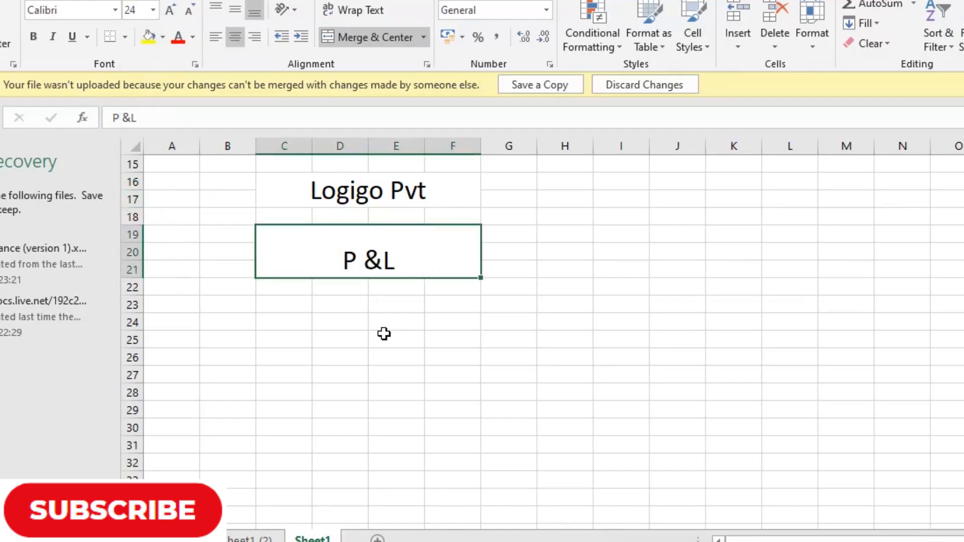
pyautogui.click(383, 354)
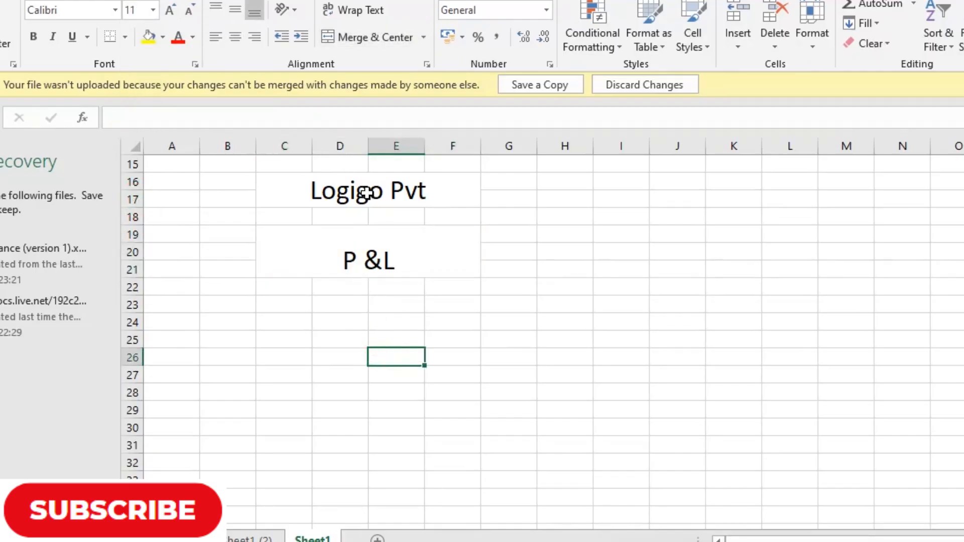
pyautogui.moveTo(366, 193); pyautogui.dragTo(369, 255)
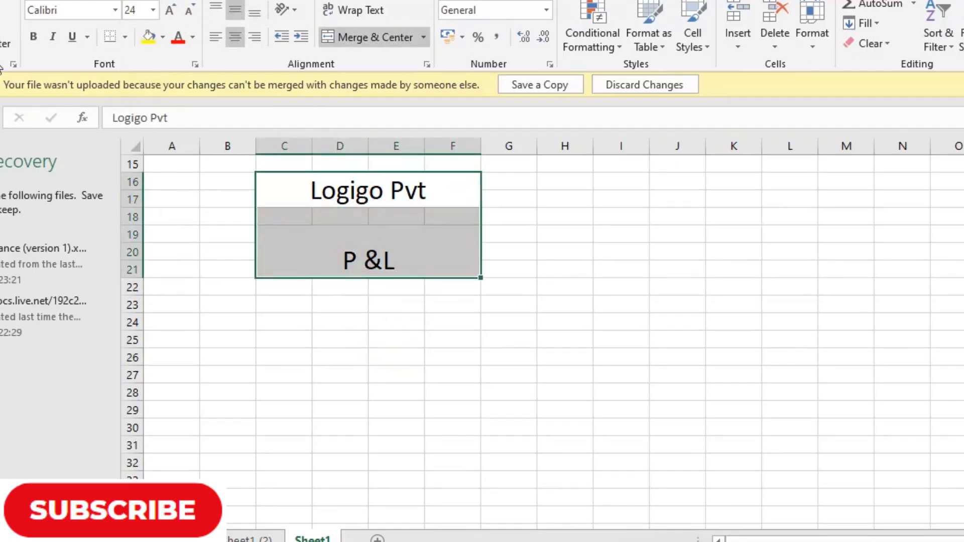
pyautogui.click(31, 38)
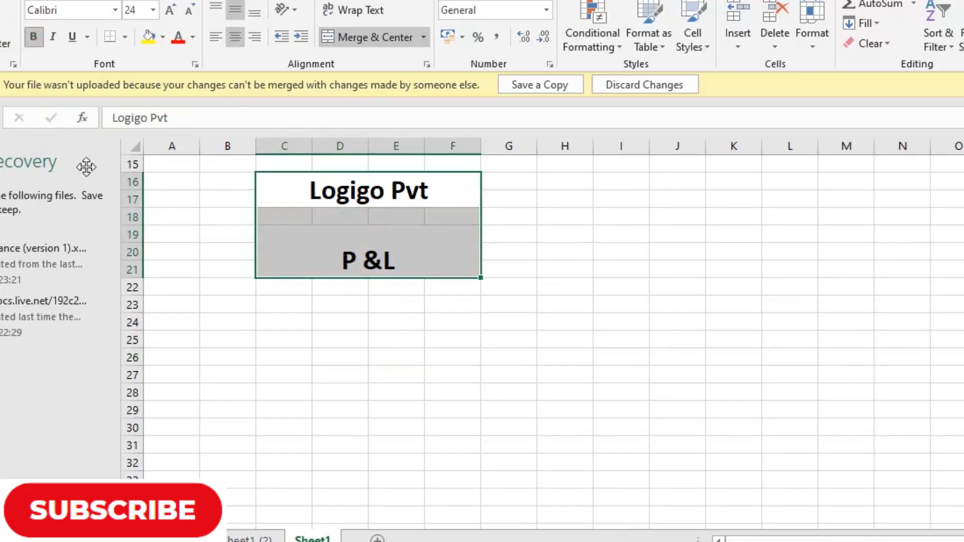
# - Set up a formula-based conditional formatting rule for B23:G53 below the headings, referring to cell B23
pyautogui.click(227, 303)
pyautogui.moveTo(227, 304); pyautogui.dragTo(518, 502)
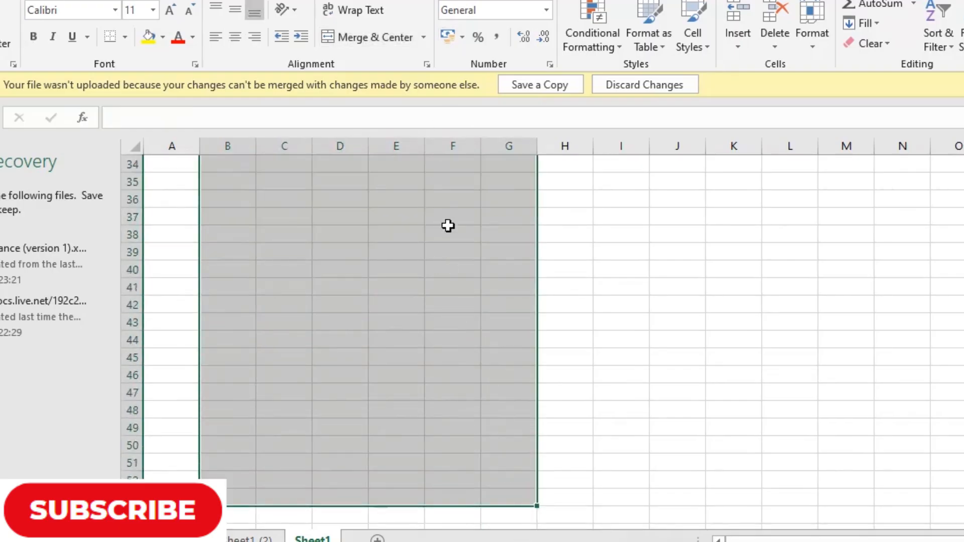
pyautogui.click(621, 47)
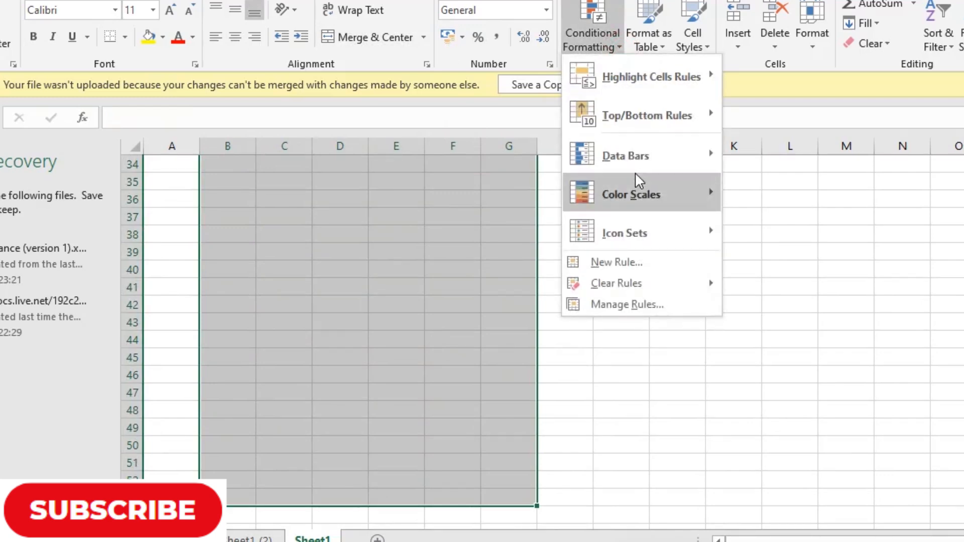
pyautogui.click(626, 264)
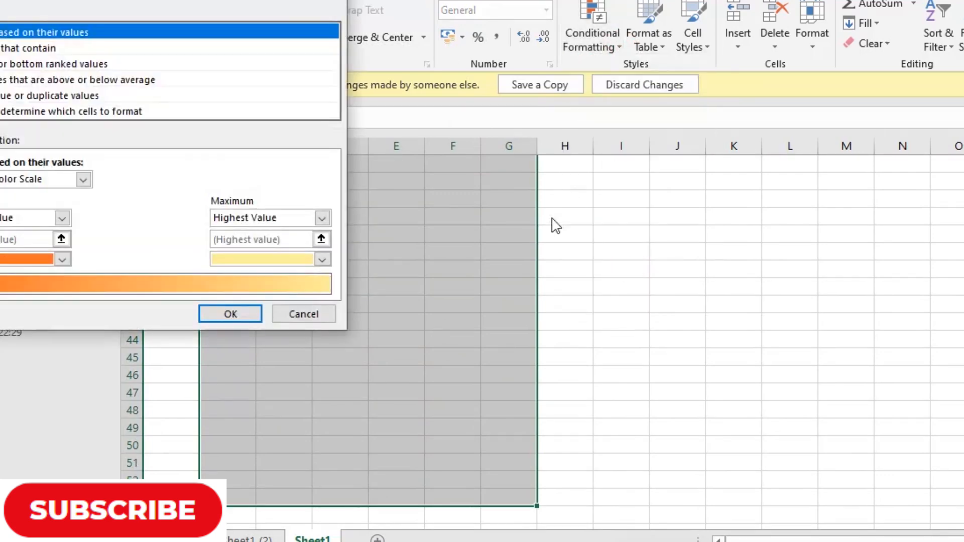
pyautogui.click(84, 111)
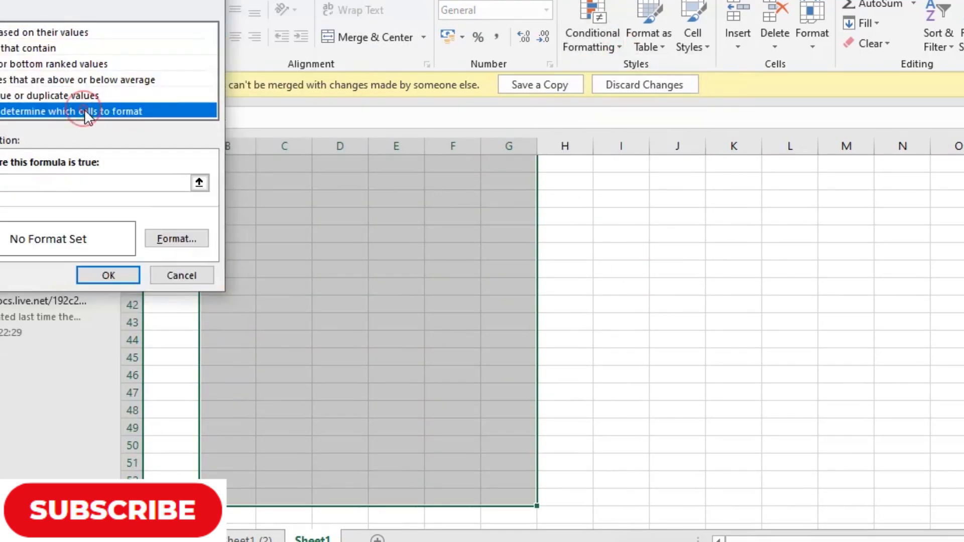
pyautogui.click(199, 183)
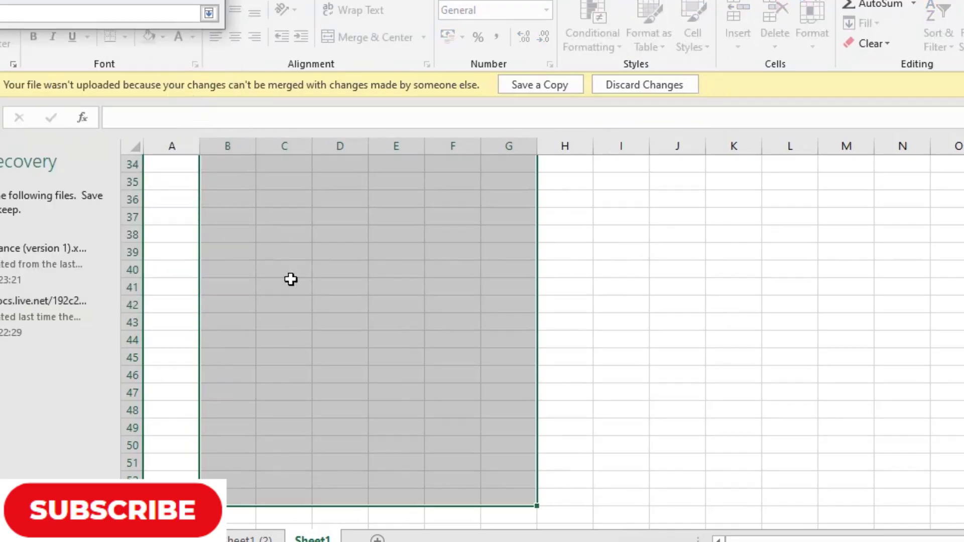
pyautogui.scroll(6, 750, 256)
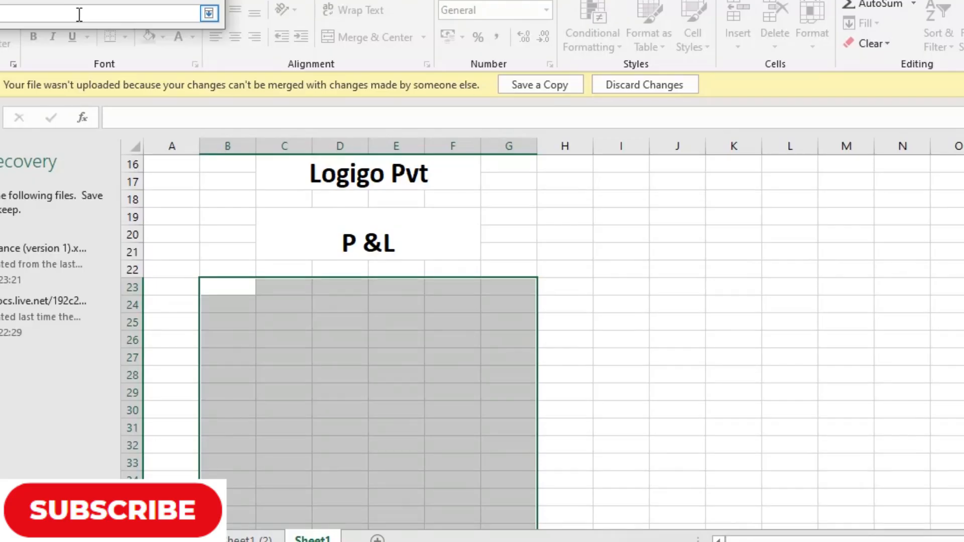
pyautogui.click(240, 281)
pyautogui.click(209, 14)
# - Give the conditional formatting rule an orange-yellow fill and a red outline border, and apply it
pyautogui.click(182, 235)
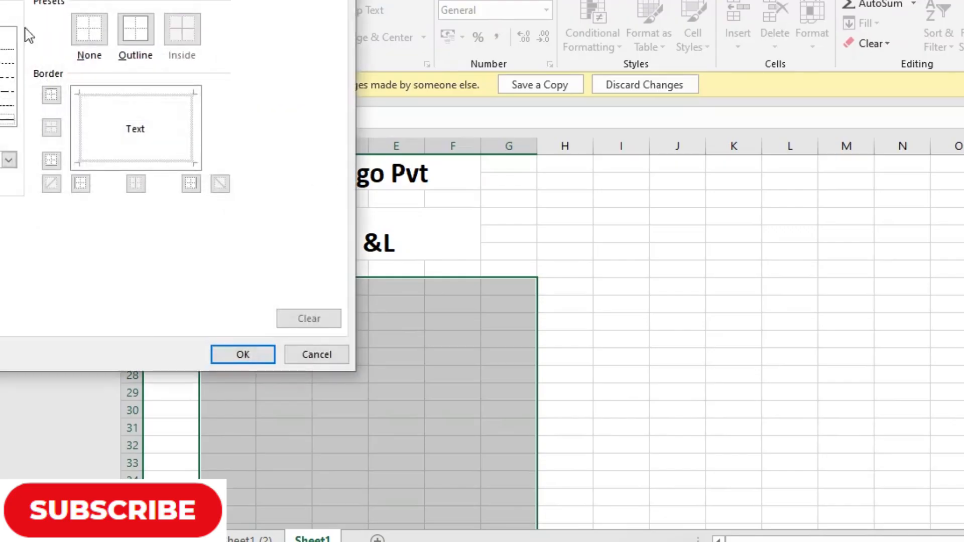
pyautogui.click(31, 1)
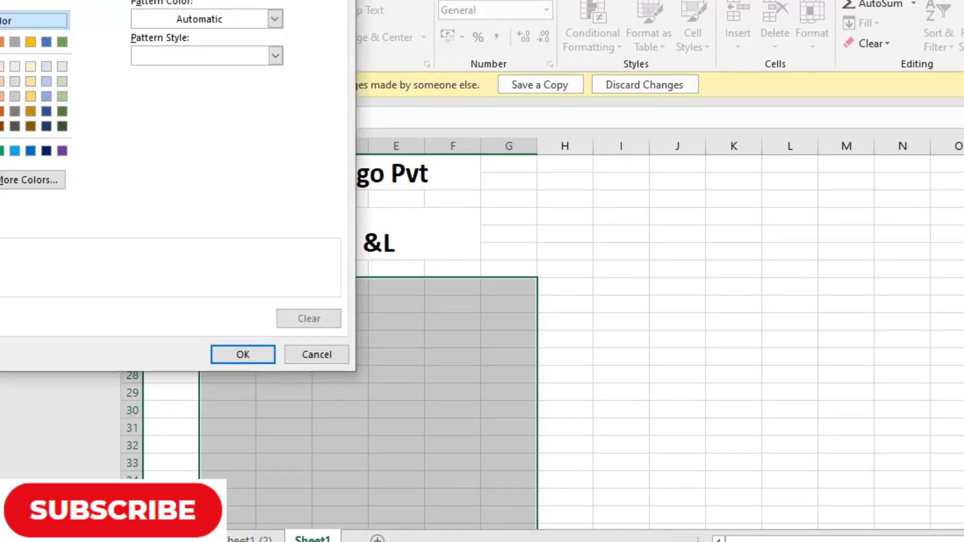
pyautogui.click(0, 151)
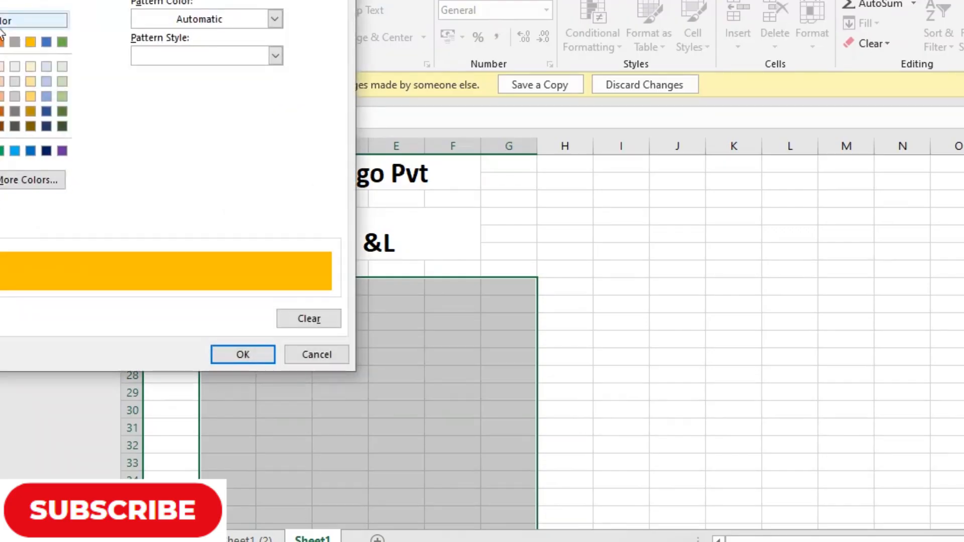
pyautogui.click(2, 1)
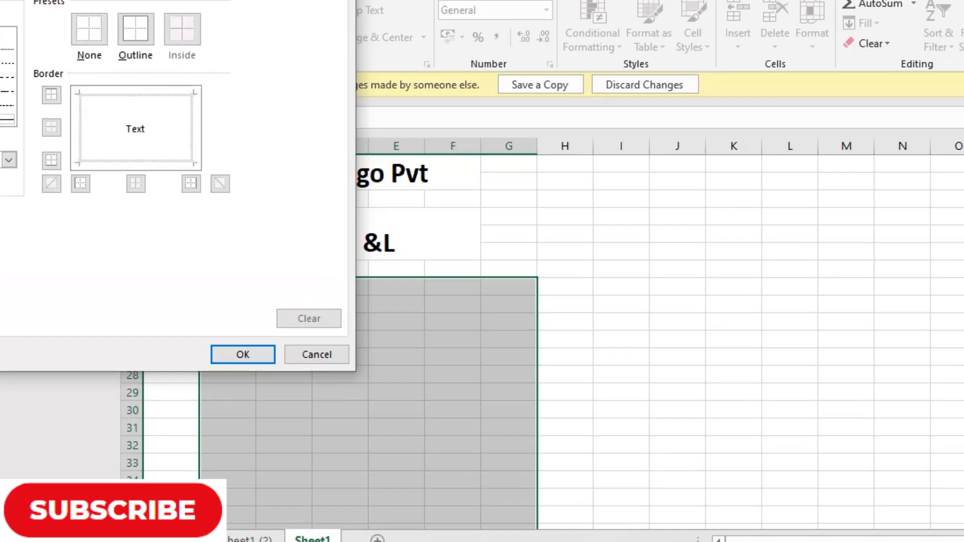
pyautogui.click(9, 160)
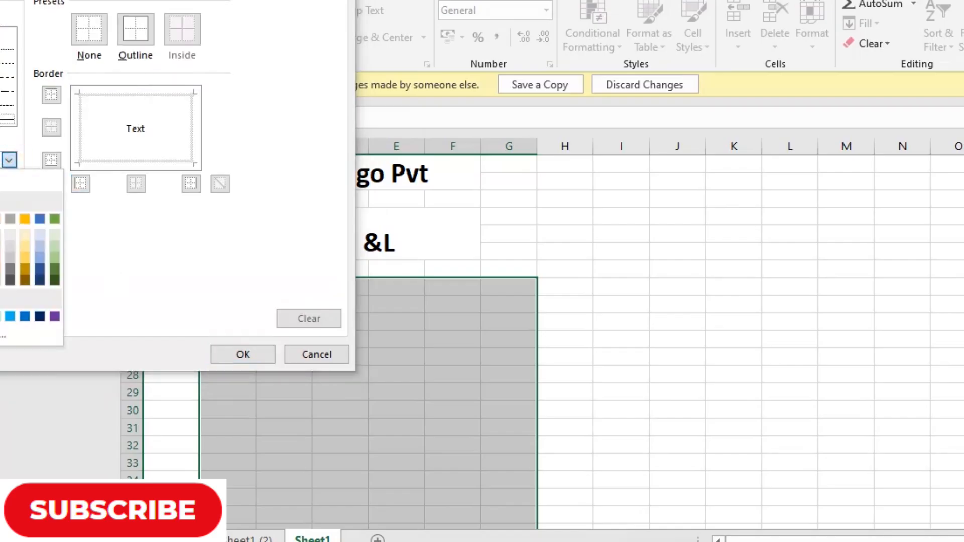
pyautogui.click(0, 317)
pyautogui.click(136, 28)
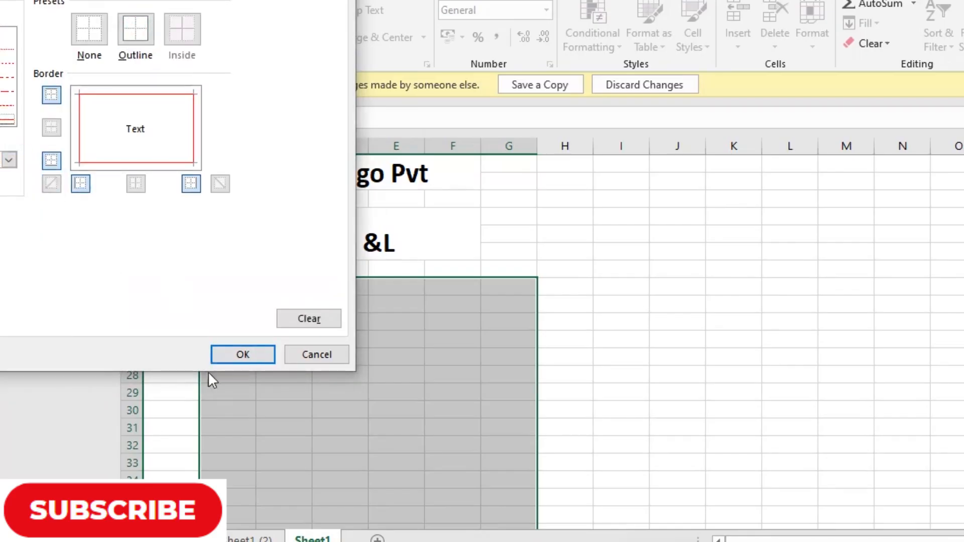
pyautogui.click(242, 355)
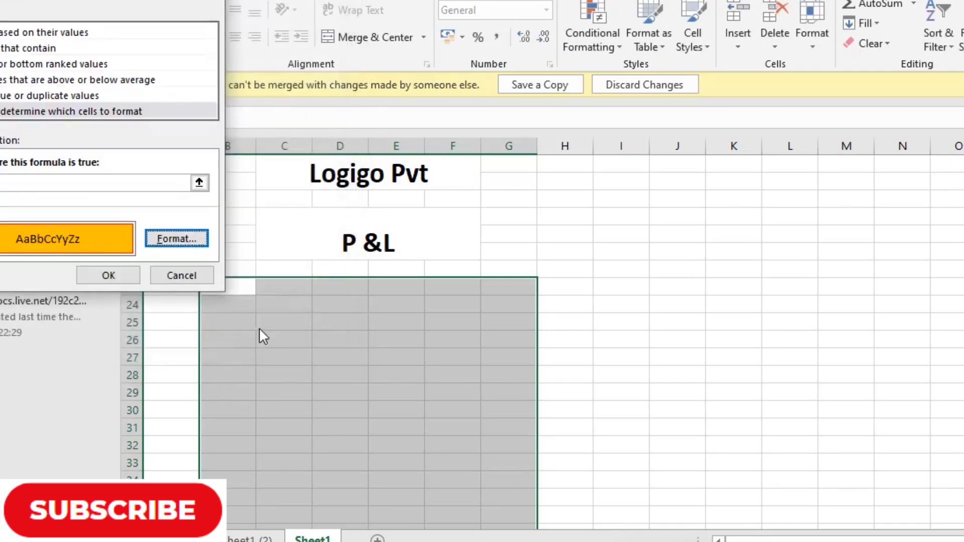
pyautogui.click(124, 279)
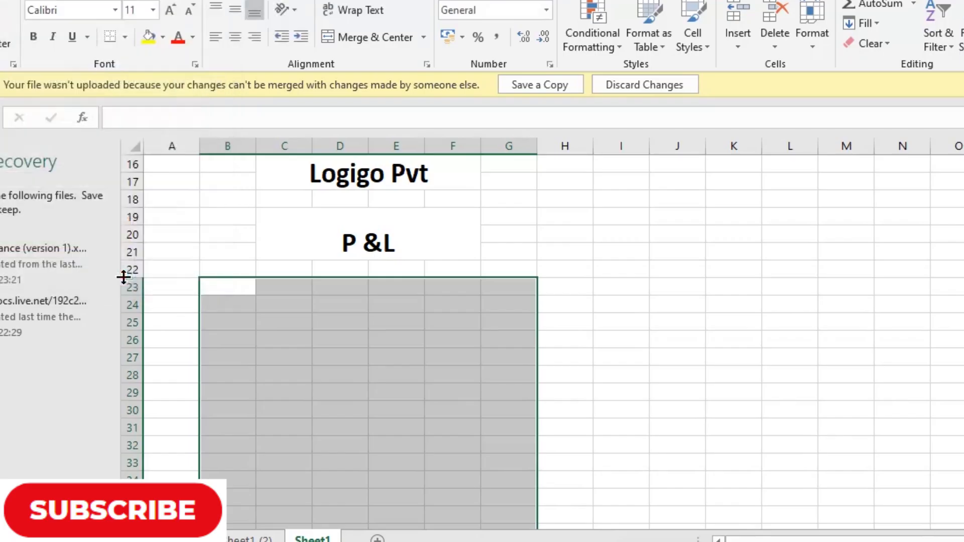
# - Enter "Sales" in B23 as the first line of the P&L
pyautogui.click(214, 286)
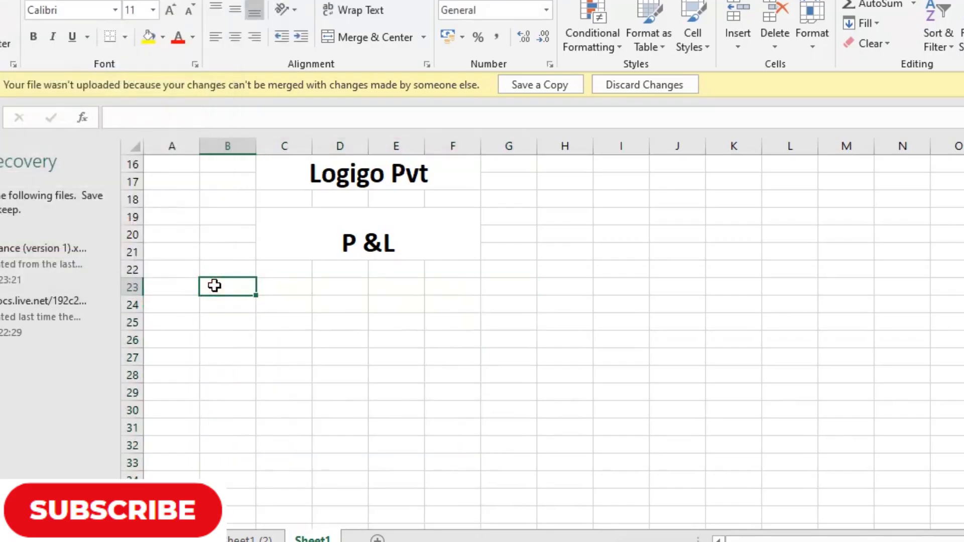
pyautogui.write('Sales')
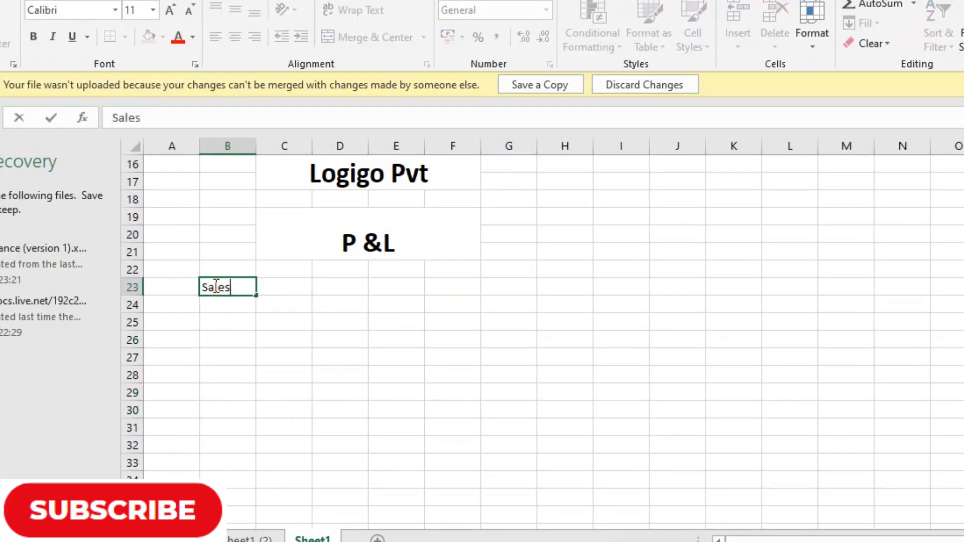
pyautogui.press('Return')
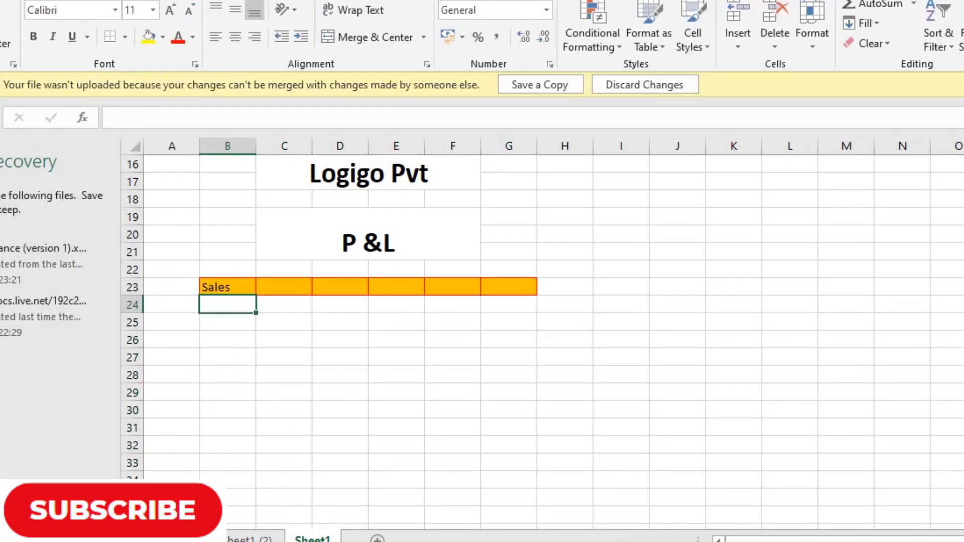
# - Copy the Sales of Product Income credit amount from the trial balance sheet into E23 and widen column E to fit it
pyautogui.click(249, 539)
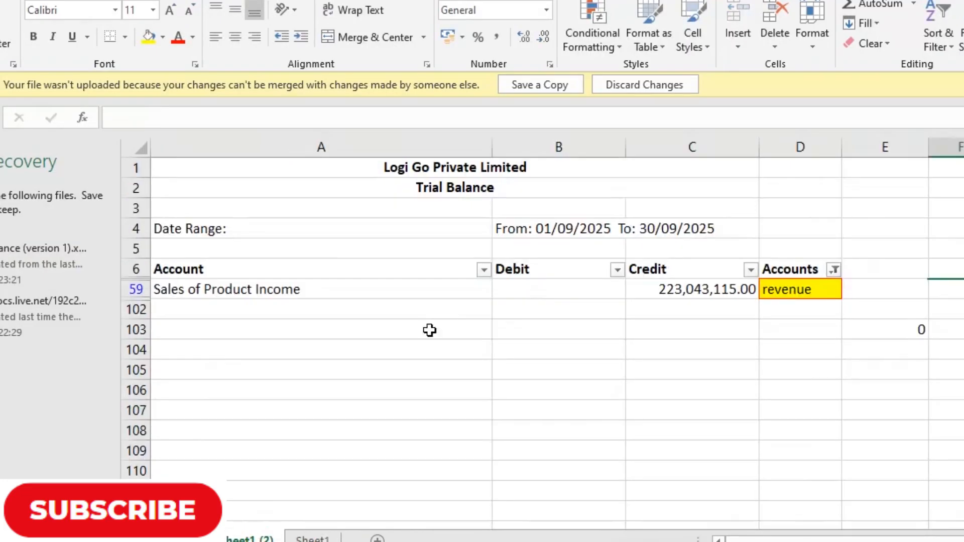
pyautogui.click(674, 288)
pyautogui.hotkey('ctrl', 'c')
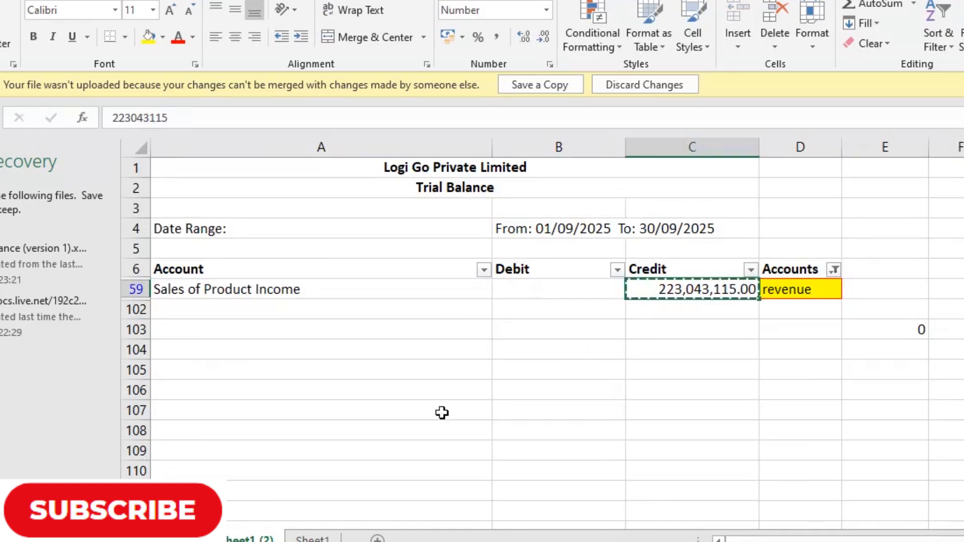
pyautogui.click(309, 538)
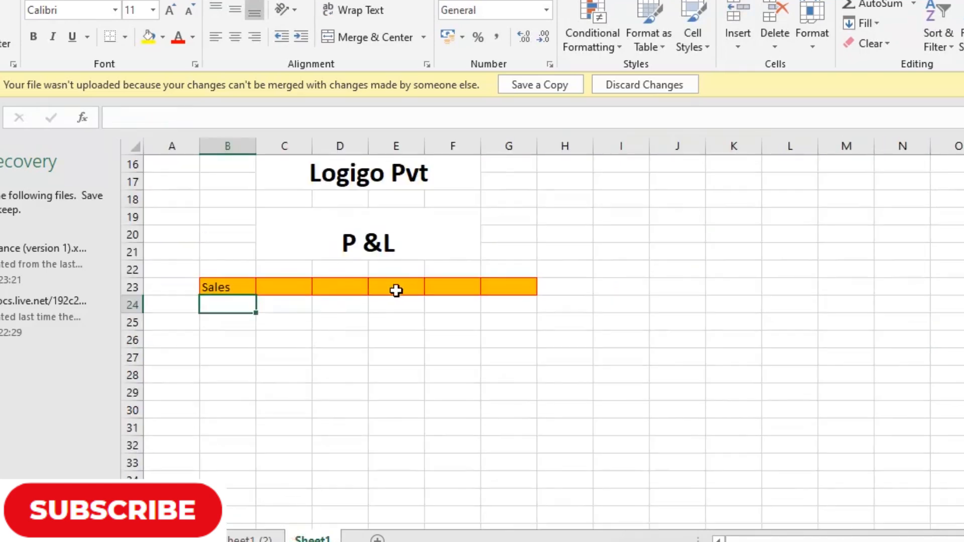
pyautogui.click(414, 288)
pyautogui.hotkey('ctrl', 'v')
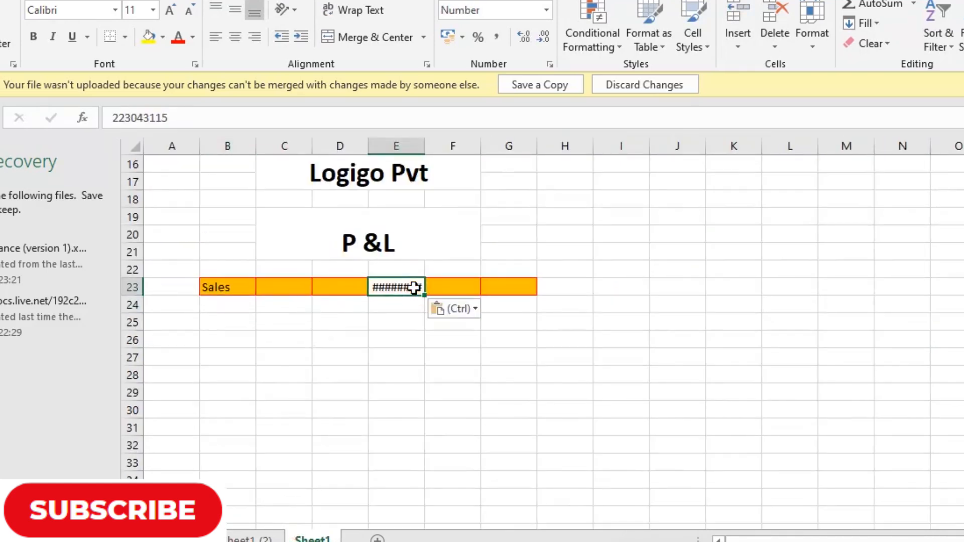
pyautogui.doubleClick(426, 153)
# - Format columns E to G from row 23 down as numbers with 0 decimal places and a thousands separator
pyautogui.moveTo(395, 284); pyautogui.dragTo(566, 508)
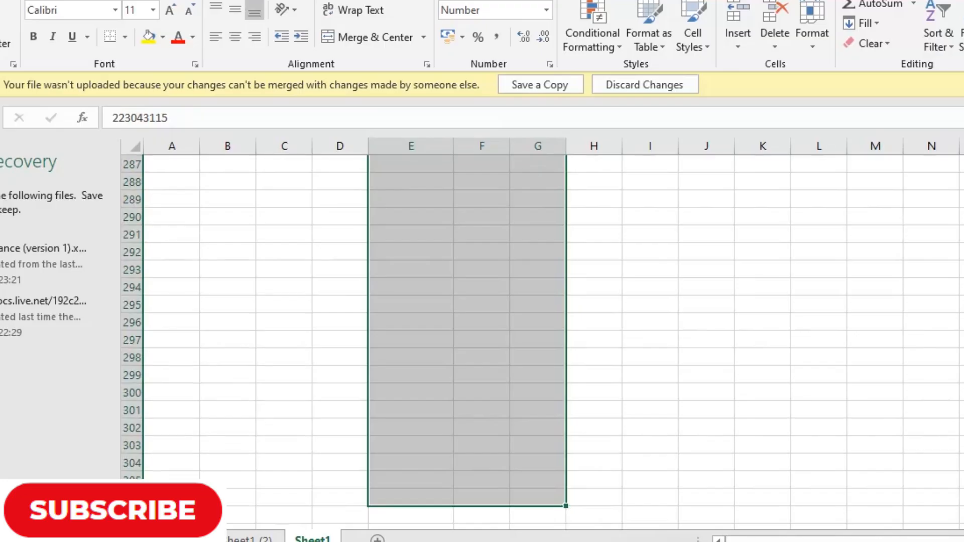
pyautogui.hotkey('ctrl', '1')
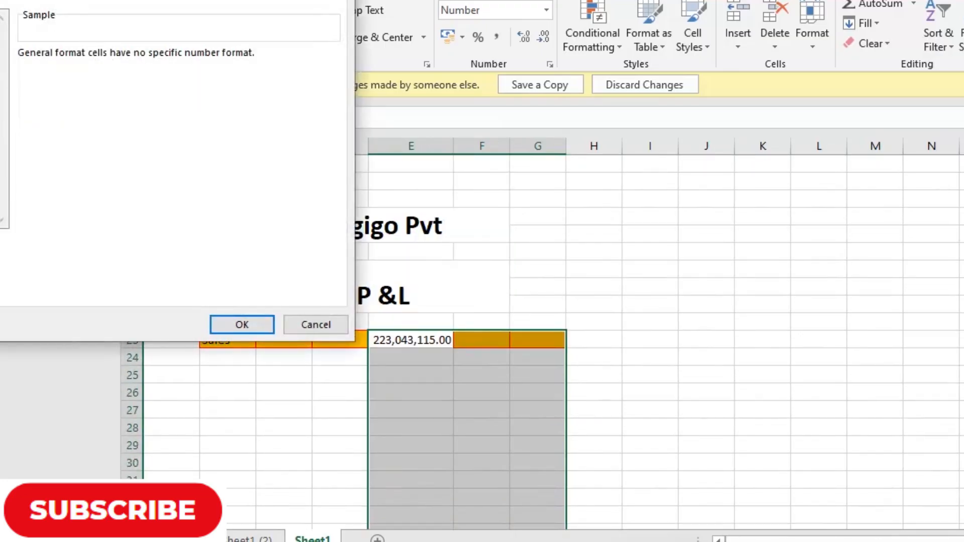
pyautogui.click(1, 27)
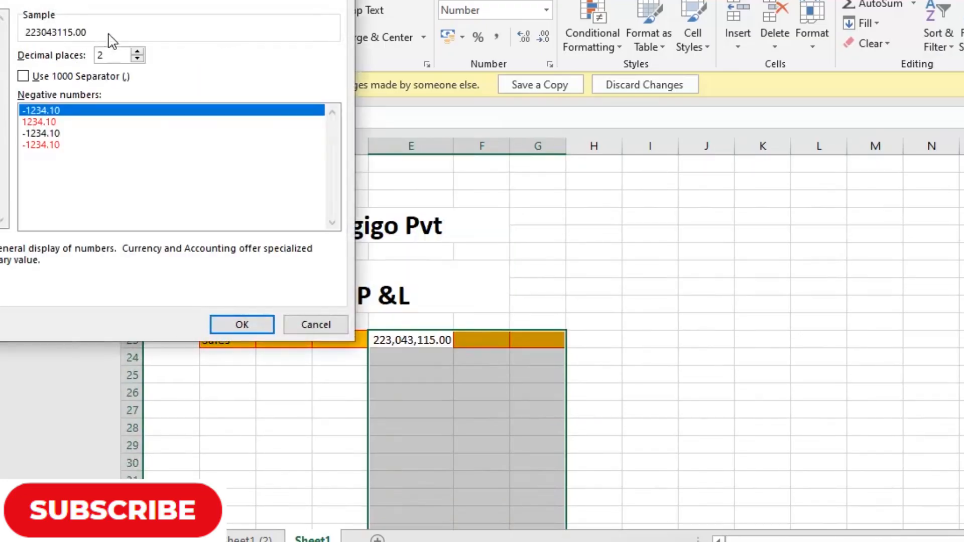
pyautogui.click(137, 59)
pyautogui.click(137, 59)
pyautogui.click(116, 78)
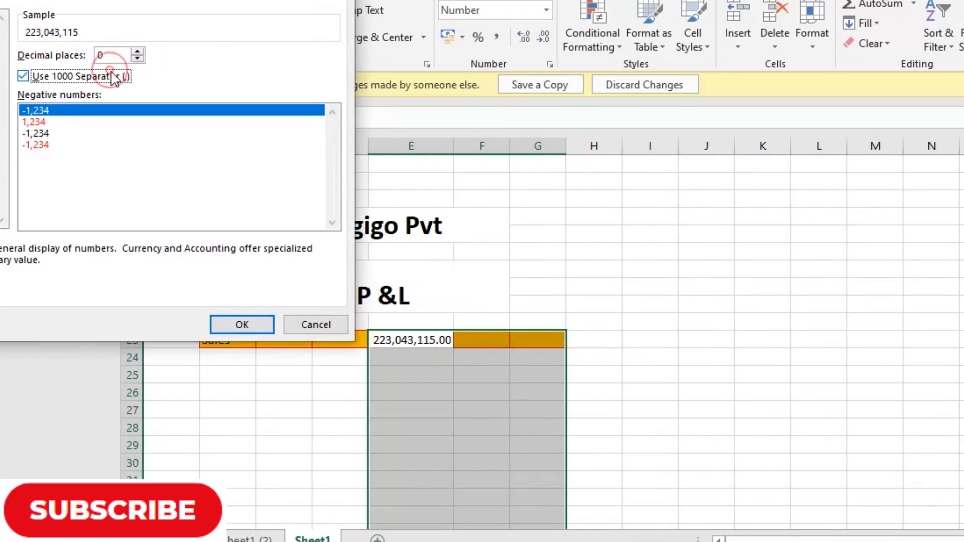
pyautogui.click(242, 326)
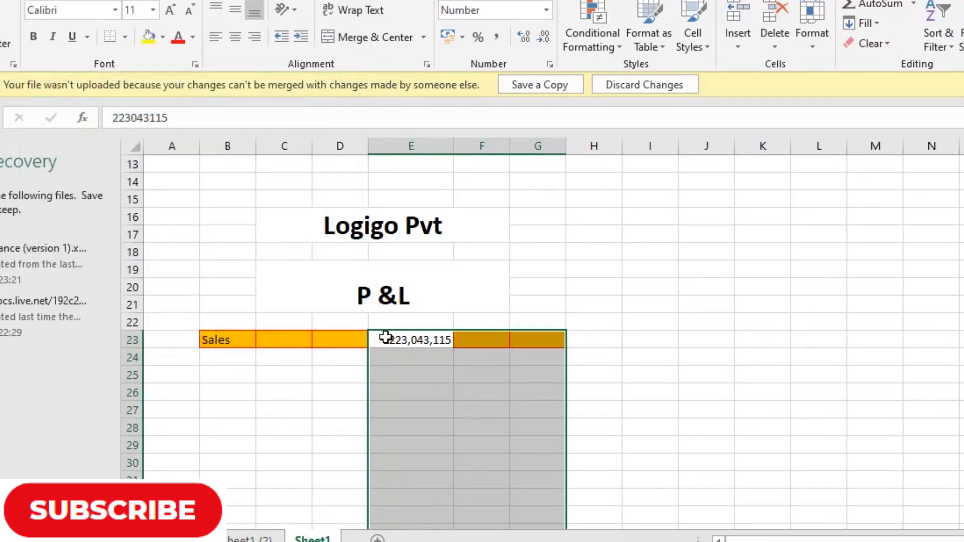
# - Enter "Cost of Goods Sold" in B24 below the Sales label
pyautogui.click(221, 360)
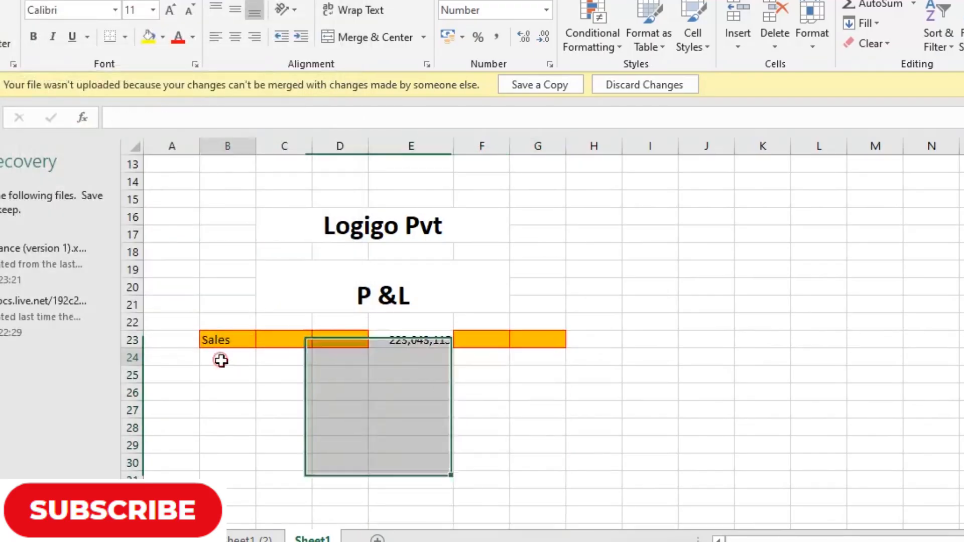
pyautogui.write('Cost')
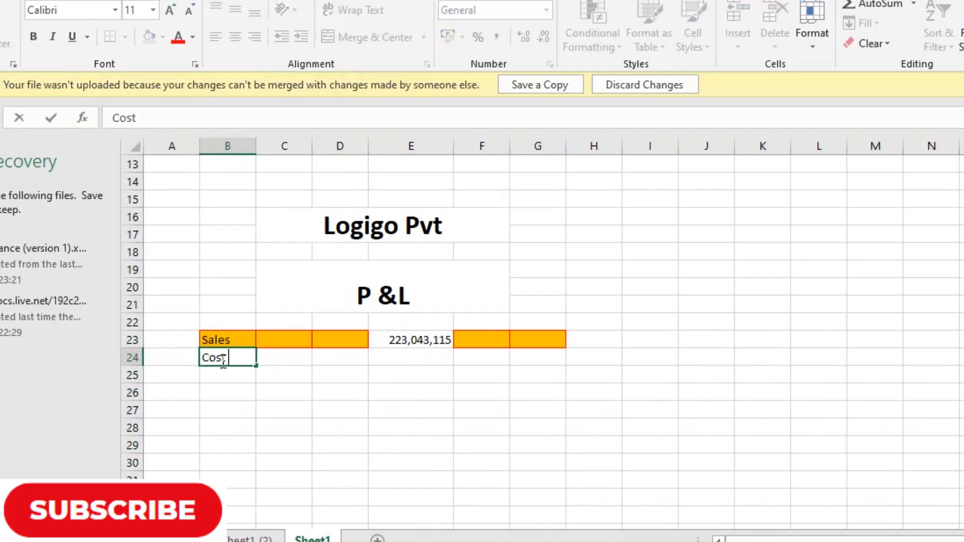
pyautogui.write(' of Goods Sol')
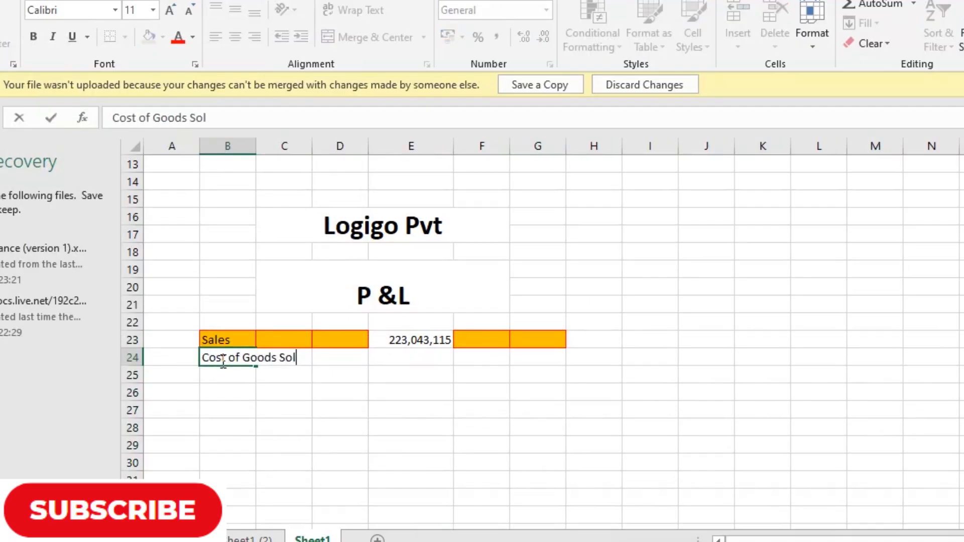
pyautogui.write('d')
pyautogui.press('Up')
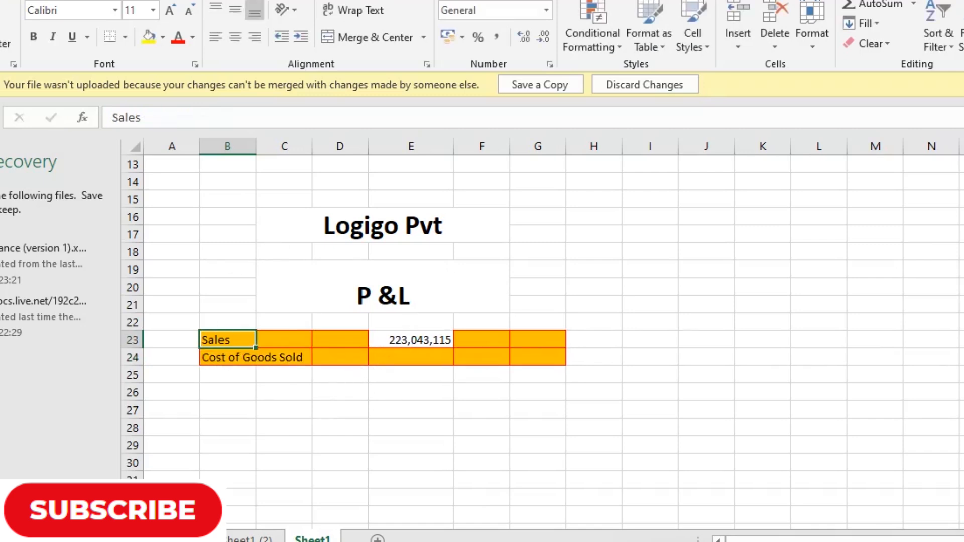
# - Copy D23 and paste only its formats onto the Sales amount in E23
pyautogui.click(397, 346)
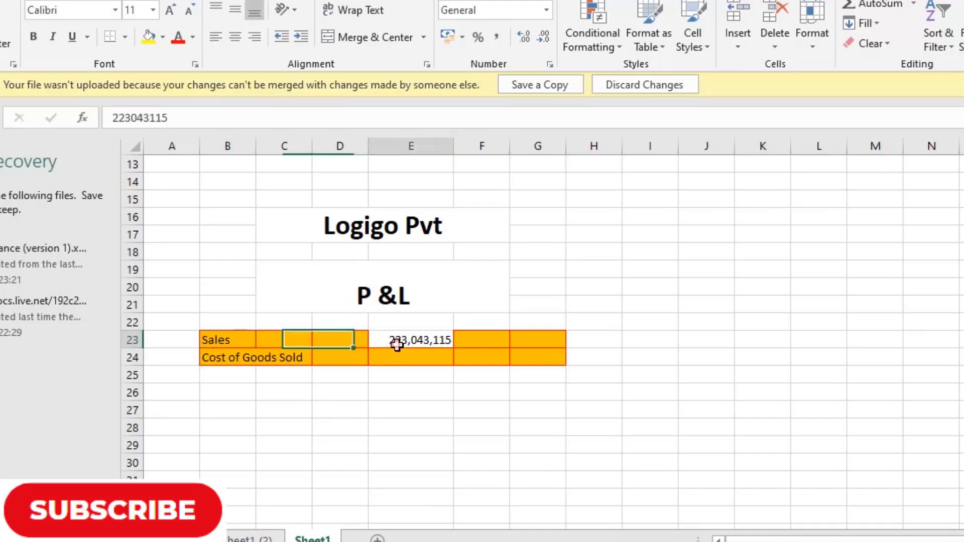
pyautogui.click(354, 342)
pyautogui.hotkey('ctrl', 'c')
pyautogui.click(398, 342)
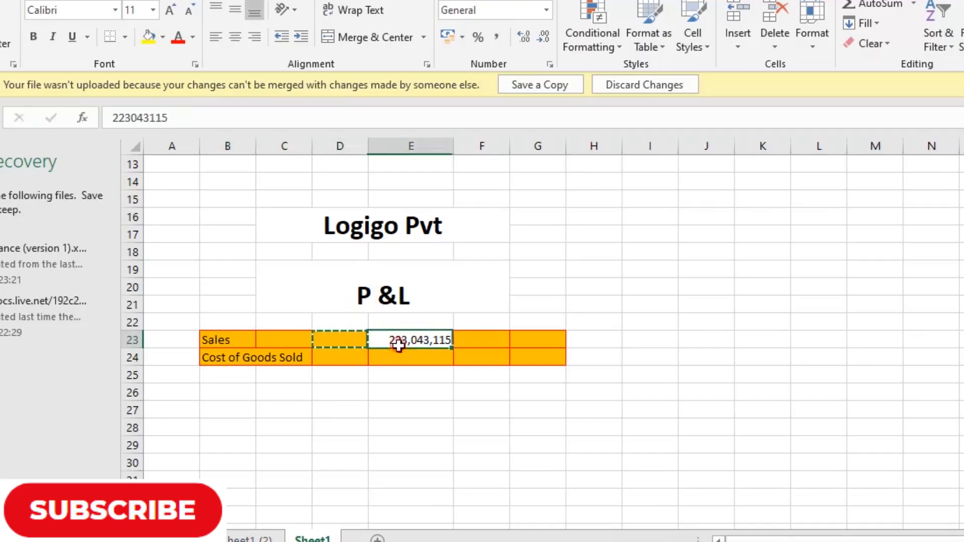
pyautogui.hotkey('ctrl', 'alt', 'v')
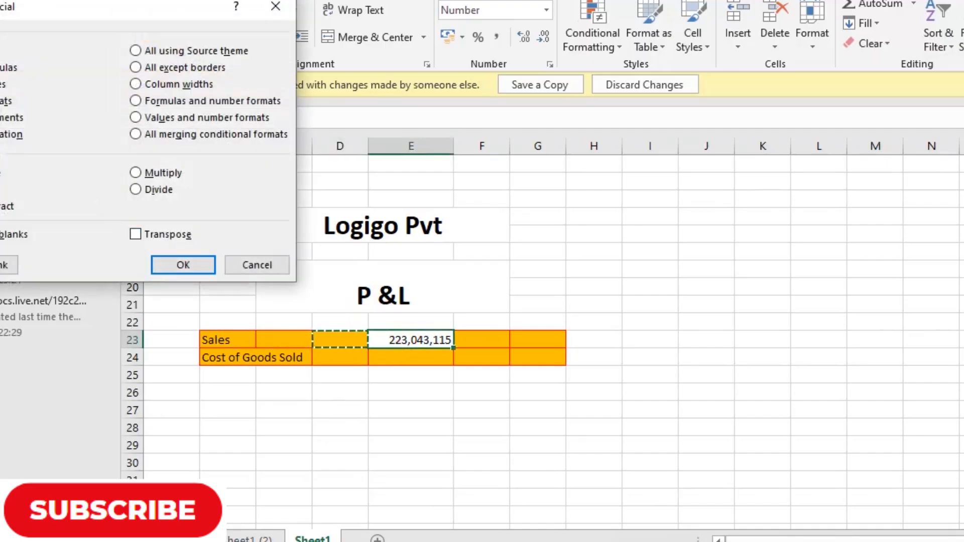
pyautogui.click(6, 101)
pyautogui.click(182, 266)
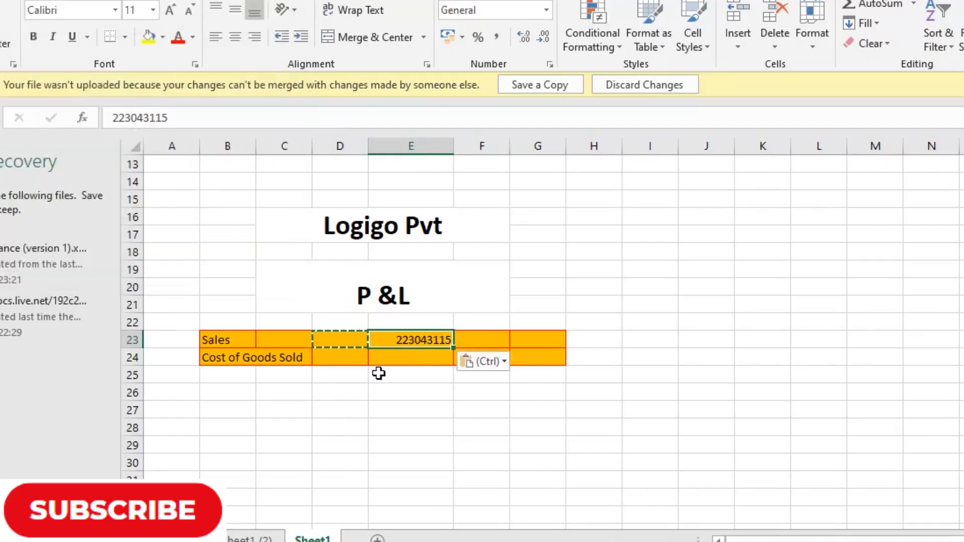
# - Reapply the number format with a thousands separator and no decimals to E23 and the cells below it
pyautogui.press('ctrl')
pyautogui.click(414, 330)
pyautogui.moveTo(413, 338); pyautogui.dragTo(418, 446)
# - Filter the trial balance's Accounts column to show only cost of goods sold instead of revenue
pyautogui.click(248, 538)
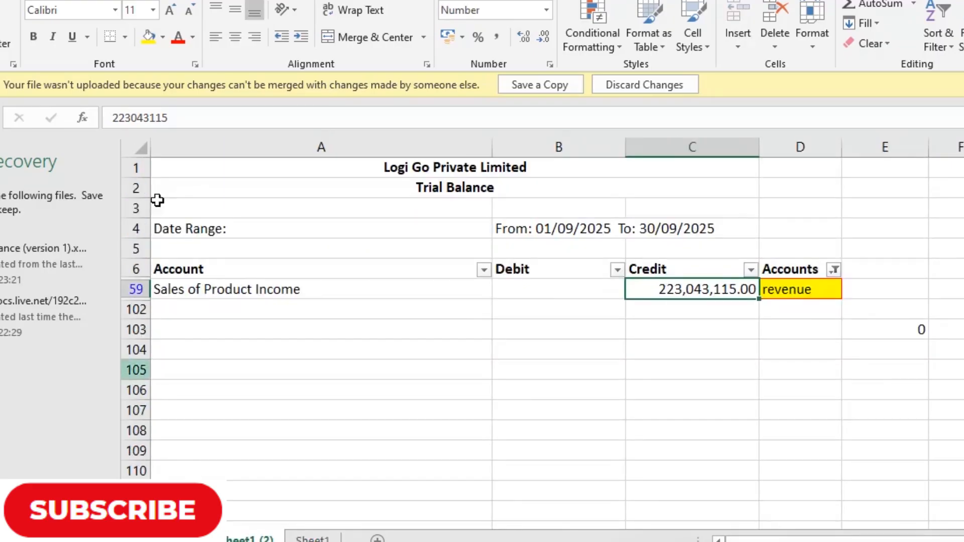
pyautogui.click(751, 270)
pyautogui.click(832, 270)
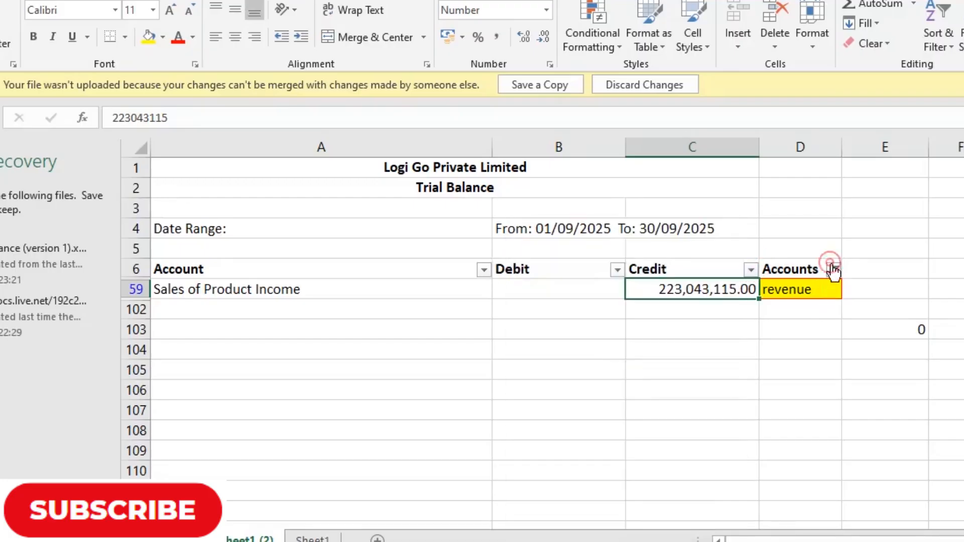
pyautogui.click(833, 270)
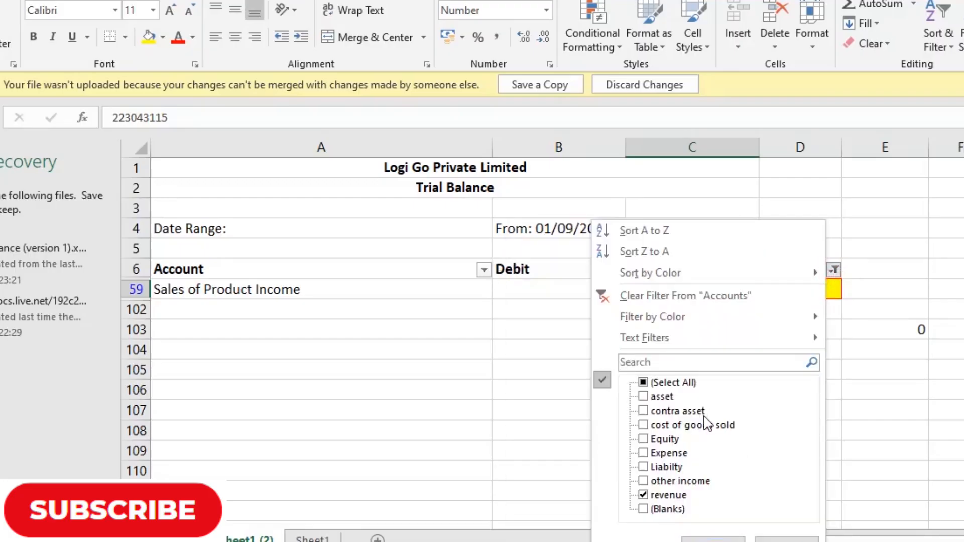
pyautogui.click(670, 496)
pyautogui.click(708, 424)
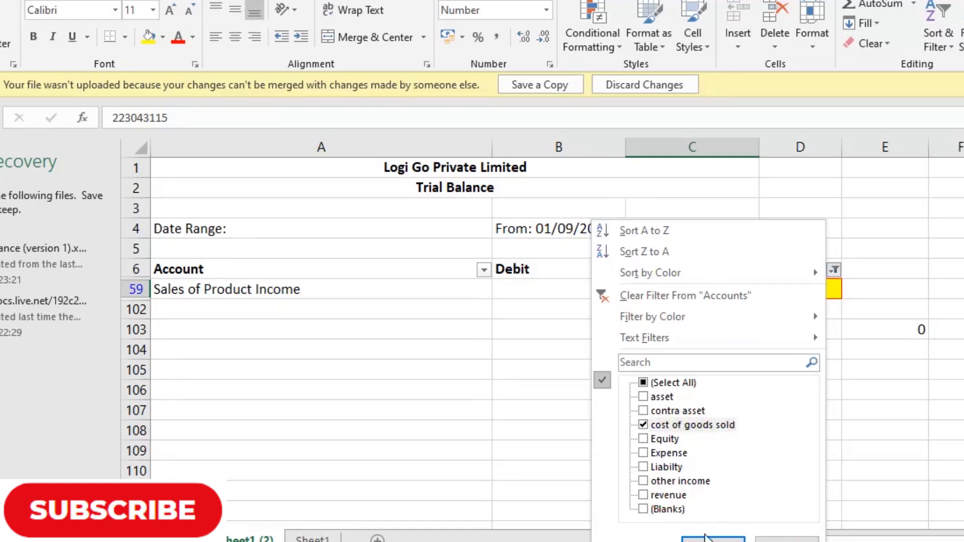
pyautogui.click(713, 539)
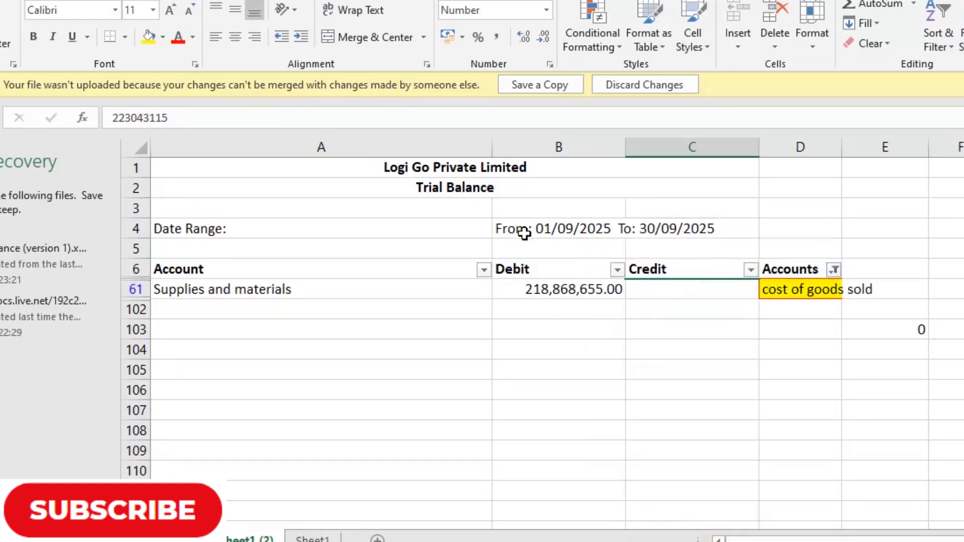
# - Copy the Supplies and materials debit amount and paste it as values into E24 of the P&L on Sheet1
pyautogui.click(544, 291)
pyautogui.hotkey('ctrl', 'c')
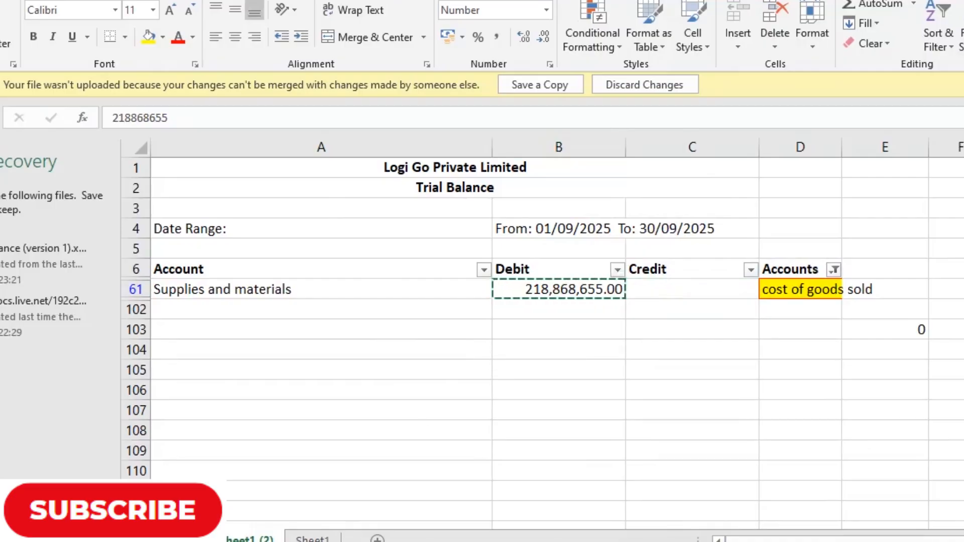
pyautogui.click(313, 541)
pyautogui.click(313, 538)
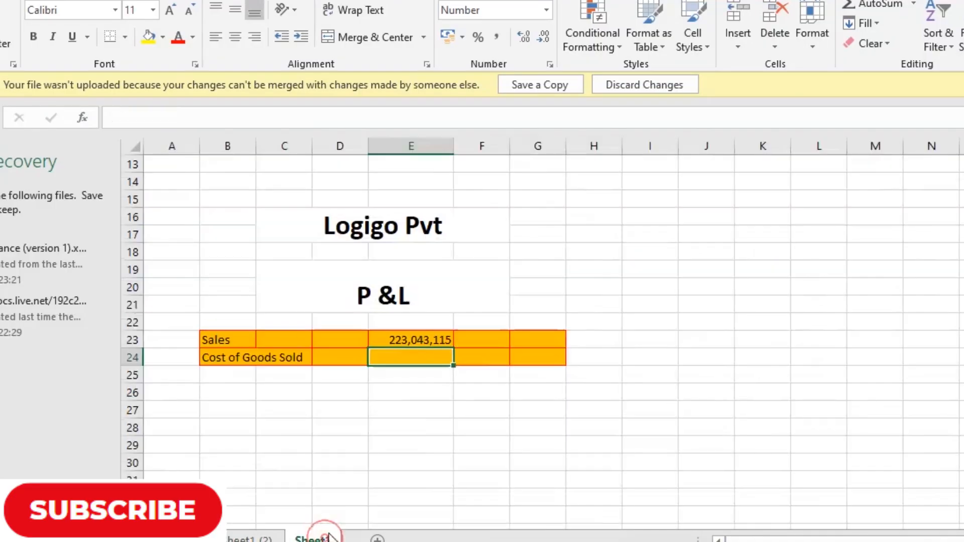
pyautogui.hotkey('ctrl', 'alt', 'v')
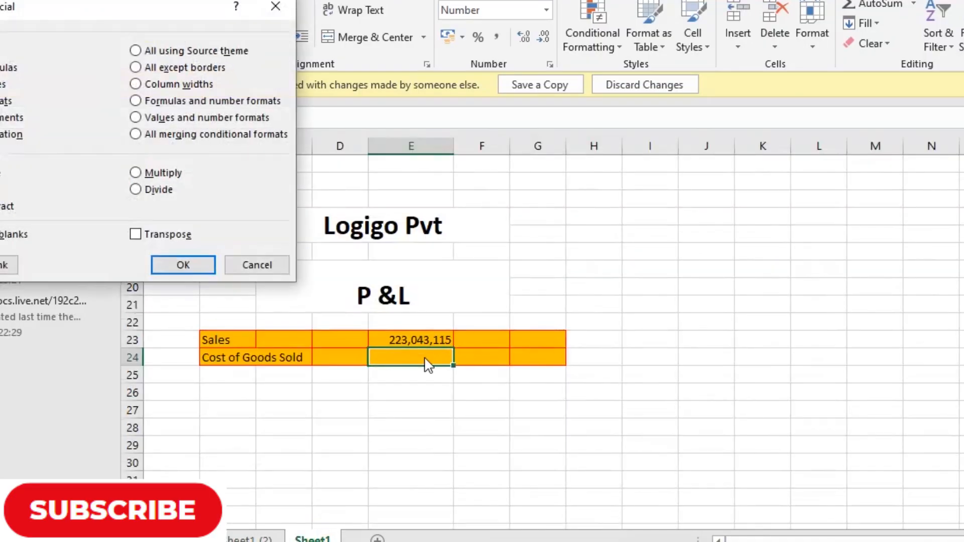
pyautogui.click(2, 84)
pyautogui.click(183, 265)
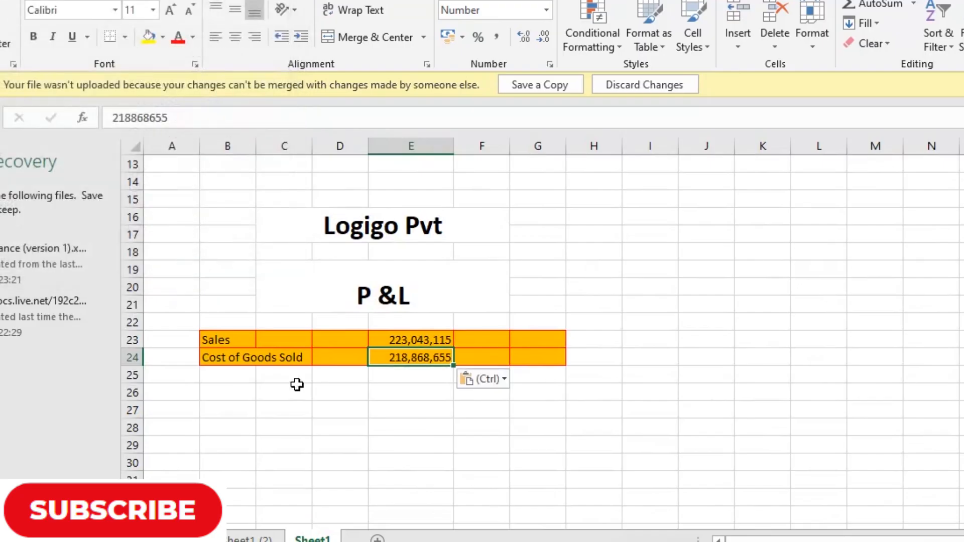
# - Enter "Contribution Margin" in B25 below the Cost of Goods Sold label
pyautogui.click(229, 379)
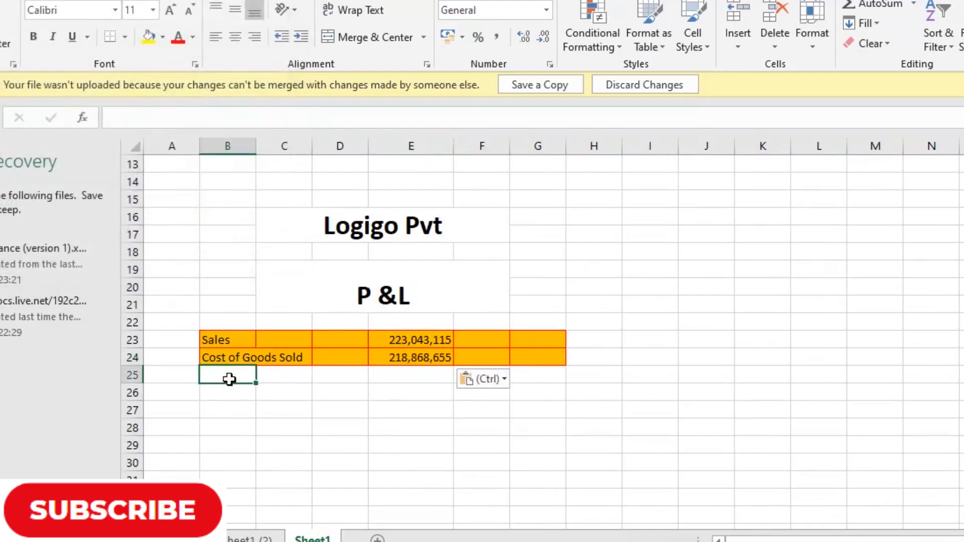
pyautogui.write('Contribu')
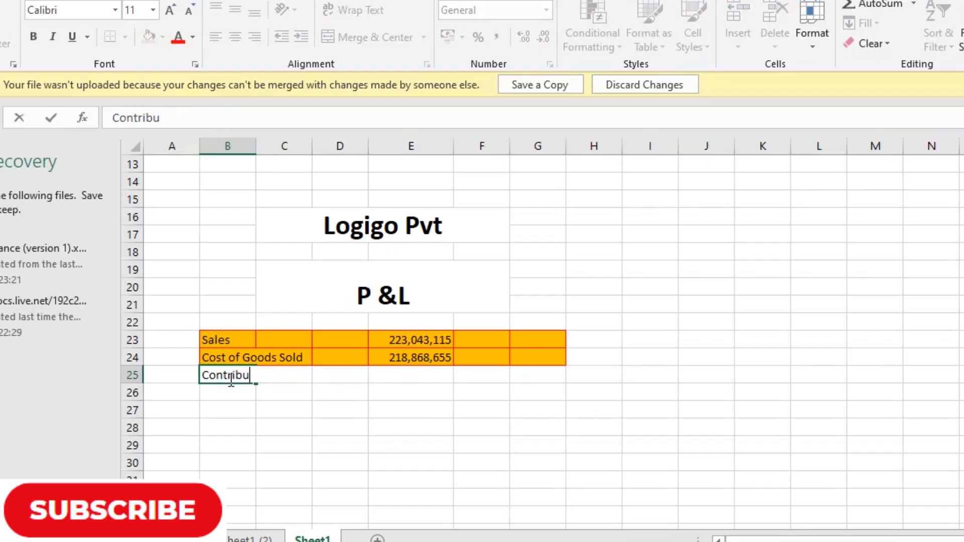
pyautogui.write('tion MA')
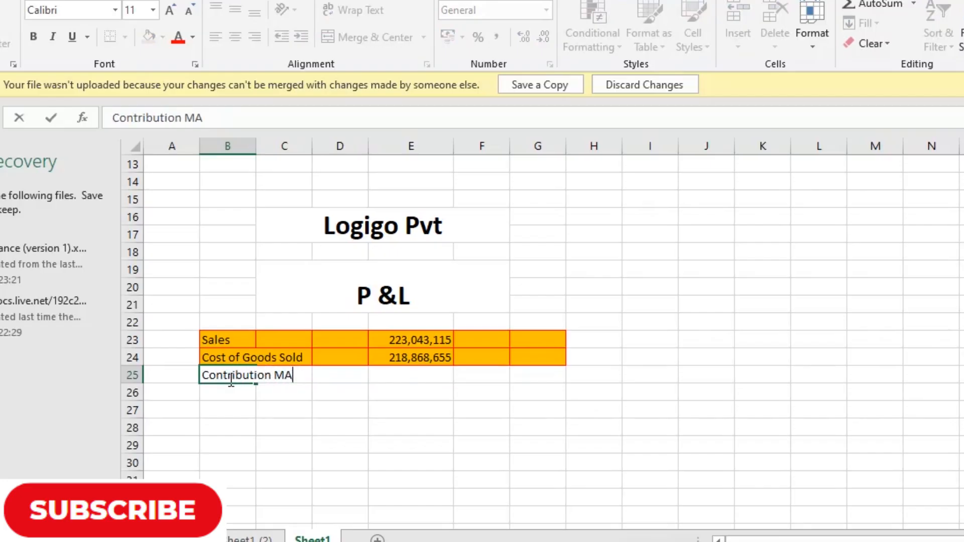
pyautogui.write('rgin')
pyautogui.press('BackSpace')
pyautogui.press('BackSpace')
pyautogui.press('BackSpace')
pyautogui.press('BackSpace')
pyautogui.write('argin')
pyautogui.press('Return')
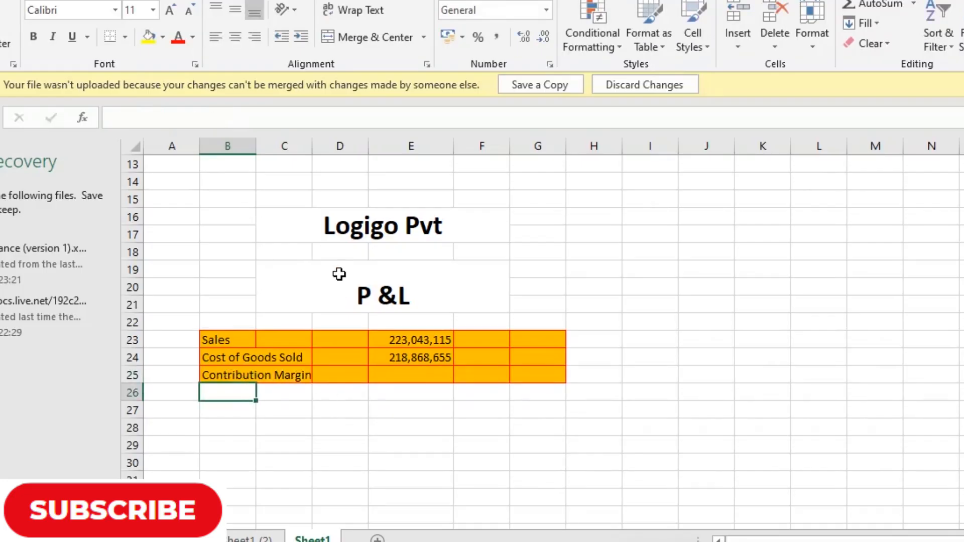
pyautogui.click(311, 146)
# - Calculate the Contribution Margin in E25 as sales minus cost of goods sold, using =E23-E24
pyautogui.click(404, 375)
pyautogui.write('=')
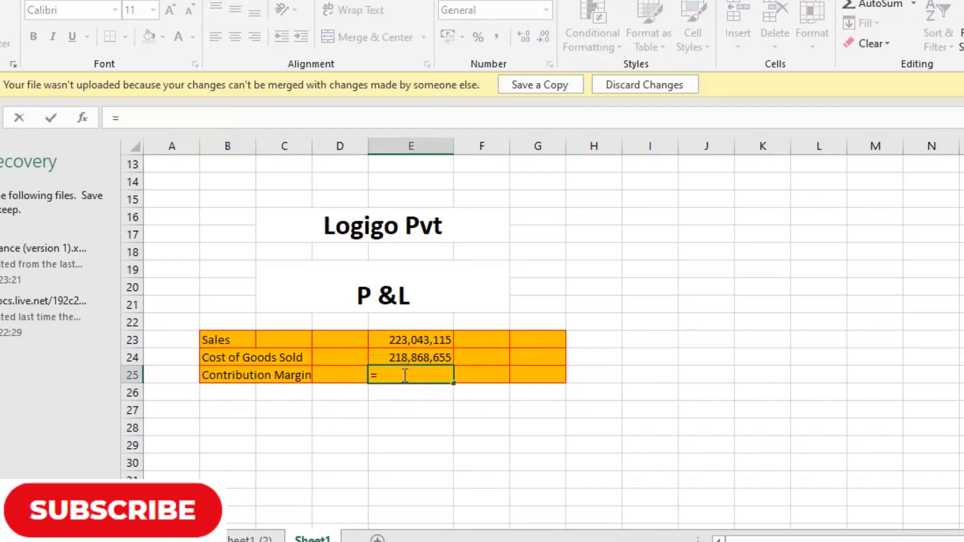
pyautogui.click(420, 342)
pyautogui.write('-')
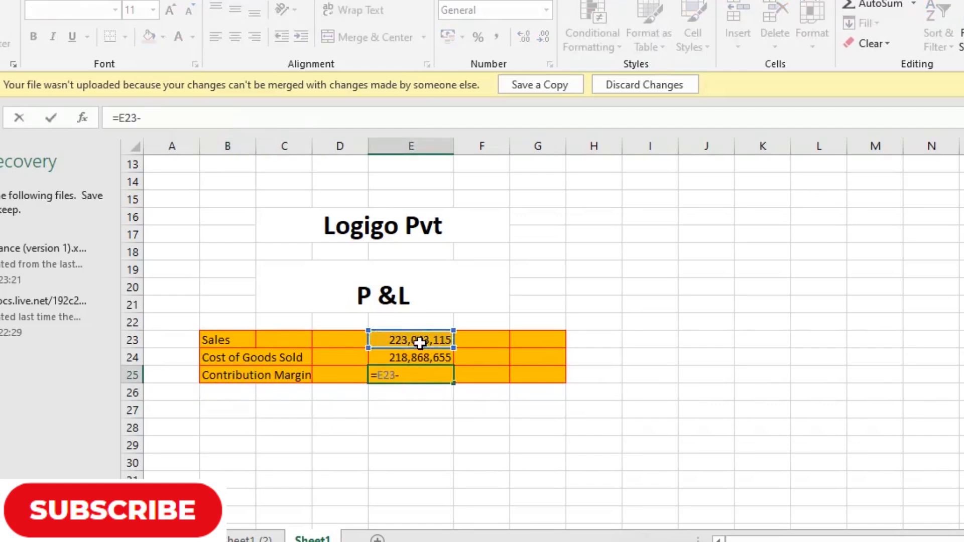
pyautogui.click(417, 356)
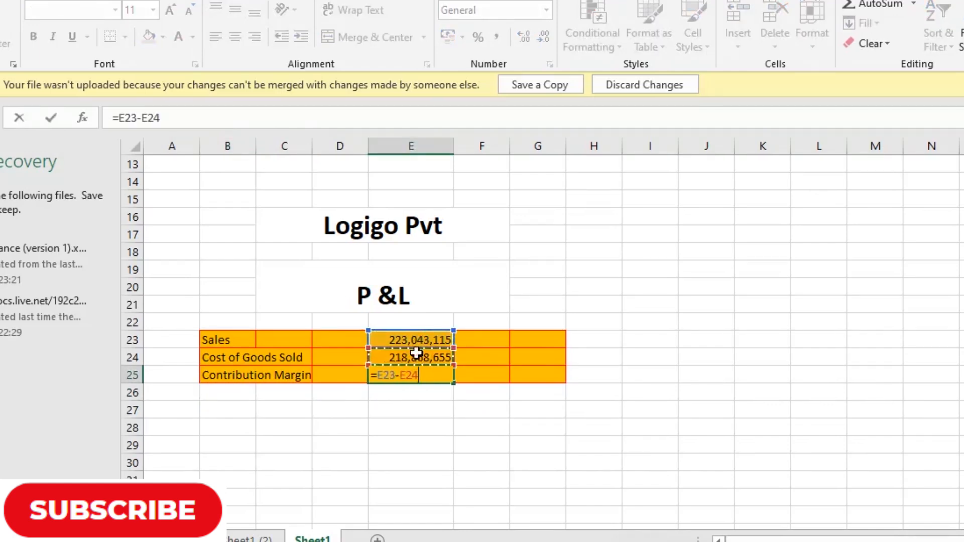
pyautogui.press('Return')
pyautogui.click(221, 396)
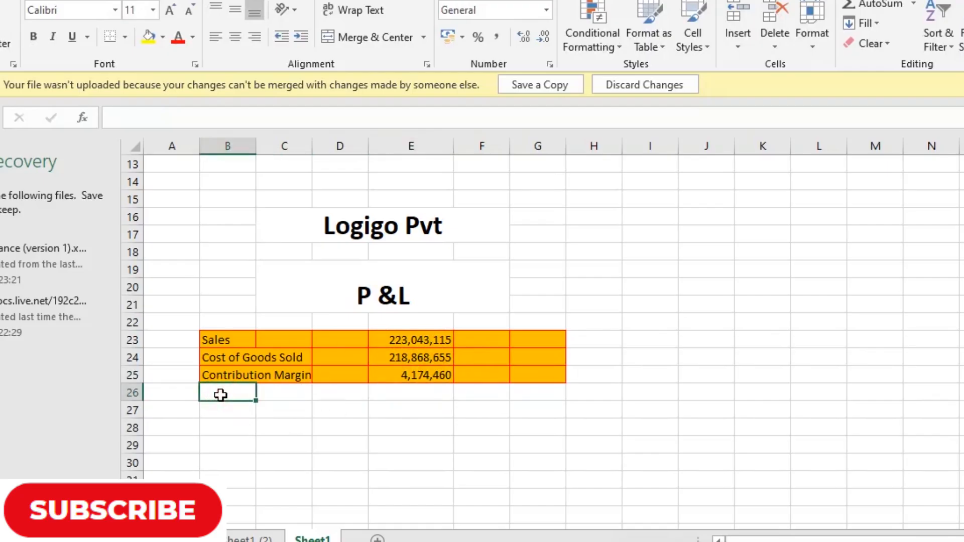
# - Filter the trial balance's Accounts column on Sheet1 (2) to show only Expense instead of cost of goods sold
pyautogui.click(236, 537)
pyautogui.click(266, 538)
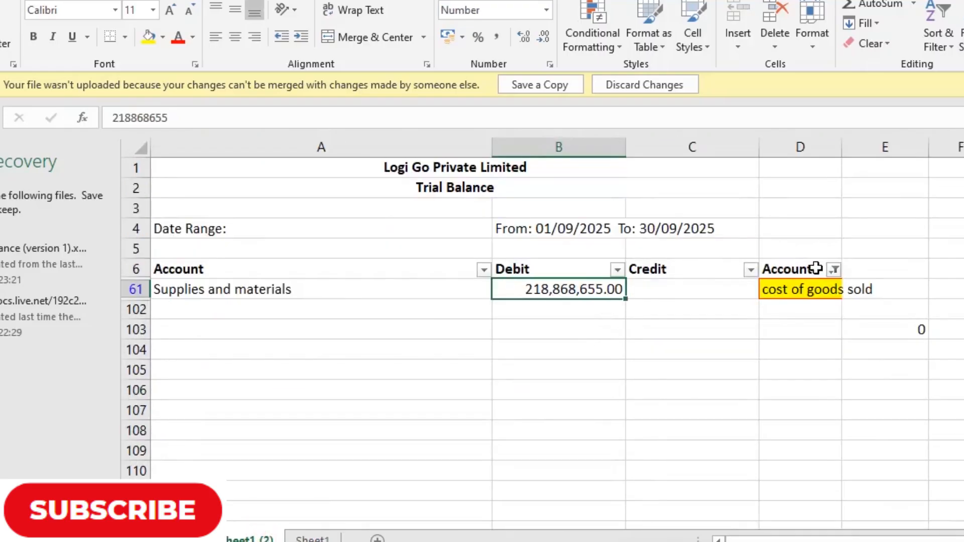
pyautogui.click(834, 272)
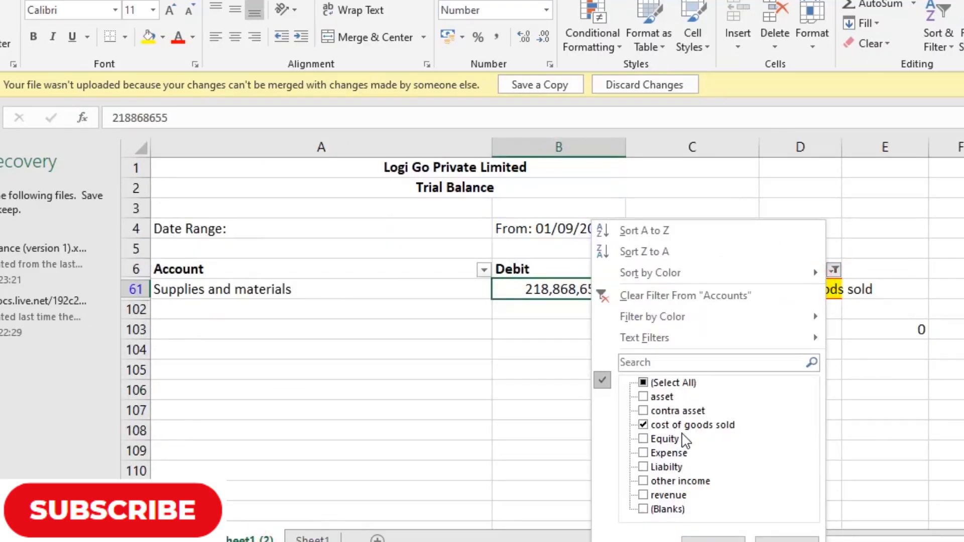
pyautogui.click(644, 425)
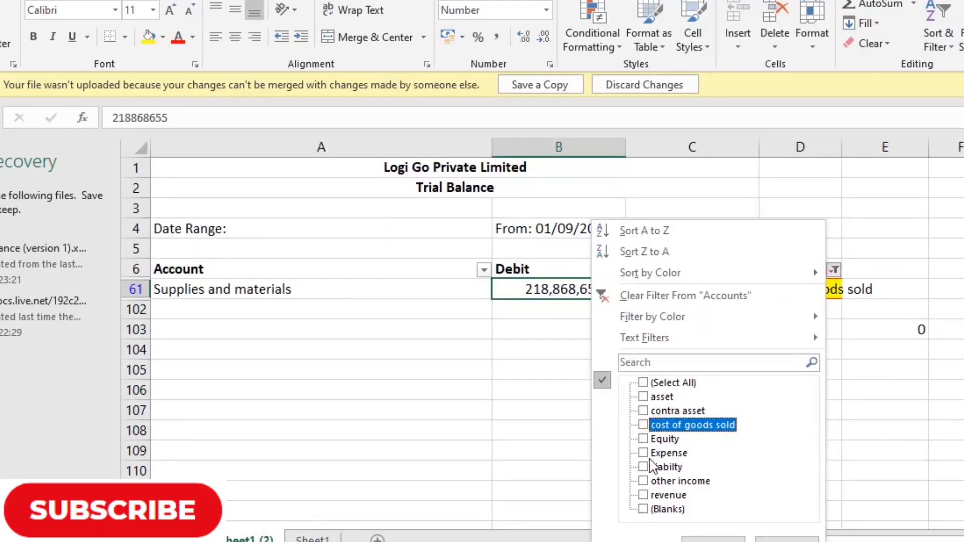
pyautogui.click(648, 453)
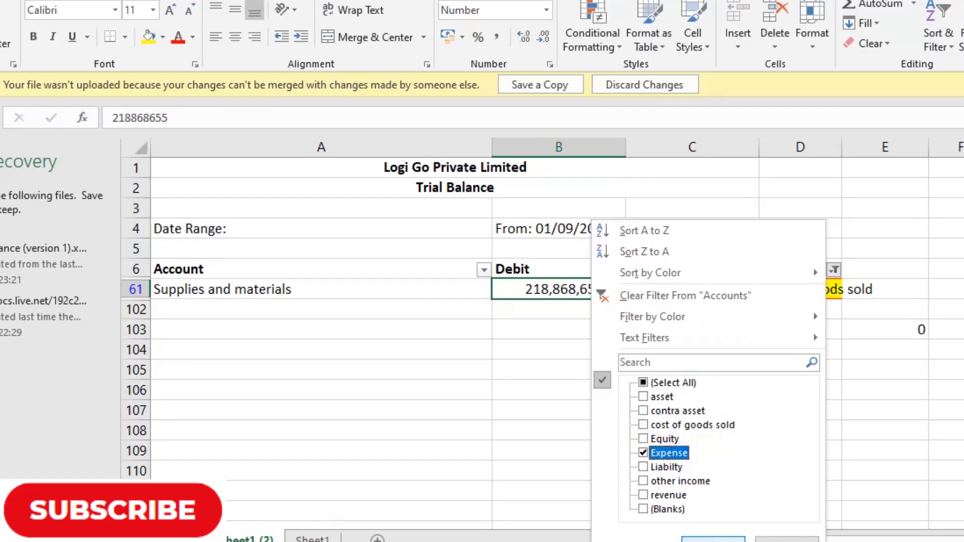
pyautogui.click(713, 539)
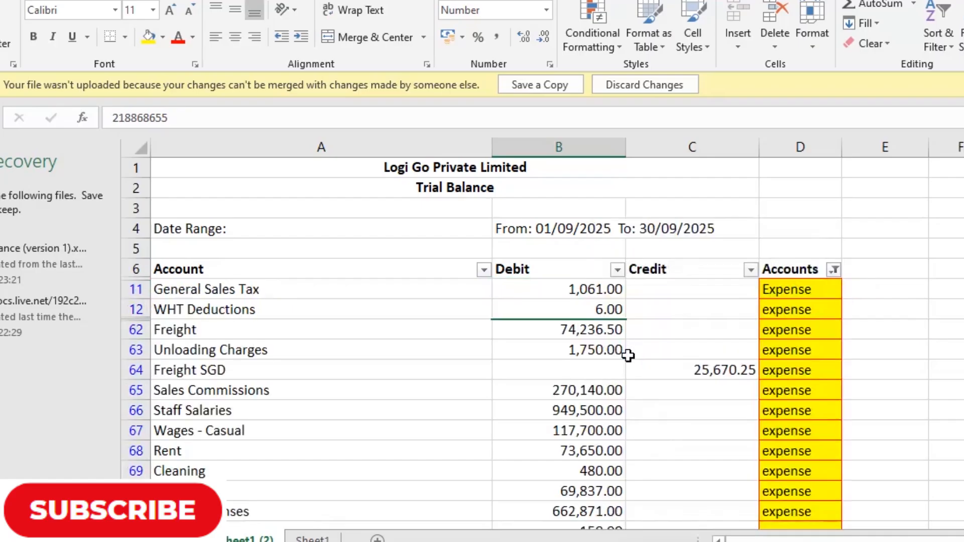
# - Calculate net visible expenses in F62 of the trial balance with =SUBTOTAL(9,B11:B98)-SUBTOTAL(9,C11:C98)
pyautogui.click(958, 337)
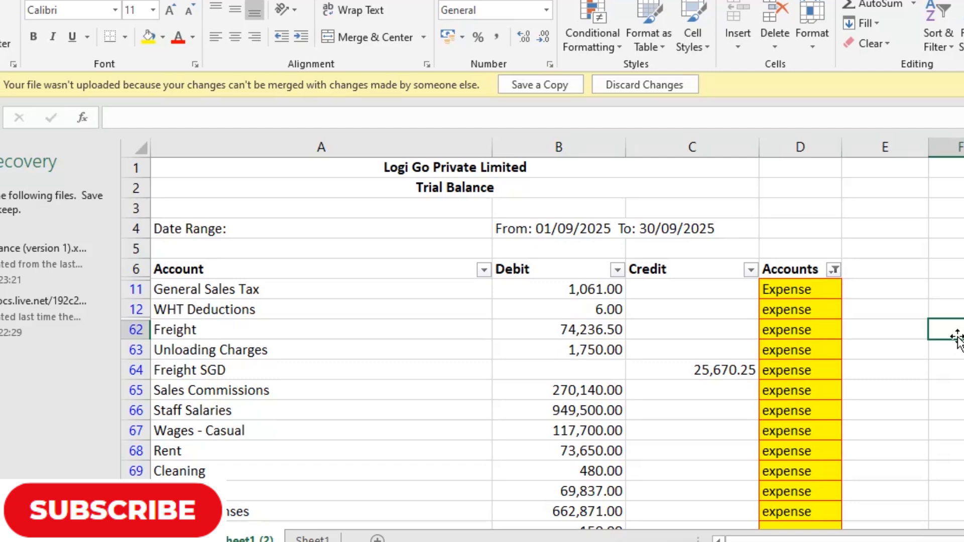
pyautogui.write('=sub')
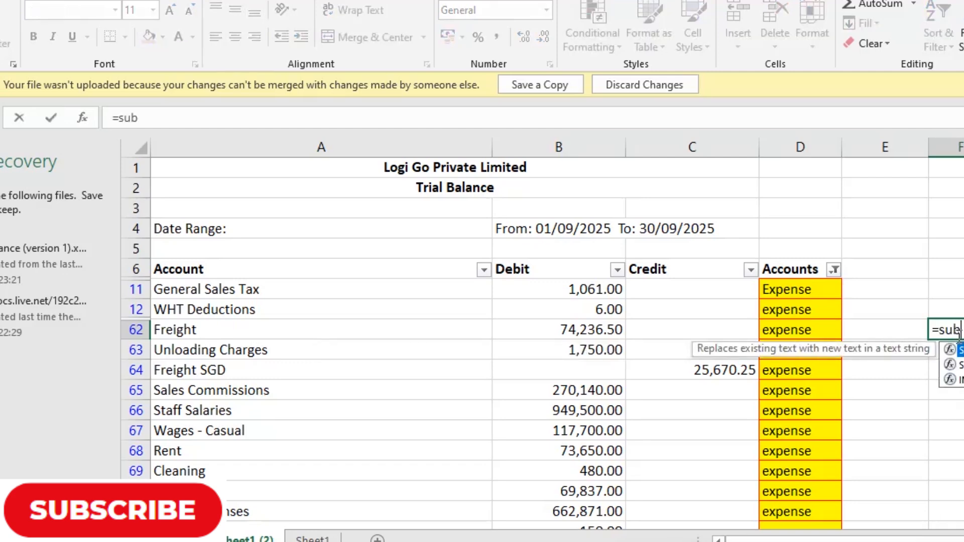
pyautogui.write('tota')
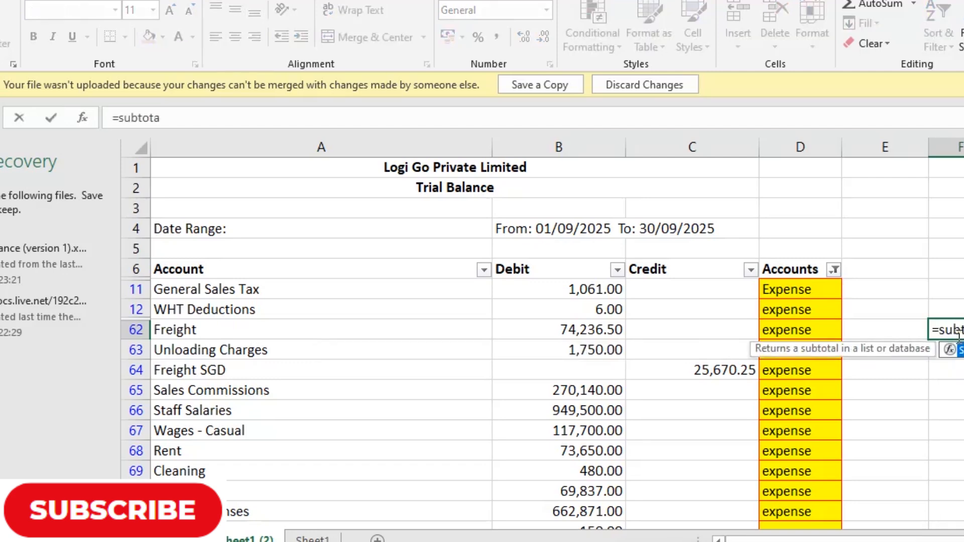
pyautogui.write('l(')
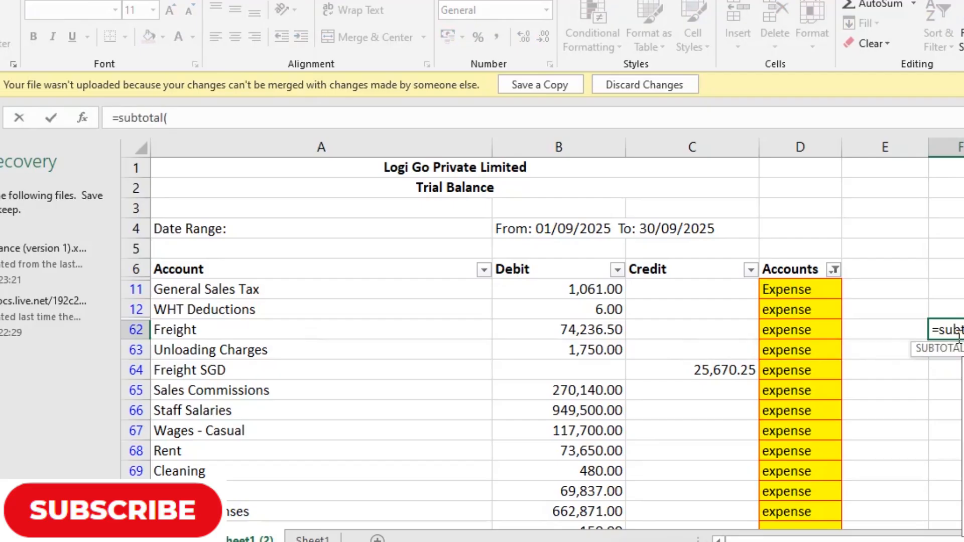
pyautogui.write('9,')
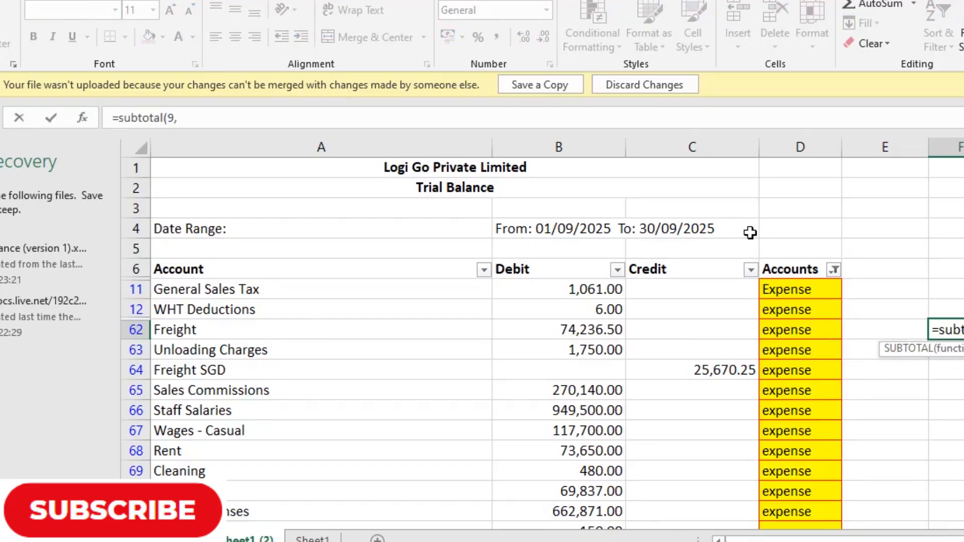
pyautogui.moveTo(600, 290); pyautogui.dragTo(610, 479)
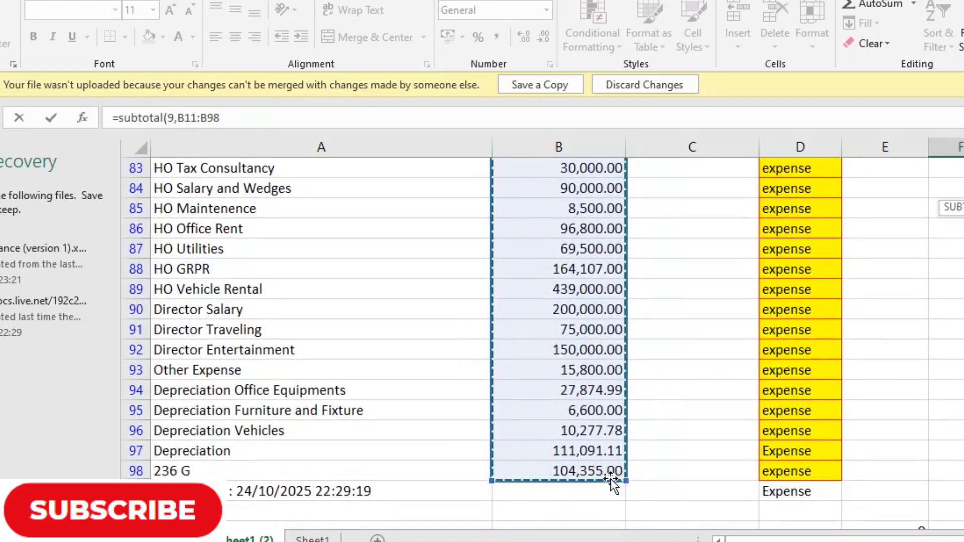
pyautogui.write(')-')
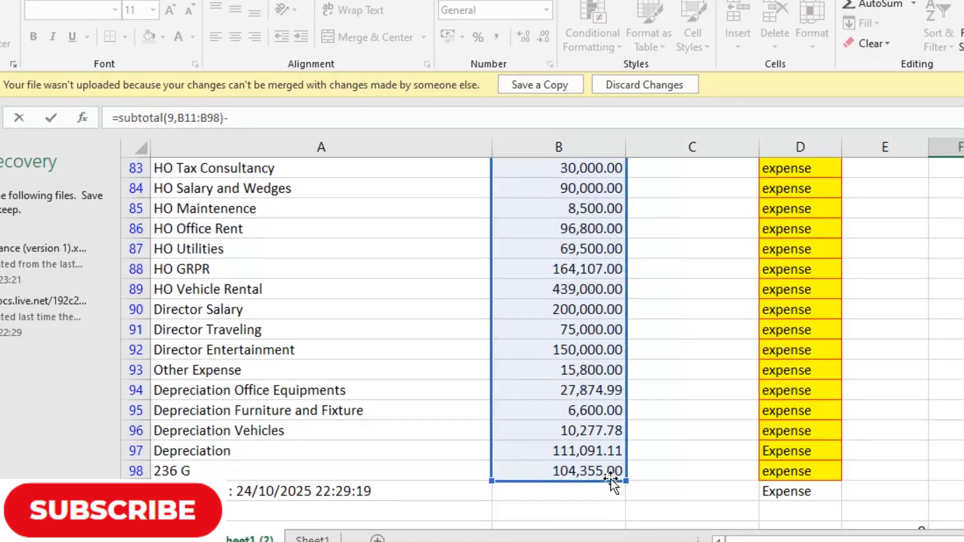
pyautogui.write('subto')
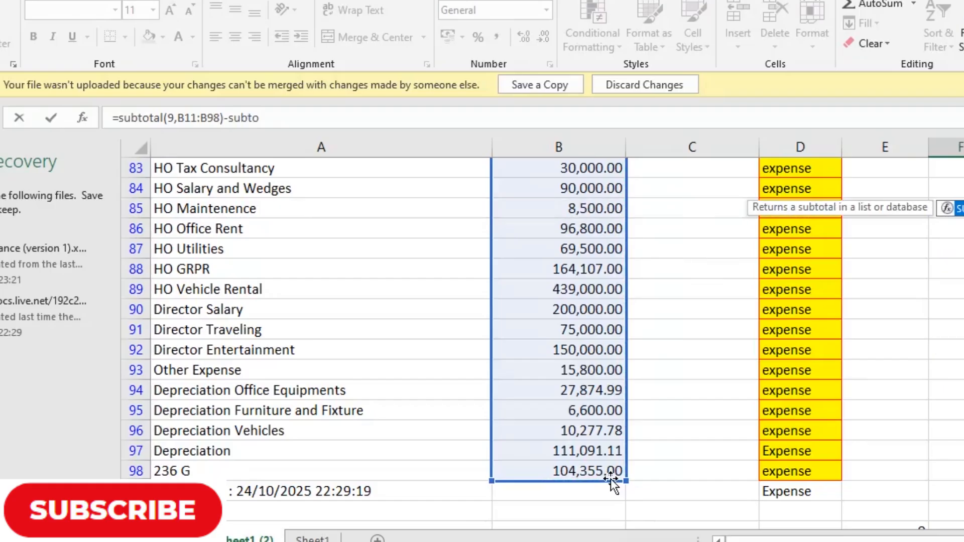
pyautogui.write('talk')
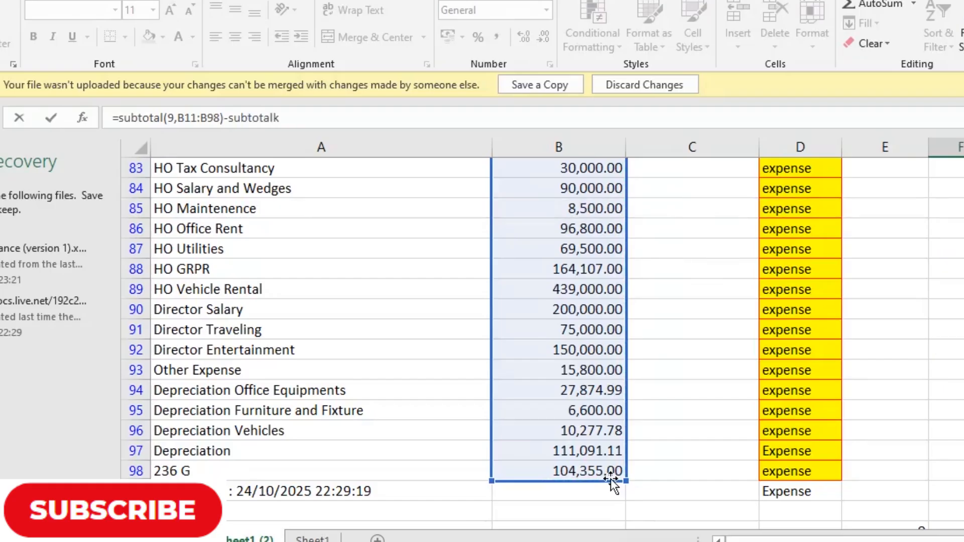
pyautogui.press('BackSpace')
pyautogui.write('(')
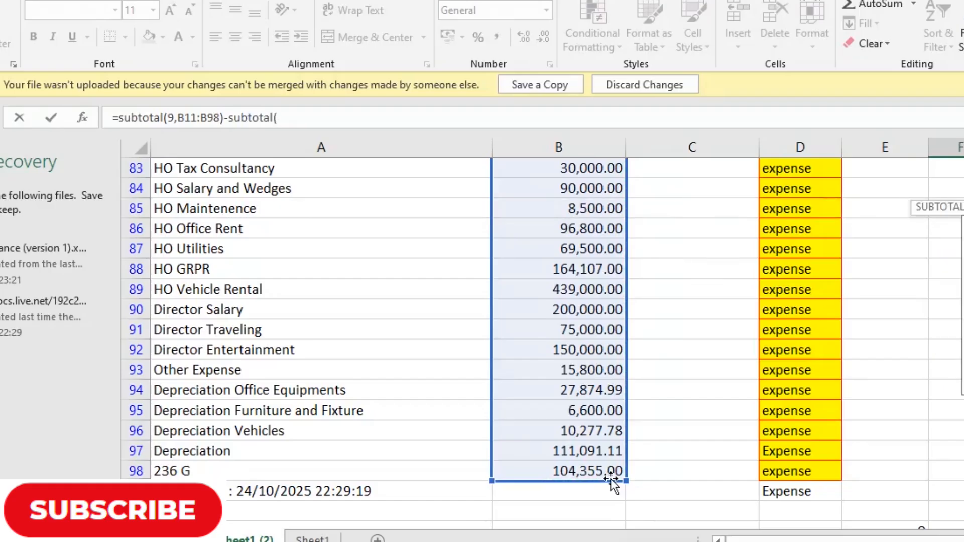
pyautogui.write('89,')
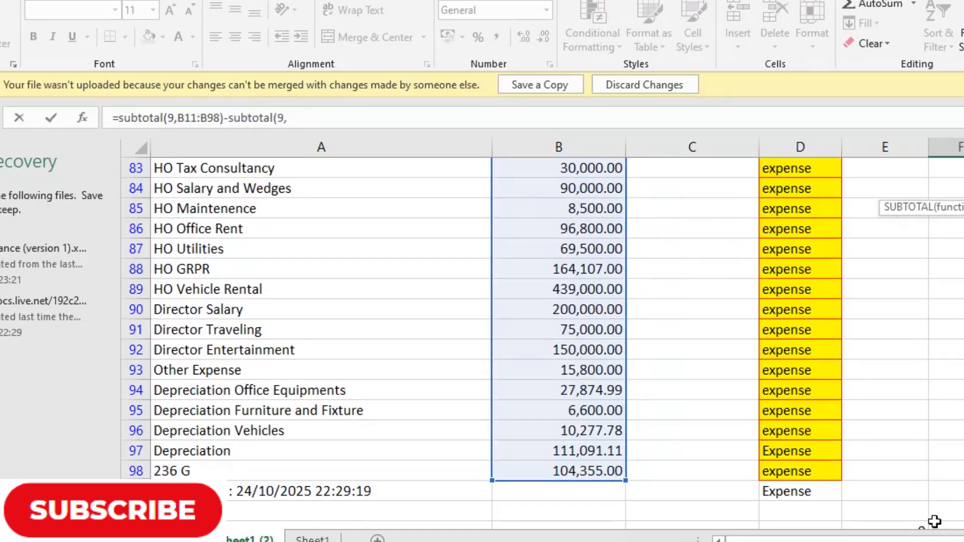
pyautogui.moveTo(691, 469); pyautogui.dragTo(687, 297)
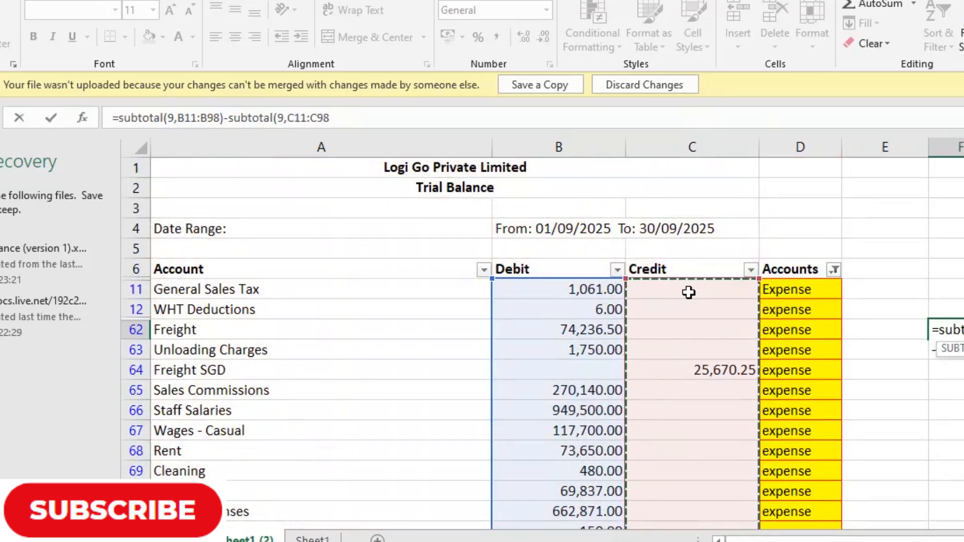
pyautogui.write(')')
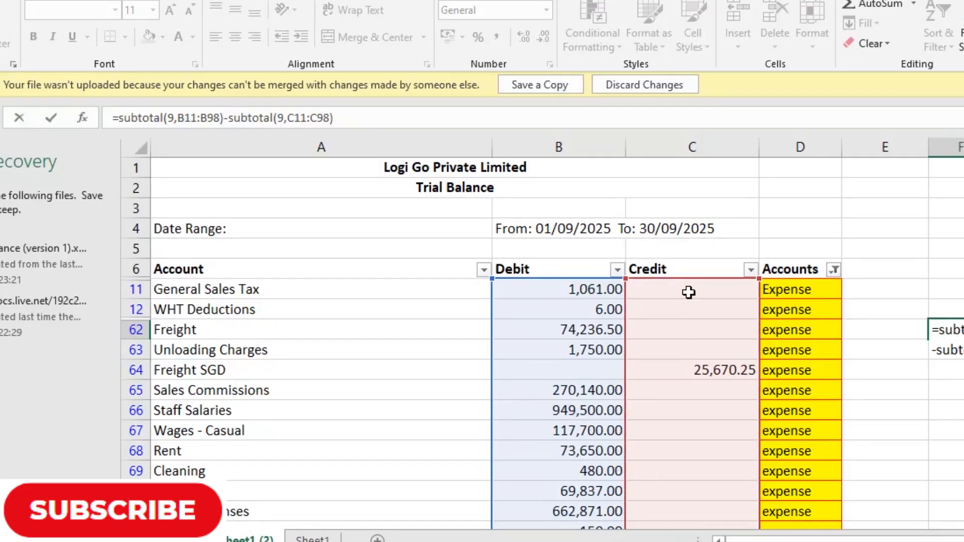
pyautogui.press('Return')
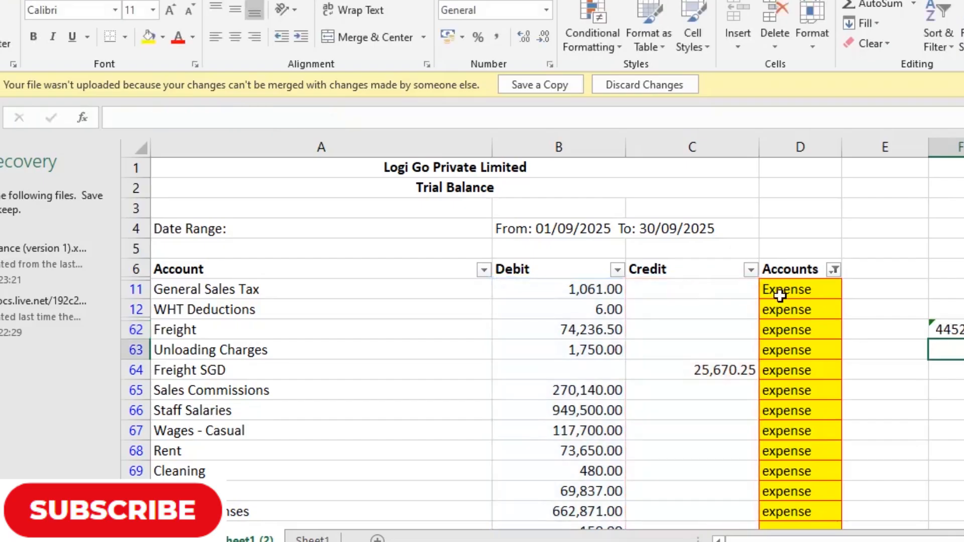
# - Enter "Expense" in B26 of the P&L on Sheet1, below the Contribution Margin label
pyautogui.click(951, 331)
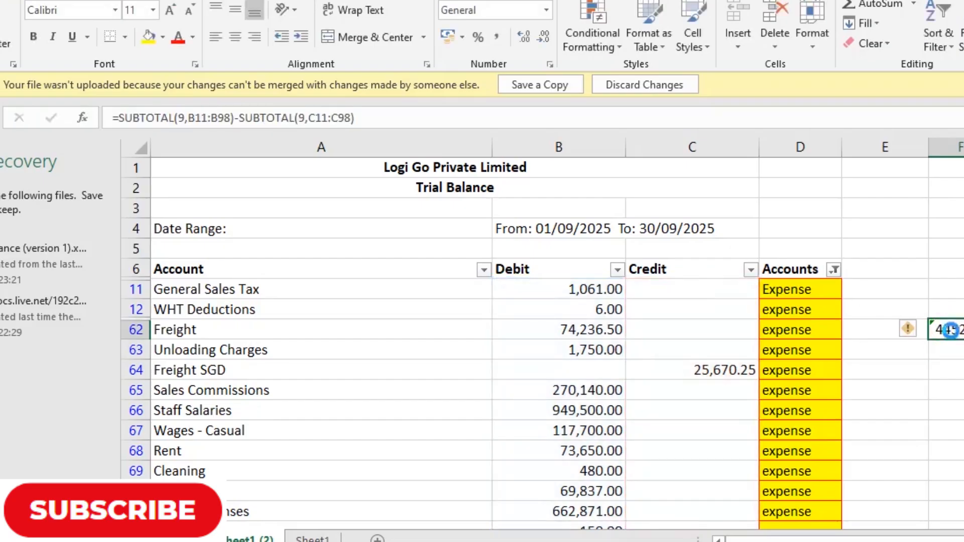
pyautogui.hotkey('ctrl', 'c')
pyautogui.click(314, 537)
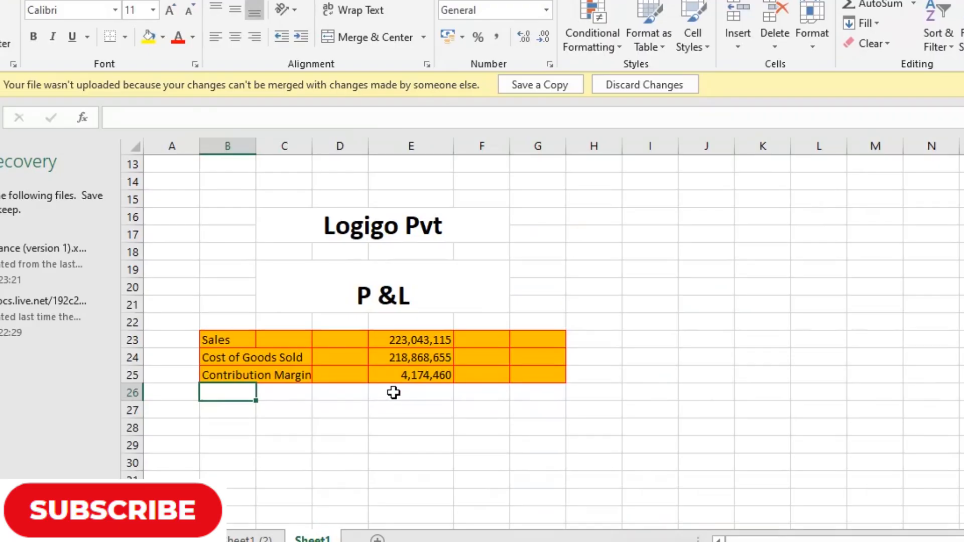
pyautogui.click(393, 392)
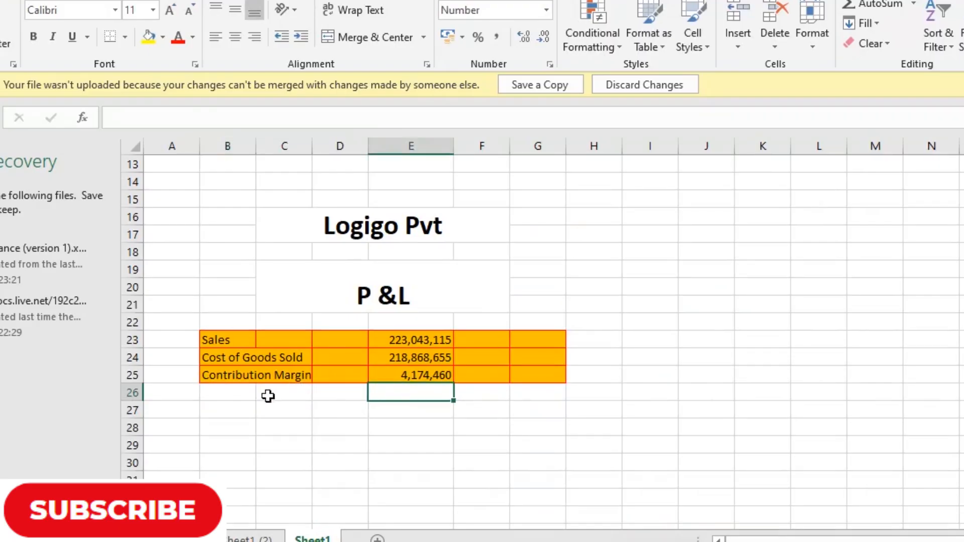
pyautogui.click(231, 394)
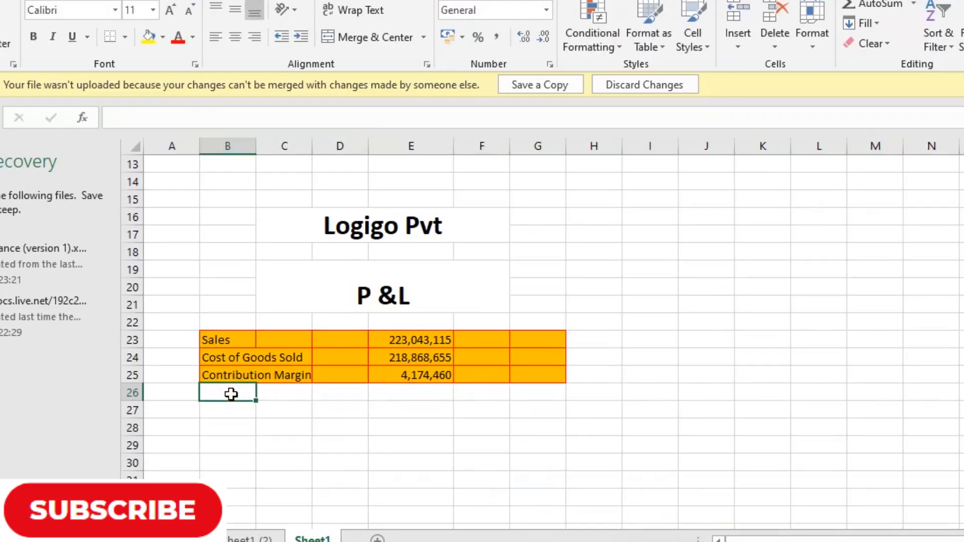
pyautogui.write('Expense')
pyautogui.press('Return')
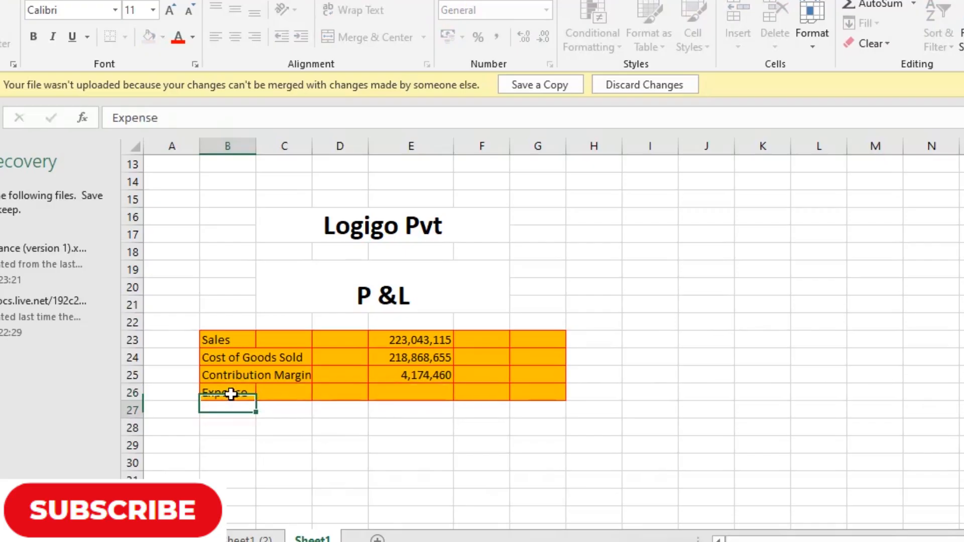
# - Copy the net expense total from F62 of the trial balance and paste it as values into E26 of the P&L
pyautogui.click(389, 393)
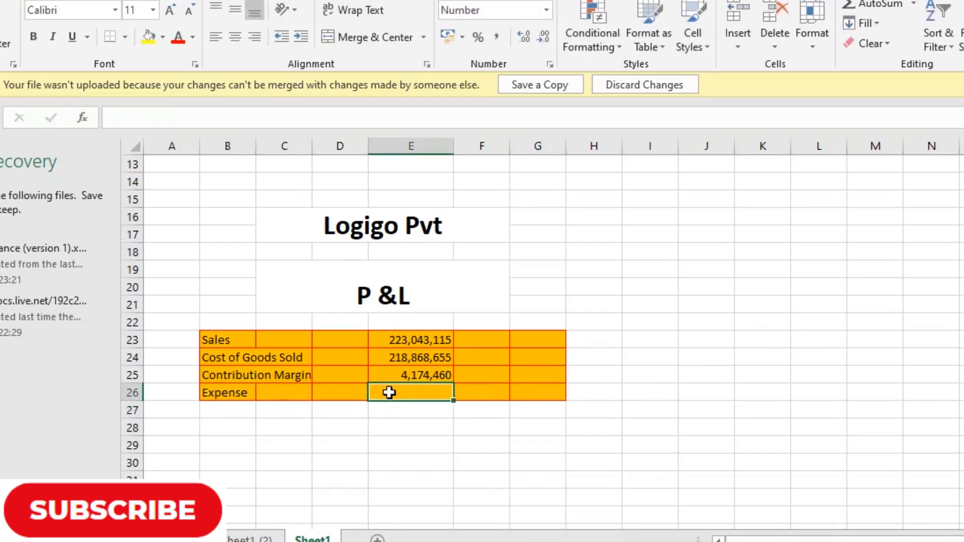
pyautogui.click(261, 536)
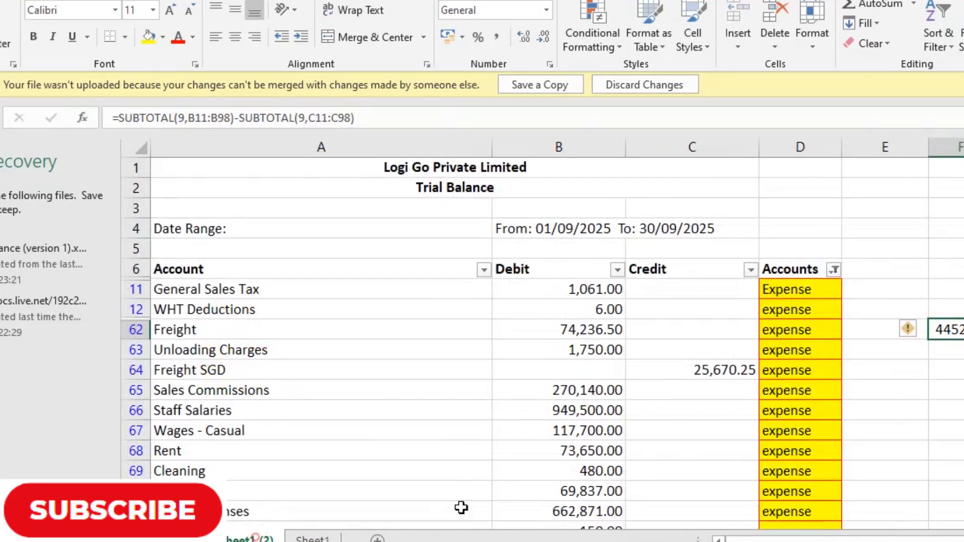
pyautogui.hotkey('ctrl', 'c')
pyautogui.hotkey('ctrl', 'pagedown')
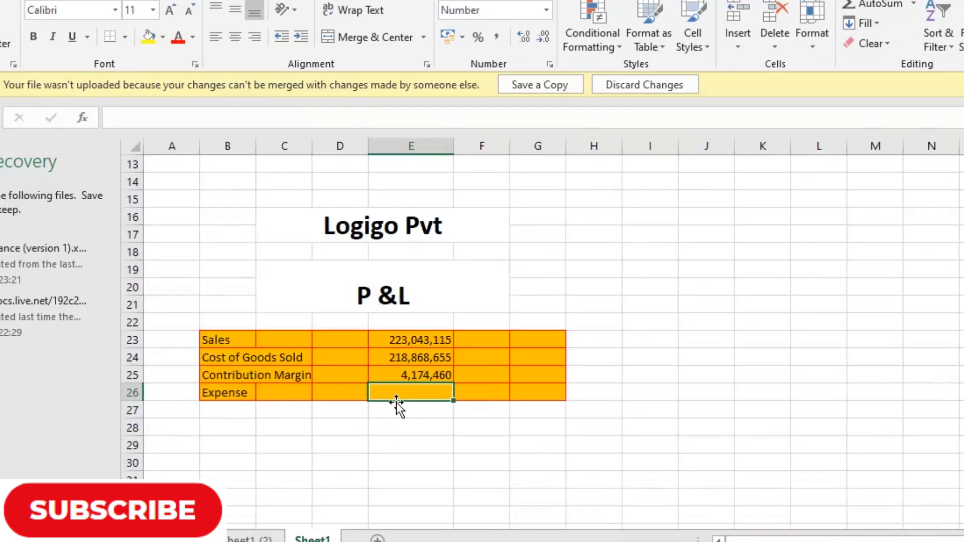
pyautogui.hotkey('ctrl', 'alt', 'v')
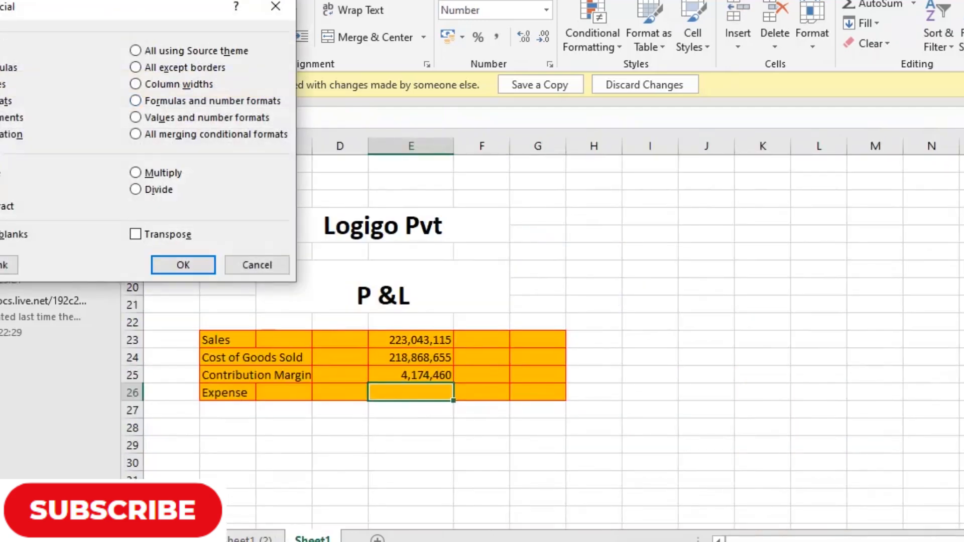
pyautogui.press('v')
pyautogui.click(198, 271)
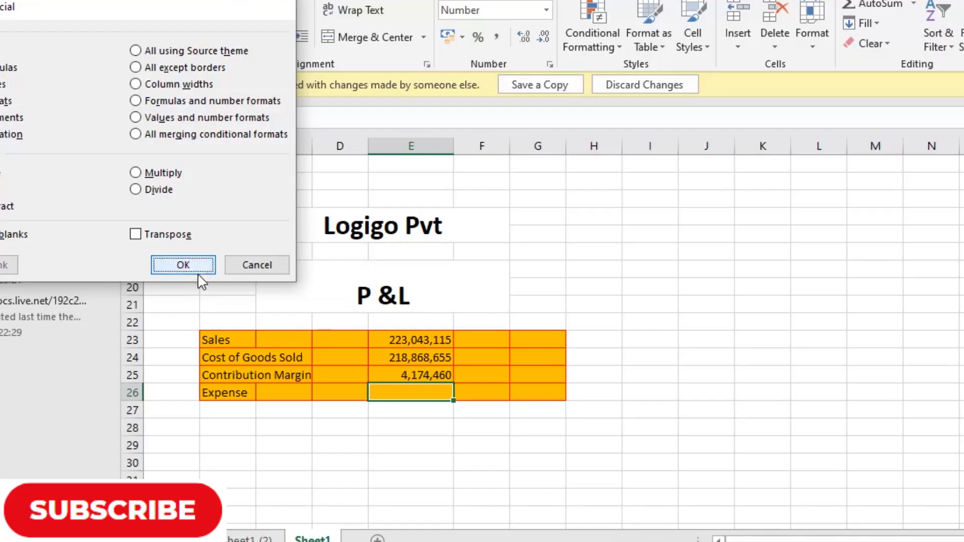
# - Enter the label "PBT" in B27 of the P&L, below Expense
pyautogui.click(216, 409)
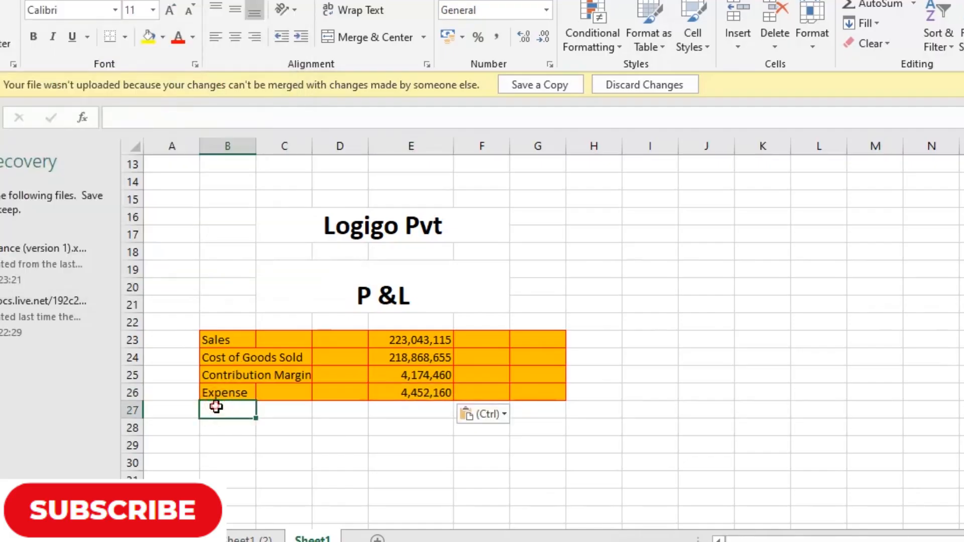
pyautogui.write('PB')
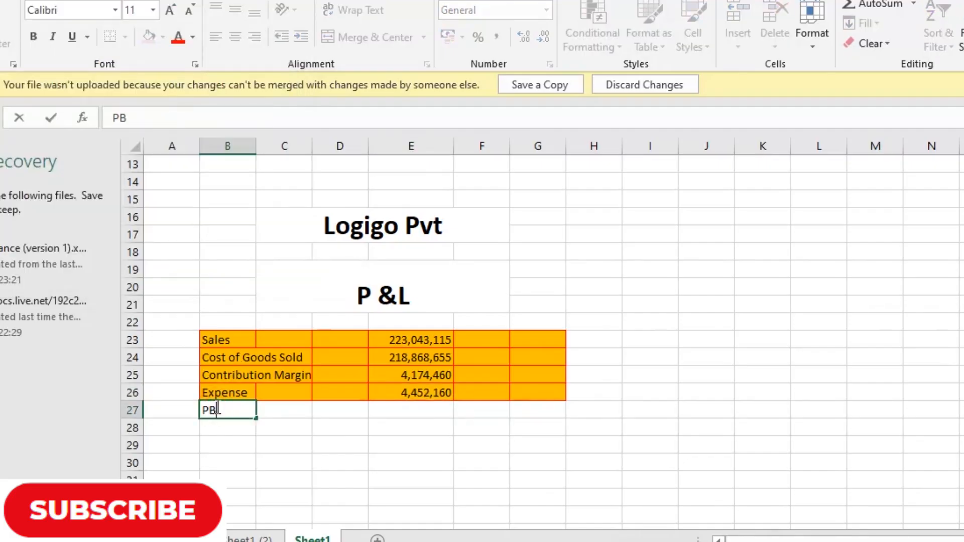
pyautogui.write('T')
pyautogui.press('Return')
# - Calculate PBT in E27 by subtracting Expense from Contribution Margin with =E25-E26
pyautogui.click(411, 409)
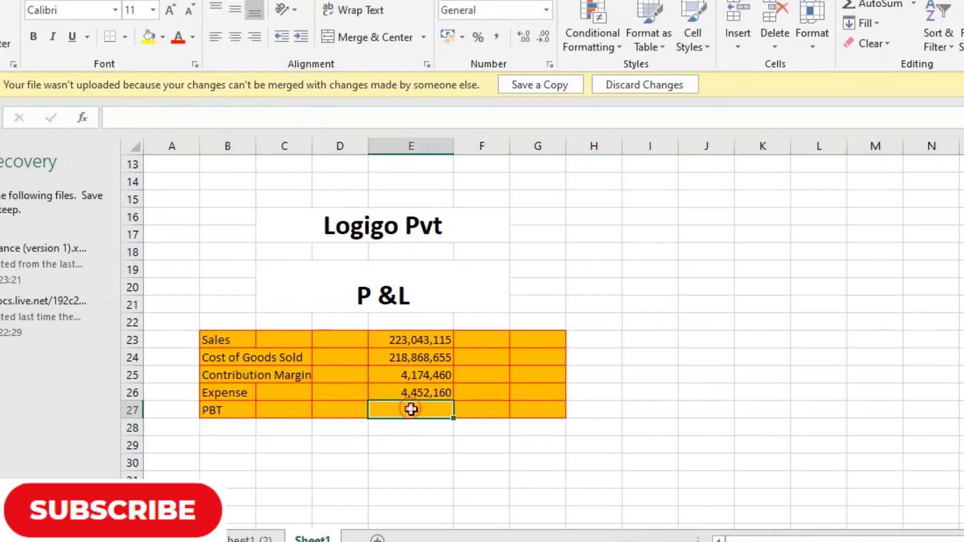
pyautogui.write('=')
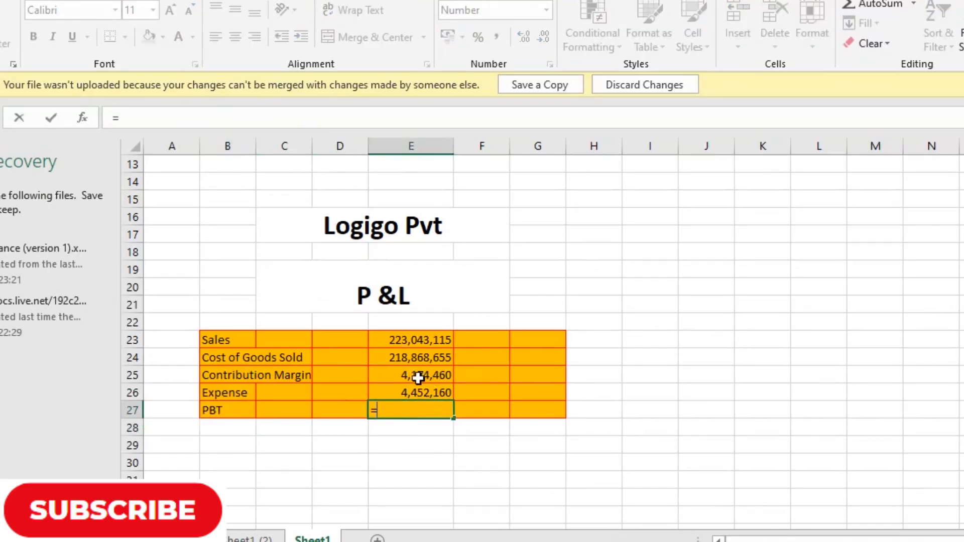
pyautogui.click(419, 379)
pyautogui.write('-')
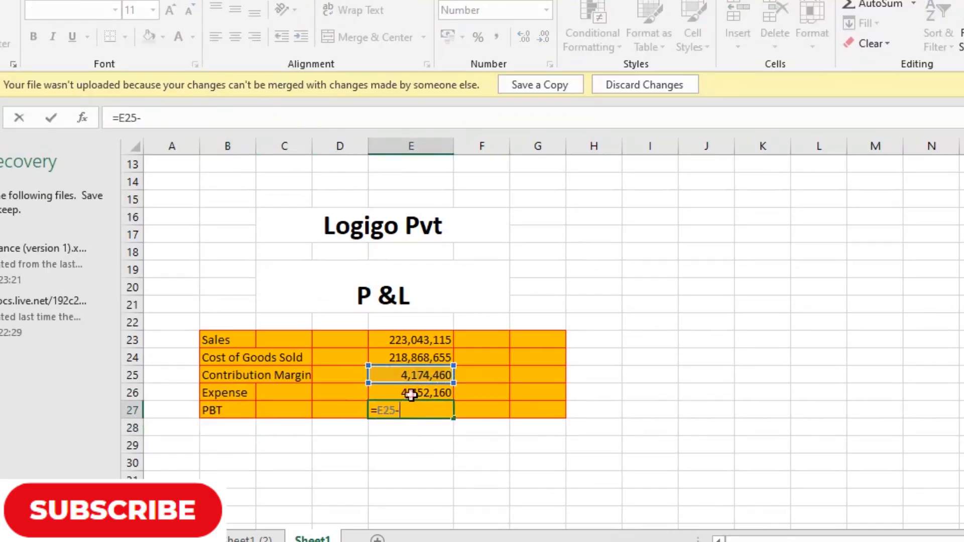
pyautogui.click(410, 394)
pyautogui.press('Return')
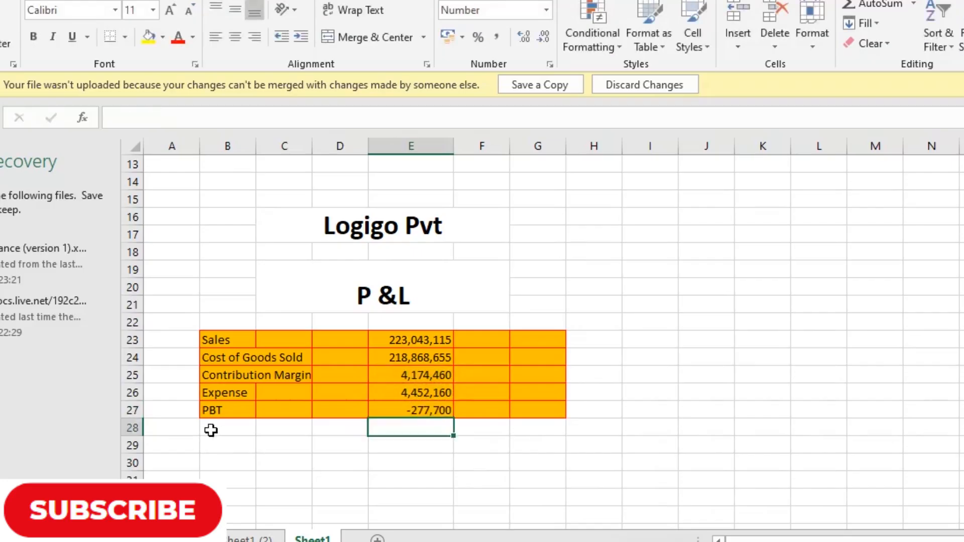
# - Enter the label "other income" in B28 of the P&L, below PBT
pyautogui.click(230, 429)
pyautogui.write('other inv')
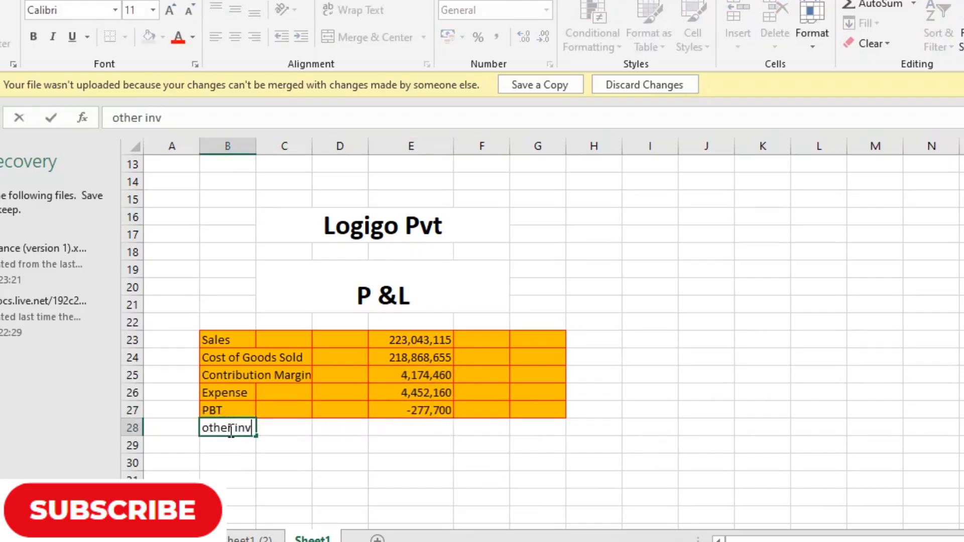
pyautogui.press('BackSpace')
pyautogui.write('come')
pyautogui.press('Return')
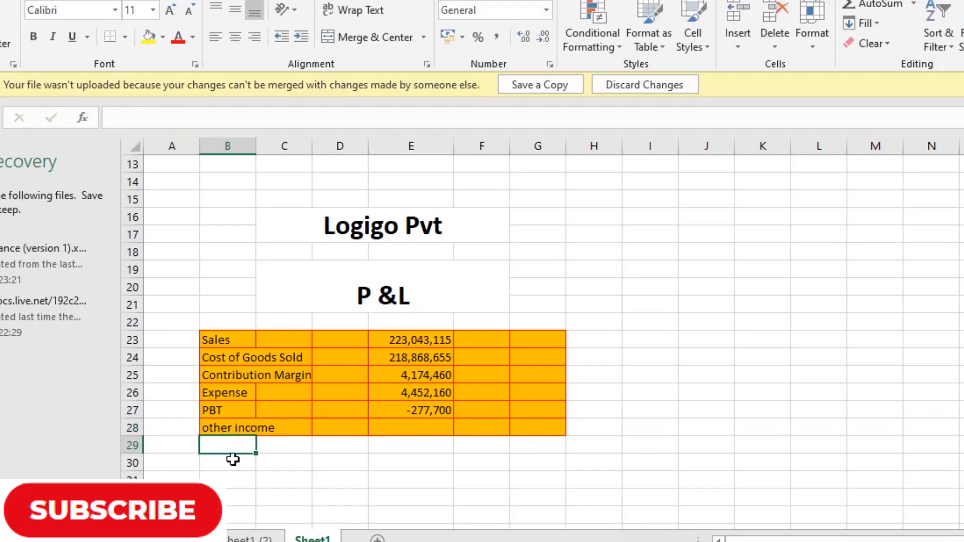
# - Filter the trial balance's Accounts column on Sheet1 (2) to show only other income instead of Expense
pyautogui.click(240, 538)
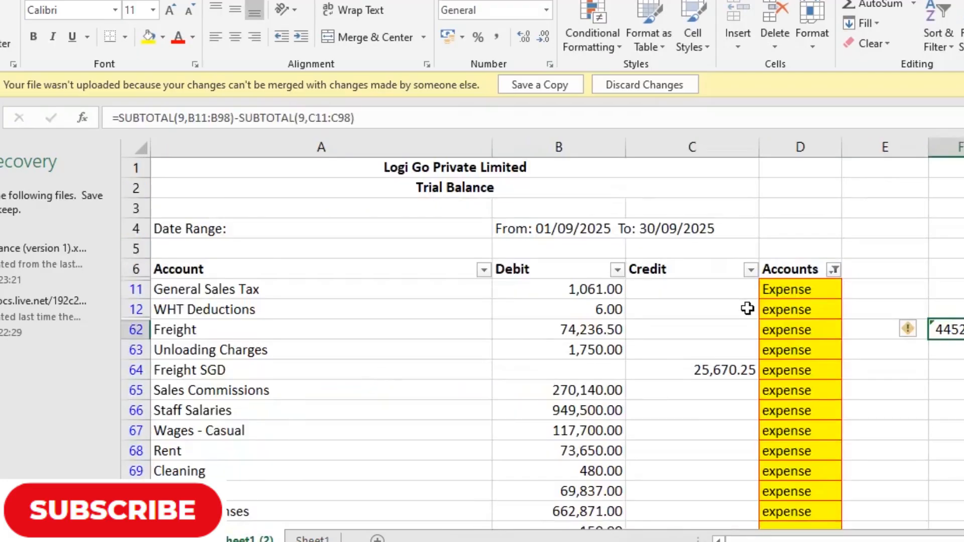
pyautogui.click(835, 271)
pyautogui.click(664, 453)
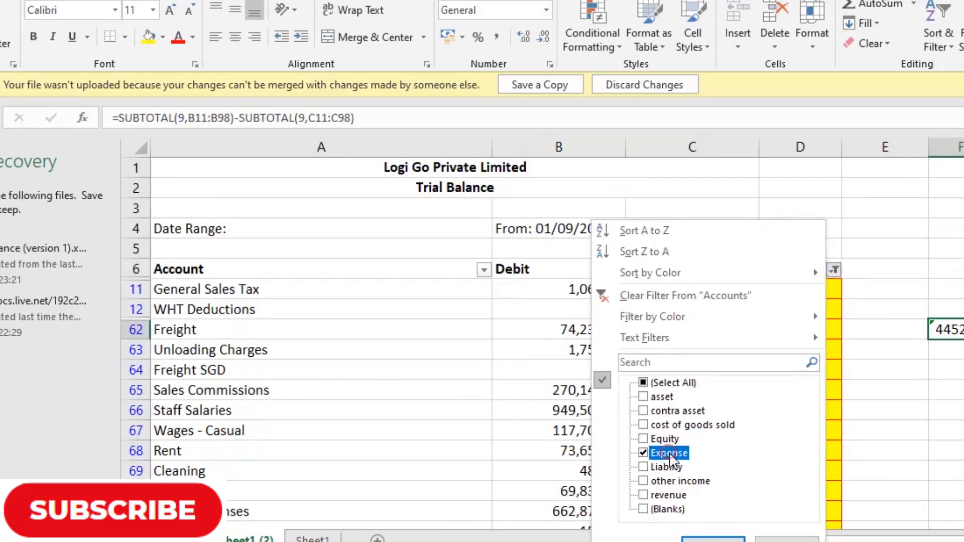
pyautogui.click(673, 480)
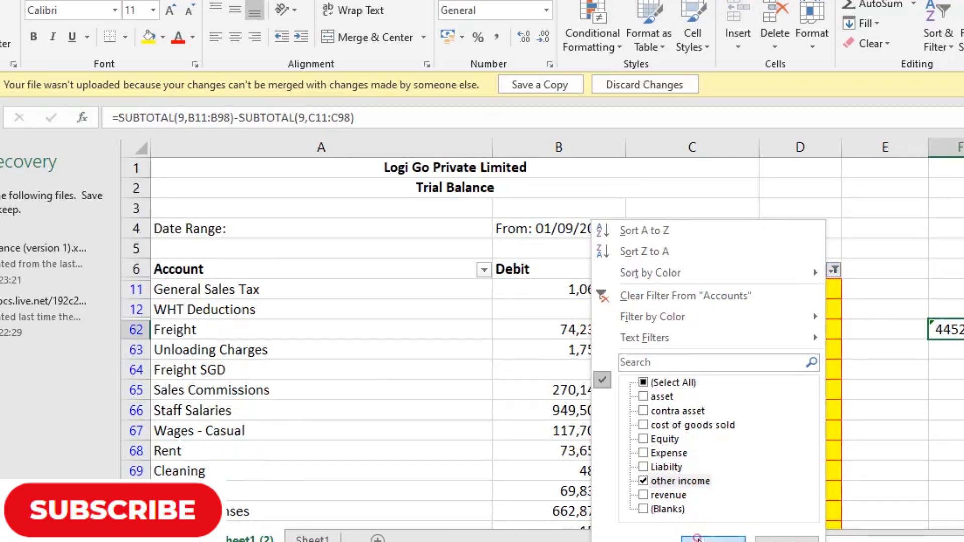
pyautogui.click(700, 536)
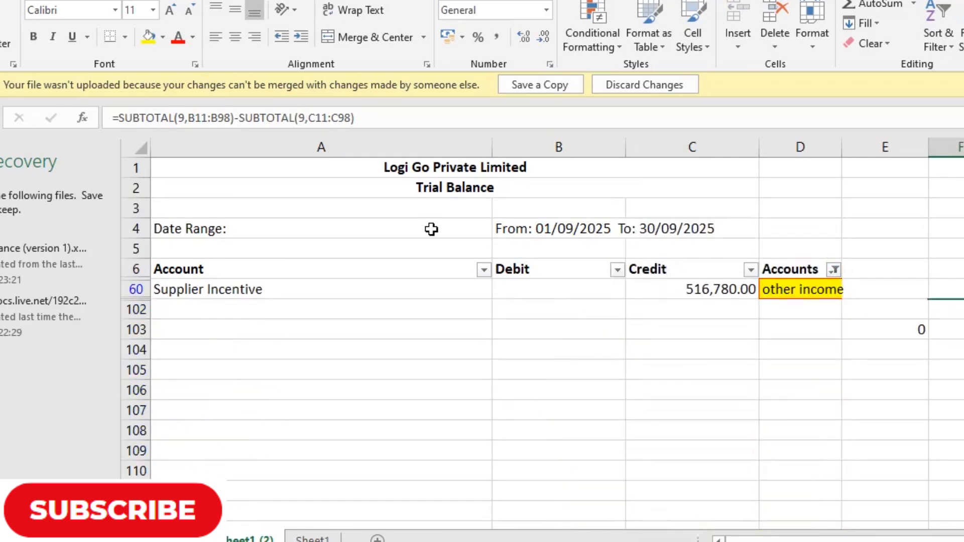
# - Copy the Supplier Incentive credit amount from the trial balance and paste it as values into E28 of the P&L
pyautogui.click(728, 292)
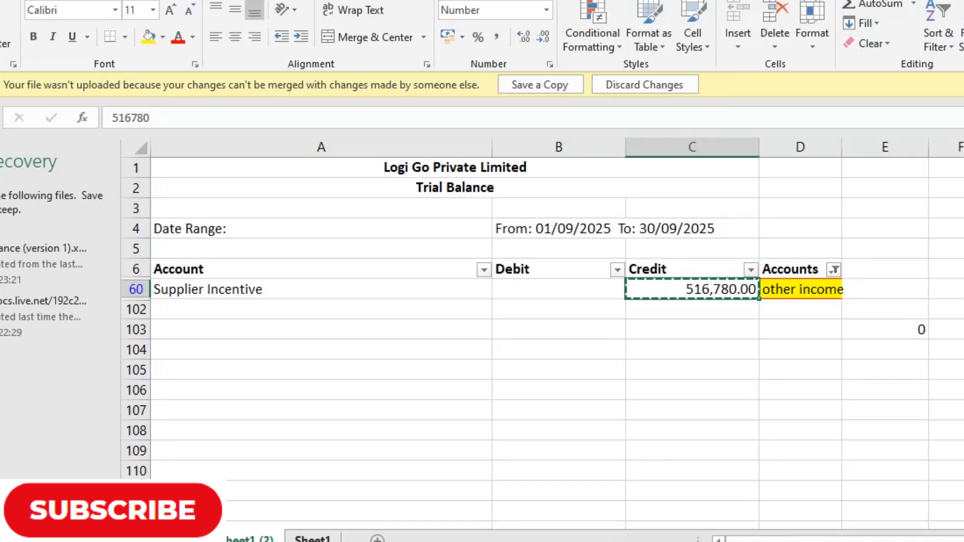
pyautogui.click(321, 538)
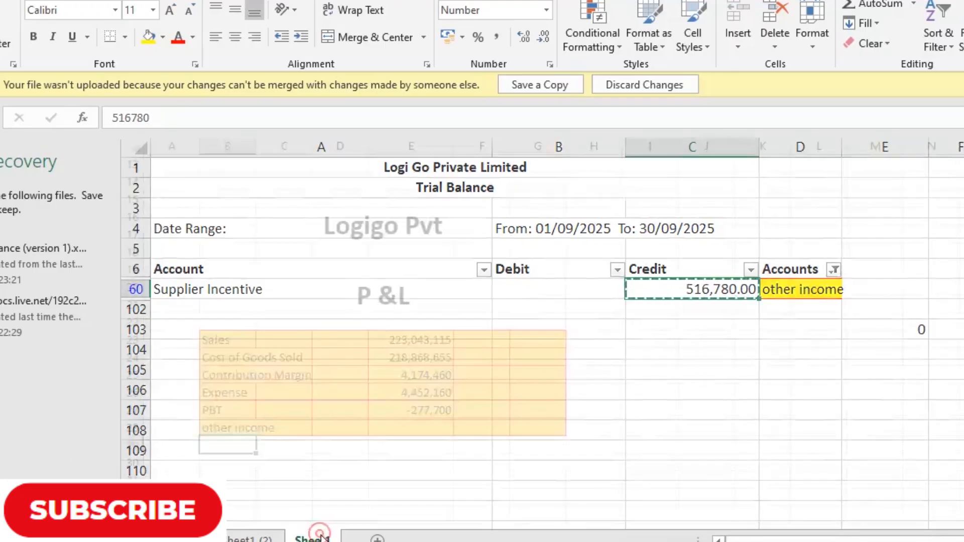
pyautogui.click(408, 429)
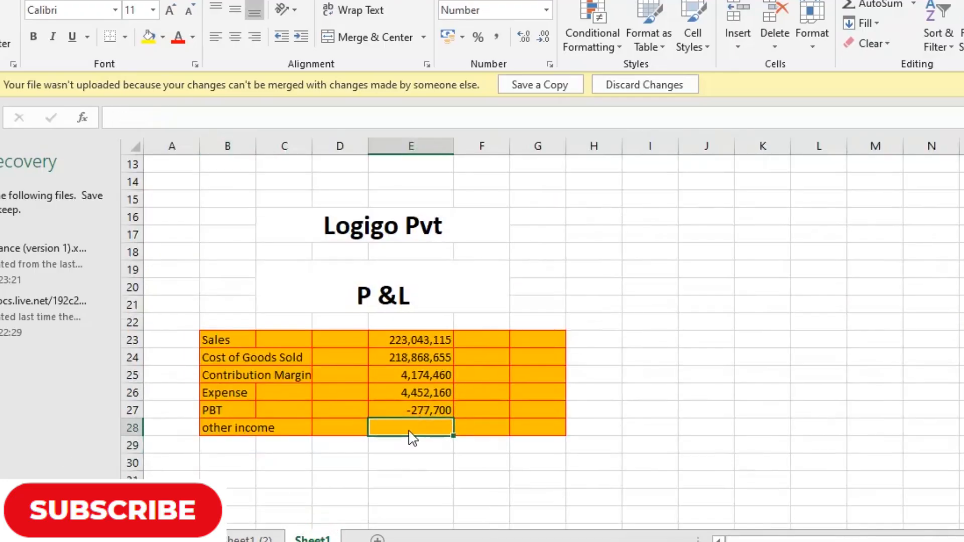
pyautogui.hotkey('ctrl', 'alt', 'v')
pyautogui.click(4, 85)
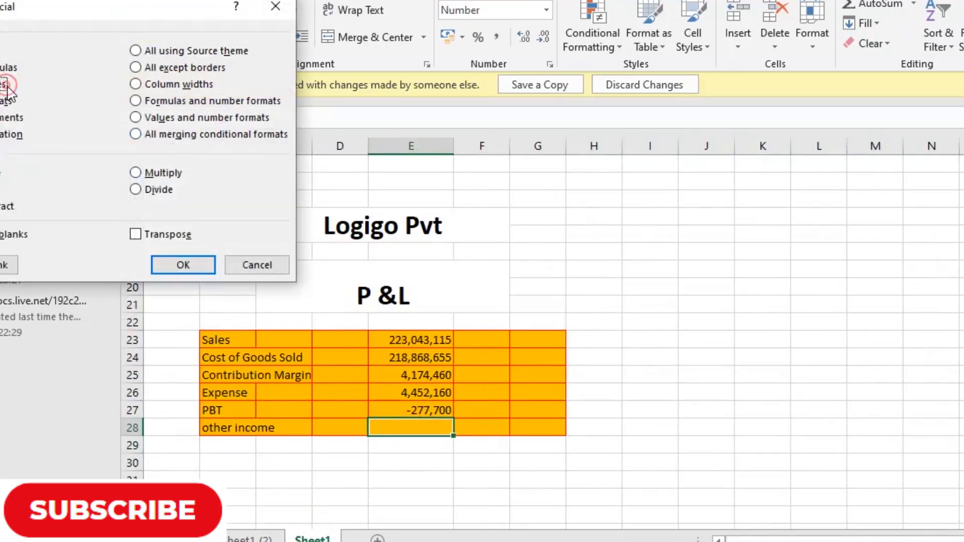
pyautogui.click(182, 265)
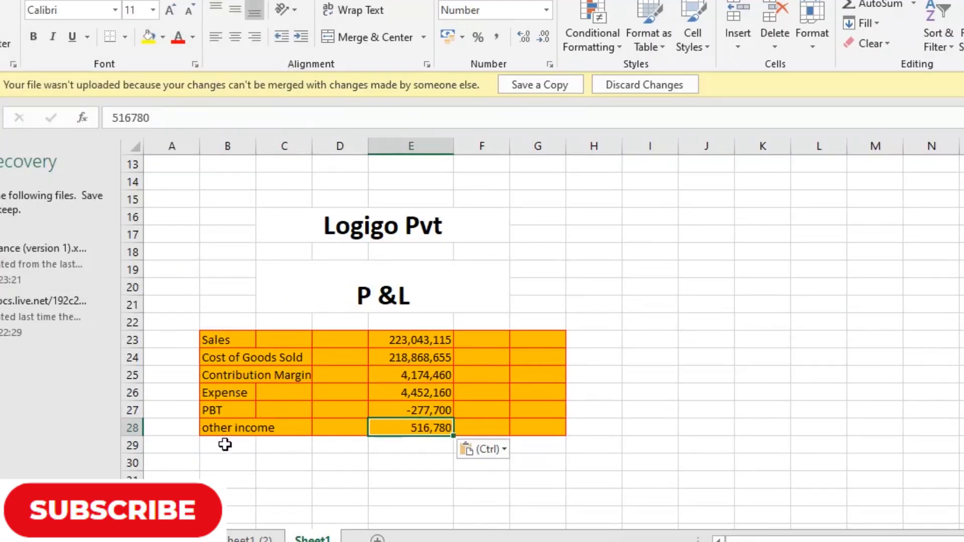
# - Enter the label "PBT + other income" in B29 of the P&L
pyautogui.click(225, 445)
pyautogui.write('PBT')
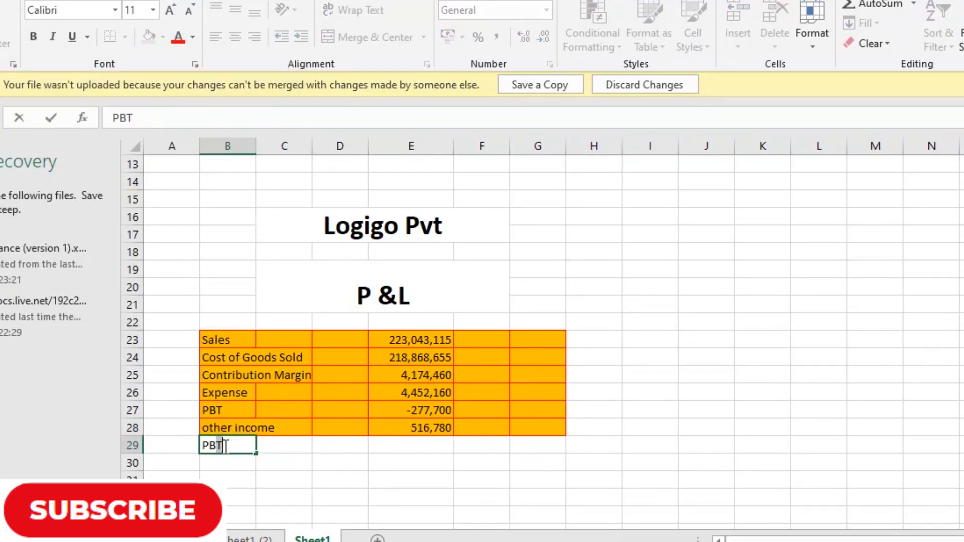
pyautogui.write(' + other in')
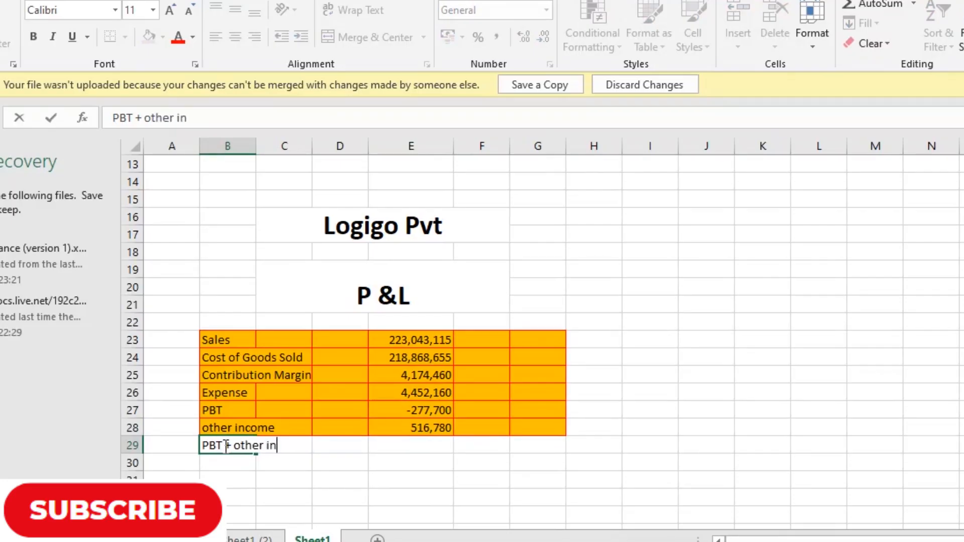
pyautogui.write('come')
pyautogui.press('Return')
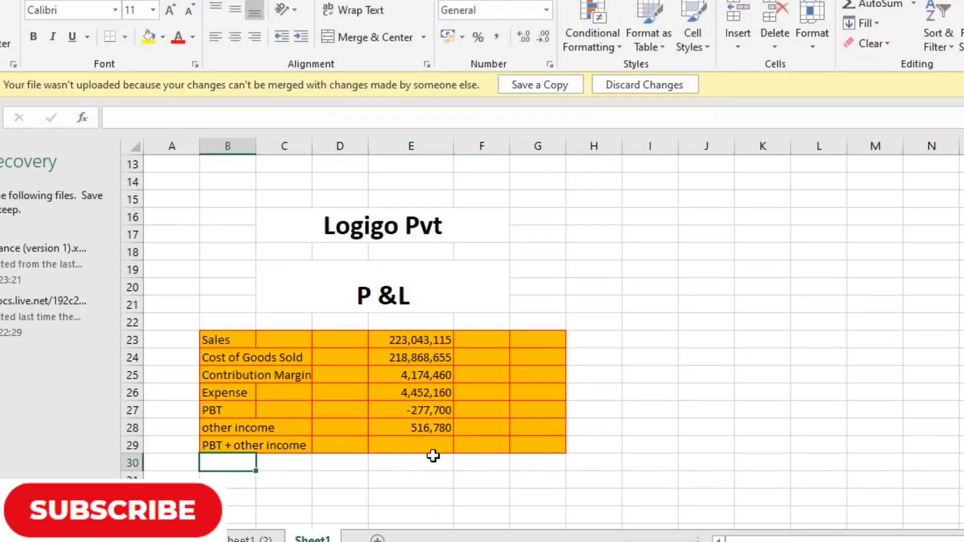
# - Calculate the combined profit in E29 by adding PBT and other income with =E27+E28
pyautogui.click(429, 447)
pyautogui.write('=')
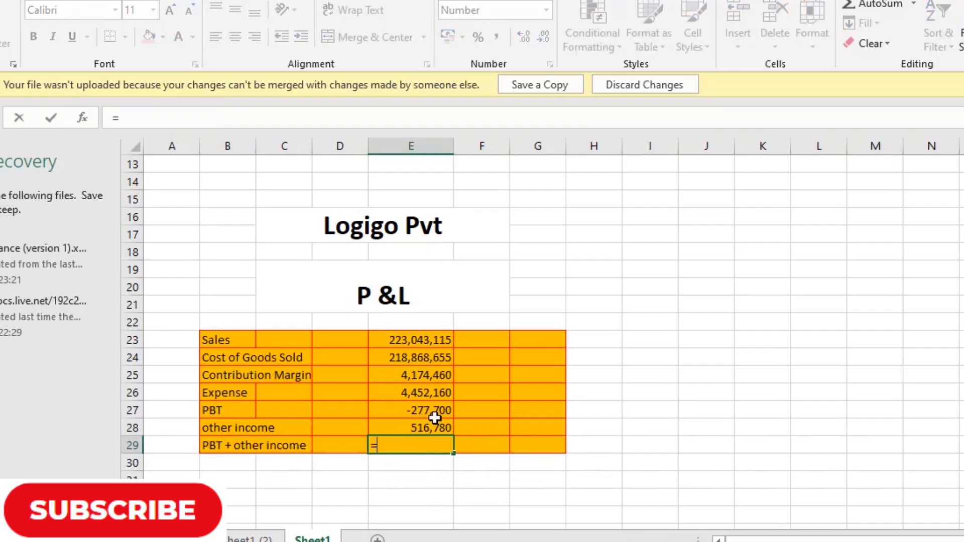
pyautogui.click(435, 418)
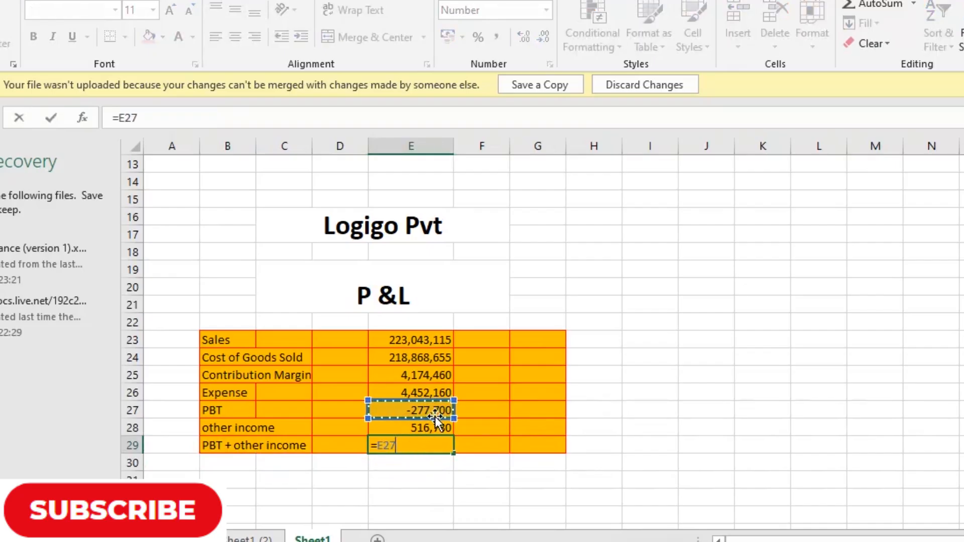
pyautogui.write('+')
pyautogui.click(419, 430)
pyautogui.press('Return')
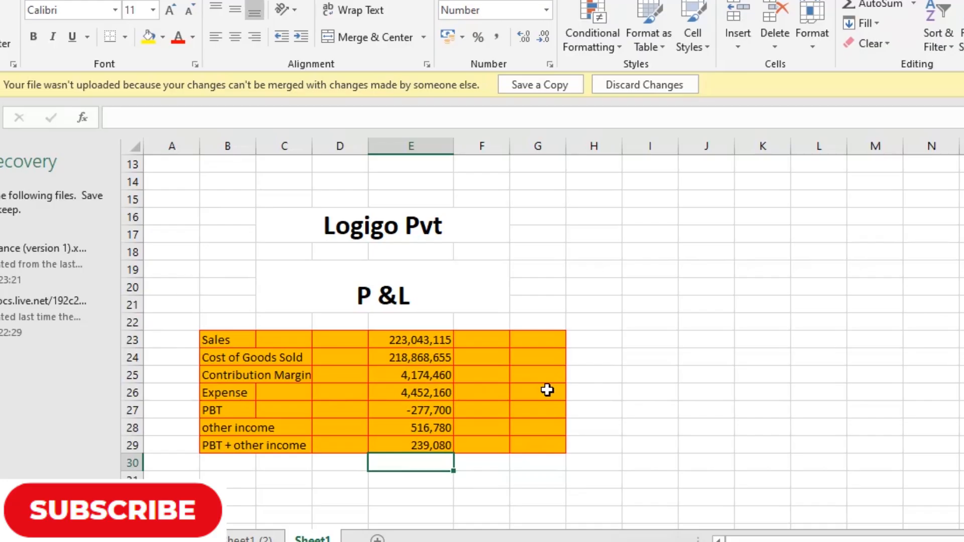
# - Enter the subtitle "profit FTMO Sept" in D22, between the P &L heading and the Sales row
pyautogui.click(648, 378)
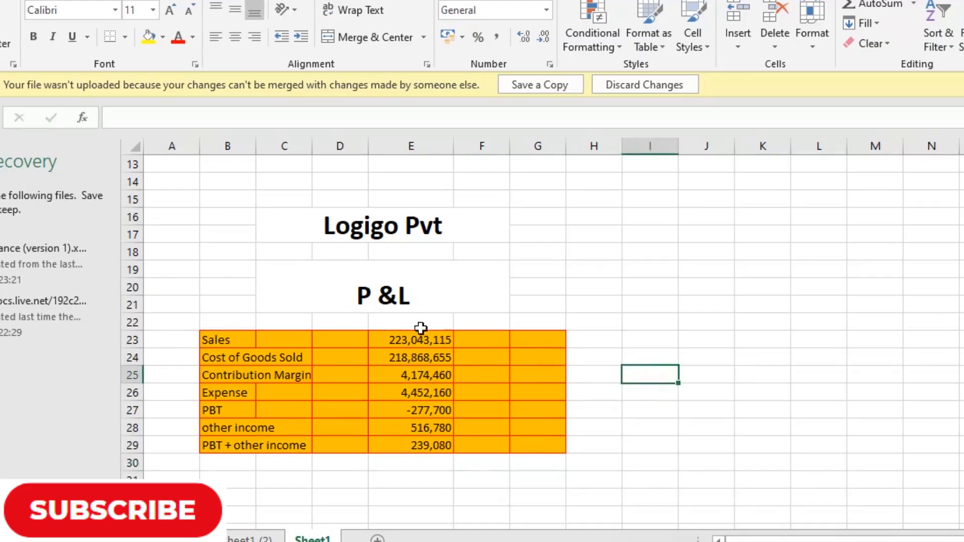
pyautogui.click(363, 322)
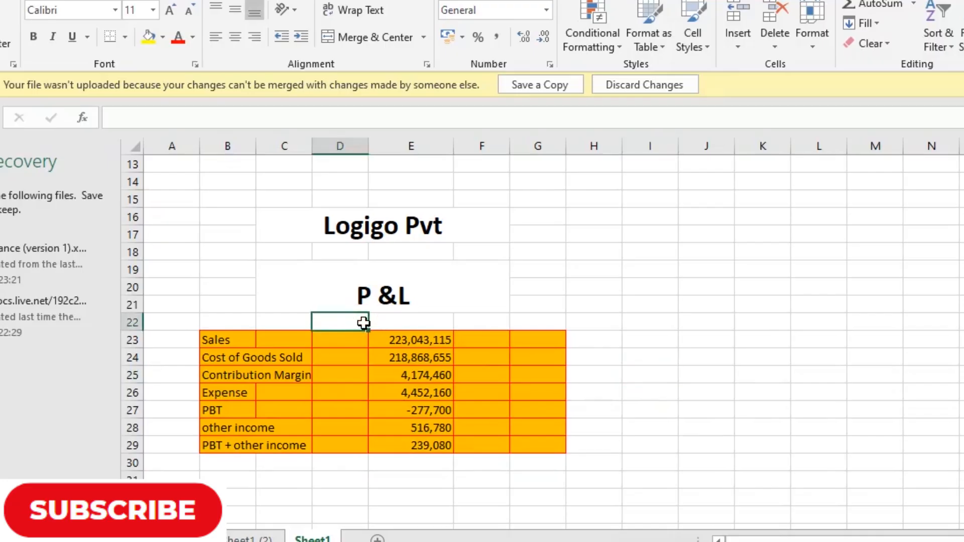
pyautogui.write('profit ')
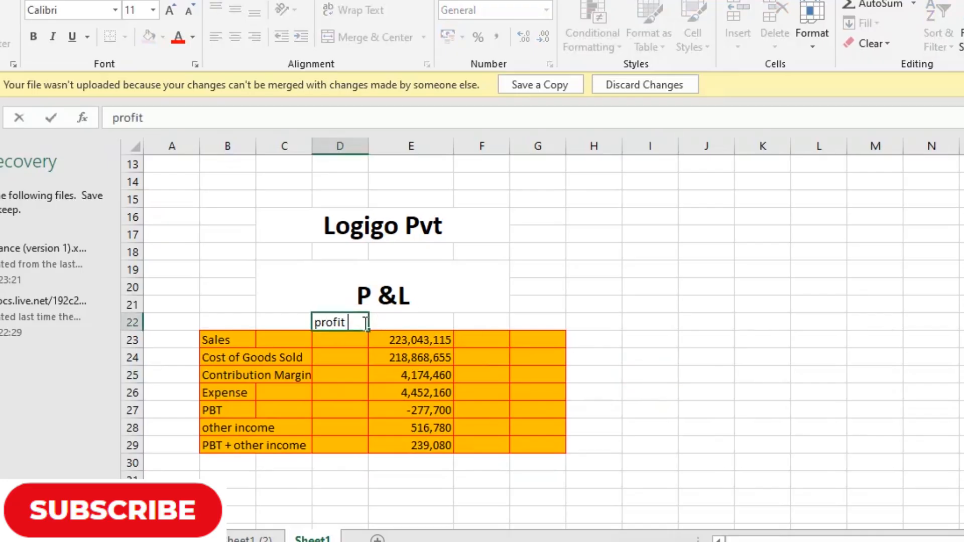
pyautogui.write('FTMO SEpt')
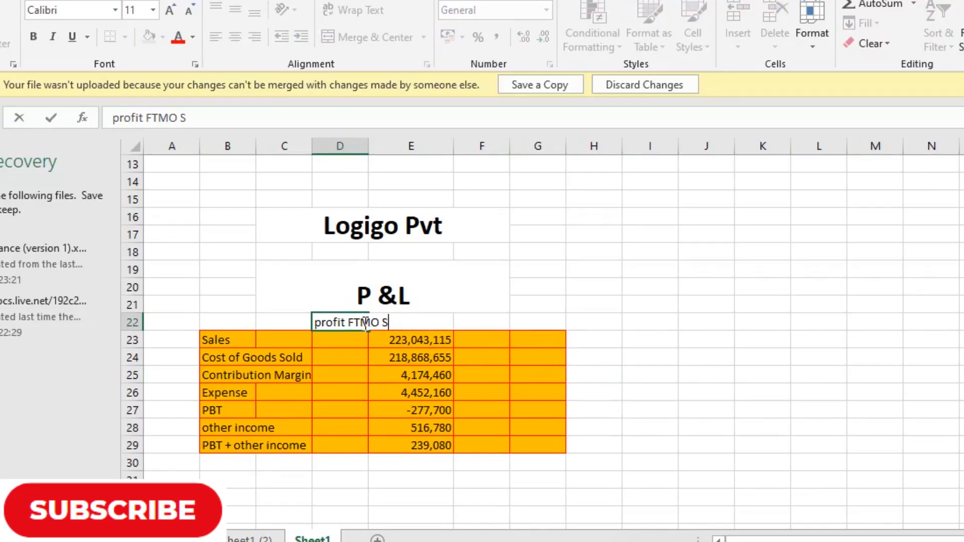
pyautogui.hotkey('ctrl', 'Return')
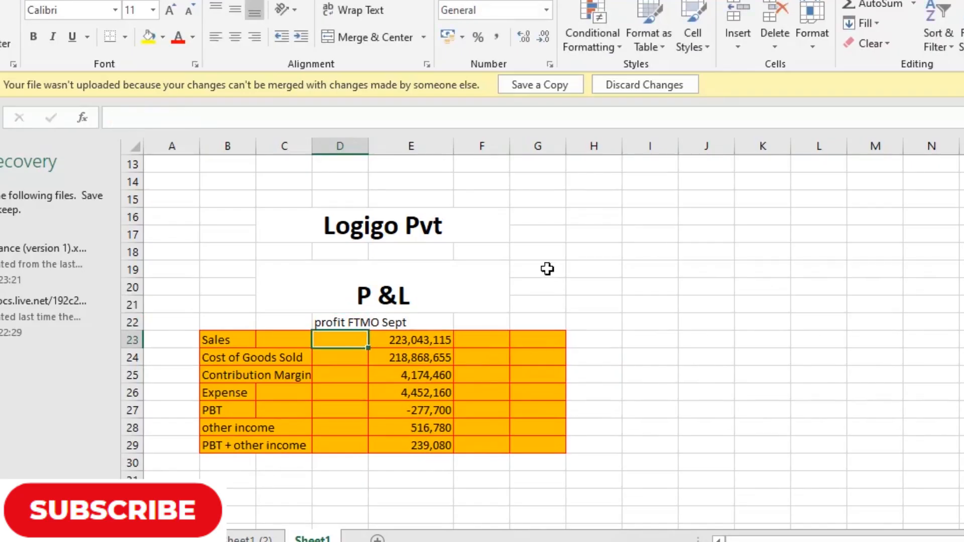
pyautogui.click(720, 345)
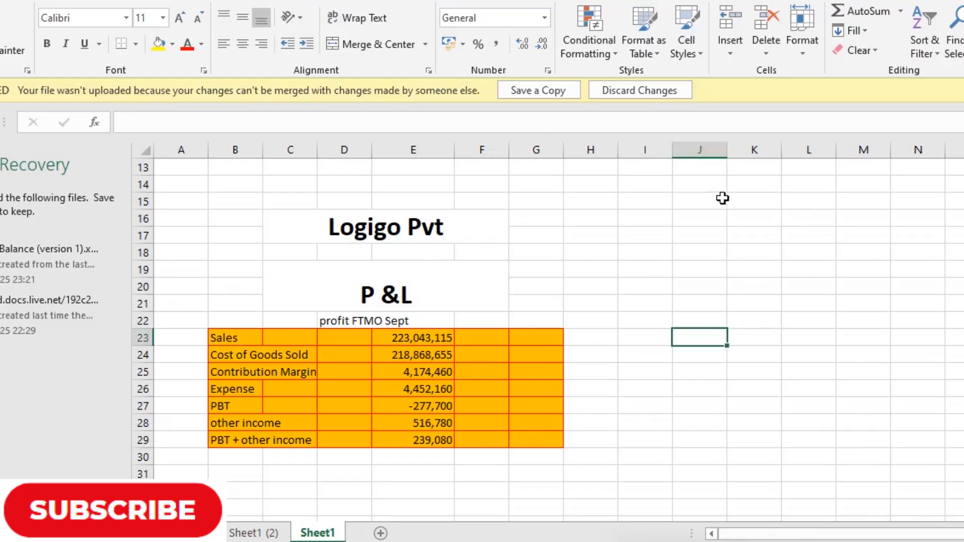
pyautogui.click(744, 222)
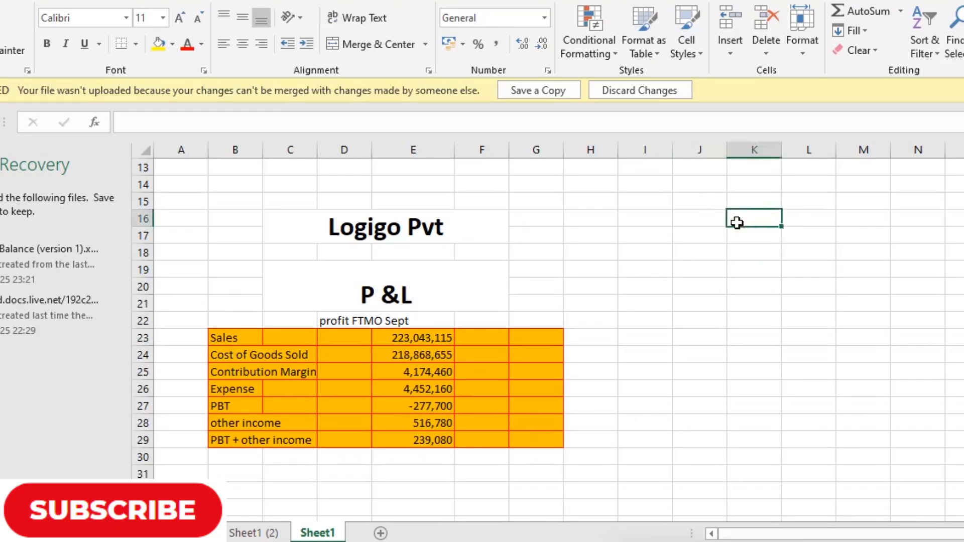
pyautogui.moveTo(721, 221); pyautogui.dragTo(896, 249)
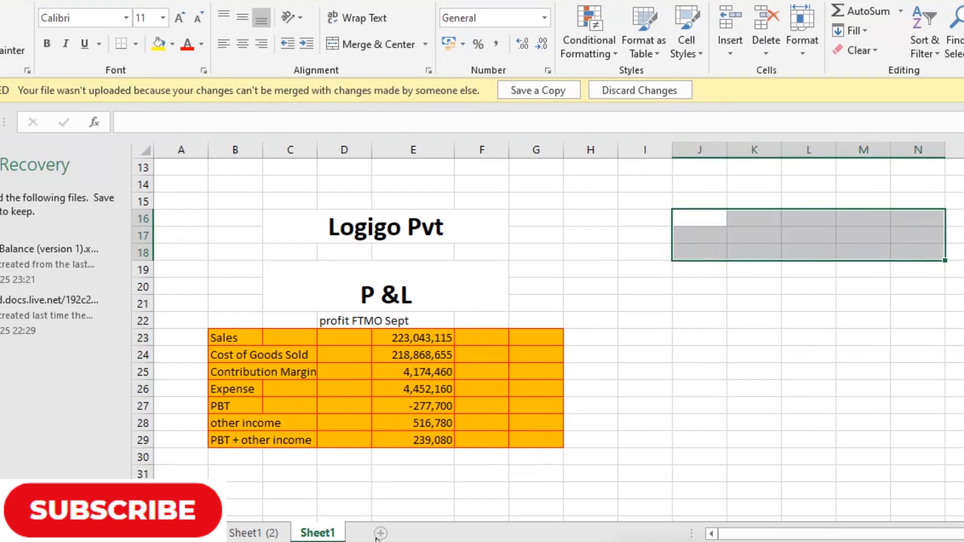
# - Rename the Sheet1 worksheet as "P&L" and add a new blank worksheet after it
pyautogui.rightClick(324, 536)
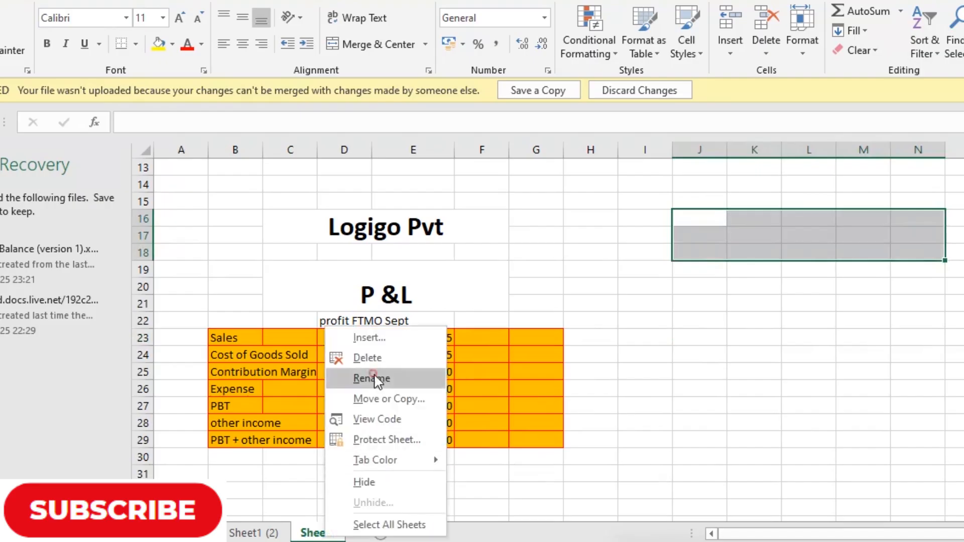
pyautogui.click(375, 374)
pyautogui.write('P')
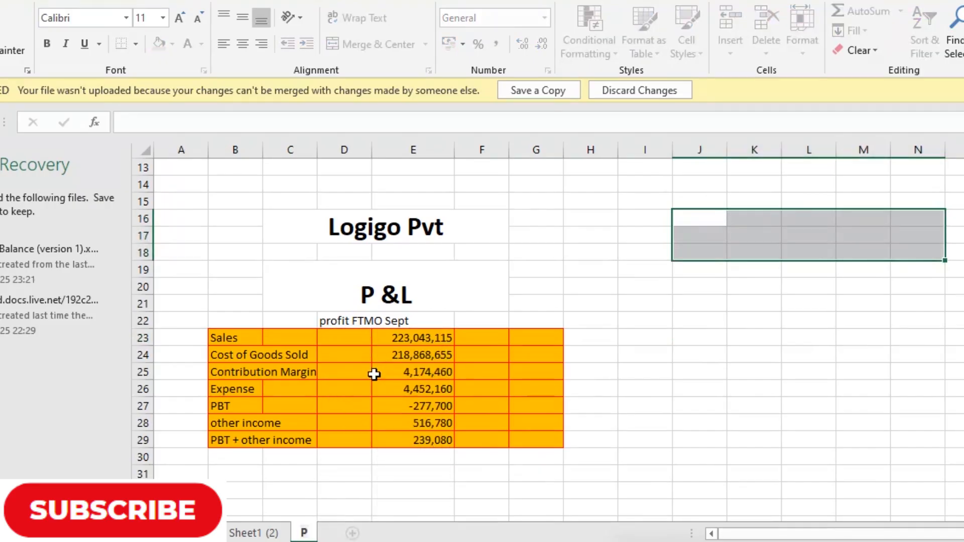
pyautogui.write('&L')
pyautogui.press('Return')
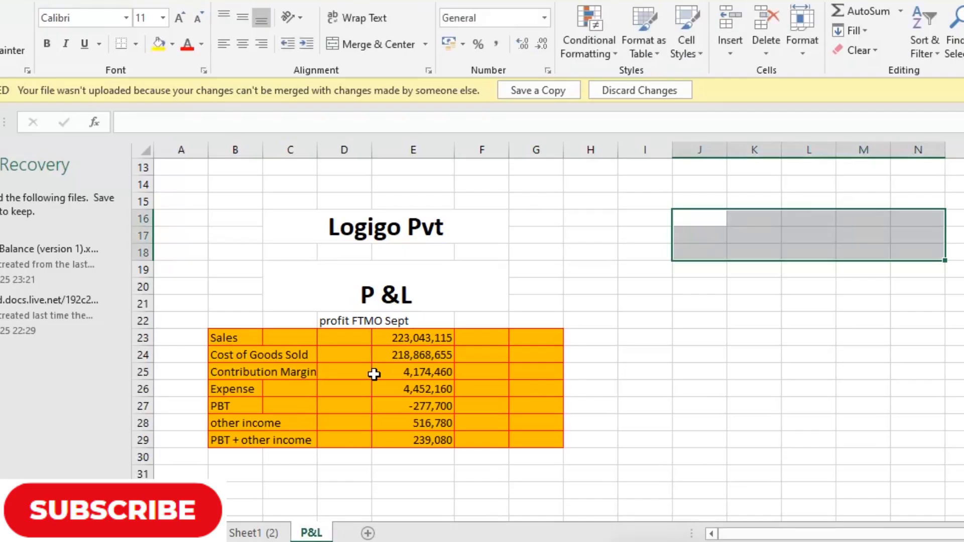
pyautogui.click(364, 534)
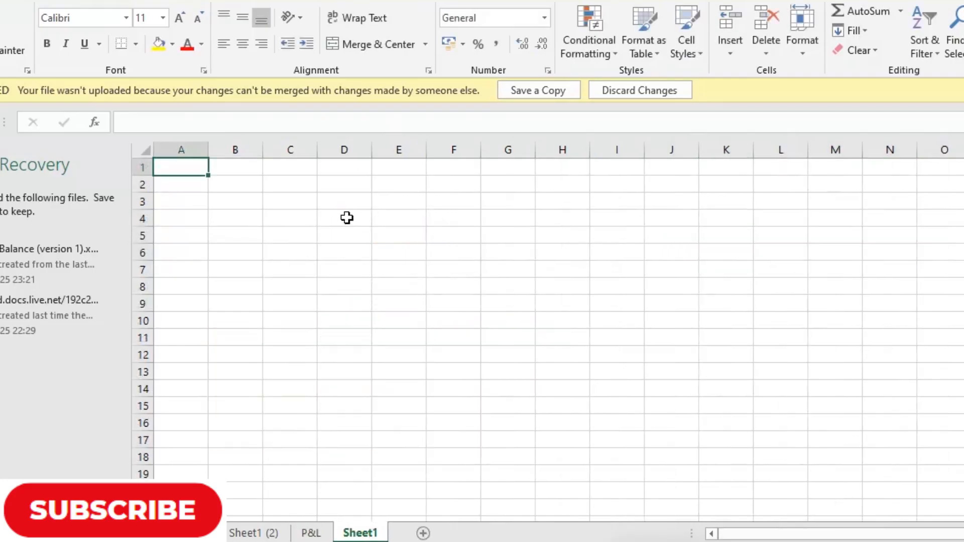
# - Merge and center D4:I6 on the new blank sheet and enter the title "Statement of Finacial Position"
pyautogui.moveTo(346, 217); pyautogui.dragTo(601, 251)
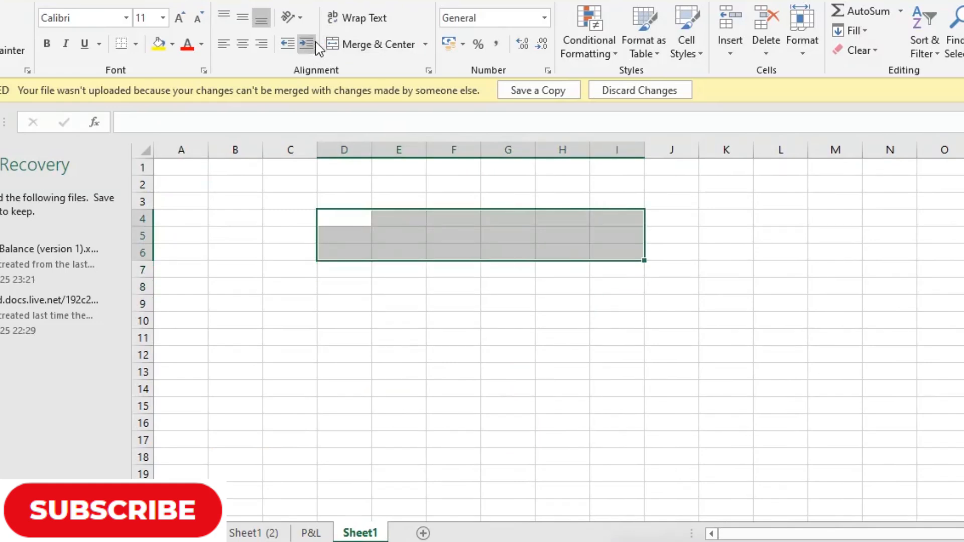
pyautogui.click(331, 48)
pyautogui.write('S')
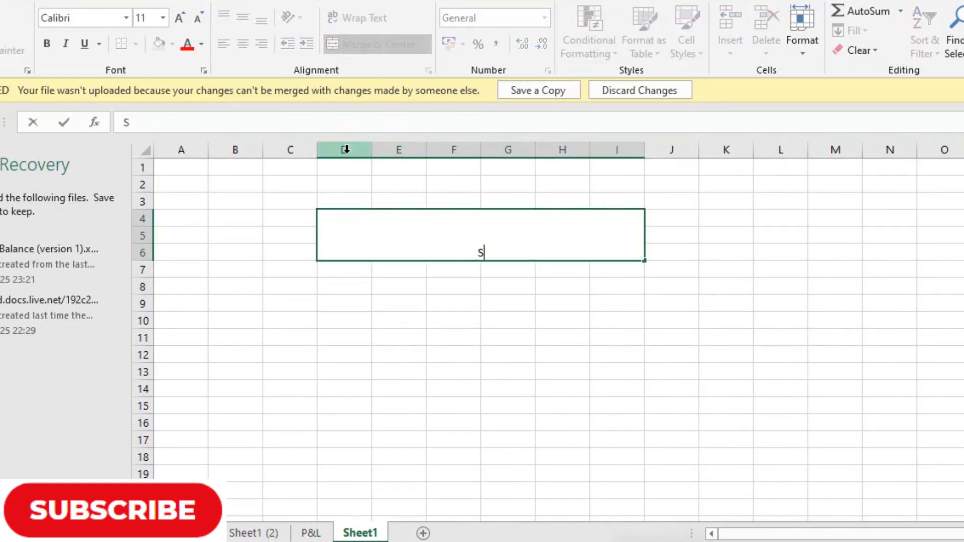
pyautogui.write('tatement ')
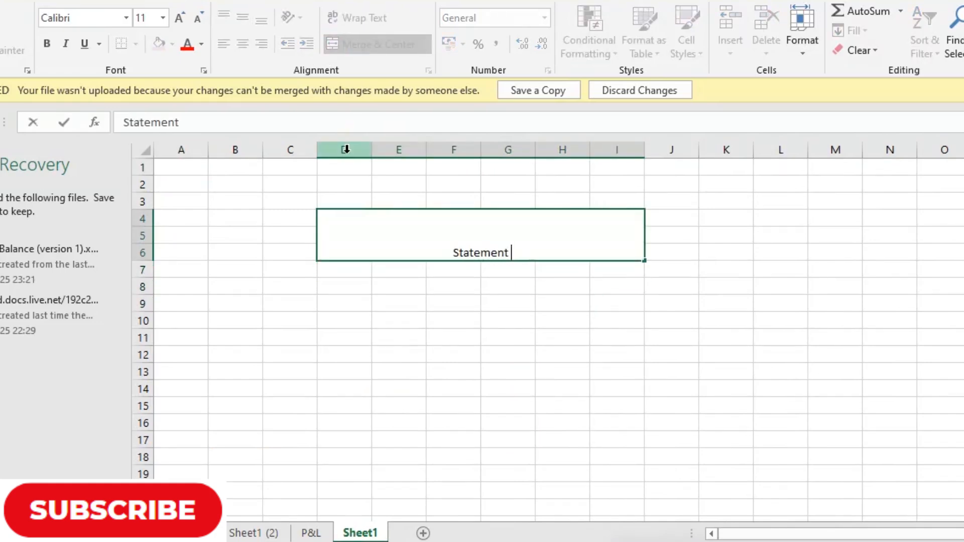
pyautogui.write('of Fi')
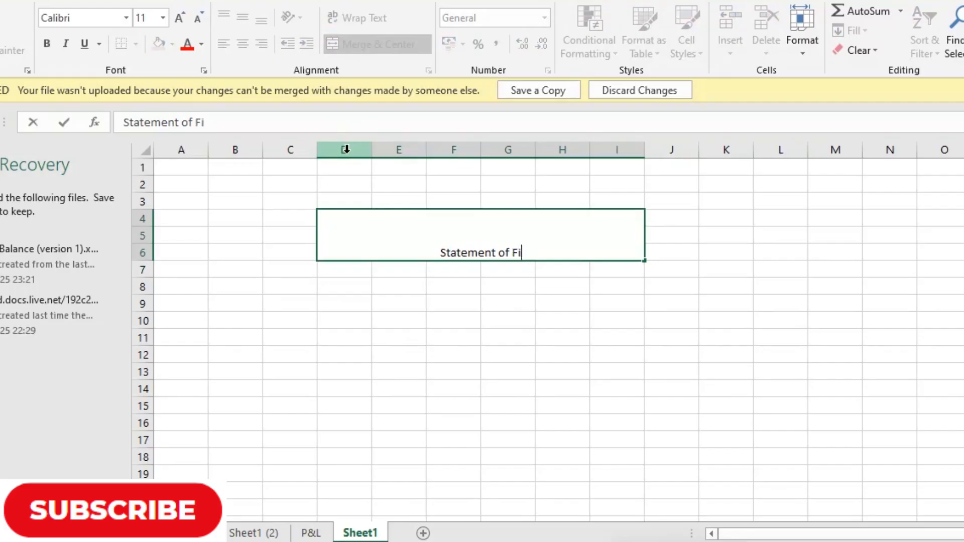
pyautogui.write('nac')
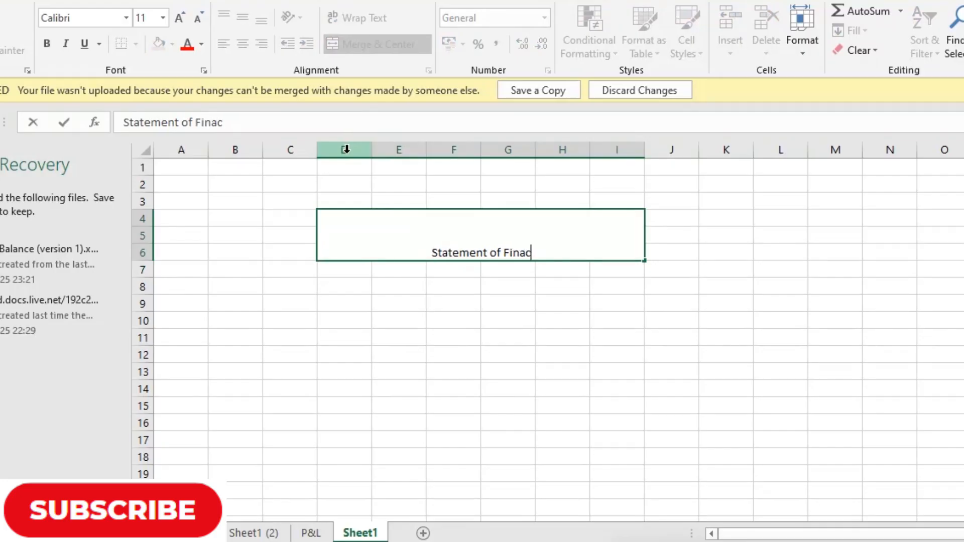
pyautogui.write('ial Pos')
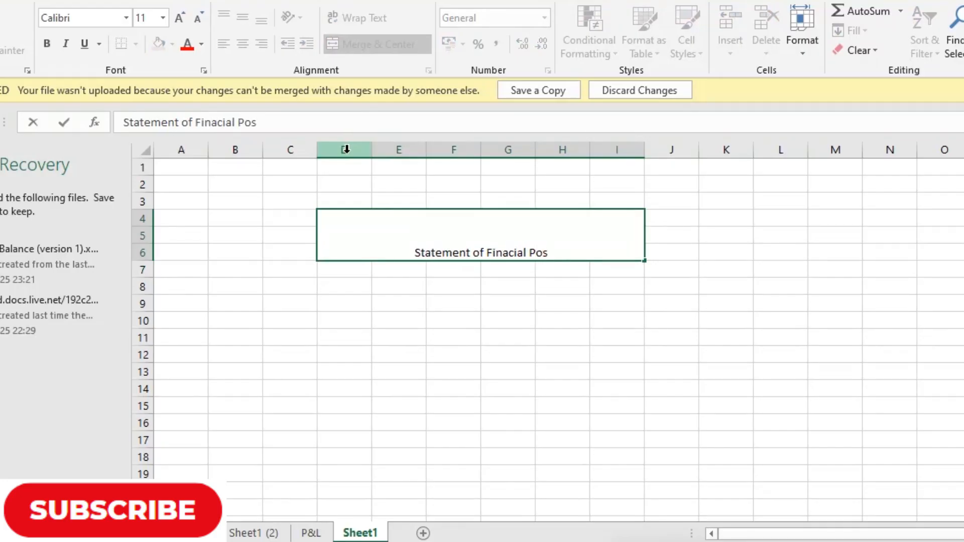
pyautogui.write('ition')
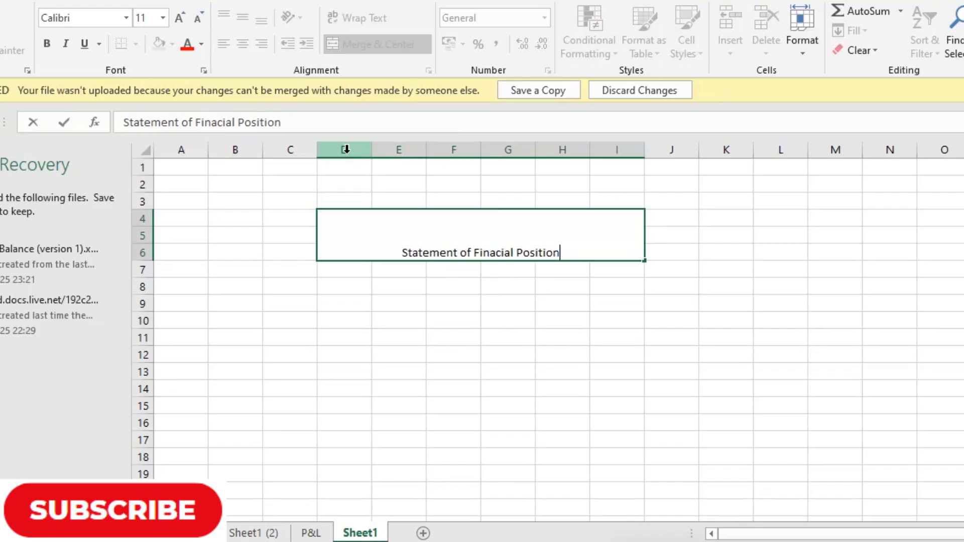
pyautogui.press('Return')
# - Format the Statement of Finacial Position title as bold size 24 and widen column I slightly to fit it
pyautogui.click(420, 224)
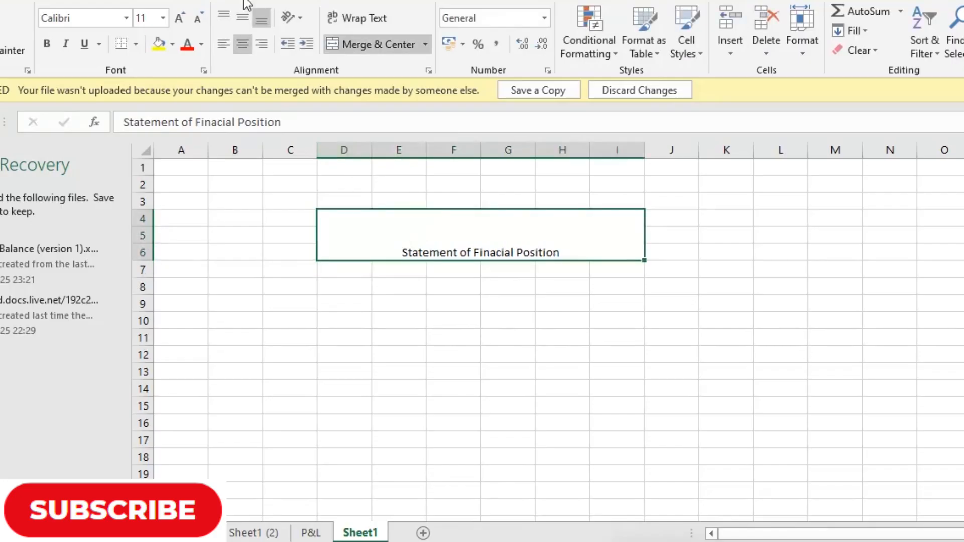
pyautogui.click(164, 19)
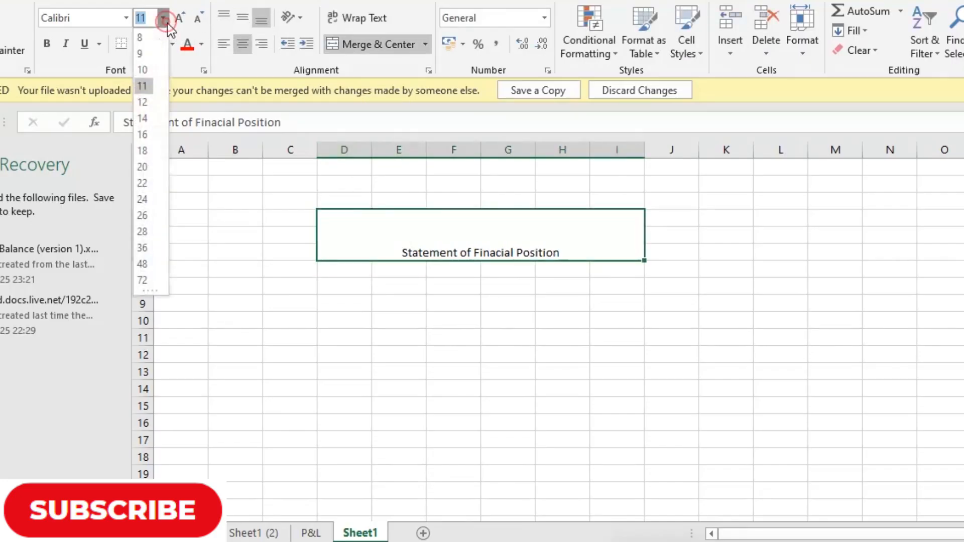
pyautogui.click(260, 281)
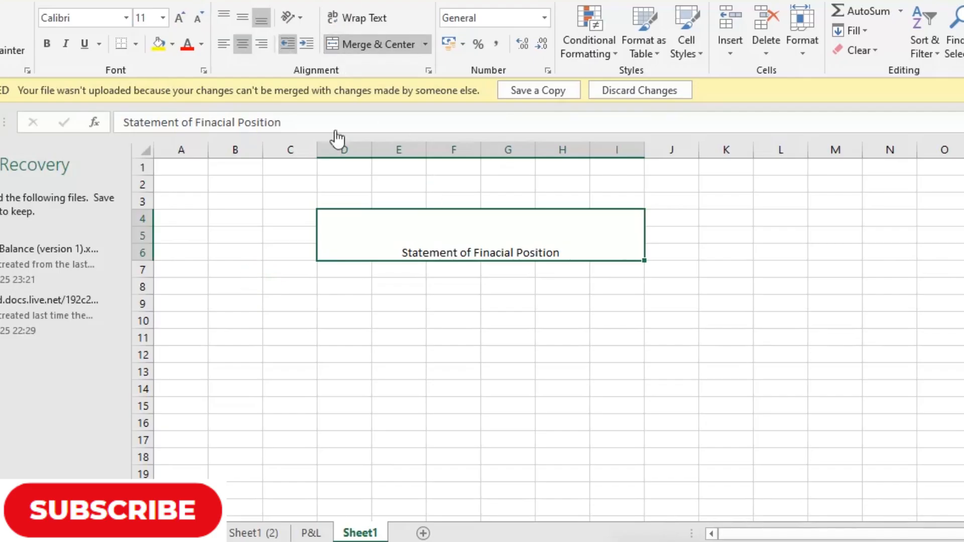
pyautogui.click(163, 18)
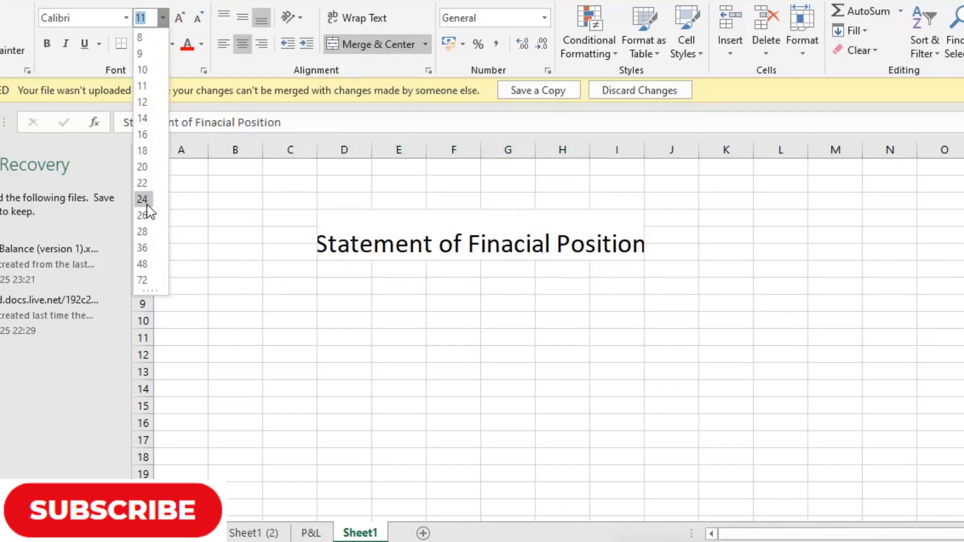
pyautogui.click(145, 199)
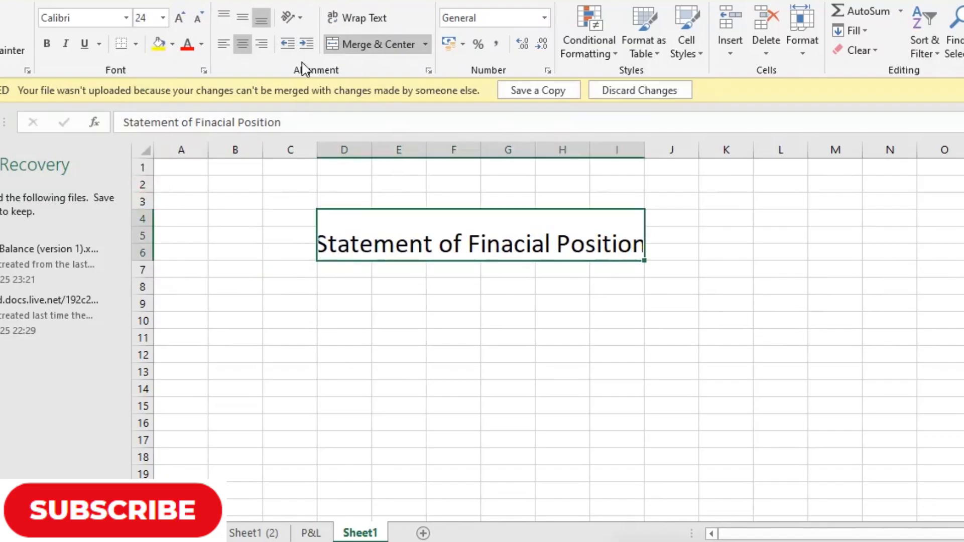
pyautogui.click(53, 47)
pyautogui.moveTo(646, 156); pyautogui.dragTo(661, 154)
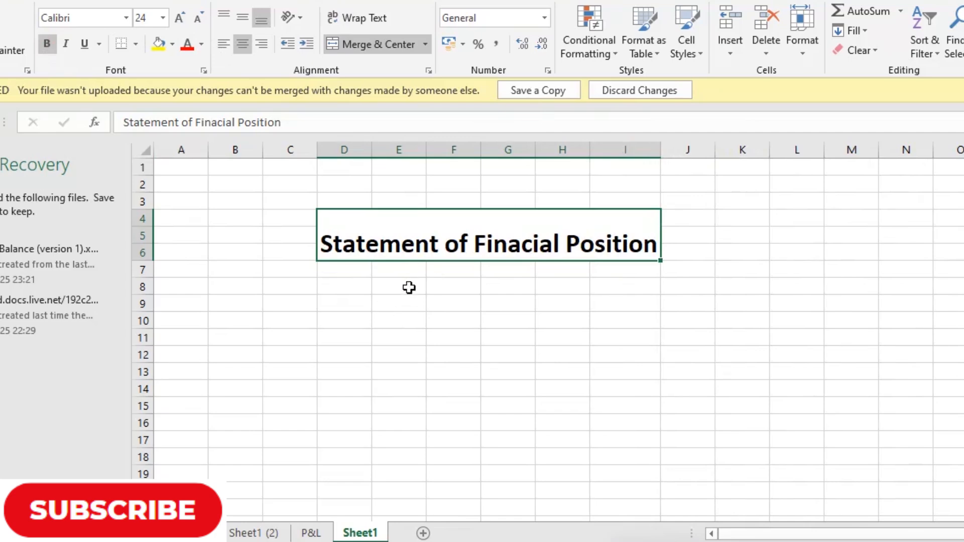
# - Merge and center E8:G9 below the title and enter "As at 30 Sept"
pyautogui.click(311, 533)
pyautogui.click(360, 534)
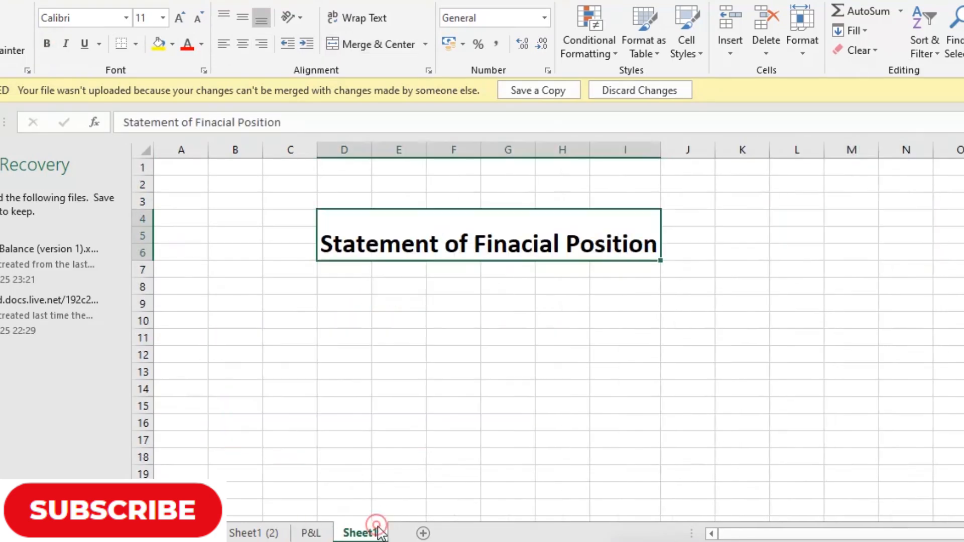
pyautogui.moveTo(412, 286); pyautogui.dragTo(527, 297)
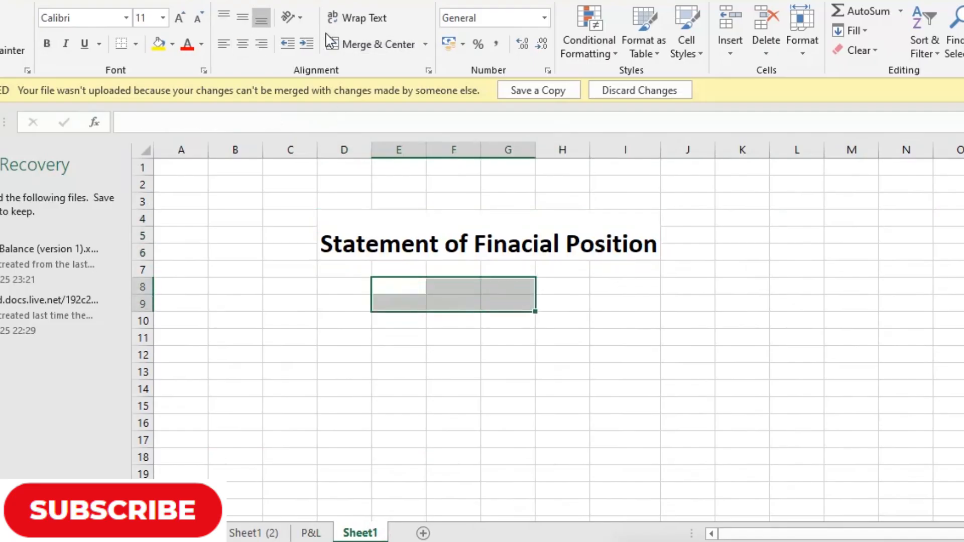
pyautogui.click(372, 44)
pyautogui.doubleClick(431, 287)
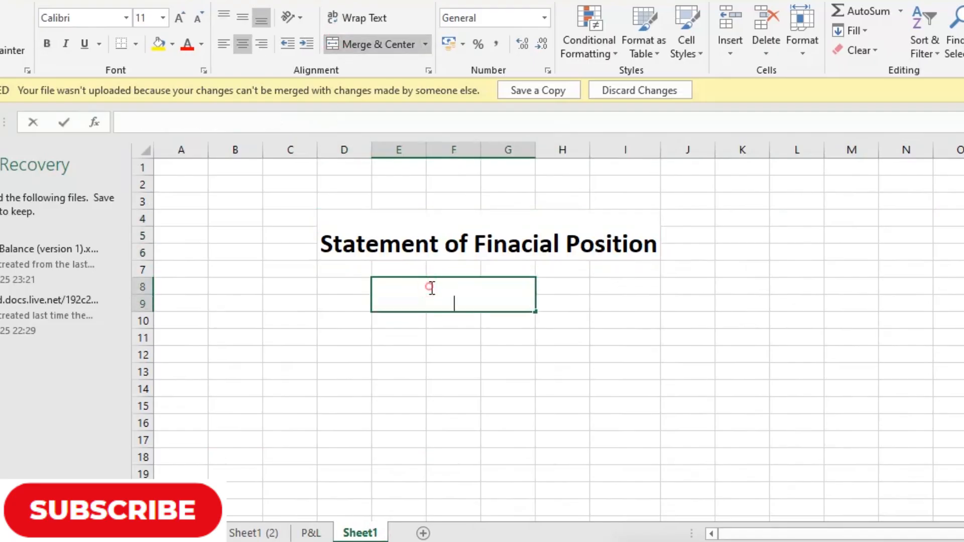
pyautogui.write('As at ')
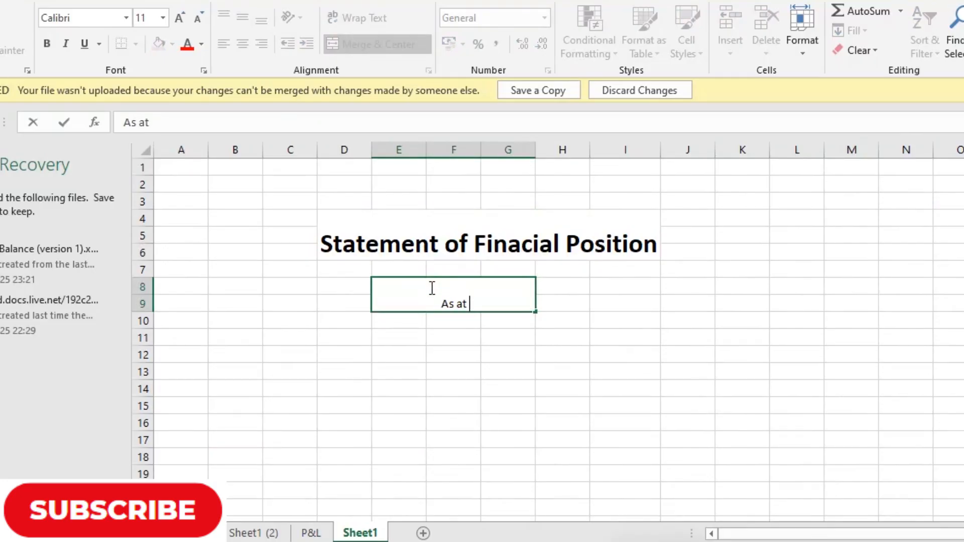
pyautogui.write('30 Swep')
pyautogui.press('BackSpace')
pyautogui.press('BackSpace')
pyautogui.press('BackSpace')
pyautogui.write('e')
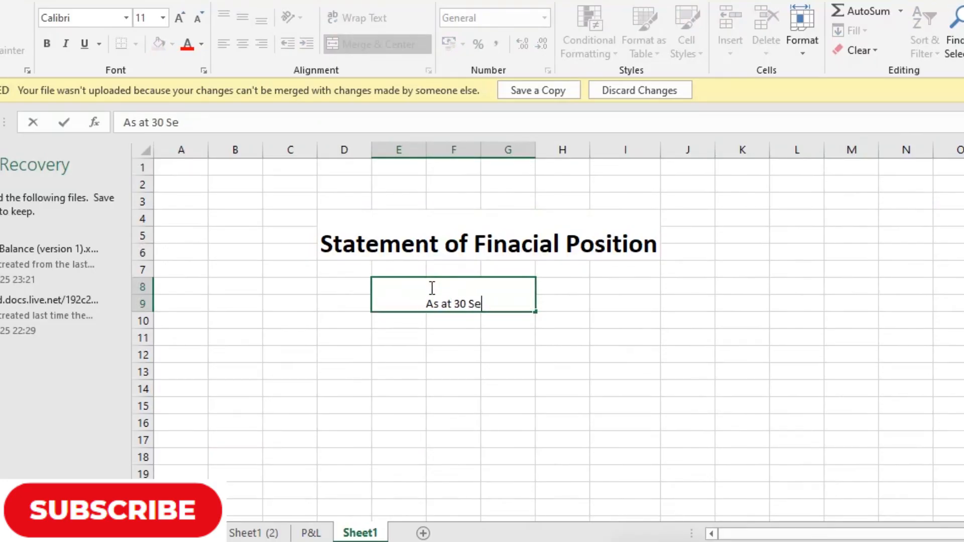
pyautogui.write('pt')
pyautogui.press('Return')
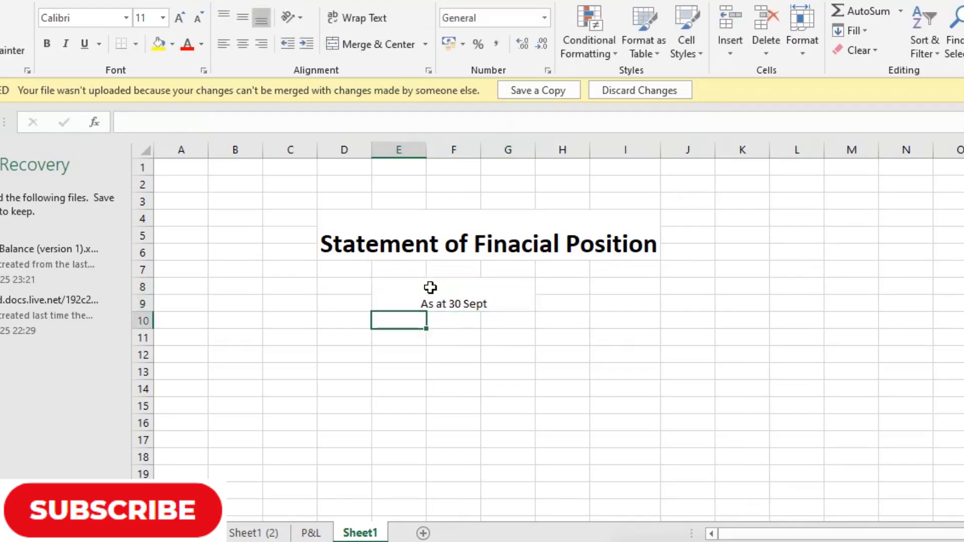
# - Insert a row at row 7 below the title and enter "Logigo Pvt Ltd" in the merged and centered cells E7:G7
pyautogui.click(133, 269)
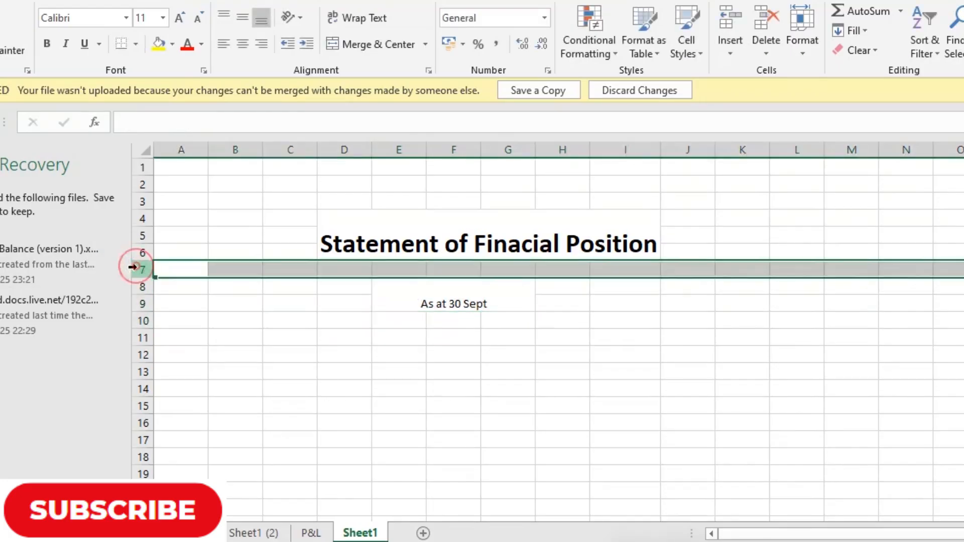
pyautogui.moveTo(133, 278); pyautogui.dragTo(134, 296)
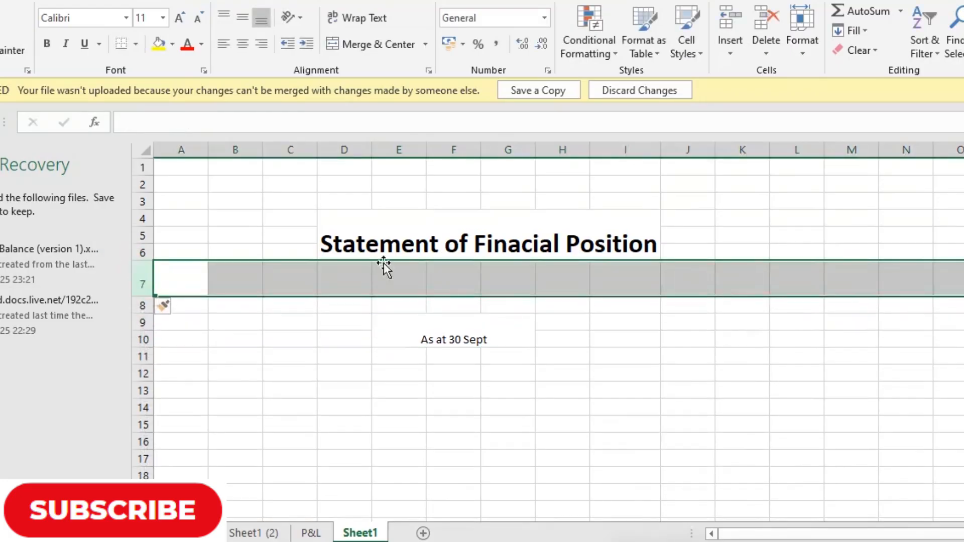
pyautogui.moveTo(383, 266); pyautogui.dragTo(515, 285)
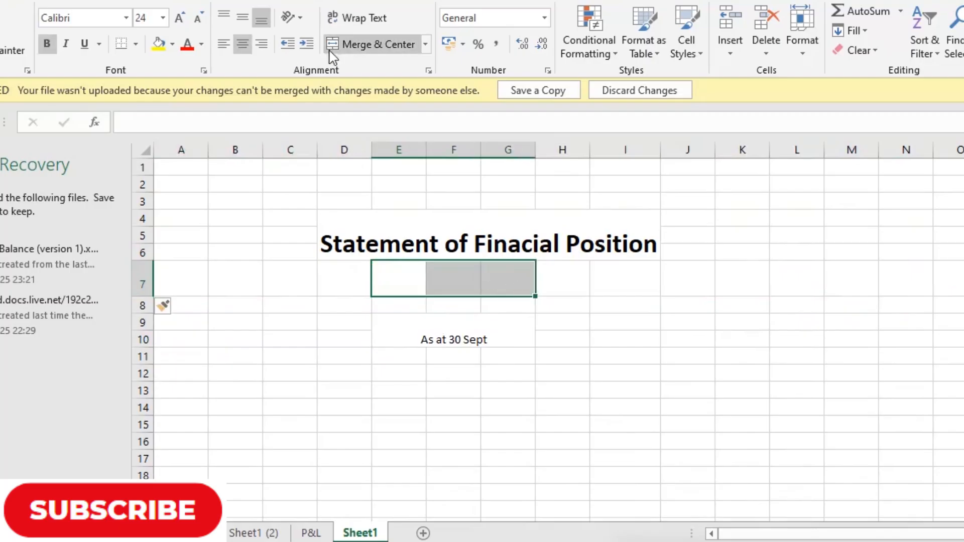
pyautogui.click(346, 44)
pyautogui.doubleClick(421, 280)
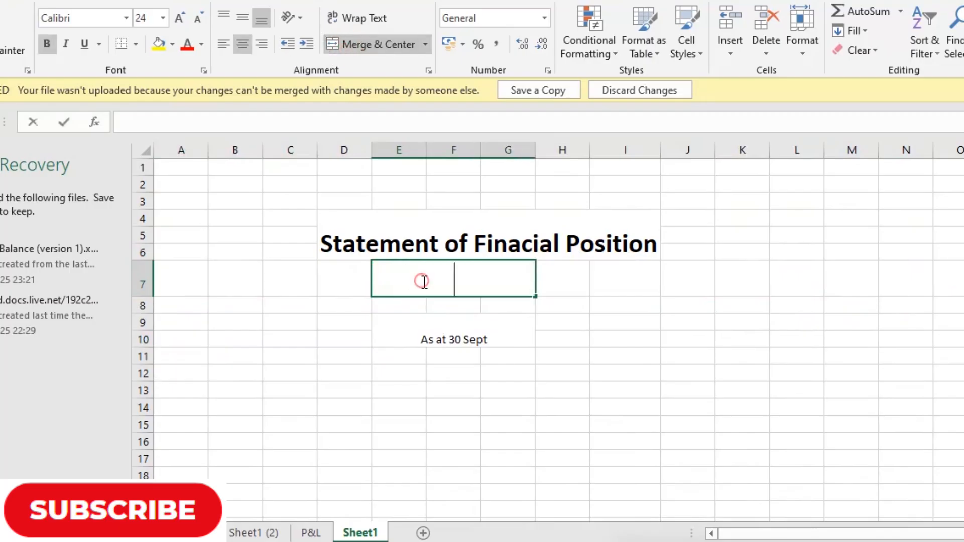
pyautogui.write('Logi')
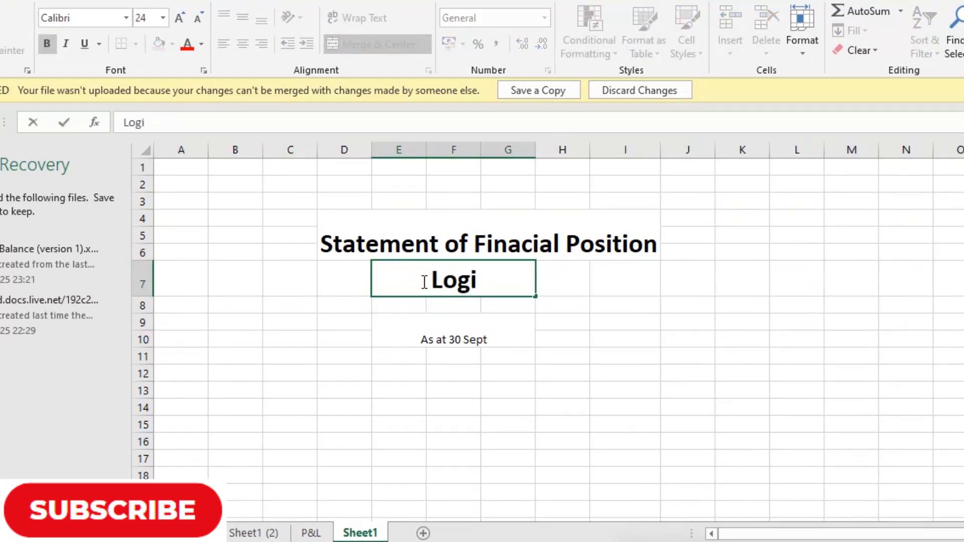
pyautogui.write('go')
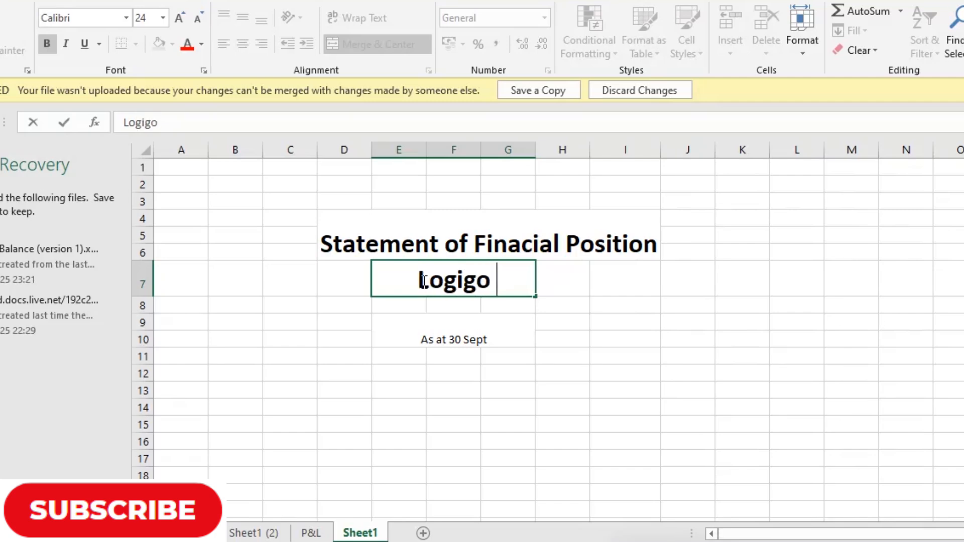
pyautogui.write(' Pvbt')
pyautogui.press('BackSpace')
pyautogui.press('BackSpace')
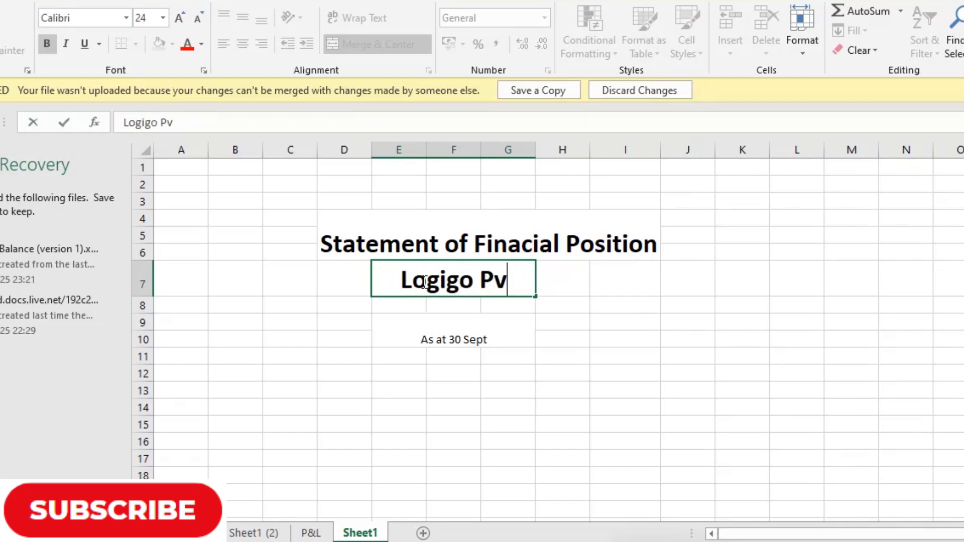
pyautogui.write('t Ltd')
pyautogui.hotkey('ctrl', 'Return')
pyautogui.press('Return')
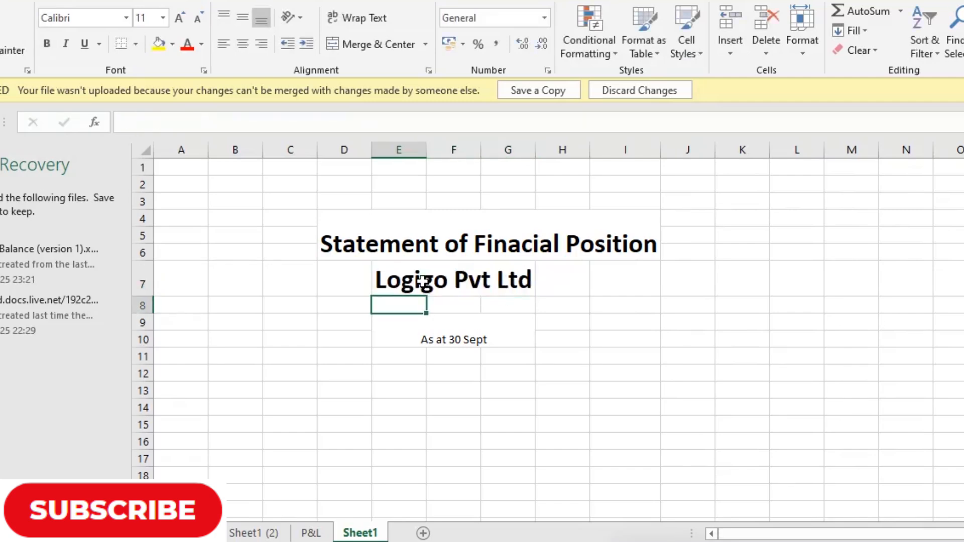
# - Format the "As at 30 Sept" line as bold with font size 14
pyautogui.click(457, 333)
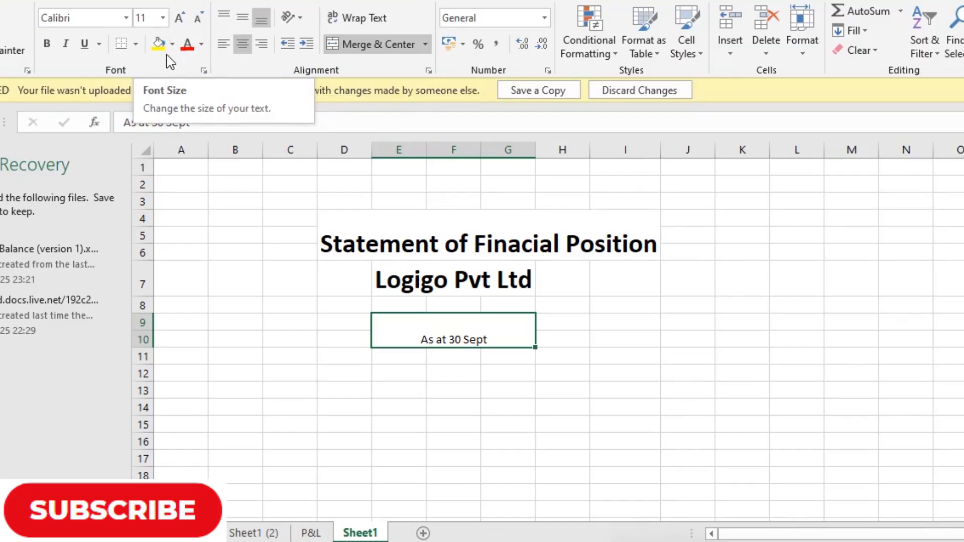
pyautogui.click(47, 46)
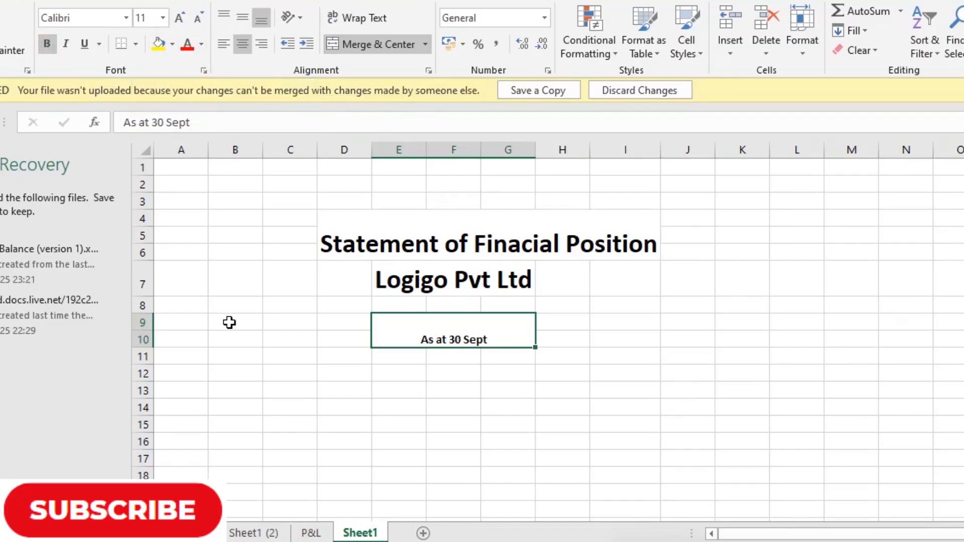
pyautogui.click(161, 18)
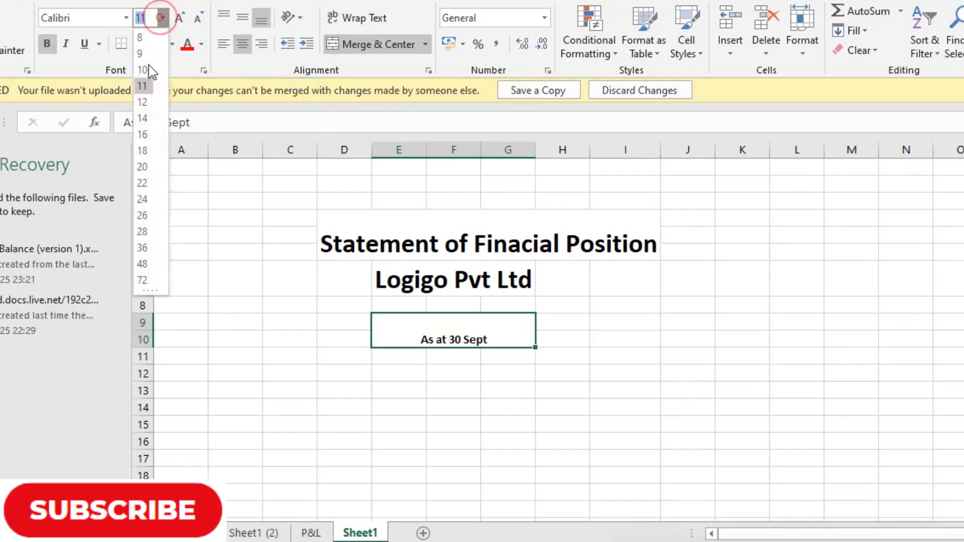
pyautogui.click(142, 118)
pyautogui.click(144, 122)
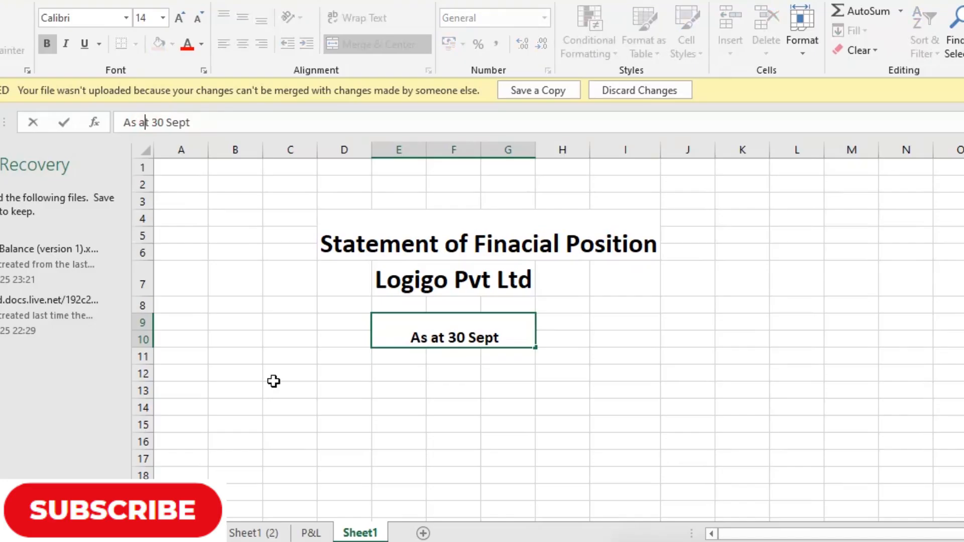
# - Delete the three blank rows 1 to 3 above the title
pyautogui.moveTo(149, 197); pyautogui.dragTo(147, 166)
pyautogui.hotkey('ctrl', '-')
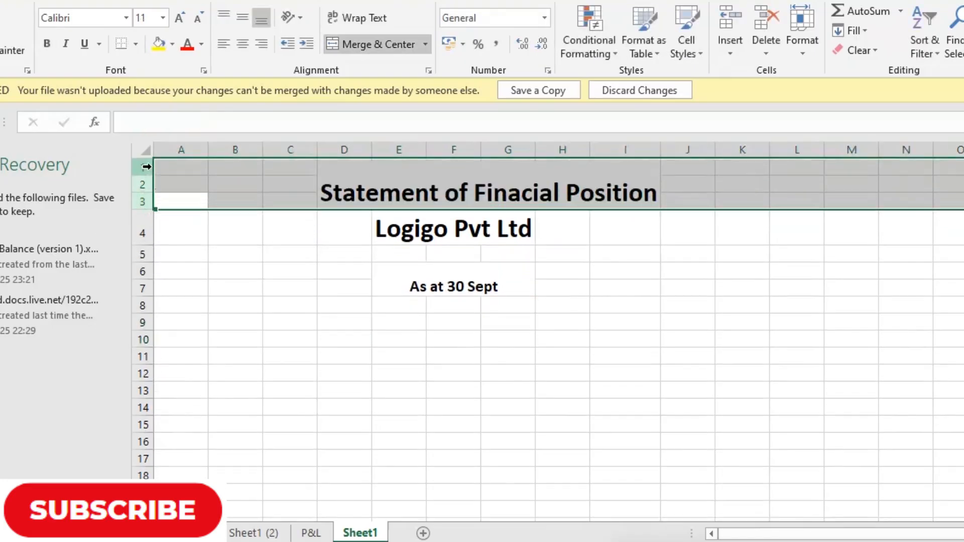
pyautogui.click(414, 424)
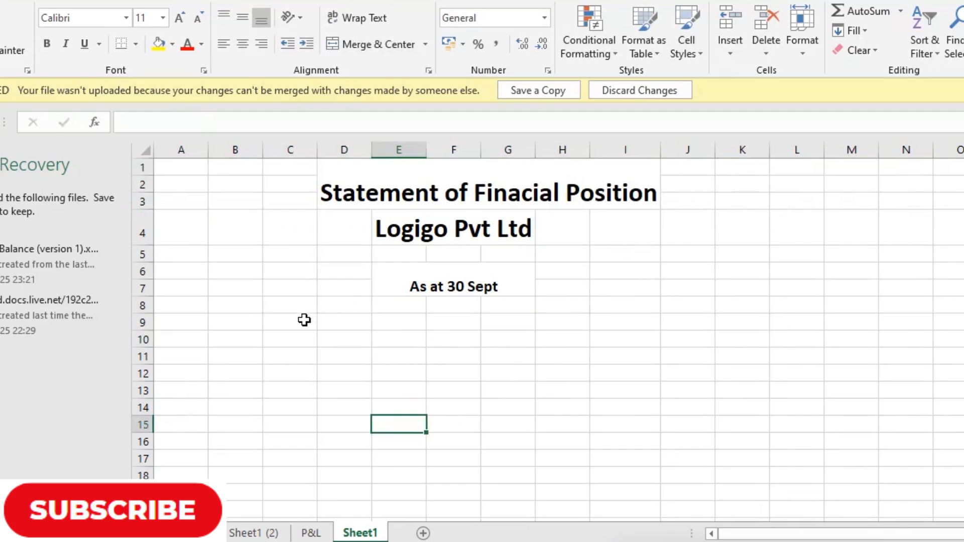
# - Create a formula-based conditional formatting rule for the Balance Sheet body C9:I74, picking C9 as the formula's cell reference
pyautogui.moveTo(312, 321); pyautogui.dragTo(653, 503)
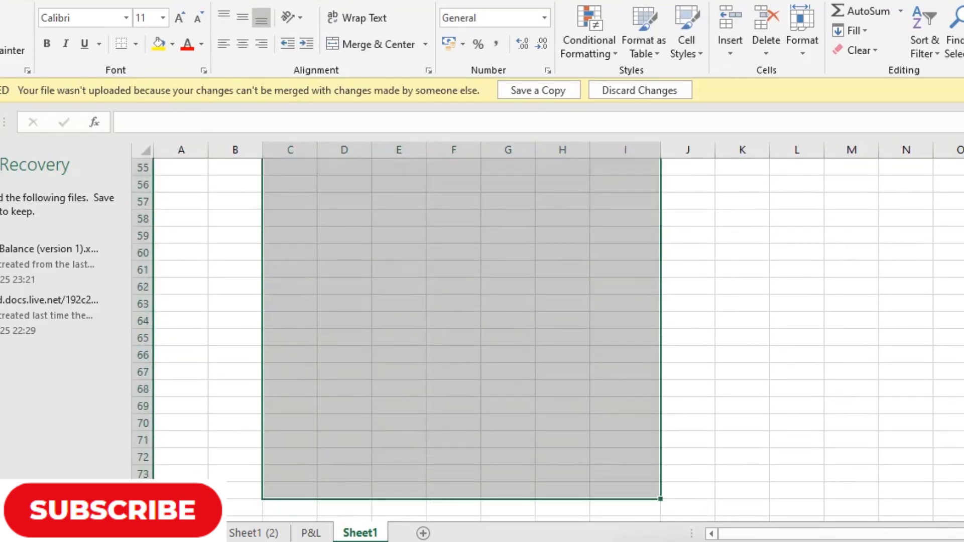
pyautogui.scroll(18, 547, 339)
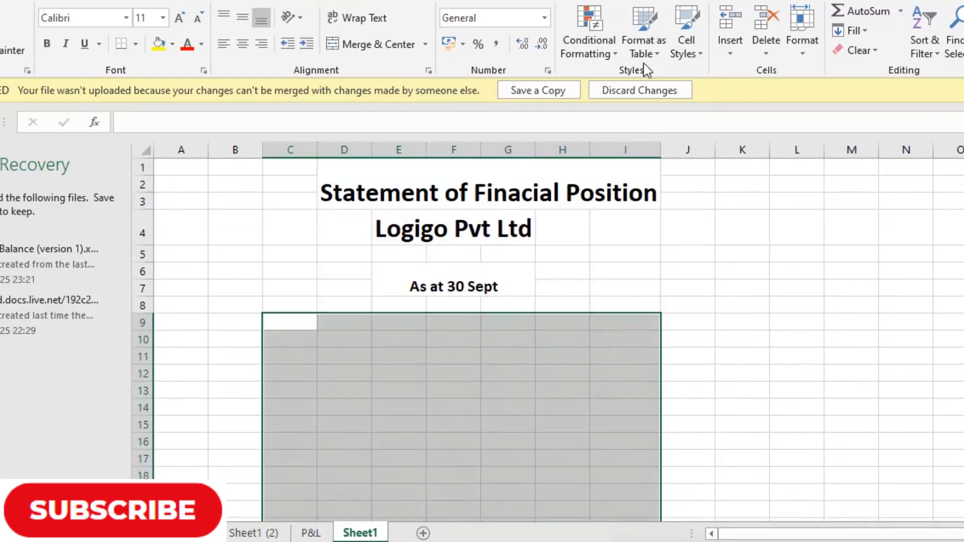
pyautogui.click(590, 43)
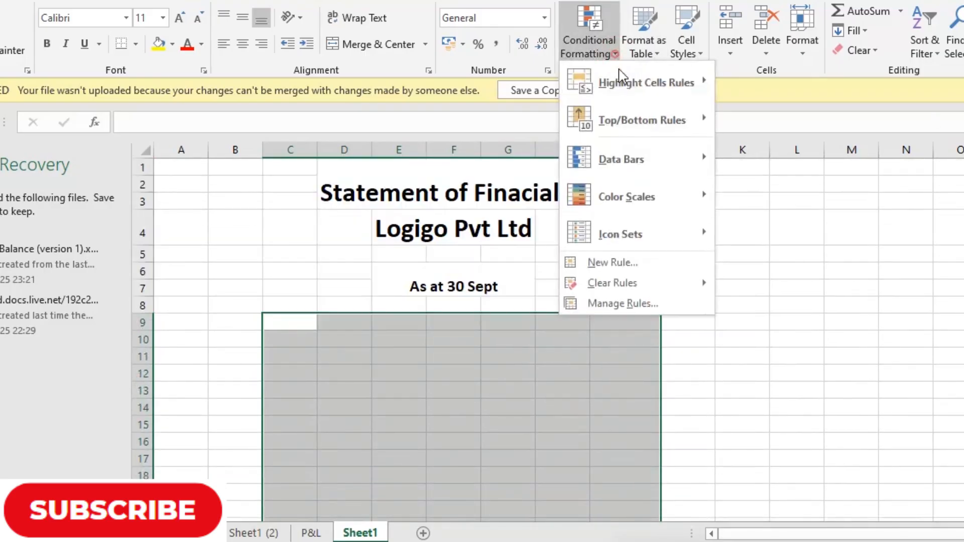
pyautogui.click(611, 263)
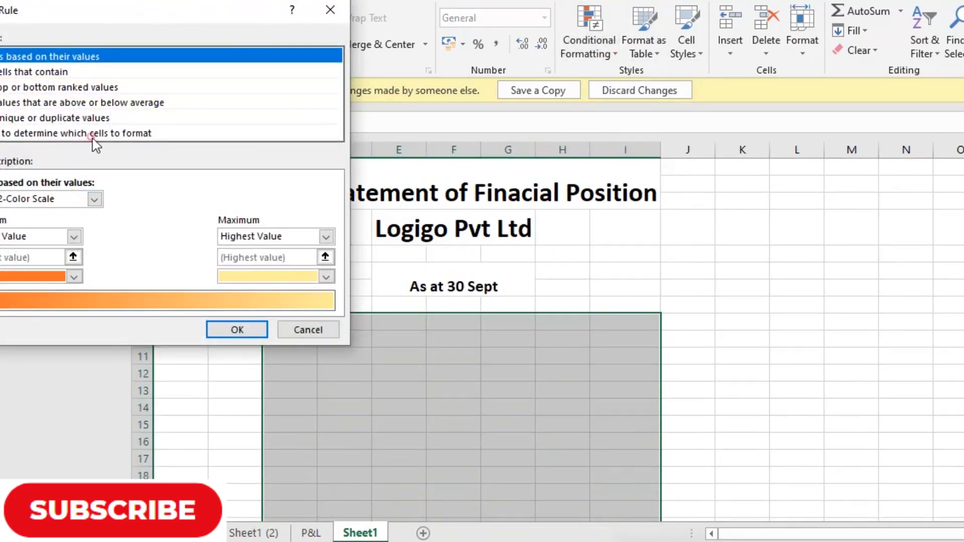
pyautogui.click(93, 136)
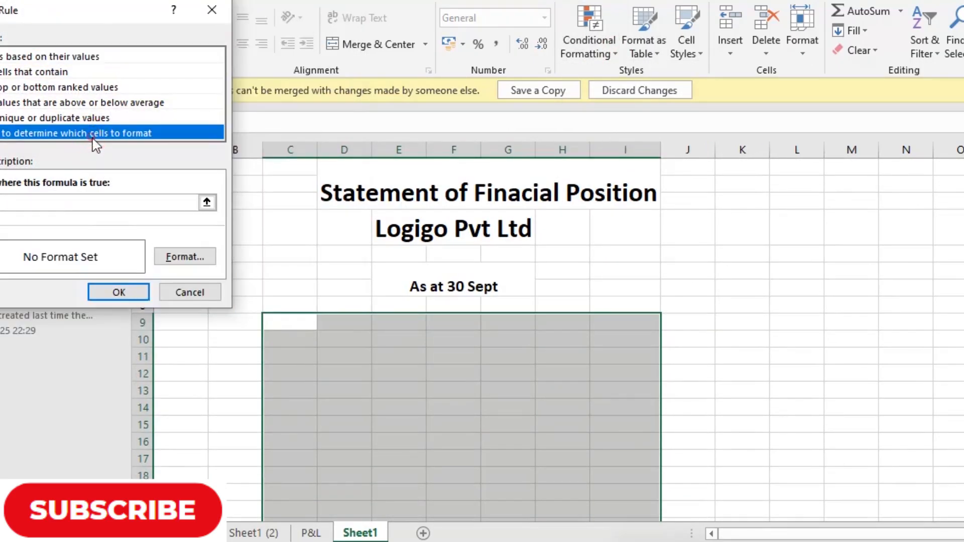
pyautogui.click(206, 202)
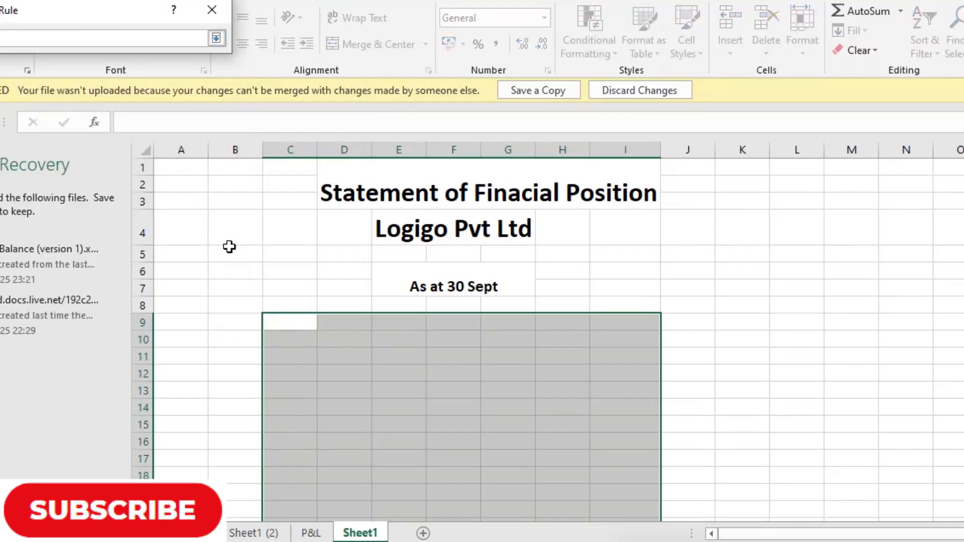
pyautogui.click(278, 320)
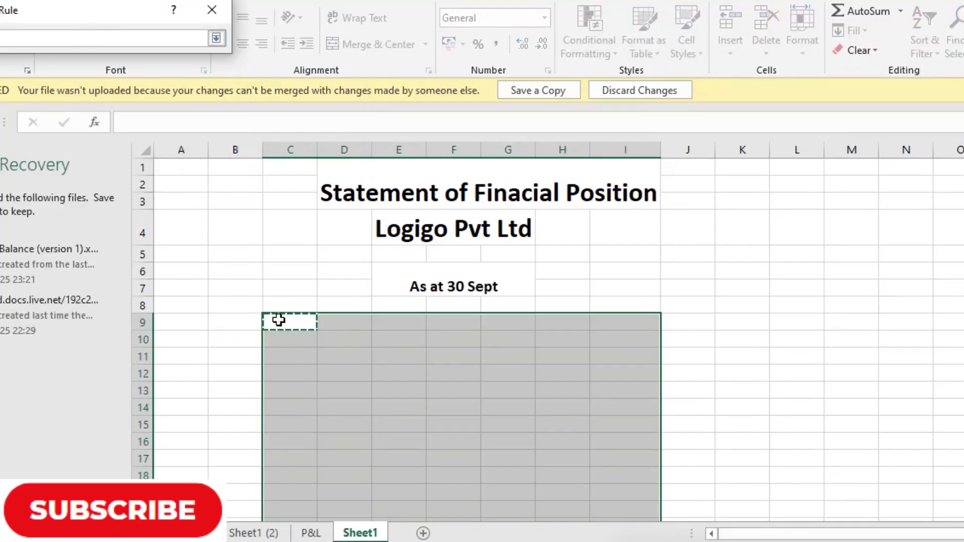
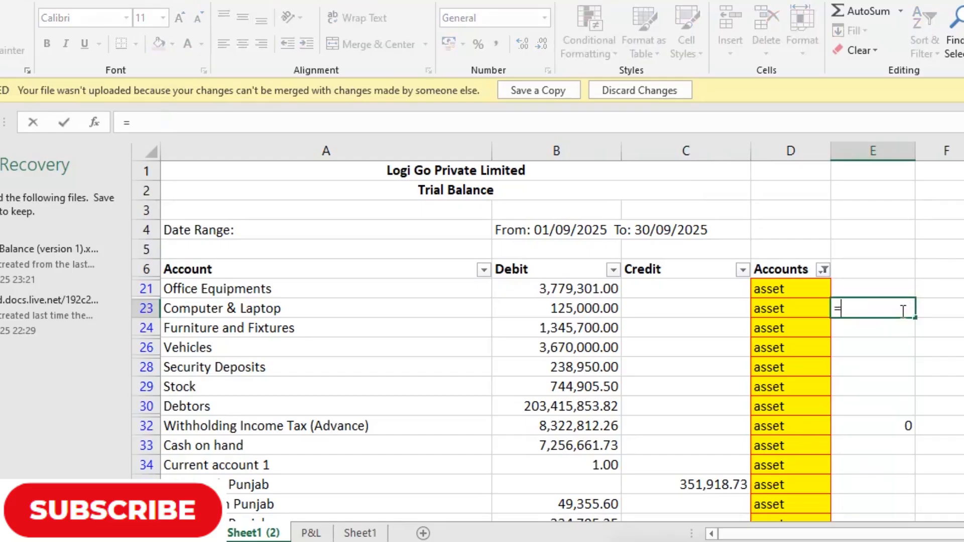
# - Enter =SUBTOTAL(9,B21:B102)-SUBTOTAL(9,C21:C102) in E23 of the trial balance to net the filtered asset debits against credits
pyautogui.write('p')
pyautogui.press('BackSpace')
pyautogui.write('ota')
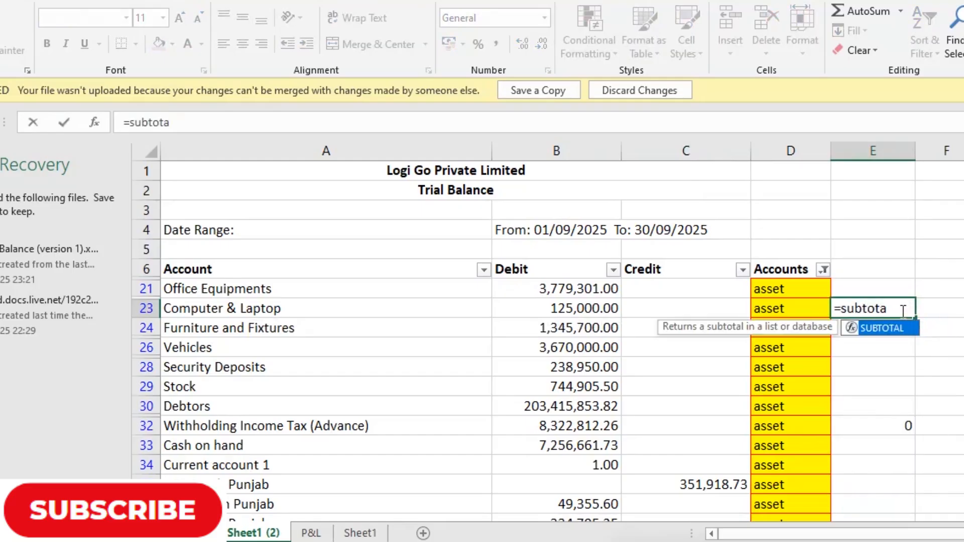
pyautogui.write('l(9,')
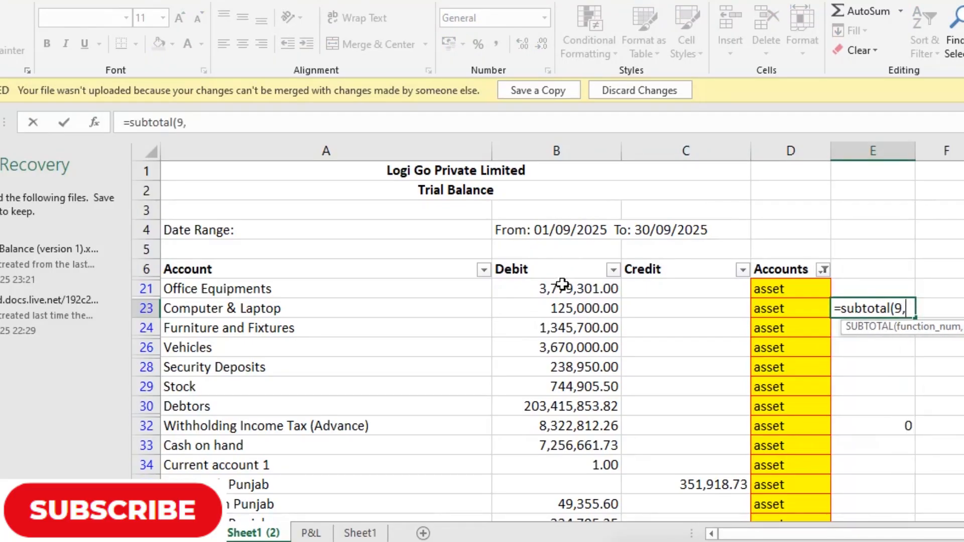
pyautogui.moveTo(562, 285); pyautogui.dragTo(562, 464)
pyautogui.scroll(9, 562, 464)
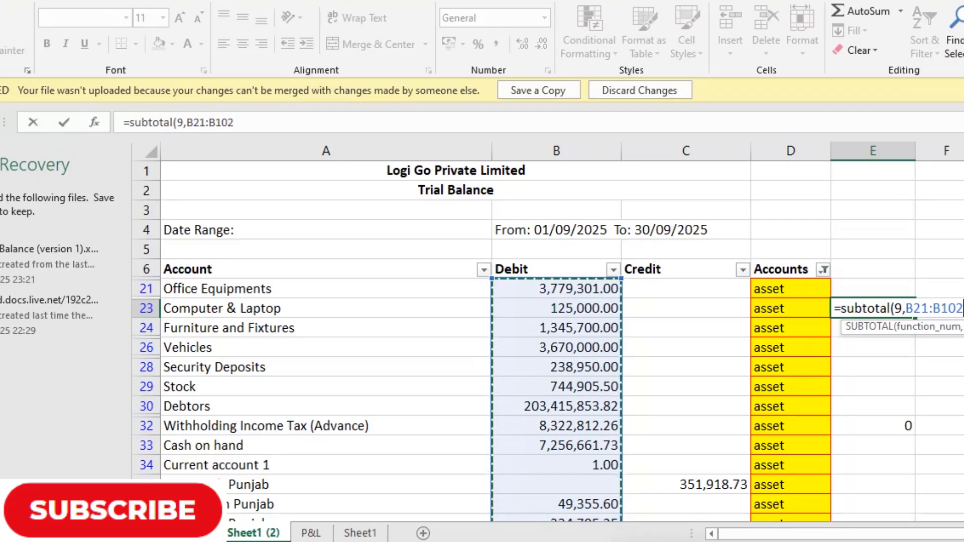
pyautogui.write(')')
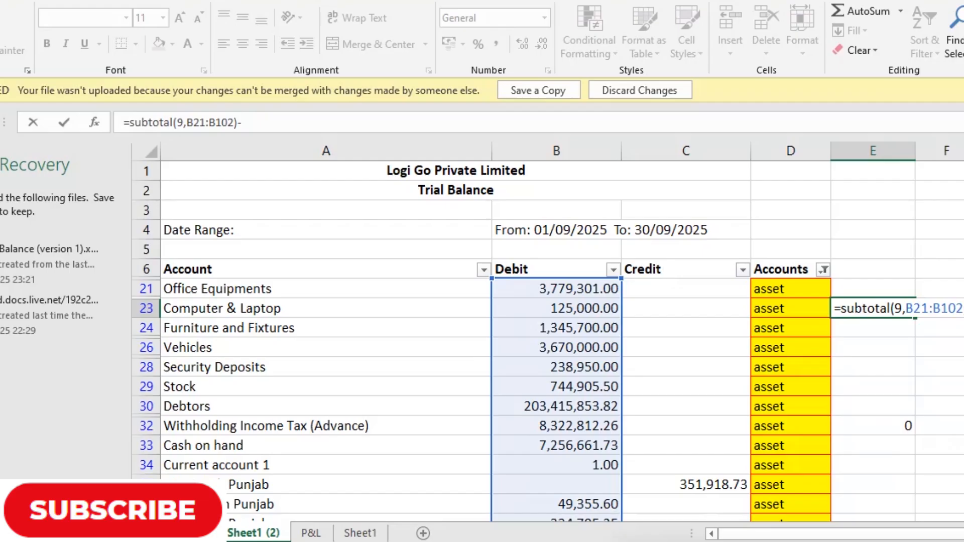
pyautogui.write('-s')
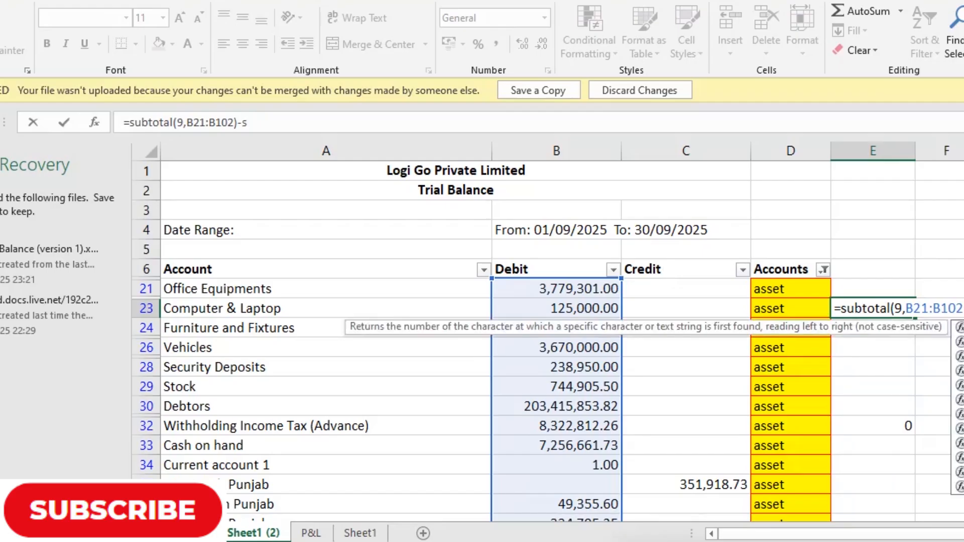
pyautogui.write('ubtotal')
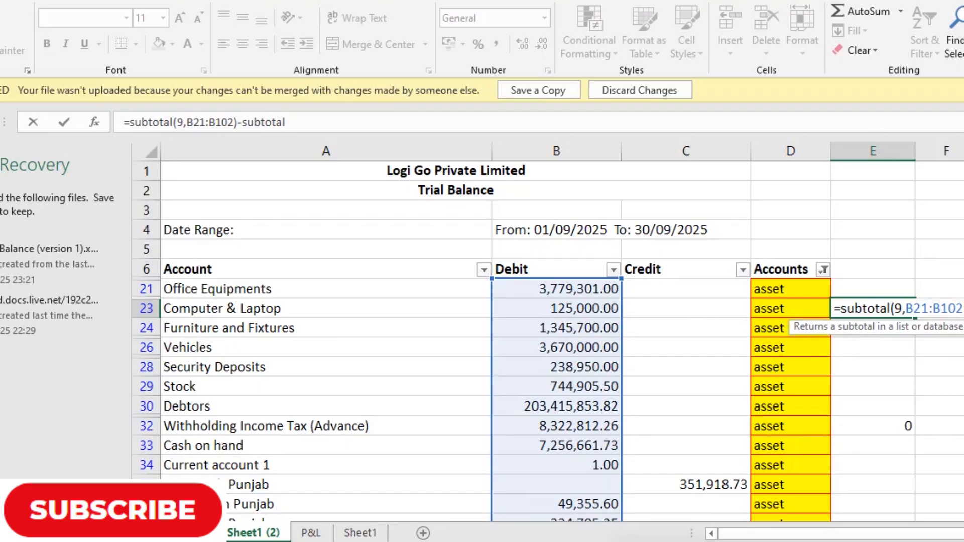
pyautogui.write('(9,')
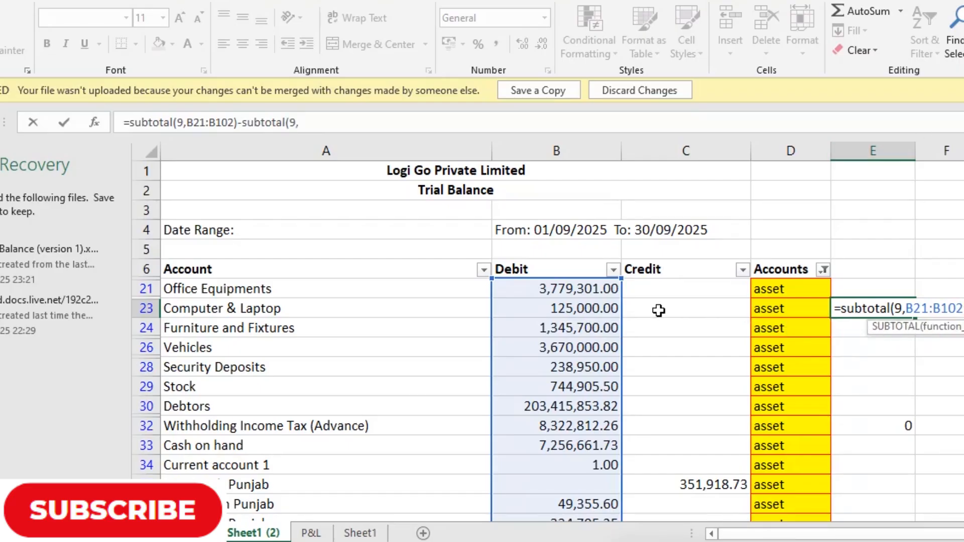
pyautogui.moveTo(676, 287); pyautogui.dragTo(687, 458)
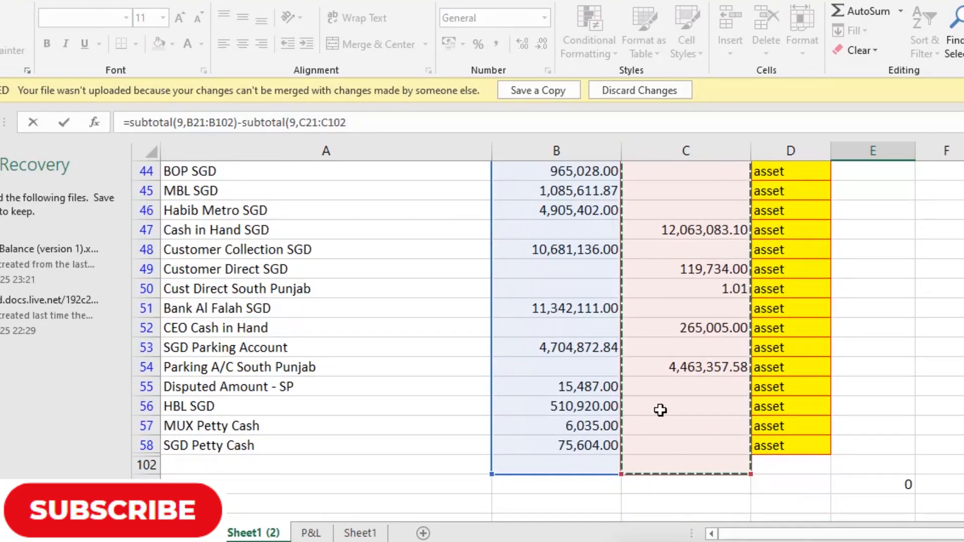
pyautogui.write(')')
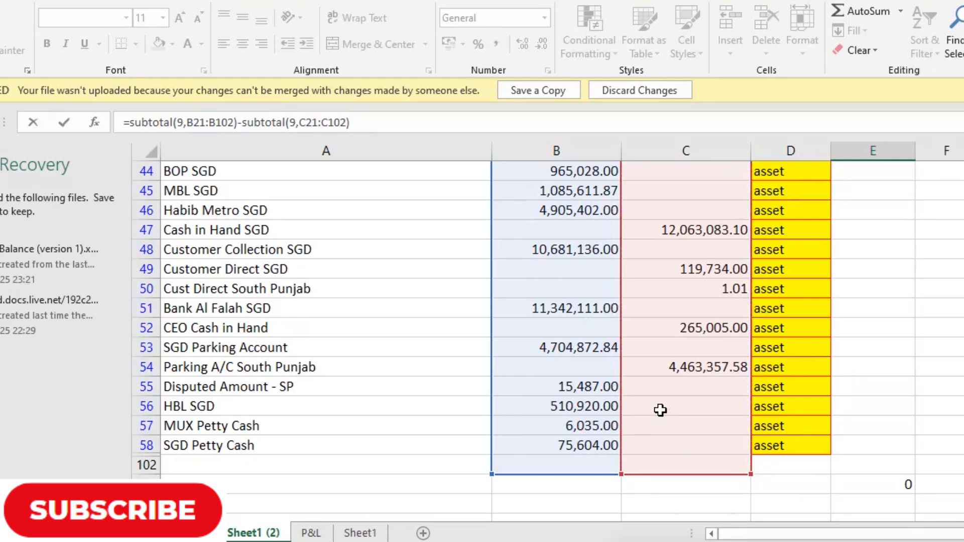
pyautogui.press('Return')
pyautogui.scroll(3, 889, 301)
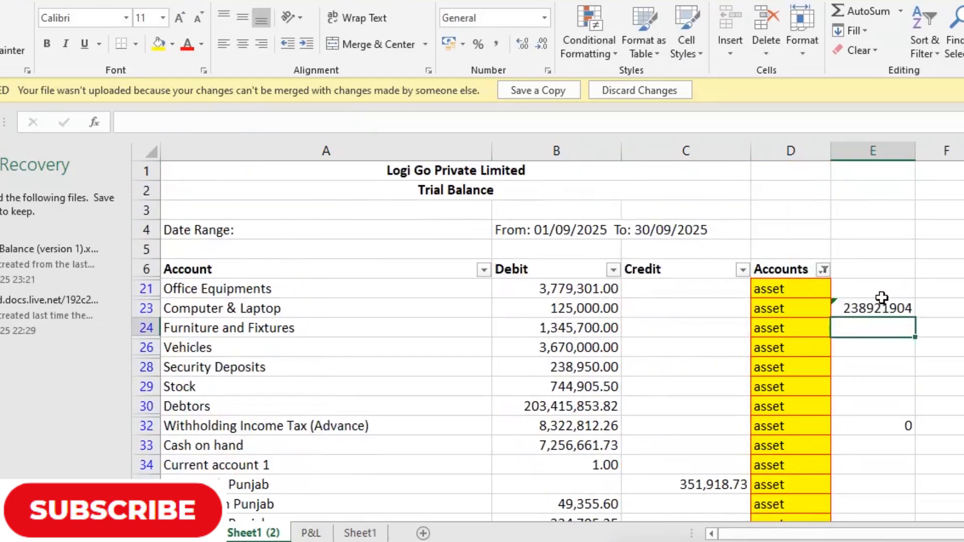
# - Copy the net asset subtotal from E23, paste it as a value into G9 of the Assets row on Sheet1, and autofit column G
pyautogui.click(876, 308)
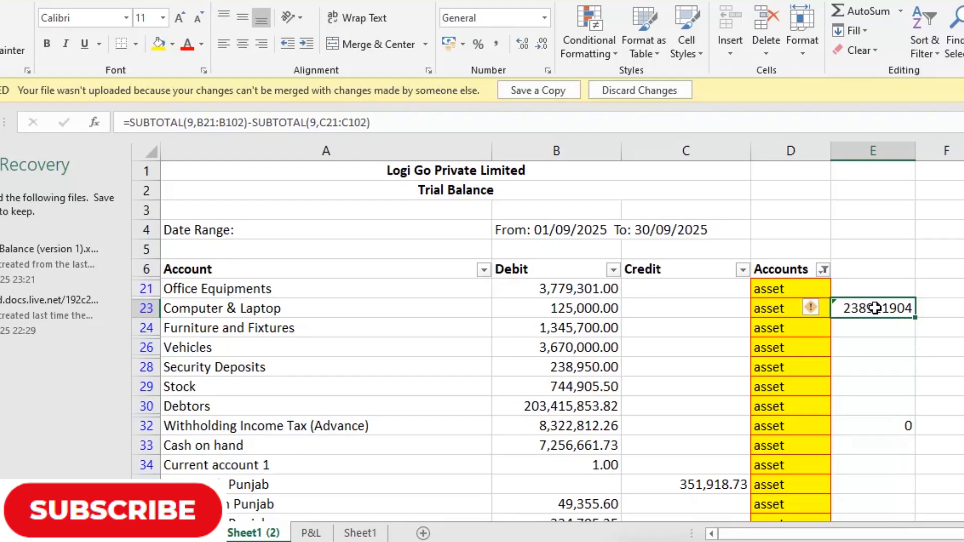
pyautogui.click(360, 533)
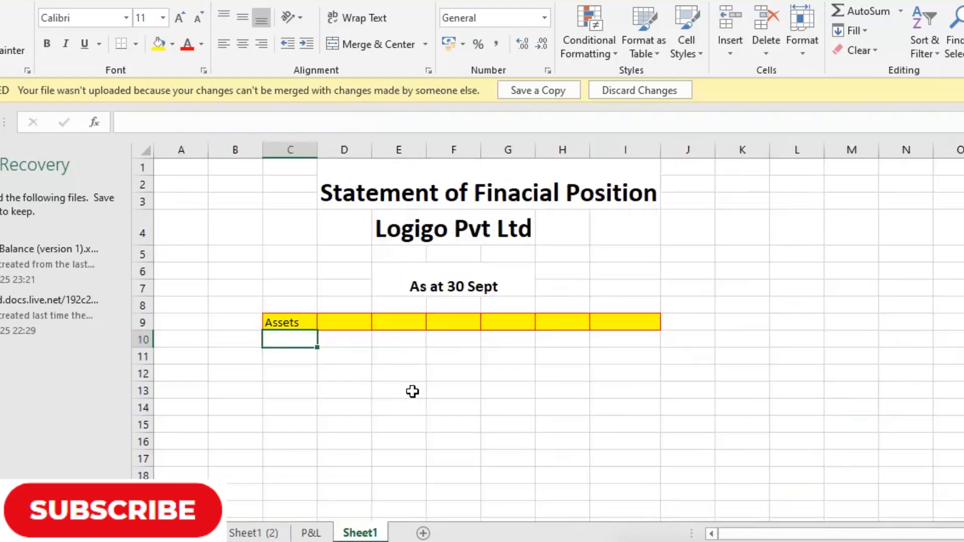
pyautogui.click(515, 324)
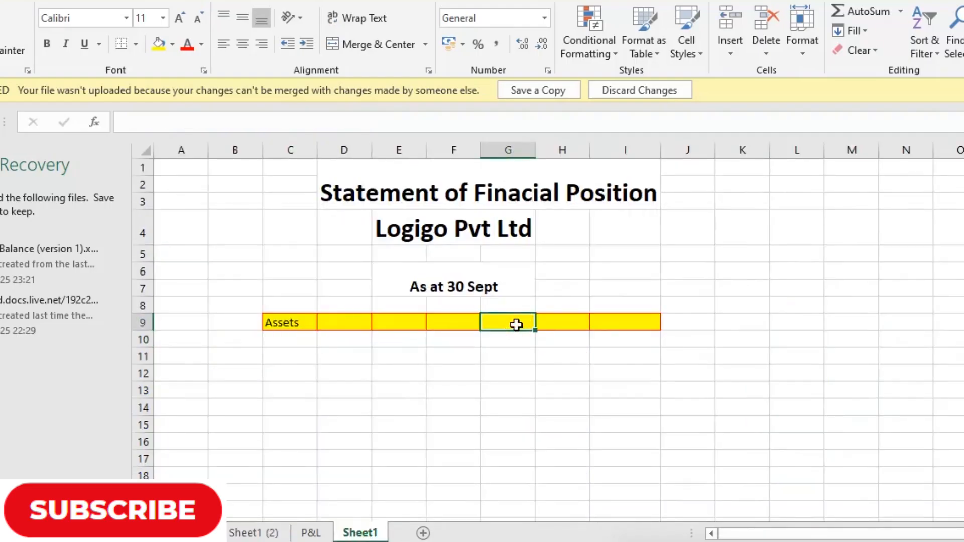
pyautogui.hotkey('ctrl', 'alt', 'v')
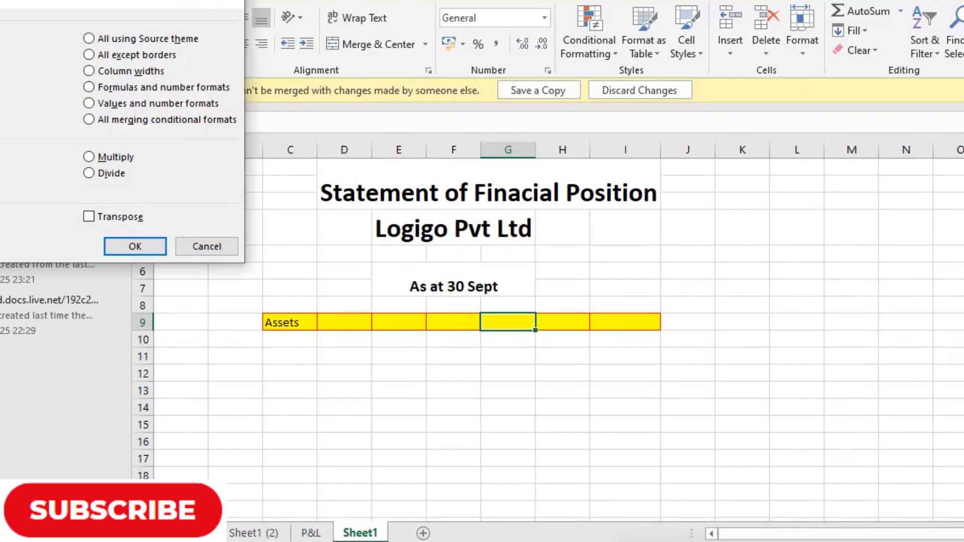
pyautogui.click(116, 247)
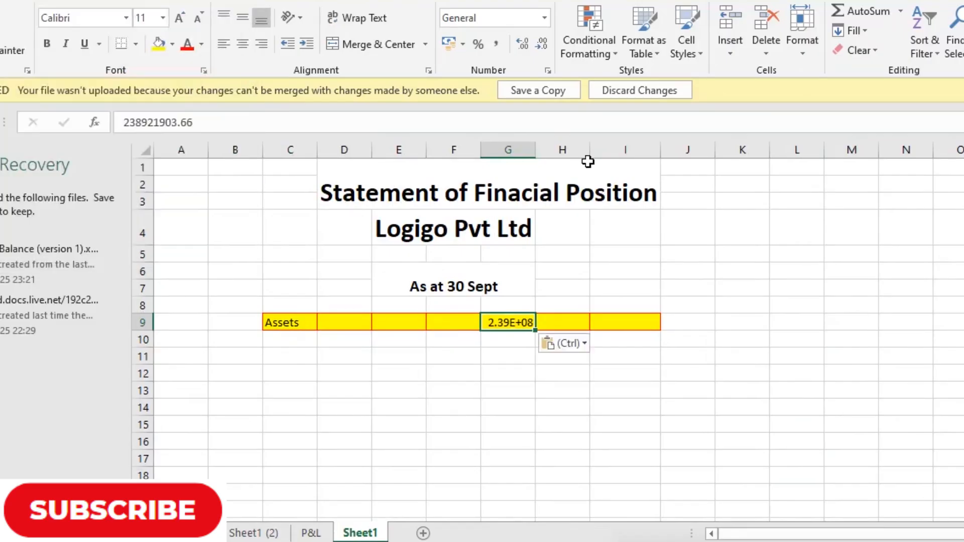
pyautogui.doubleClick(536, 151)
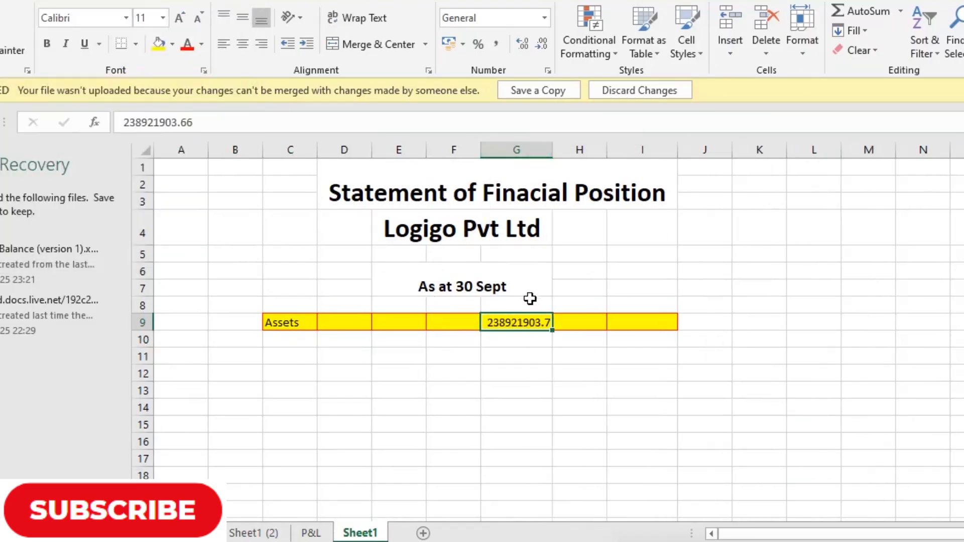
# - Format columns G to I from row 9 down as Number with 0 decimal places and the 1000 separator
pyautogui.moveTo(517, 321)
pyautogui.mouseDown()
pyautogui.moveTo(733, 344)
pyautogui.moveTo(670, 482)
pyautogui.moveTo(675, 503)
pyautogui.moveTo(714, 502)
pyautogui.moveTo(673, 497)
pyautogui.mouseUp()
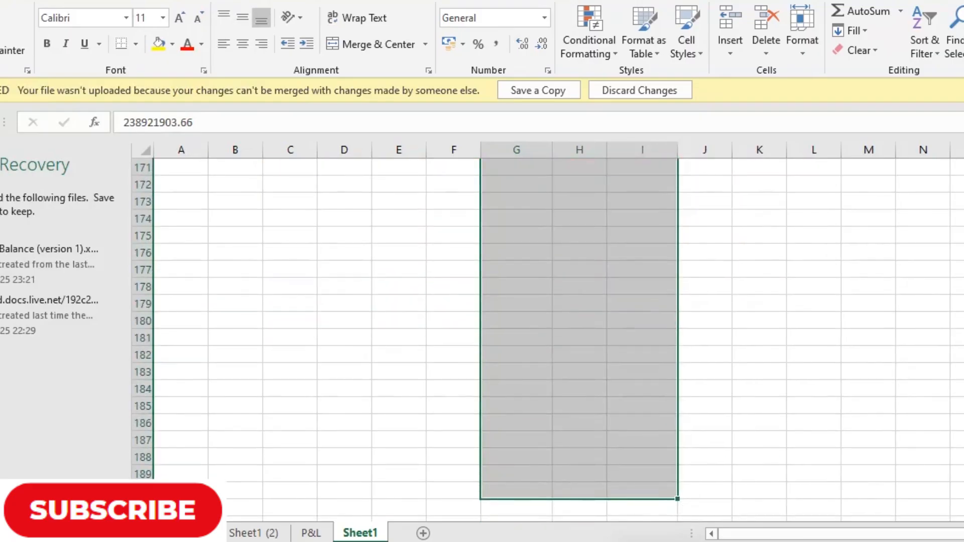
pyautogui.hotkey('ctrl', '1')
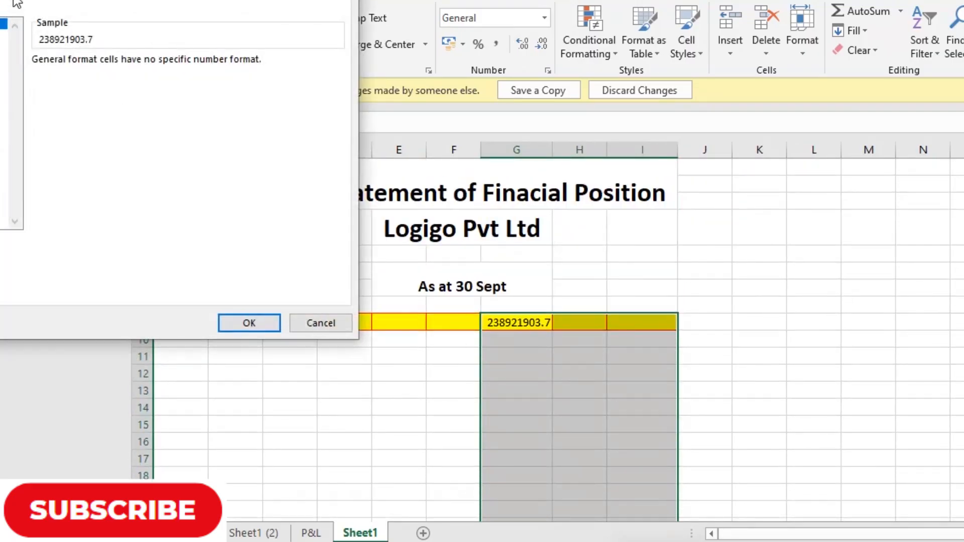
pyautogui.click(3, 46)
pyautogui.click(2, 34)
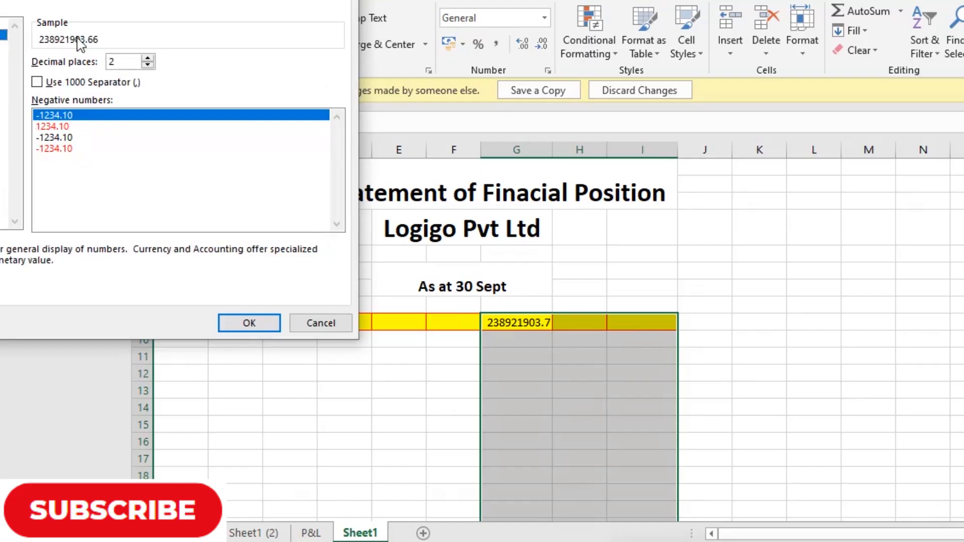
pyautogui.click(148, 64)
pyautogui.click(147, 64)
pyautogui.click(122, 83)
pyautogui.click(249, 322)
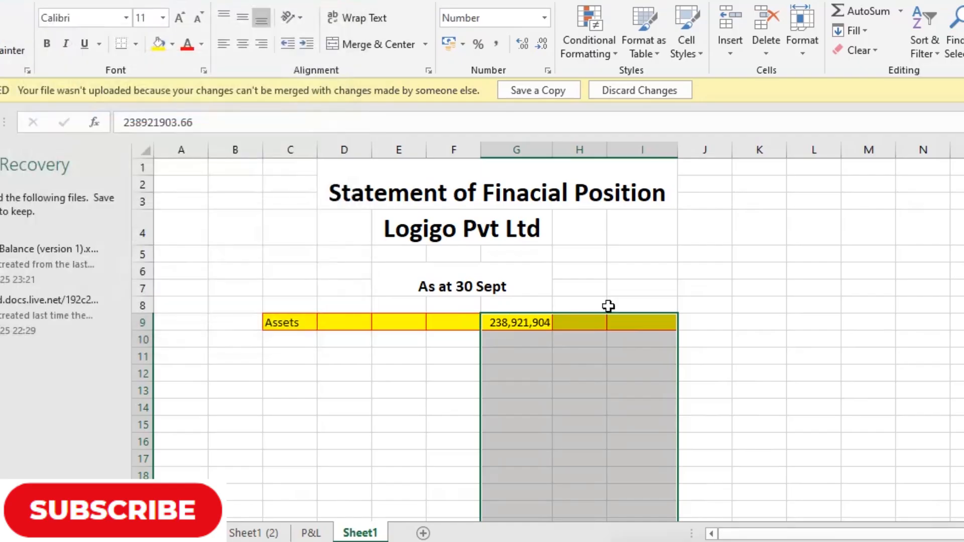
pyautogui.click(885, 267)
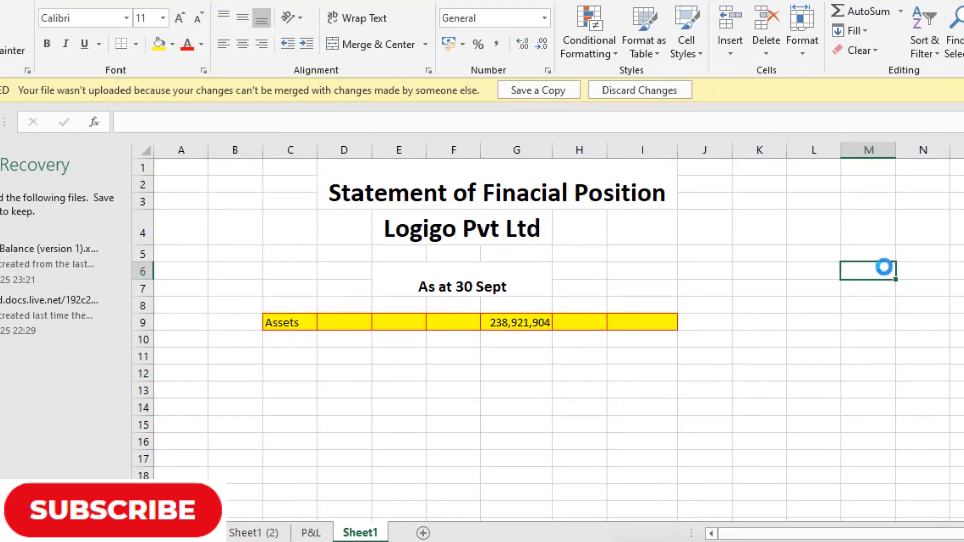
# - Enter "contra assets" in C10, below the Assets label
pyautogui.click(288, 336)
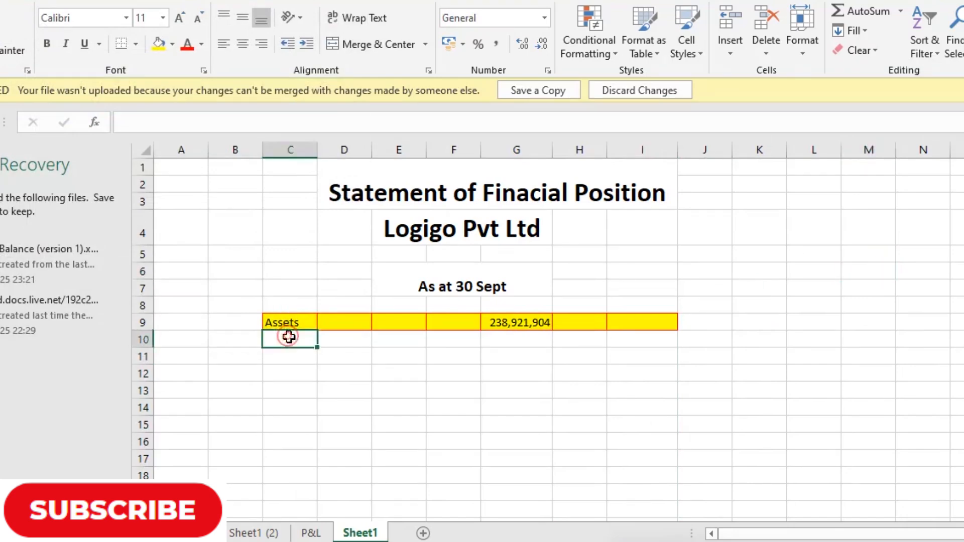
pyautogui.write('contra')
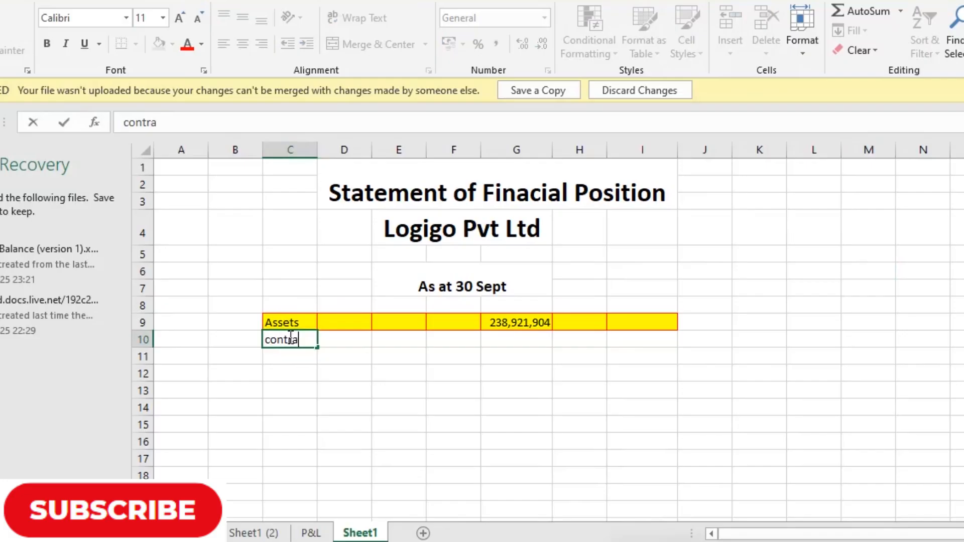
pyautogui.write(' assets')
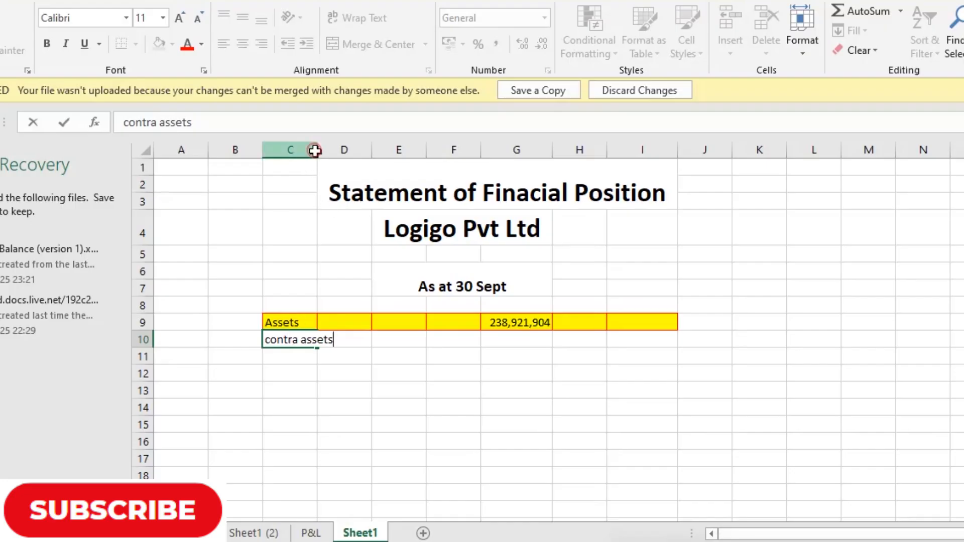
pyautogui.click(313, 150)
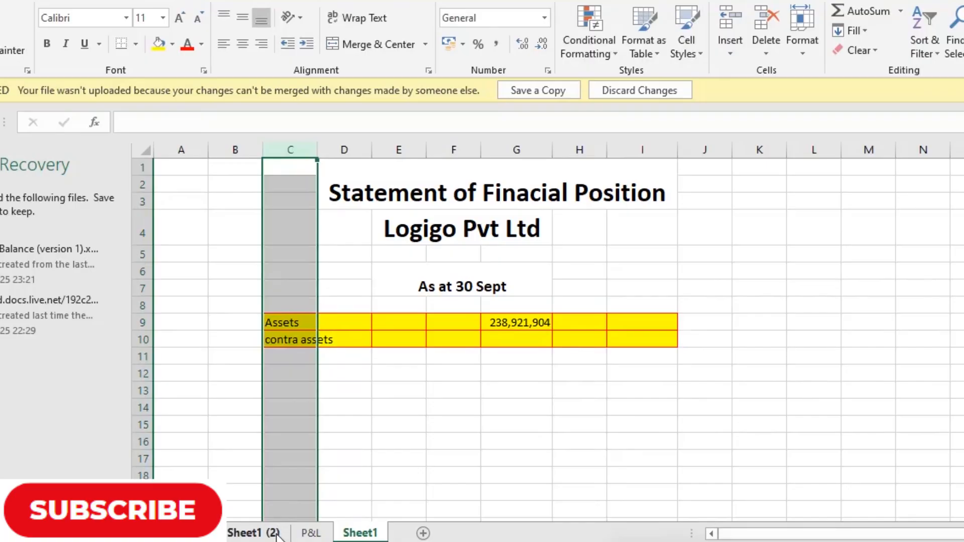
# - Filter the Accounts column of the trial balance on Sheet1 (2) to show only contra asset rows
pyautogui.click(275, 535)
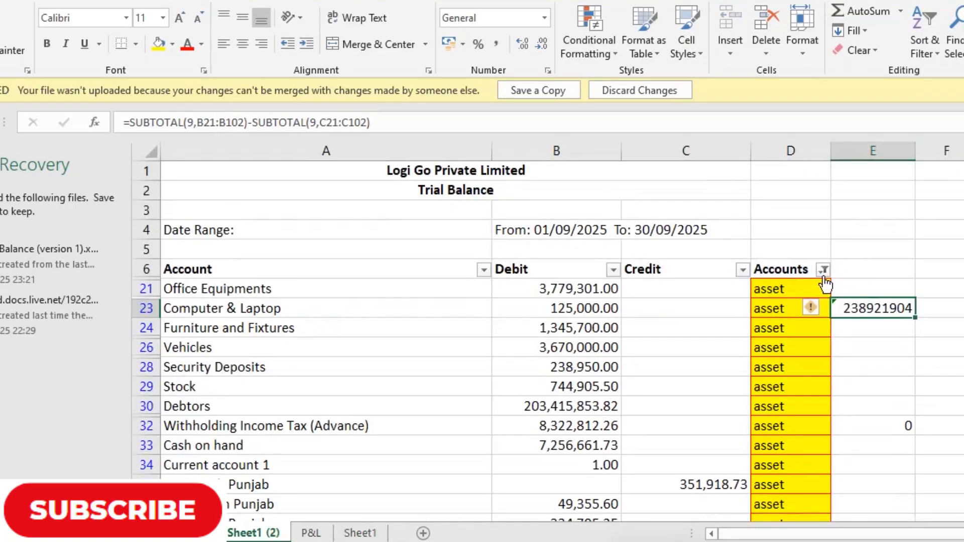
pyautogui.click(822, 273)
pyautogui.click(649, 394)
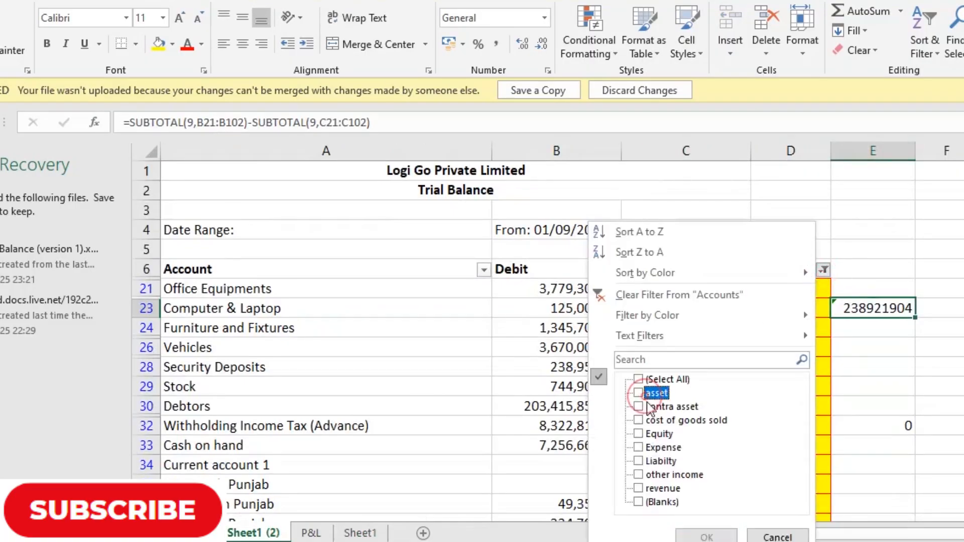
pyautogui.click(647, 407)
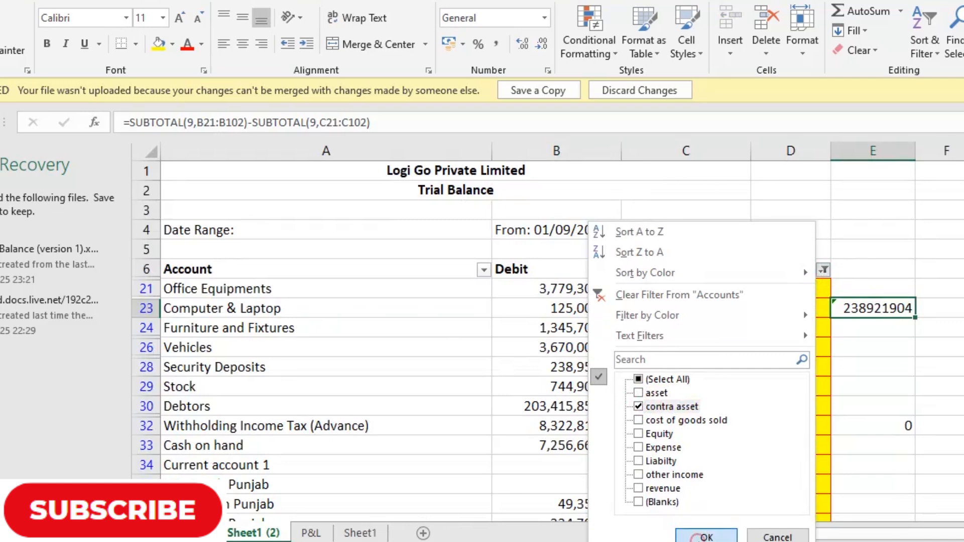
pyautogui.click(707, 535)
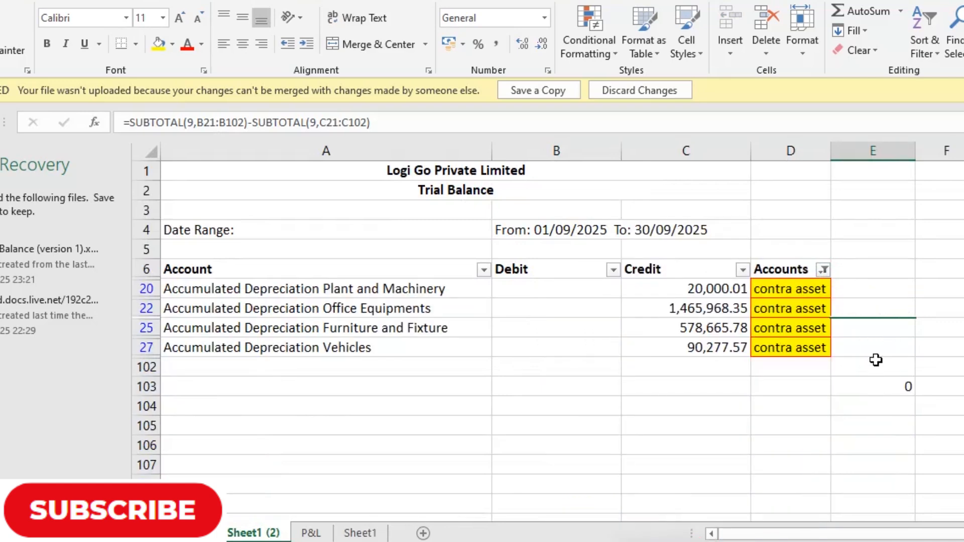
# - Enter =SUBTOTAL(9,C20:C27) in E27 of the trial balance to total the filtered accumulated depreciation credits
pyautogui.click(887, 348)
pyautogui.write('=s')
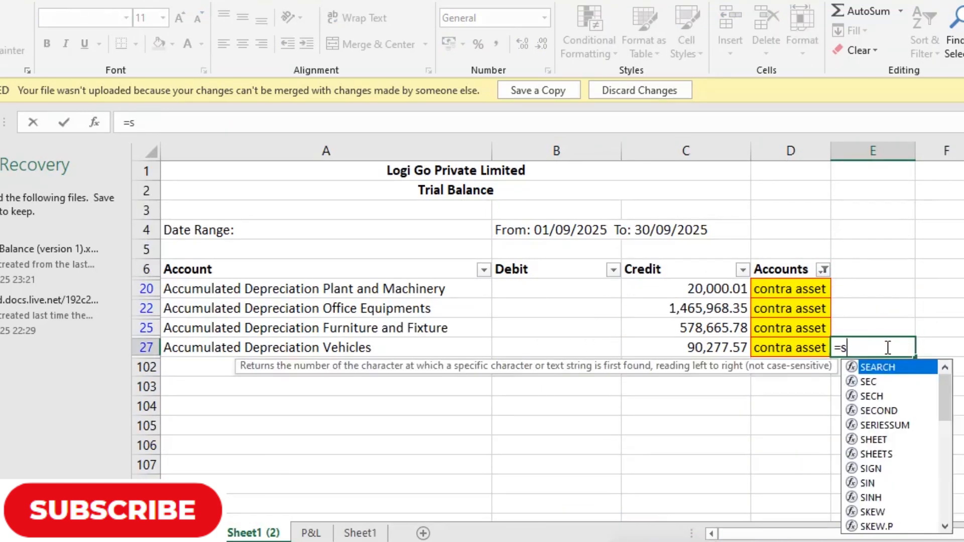
pyautogui.write('ubtota')
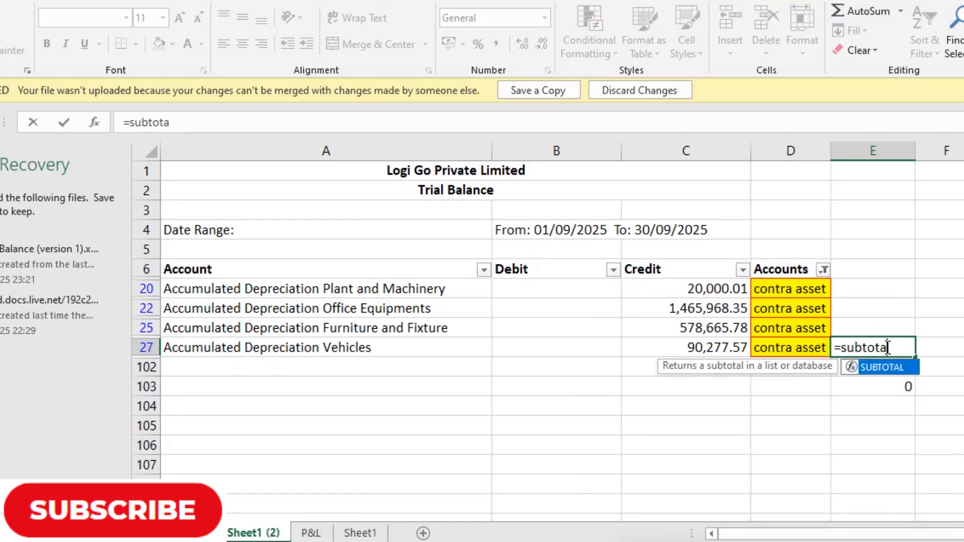
pyautogui.write('l(9,')
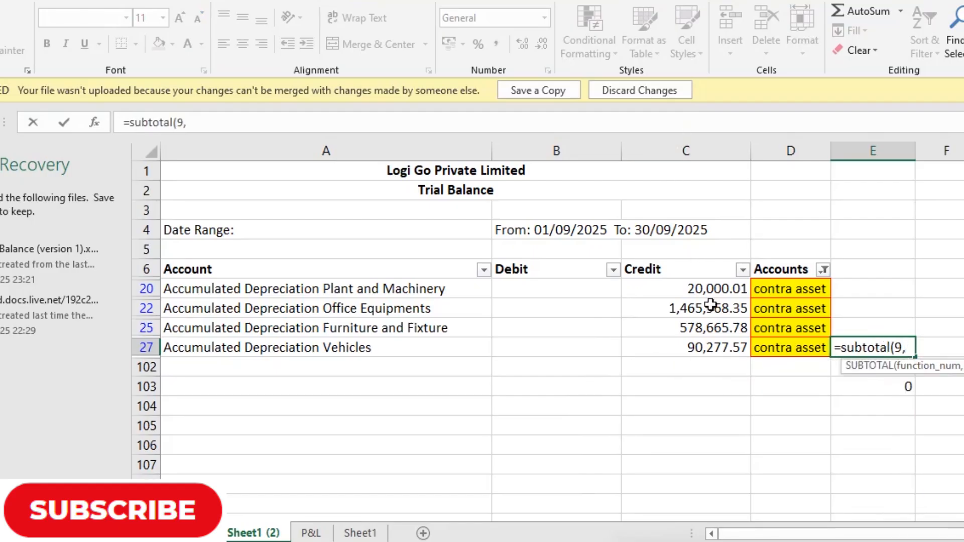
pyautogui.moveTo(704, 287); pyautogui.dragTo(698, 345)
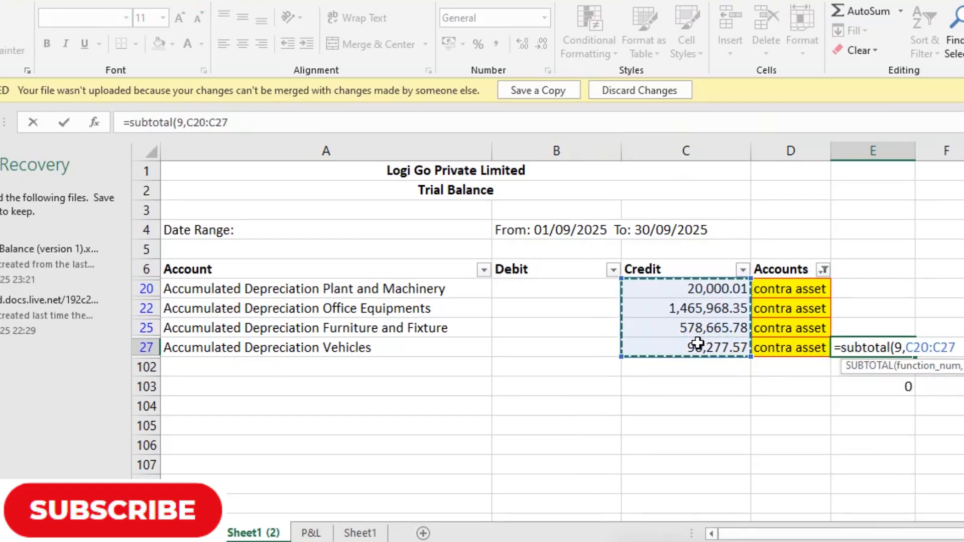
pyautogui.write(')')
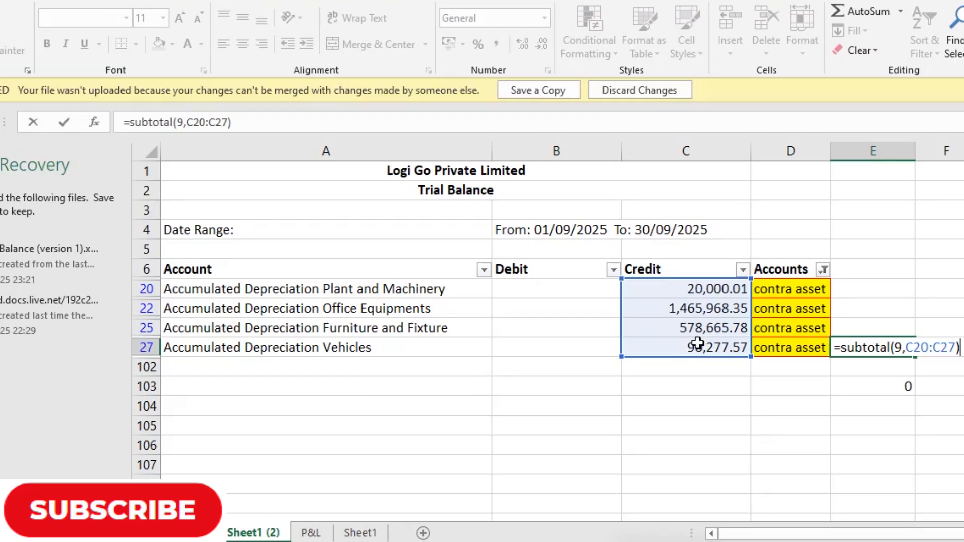
pyautogui.press('Return')
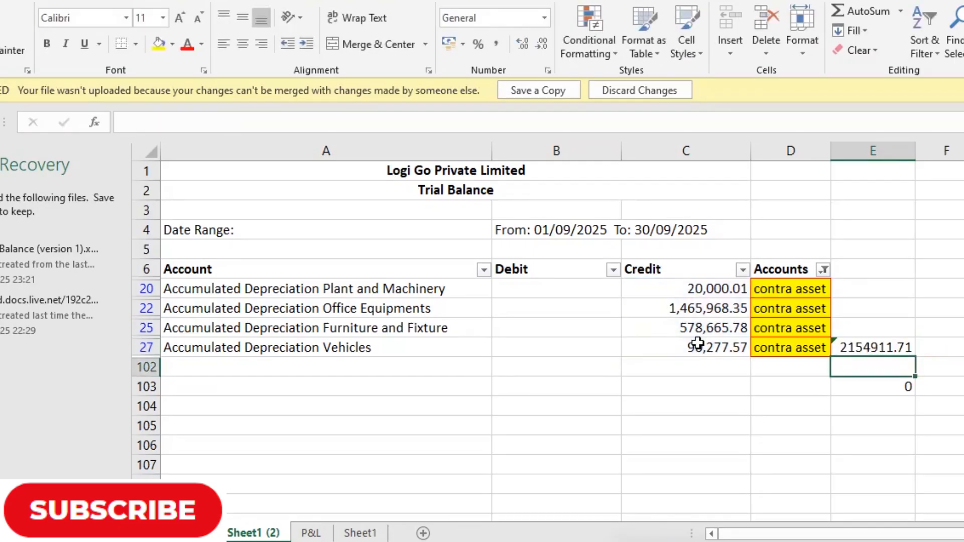
# - Copy the contra asset subtotal from E27 and paste it as a value into G10 of the contra assets row on Sheet1
pyautogui.click(873, 348)
pyautogui.hotkey('ctrl', 'c')
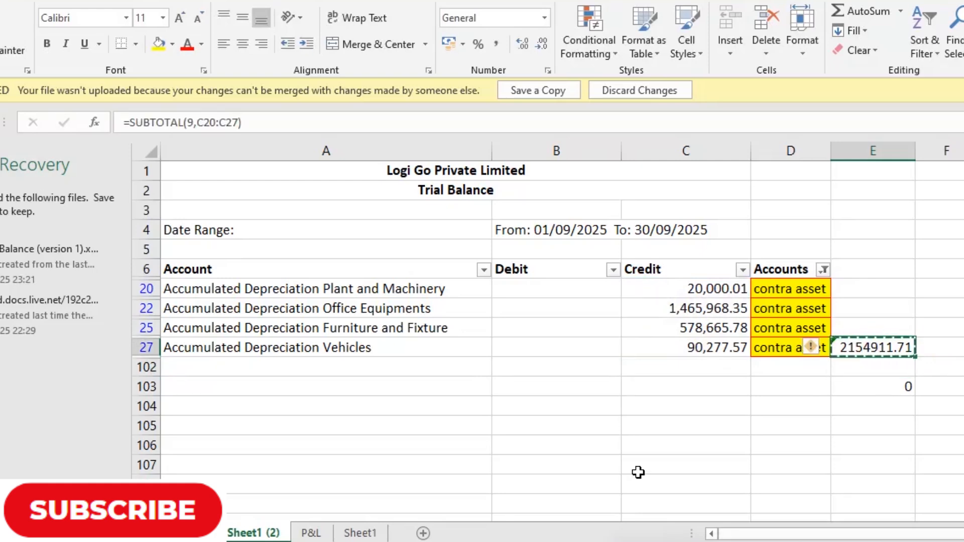
pyautogui.click(375, 535)
pyautogui.click(519, 341)
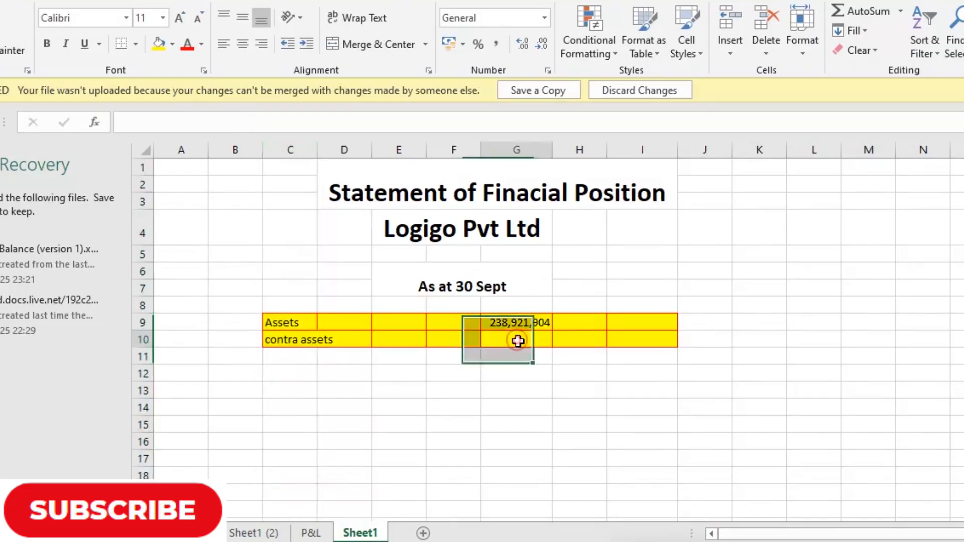
pyautogui.hotkey('ctrl', 'alt', 'v')
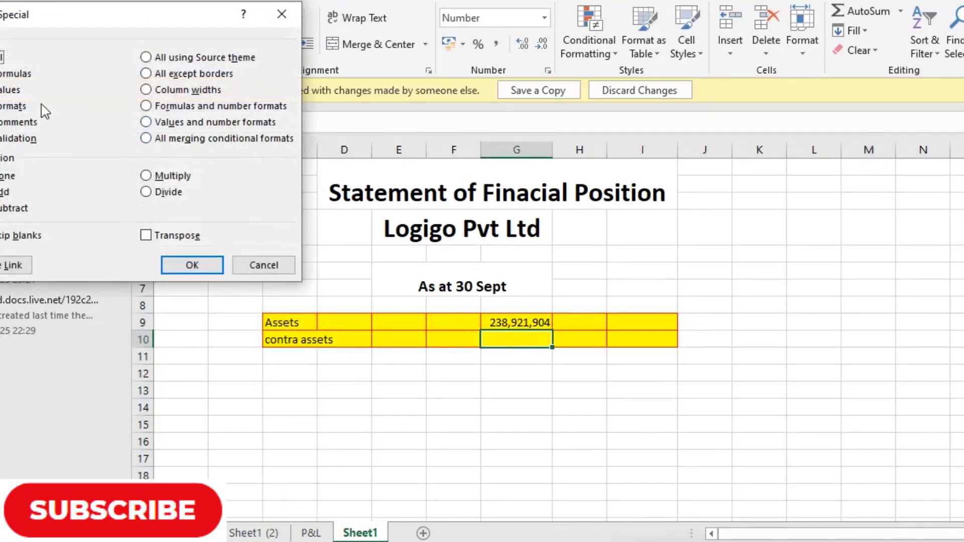
pyautogui.click(17, 93)
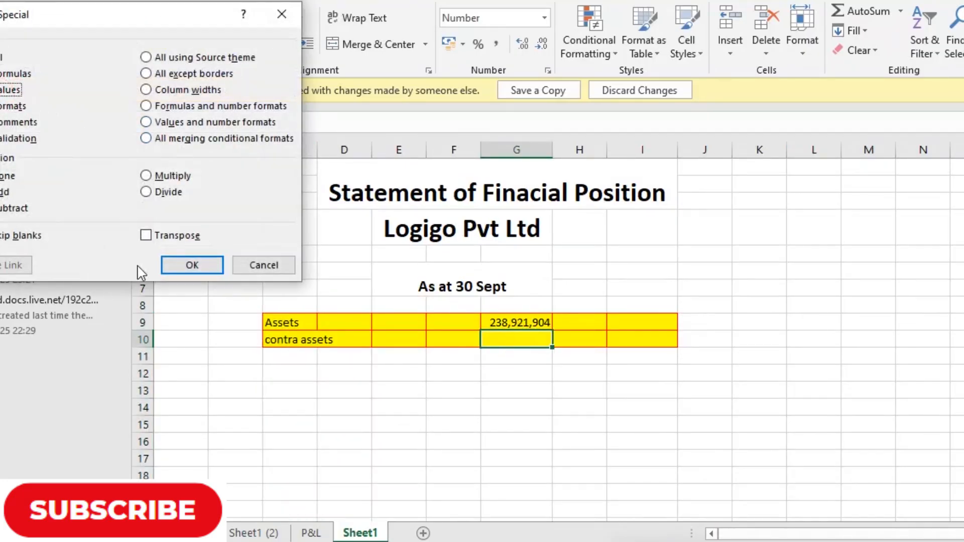
pyautogui.click(173, 262)
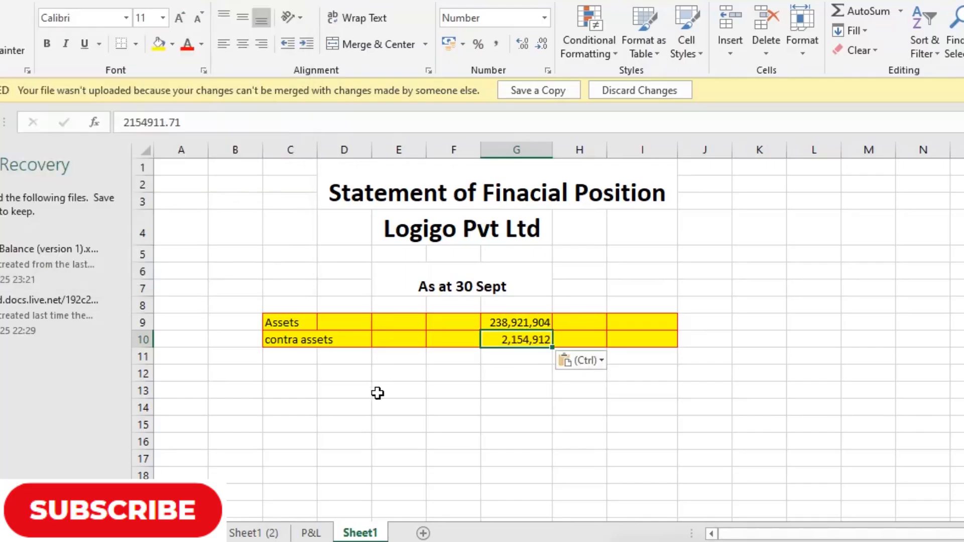
pyautogui.hotkey('ctrl', '1')
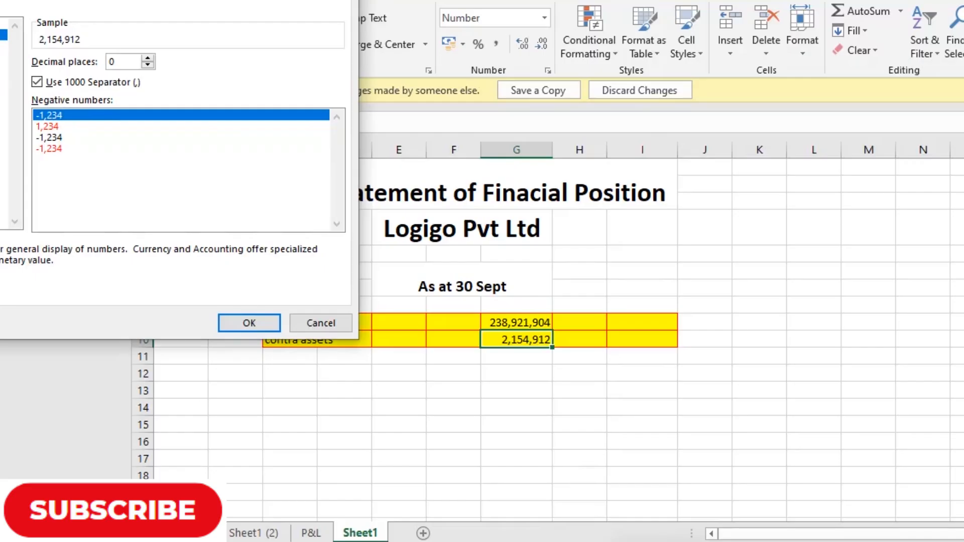
pyautogui.click(2, 57)
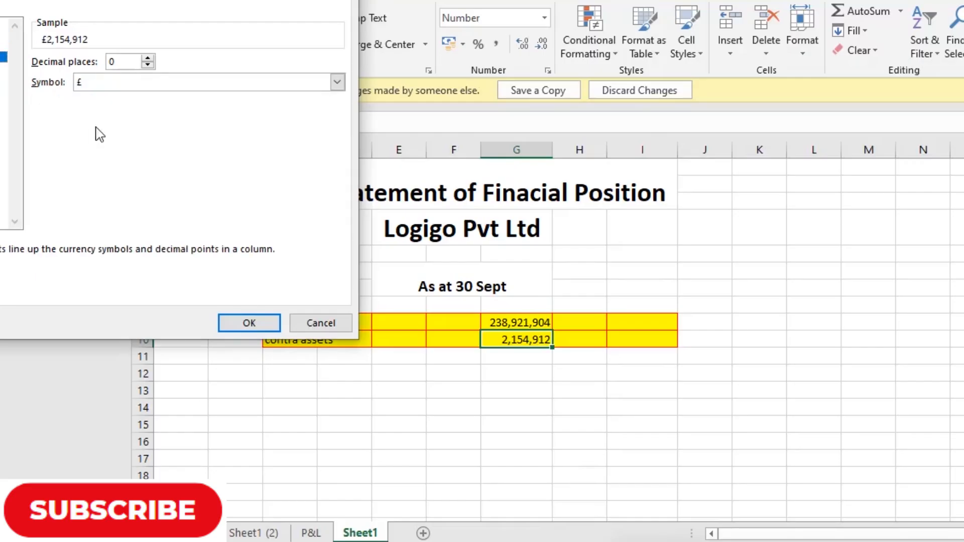
pyautogui.click(338, 82)
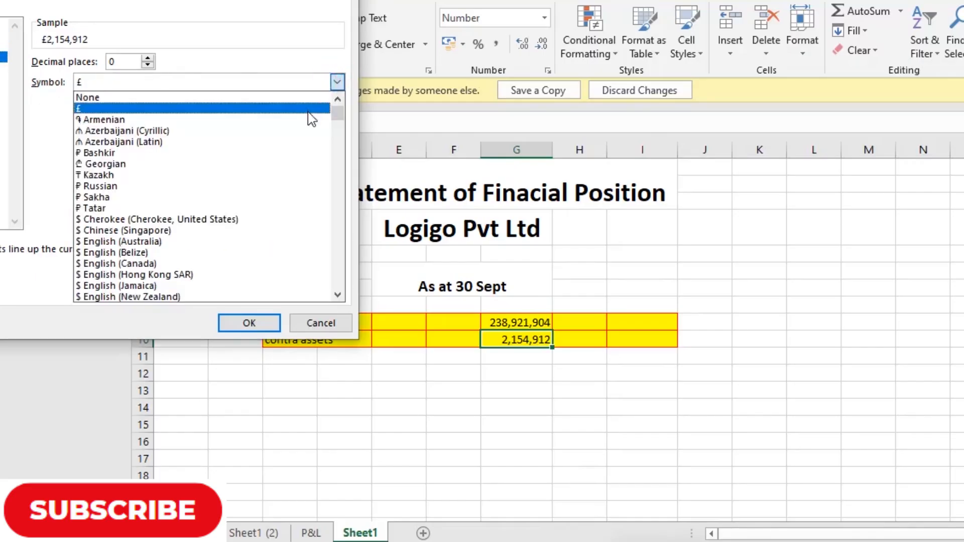
pyautogui.click(260, 99)
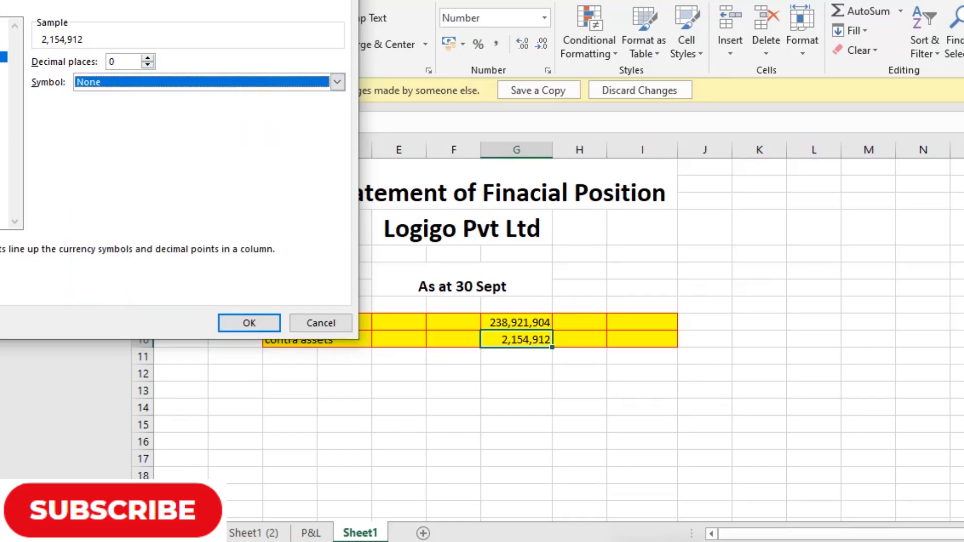
pyautogui.click(3, 35)
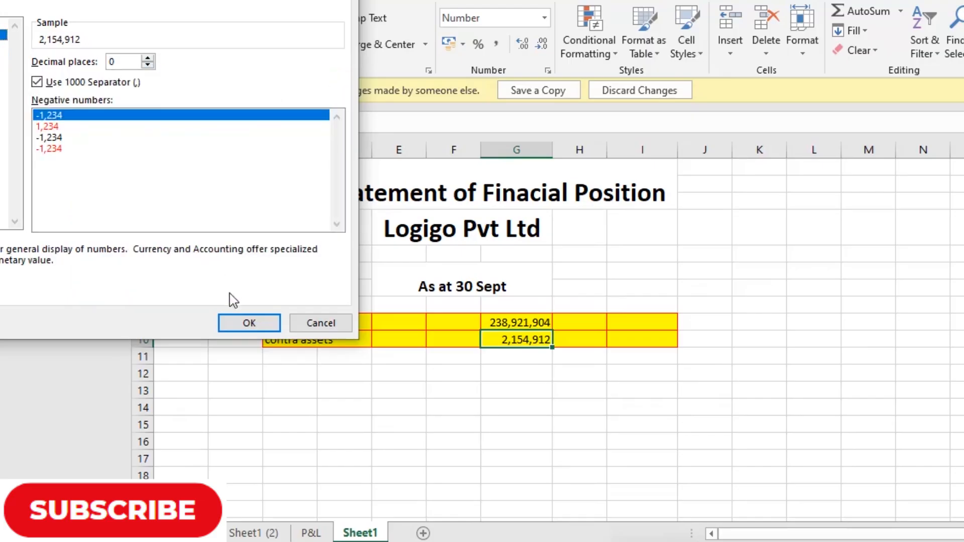
pyautogui.click(246, 322)
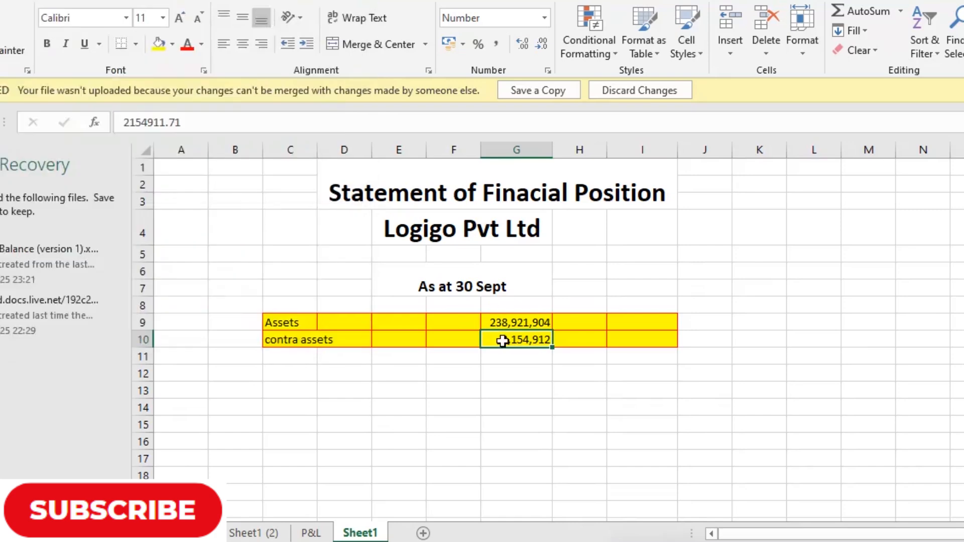
# - Make the contra assets amount in G10 negative, as -2154911.71
pyautogui.doubleClick(496, 340)
pyautogui.write('-')
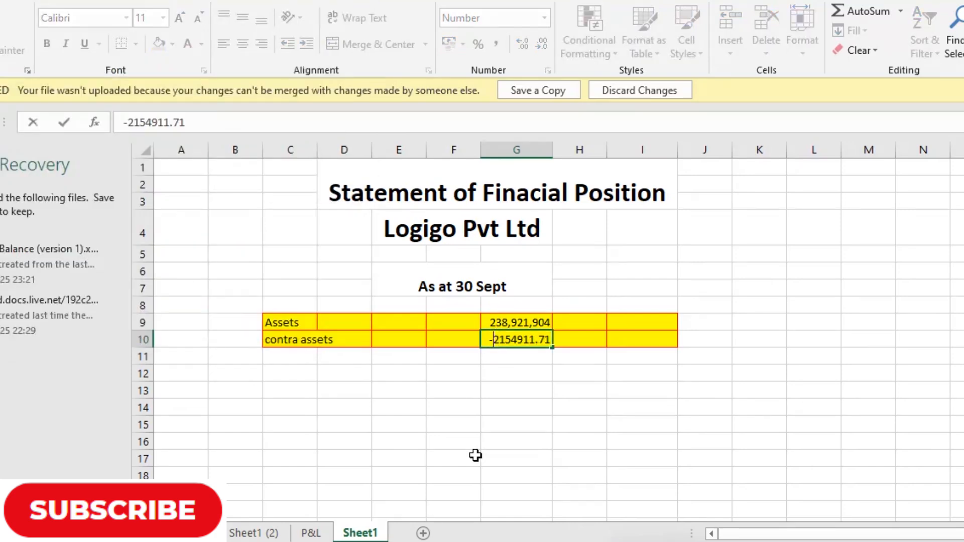
pyautogui.press('Return')
pyautogui.press('Return')
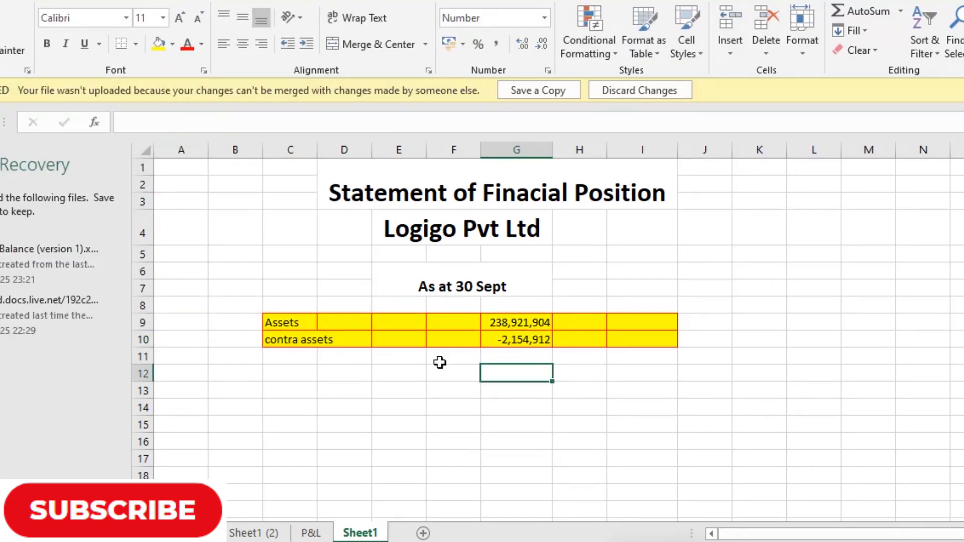
# - Enter the label "Total Net Assets" in C11, below contra assets
pyautogui.click(309, 354)
pyautogui.write('To')
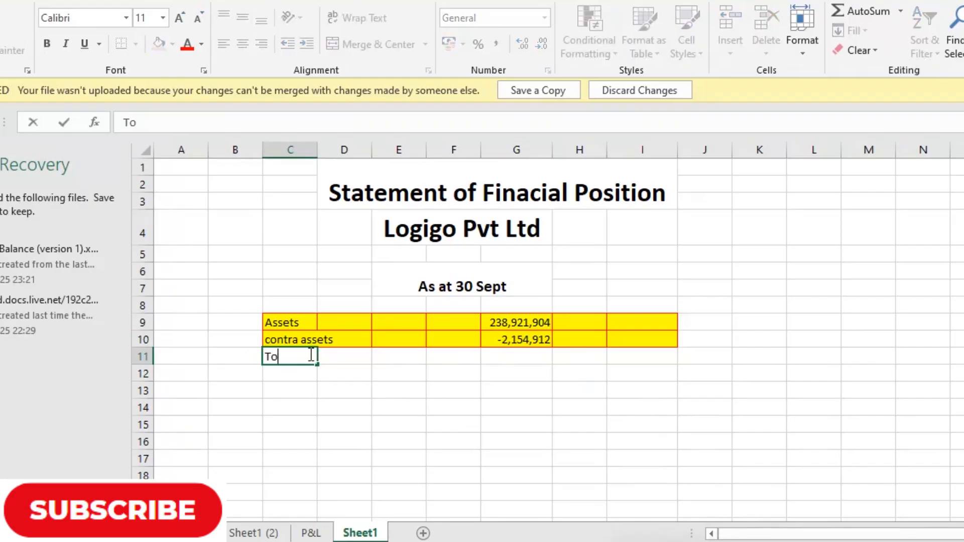
pyautogui.write('tal Net Assets')
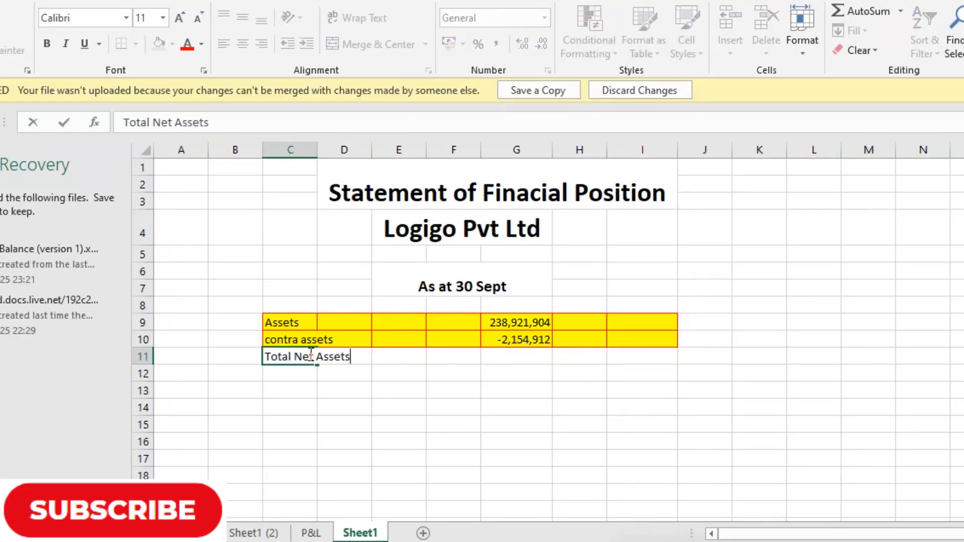
pyautogui.press('Return')
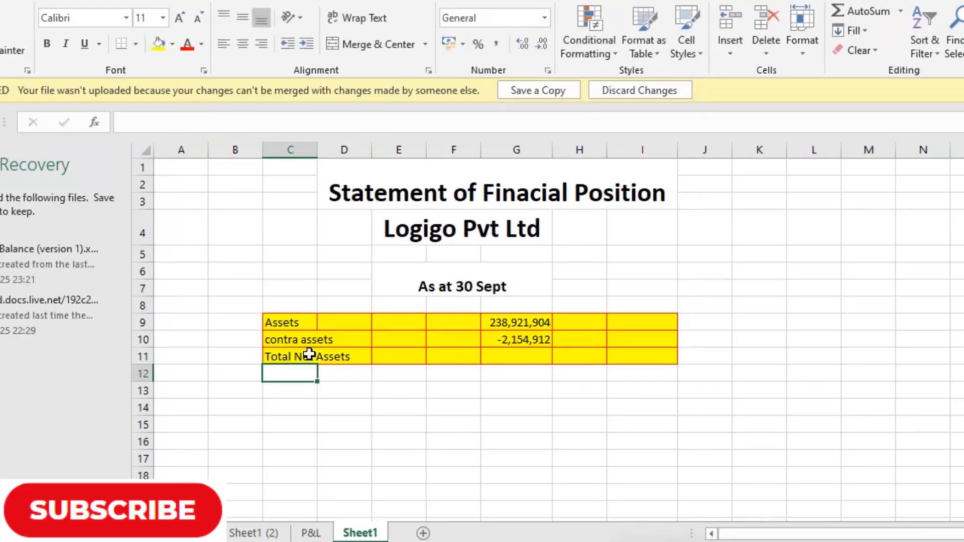
# - Enter a formula in G11 that nets the Assets amount in G9 with the negative contra assets in G10, and bold the Total Net Assets label
pyautogui.click(509, 358)
pyautogui.write('=')
pyautogui.click(524, 320)
pyautogui.write('-')
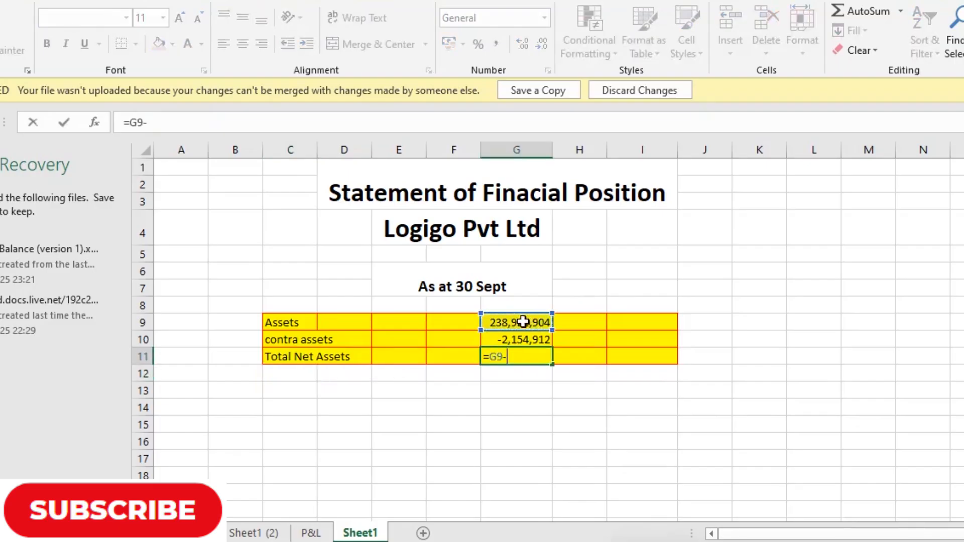
pyautogui.click(519, 340)
pyautogui.press('Return')
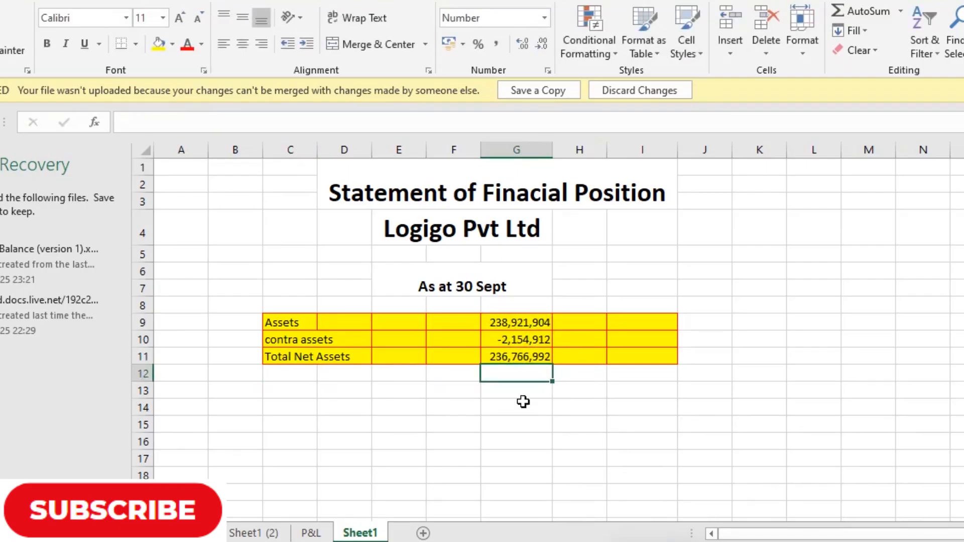
pyautogui.click(297, 357)
pyautogui.click(47, 43)
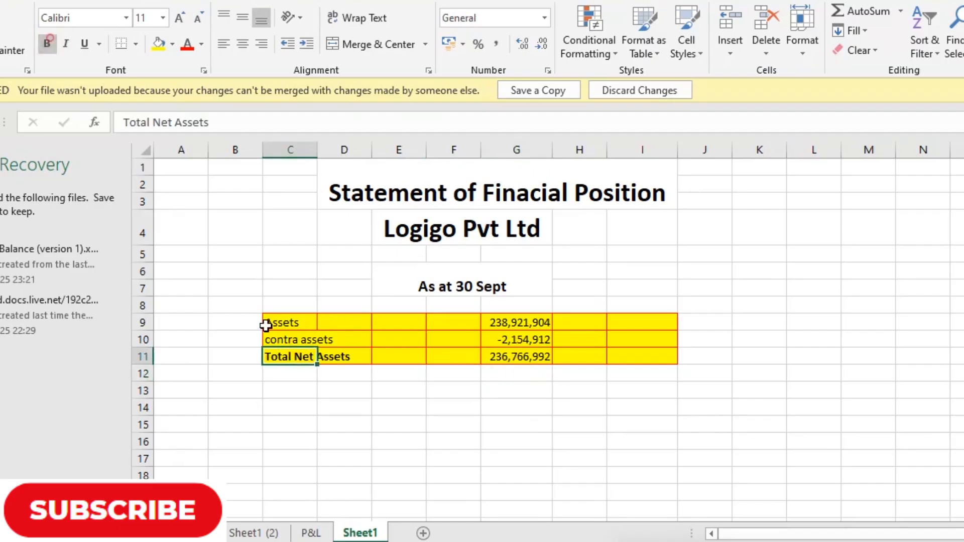
# - Enter the label "Equity" in C12, below Total Net Assets
pyautogui.click(282, 375)
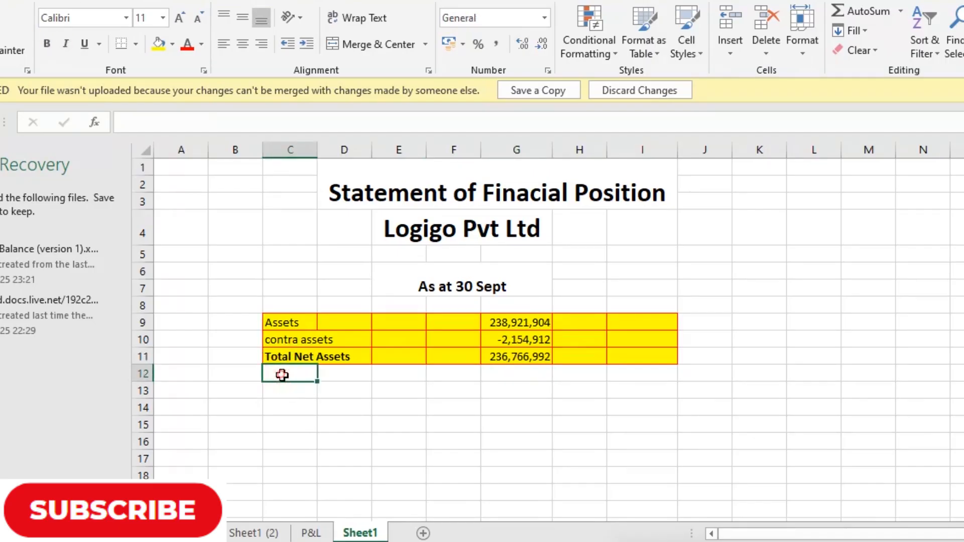
pyautogui.write('Equity')
pyautogui.press('Return')
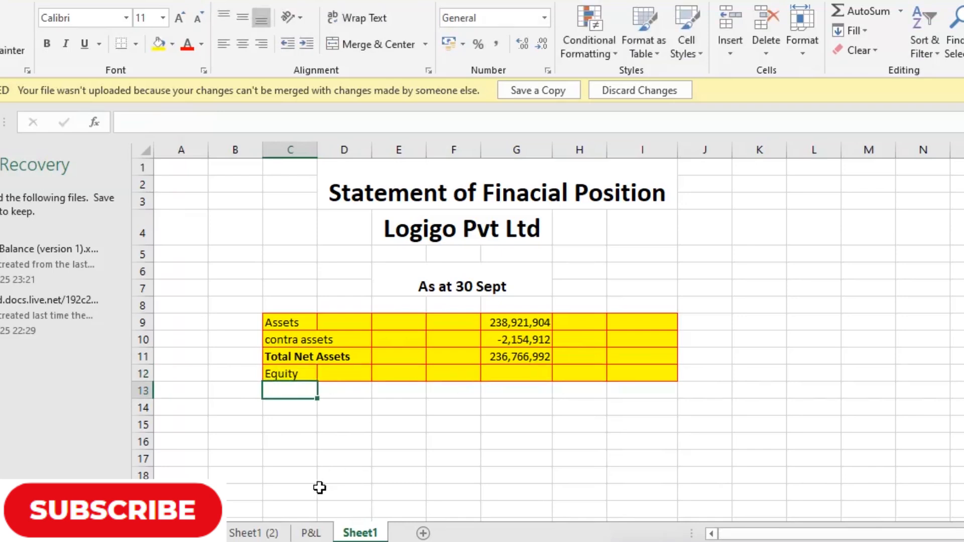
# - Filter the trial balance's Accounts column to Equity only and select the Credit amounts of Capital and Accumulated Reserves
pyautogui.click(274, 534)
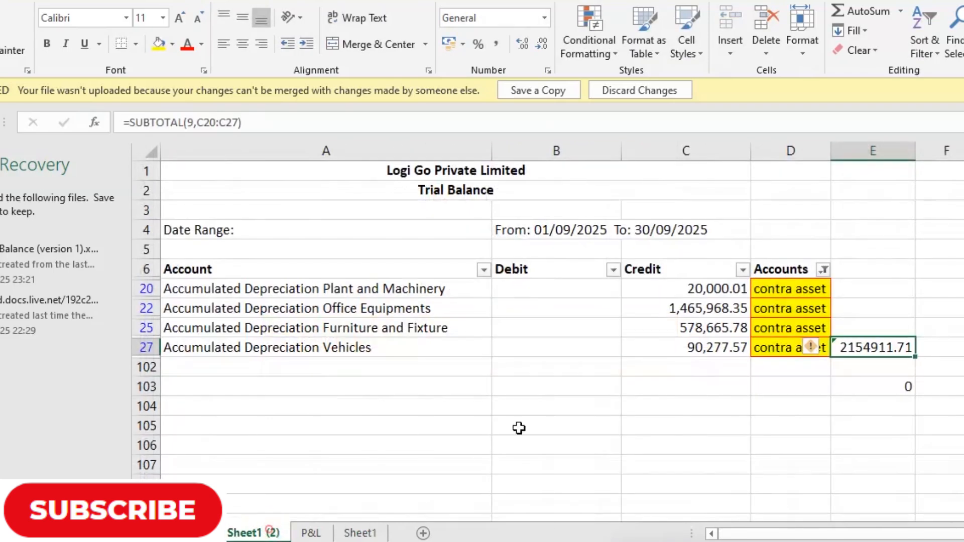
pyautogui.click(823, 269)
pyautogui.click(648, 408)
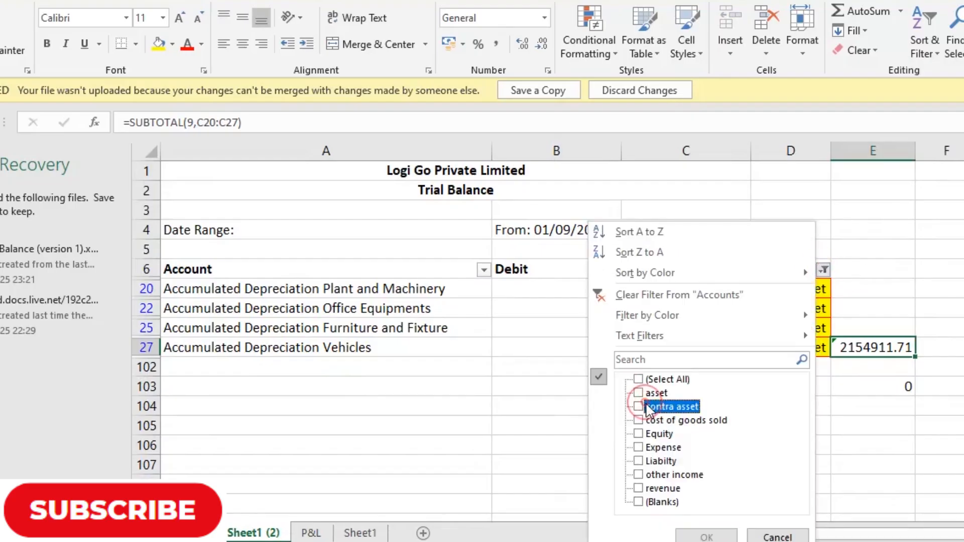
pyautogui.click(648, 435)
pyautogui.click(703, 536)
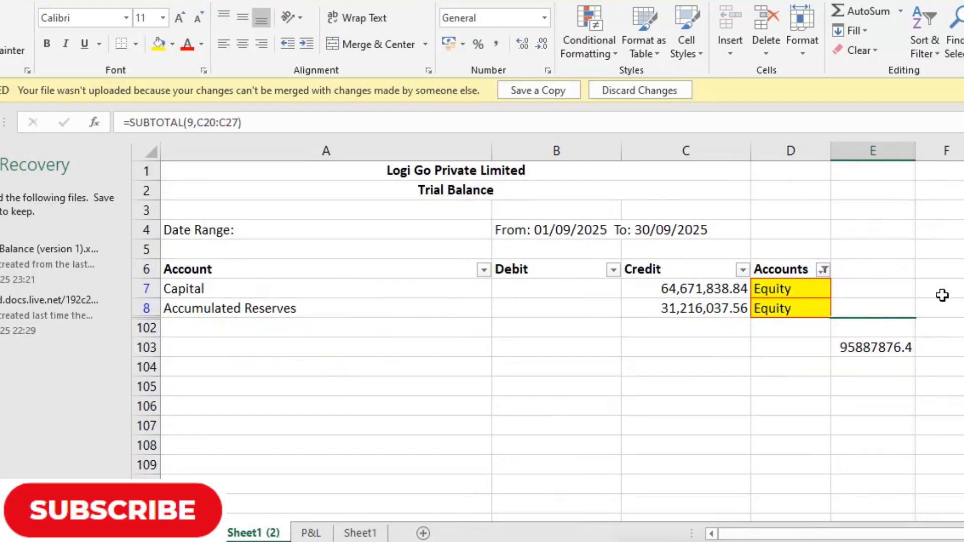
pyautogui.moveTo(670, 292); pyautogui.dragTo(675, 309)
pyautogui.moveTo(720, 498); pyautogui.dragTo(716, 454)
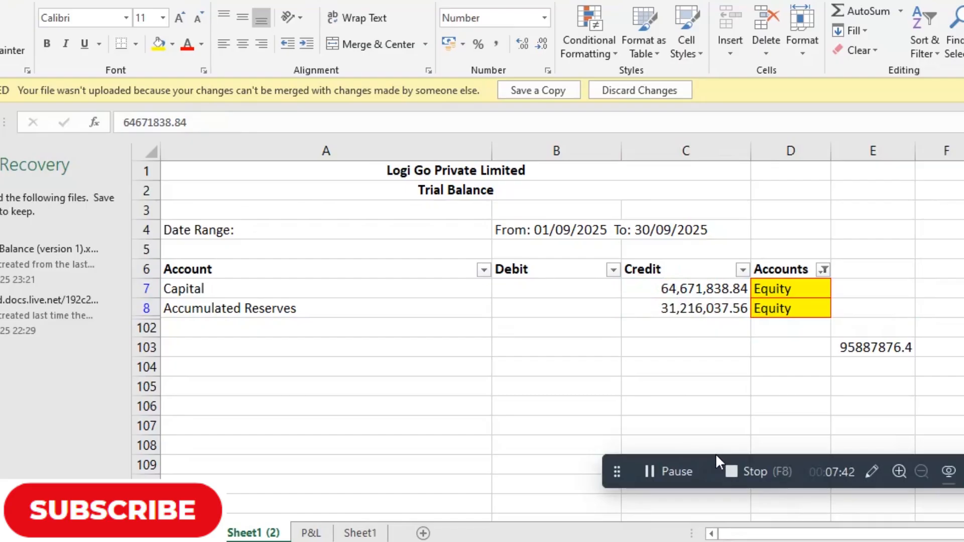
# - Copy the equity subtotal in E103 of the trial balance and paste it as values into G12, the Equity row on Sheet1
pyautogui.moveTo(716, 454); pyautogui.dragTo(717, 540)
pyautogui.click(872, 346)
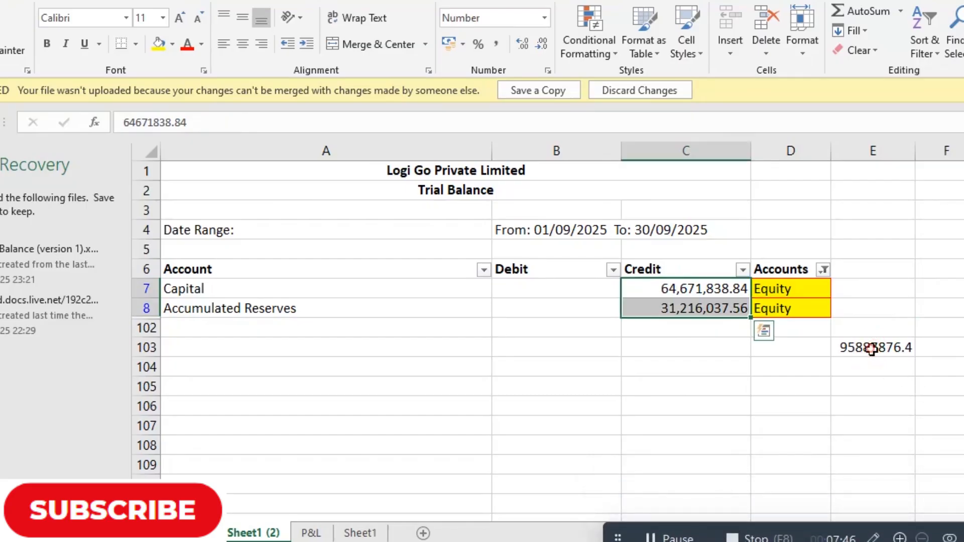
pyautogui.click(872, 348)
pyautogui.hotkey('ctrl', 'c')
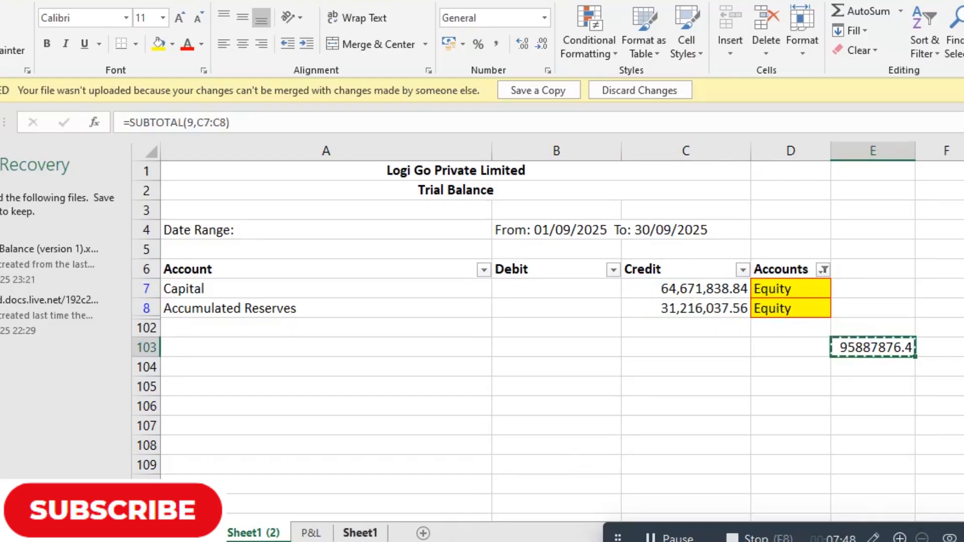
pyautogui.click(361, 533)
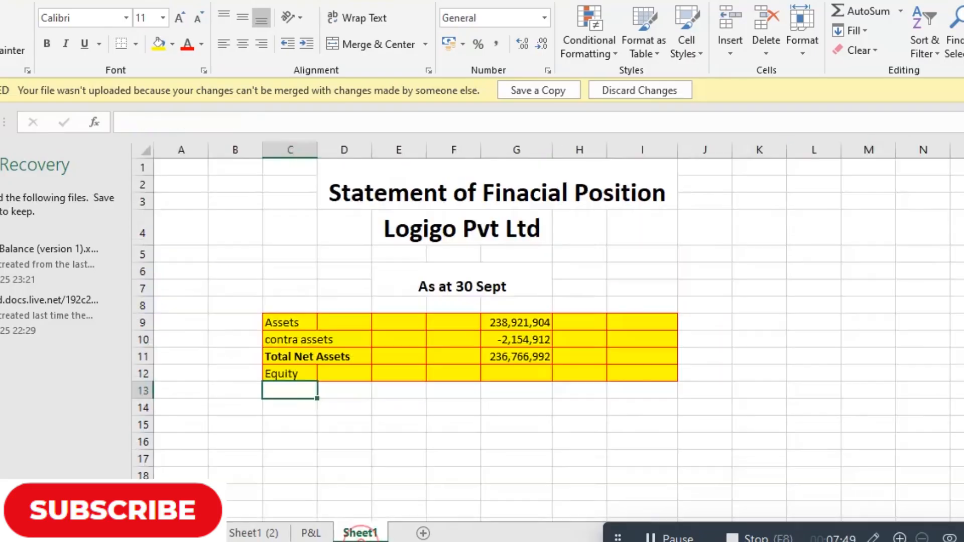
pyautogui.click(520, 374)
pyautogui.hotkey('ctrl', 'alt', 'v')
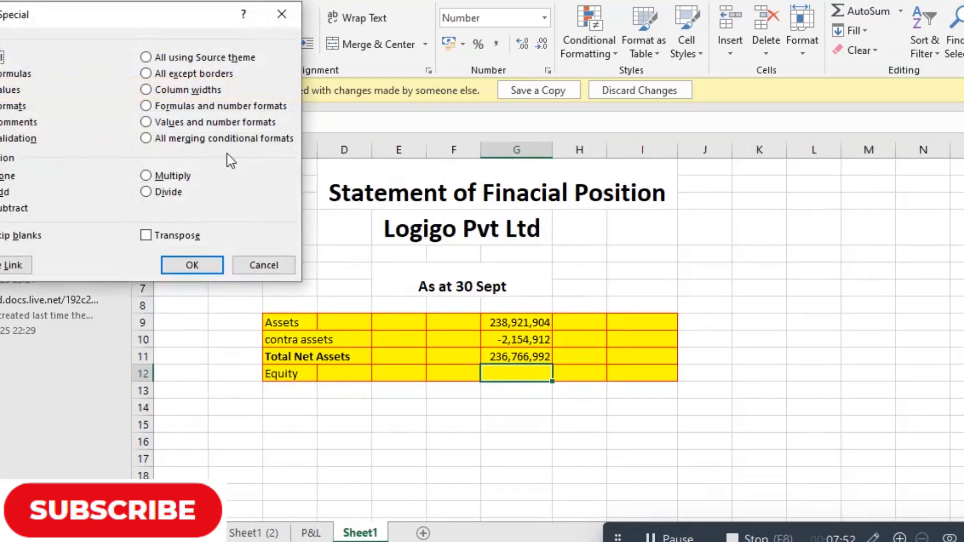
pyautogui.click(7, 91)
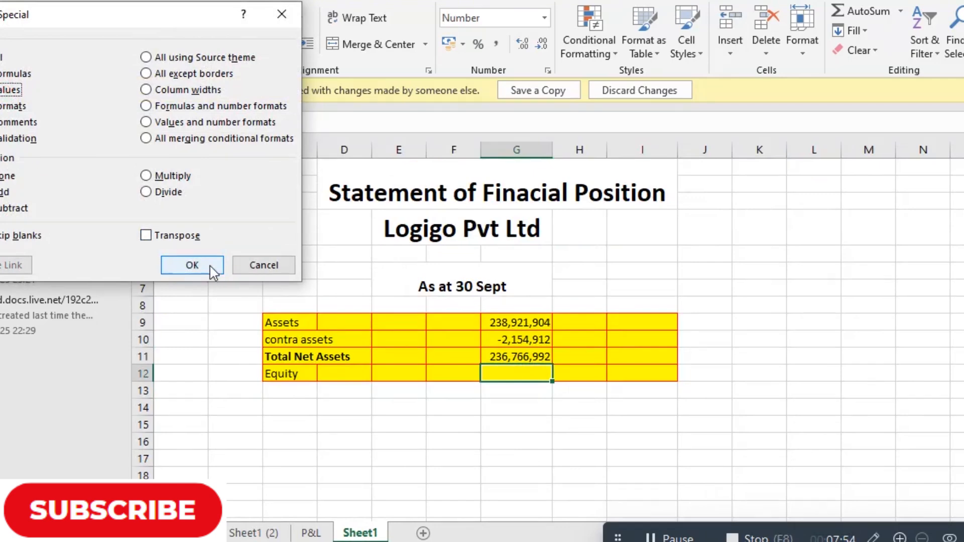
pyautogui.click(201, 266)
# - Enter the label "Retained Earning" in C13, below Equity
pyautogui.click(301, 392)
pyautogui.write('Retained ')
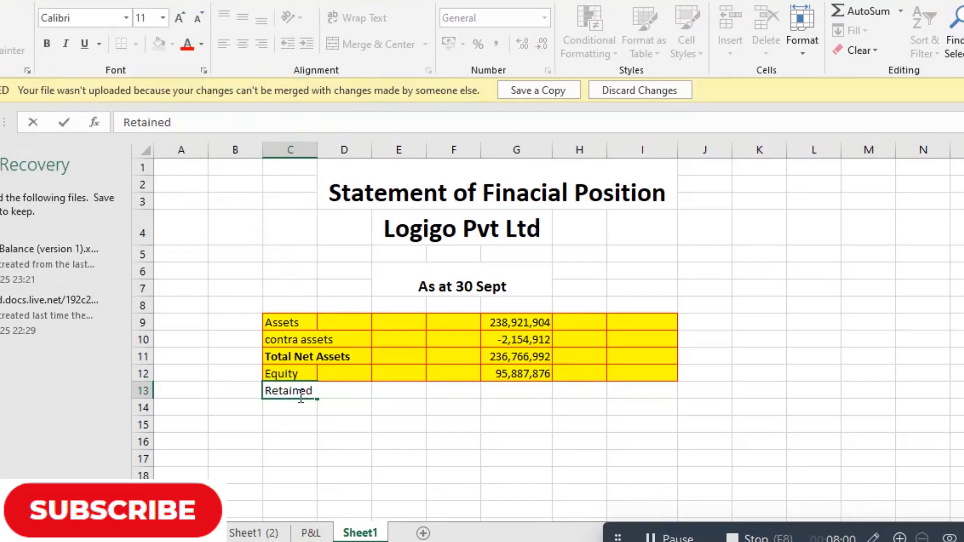
pyautogui.write('Earning')
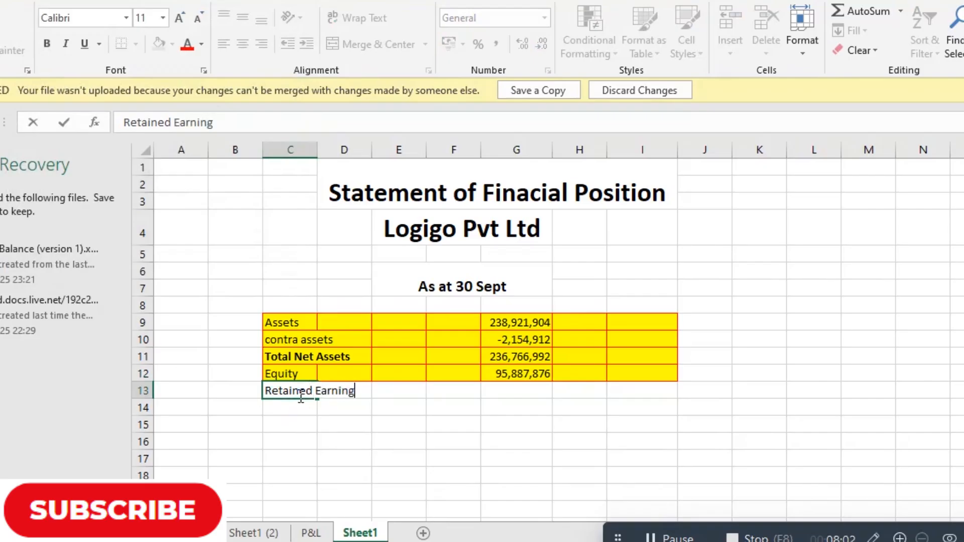
pyautogui.press('Return')
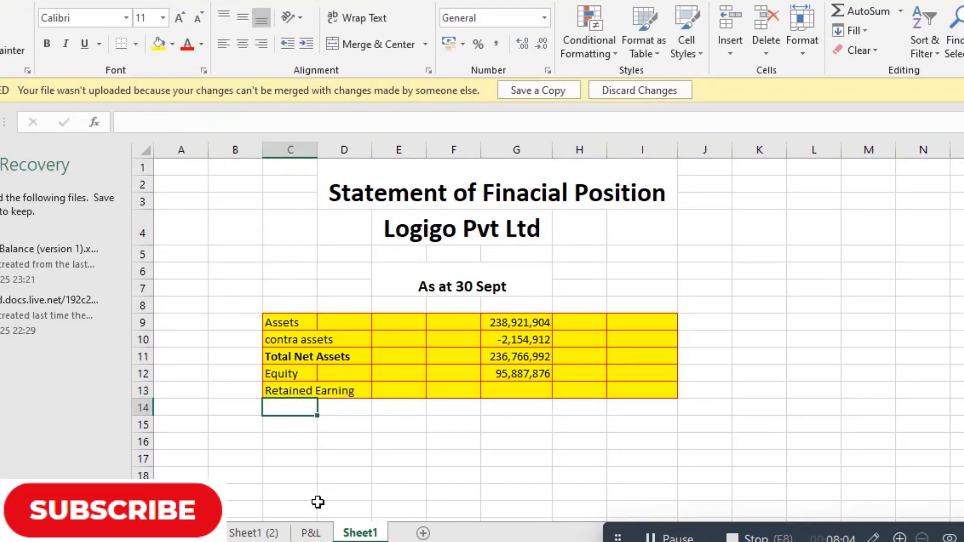
# - Copy the PBT + other income amount from the P&L sheet and paste it as values into G13, the Retained Earning row on Sheet1
pyautogui.click(312, 533)
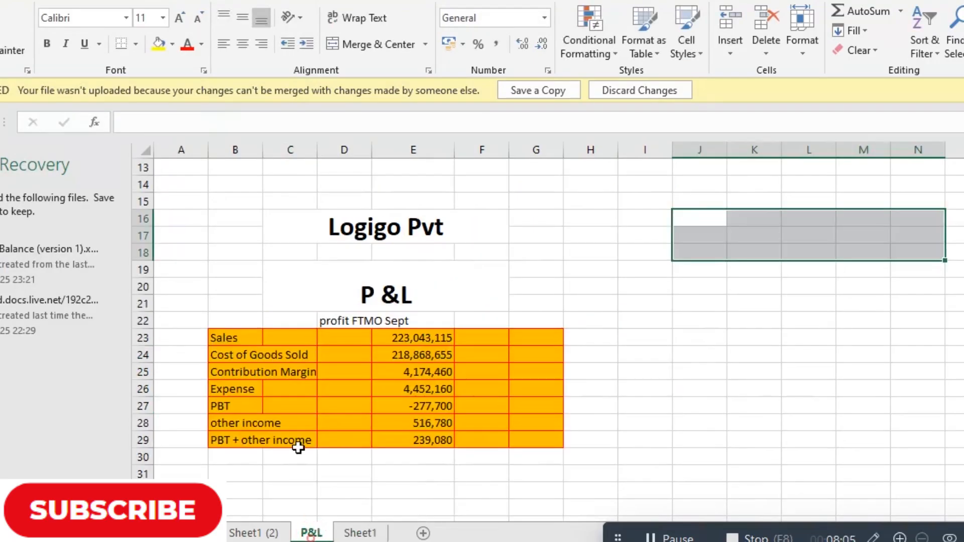
pyautogui.click(425, 440)
pyautogui.hotkey('ctrl', 'c')
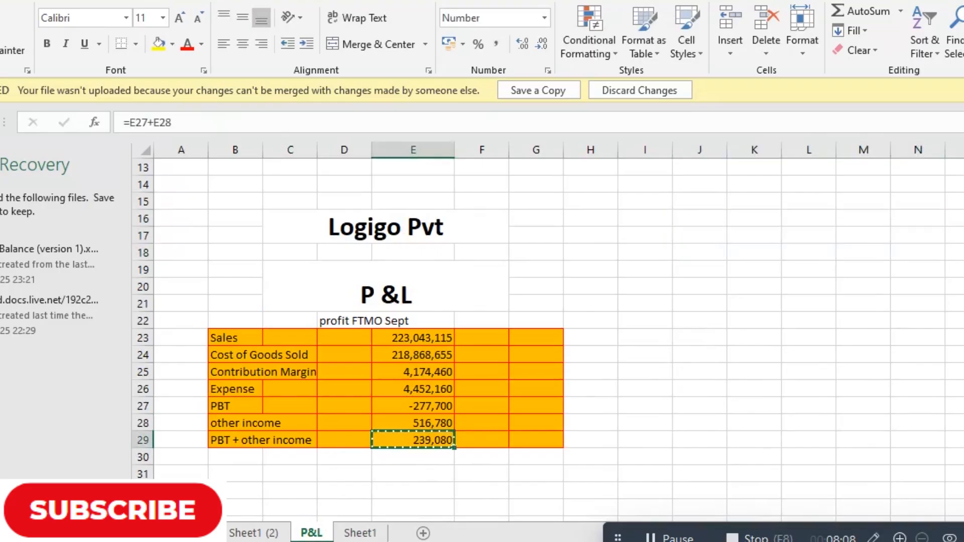
pyautogui.click(354, 534)
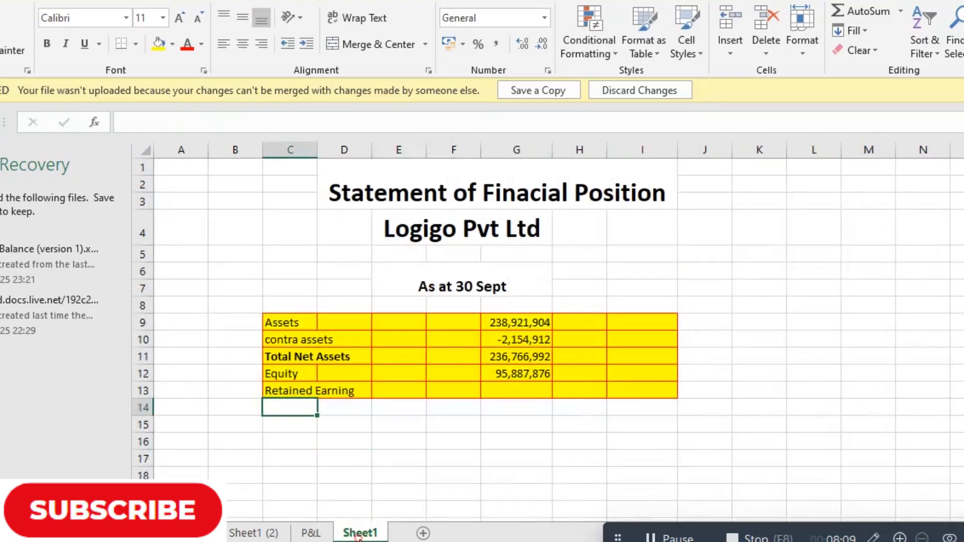
pyautogui.click(503, 391)
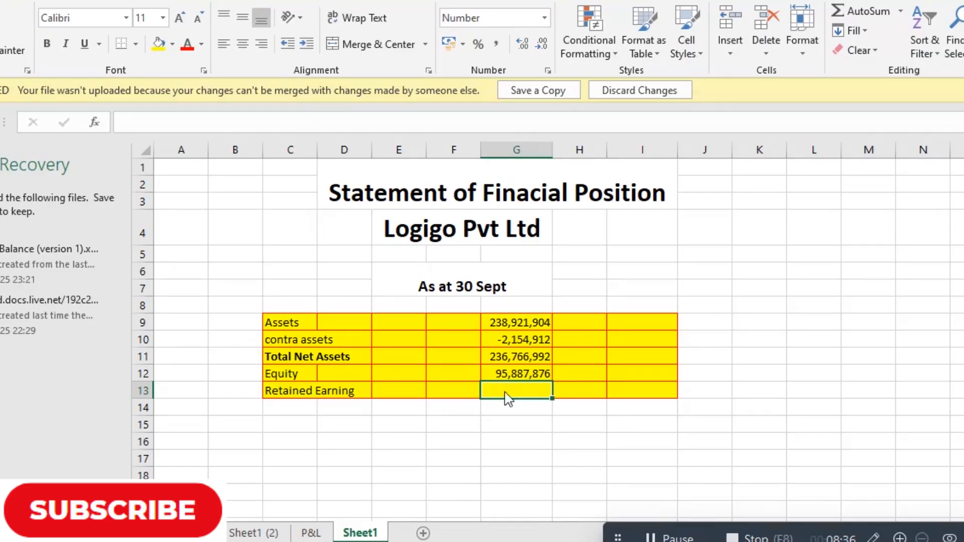
pyautogui.hotkey('ctrl', 'alt', 'v')
pyautogui.click(10, 91)
pyautogui.click(184, 266)
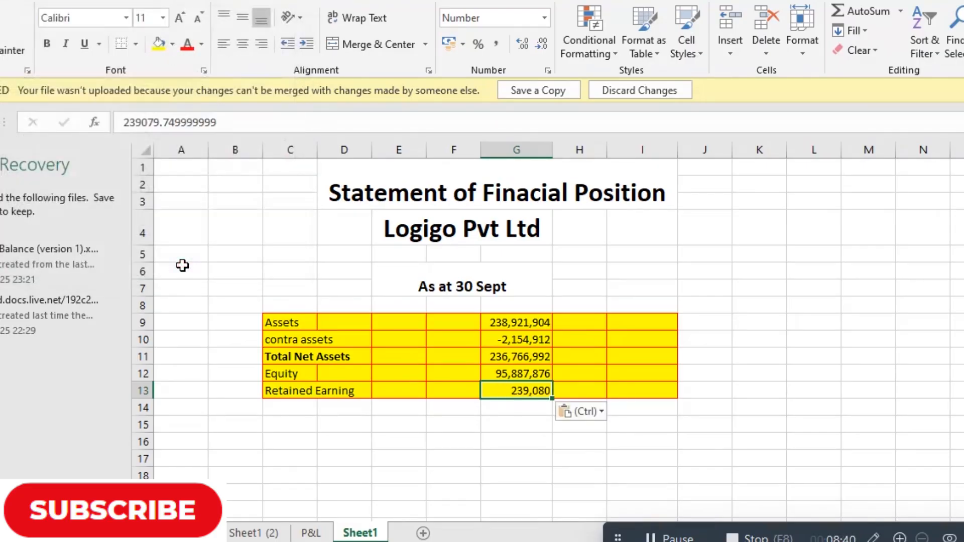
pyautogui.click(274, 403)
pyautogui.write('Total')
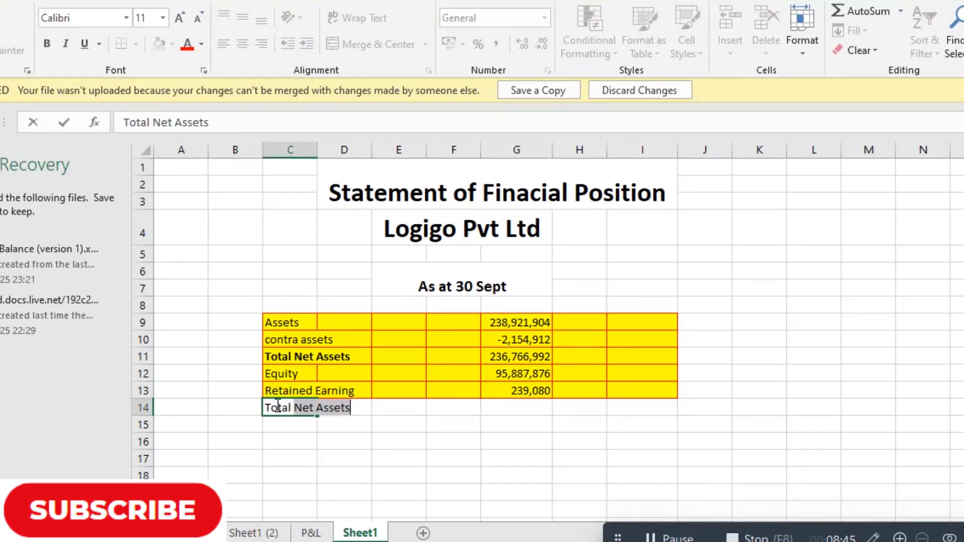
pyautogui.press('Up')
pyautogui.write('E')
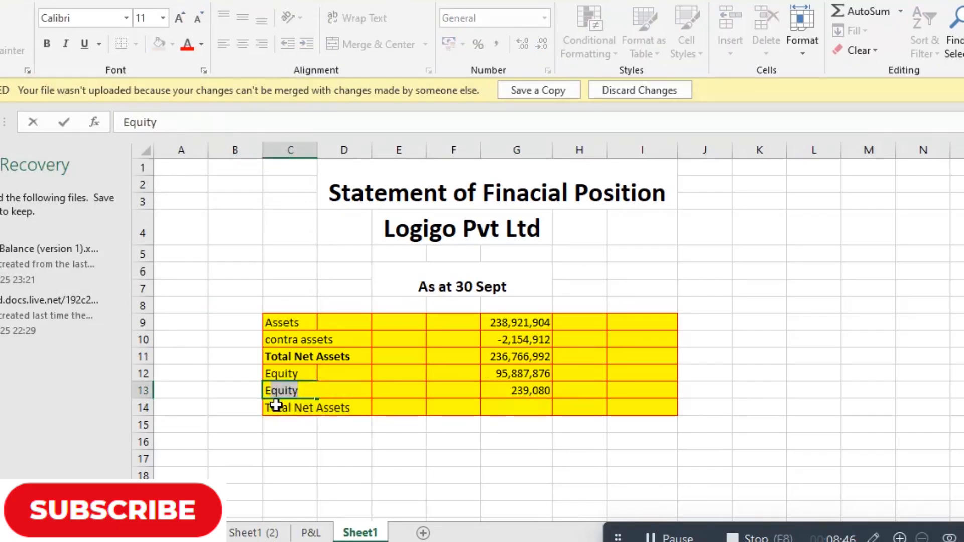
# - Re-enter the label "Retained Earning" in C13 in place of the accidental entry
pyautogui.press('BackSpace')
pyautogui.press('BackSpace')
pyautogui.write('Retained')
pyautogui.press('Return')
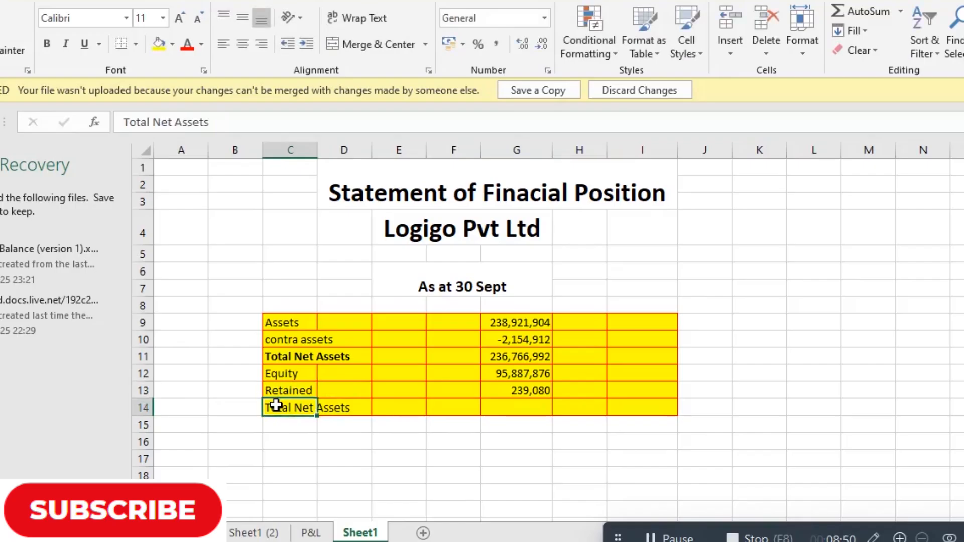
pyautogui.doubleClick(314, 394)
pyautogui.write('Earning')
pyautogui.press('Return')
# - Replace the label in C14 with "Total Equity" and make it bold
pyautogui.write('Total Equit')
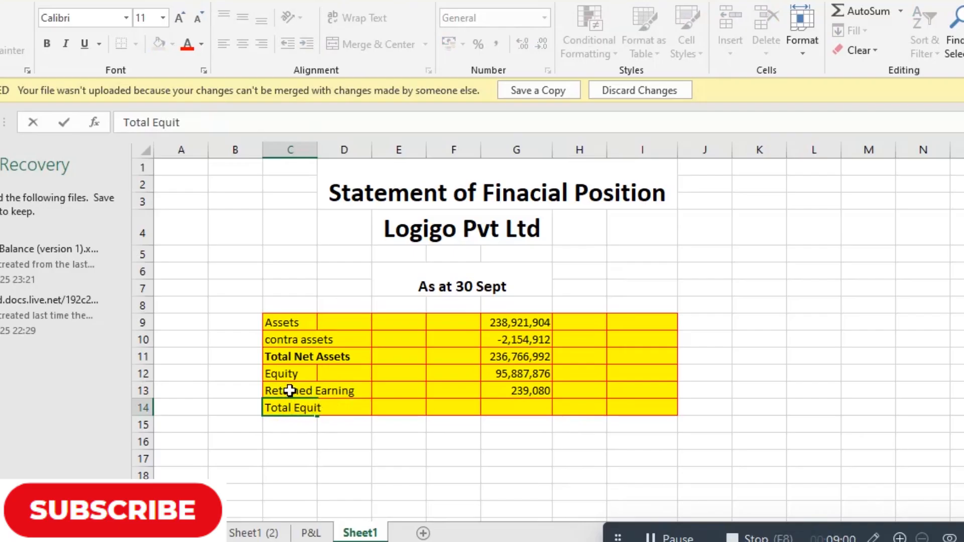
pyautogui.write('y')
pyautogui.press('Return')
pyautogui.click(291, 404)
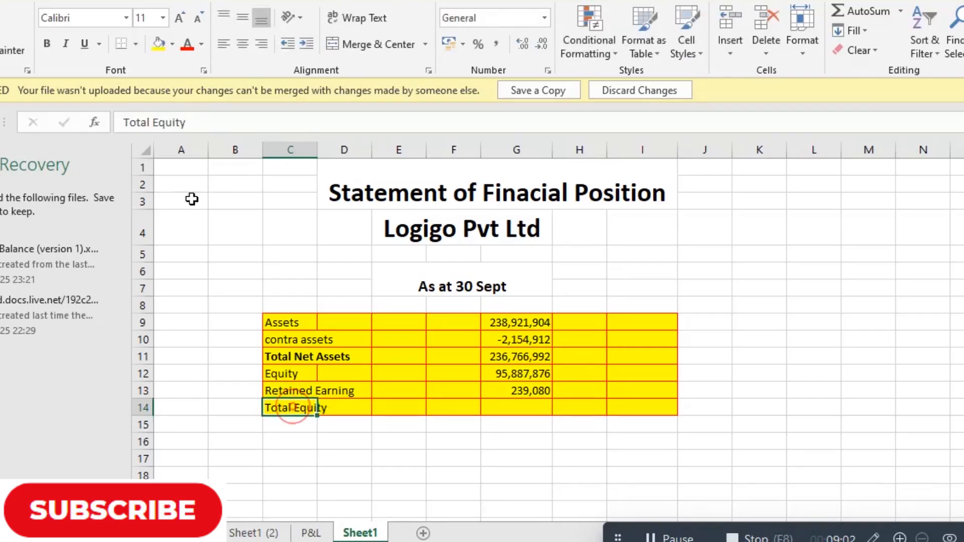
pyautogui.click(50, 44)
# - Enter the formula =G12+G13 in G14 to add the Equity and Retained Earning amounts
pyautogui.click(524, 406)
pyautogui.write('=')
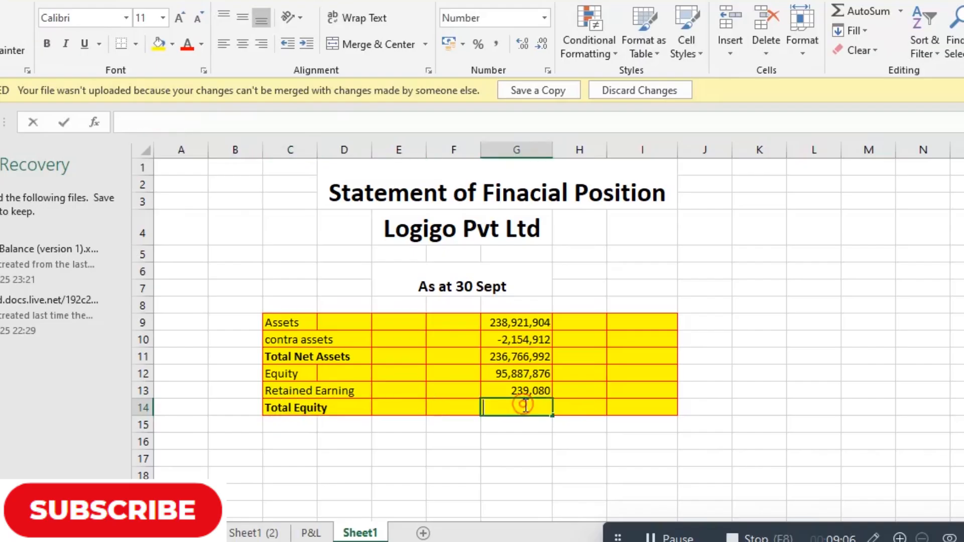
pyautogui.click(536, 379)
pyautogui.write('+')
pyautogui.click(522, 391)
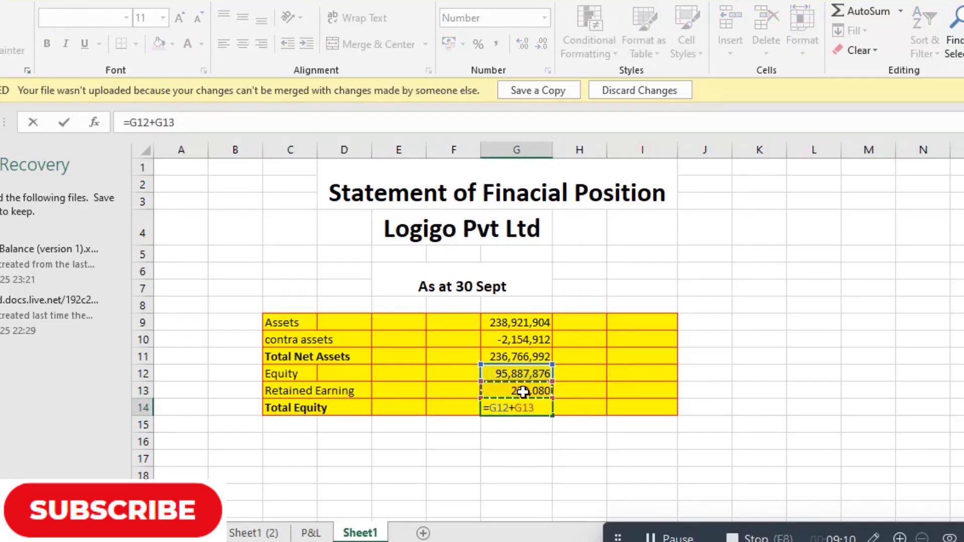
pyautogui.press('Return')
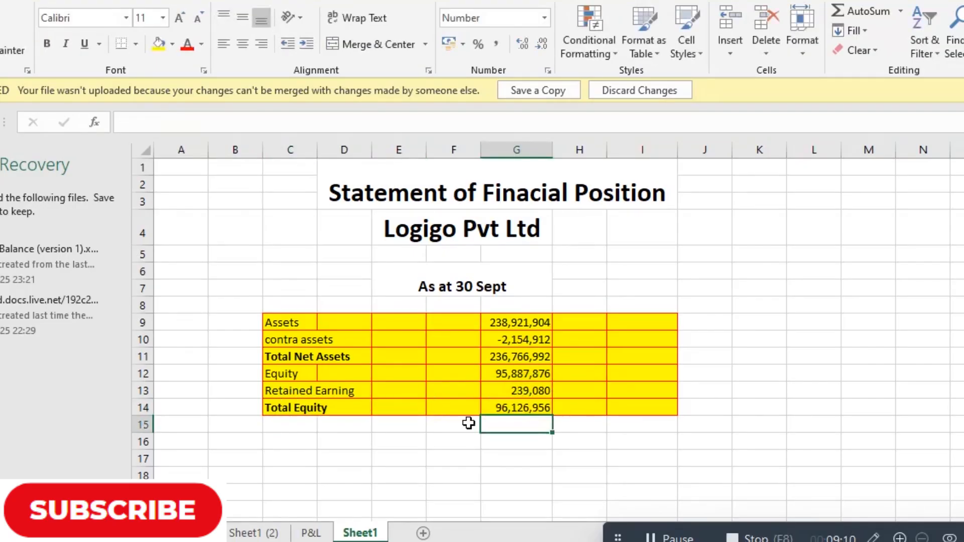
# - Enter the label "Liability" in C15, below Total Equity
pyautogui.click(293, 426)
pyautogui.write('Liability')
pyautogui.press('Return')
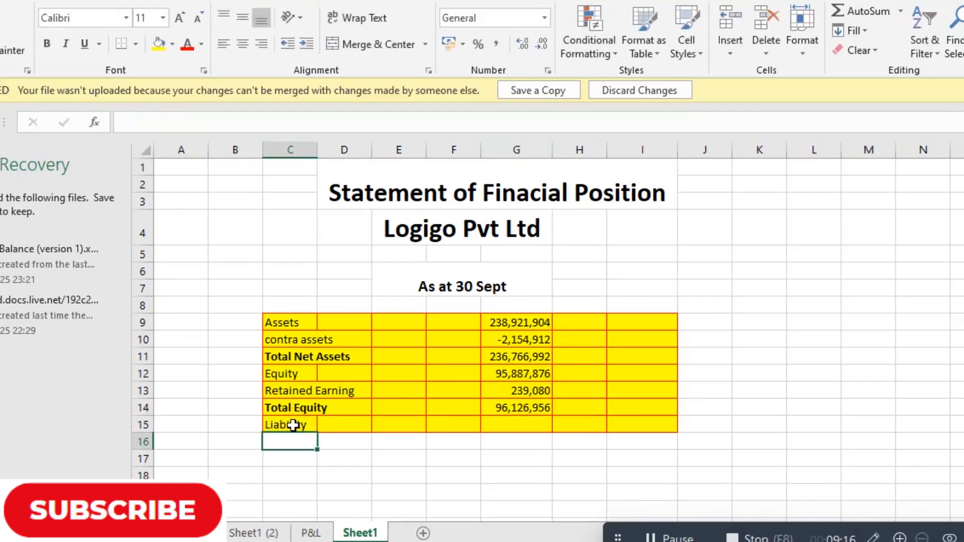
# - Filter the trial balance's Accounts column on Sheet1 (2) to Liabilty only, leaving out Equity
pyautogui.click(311, 532)
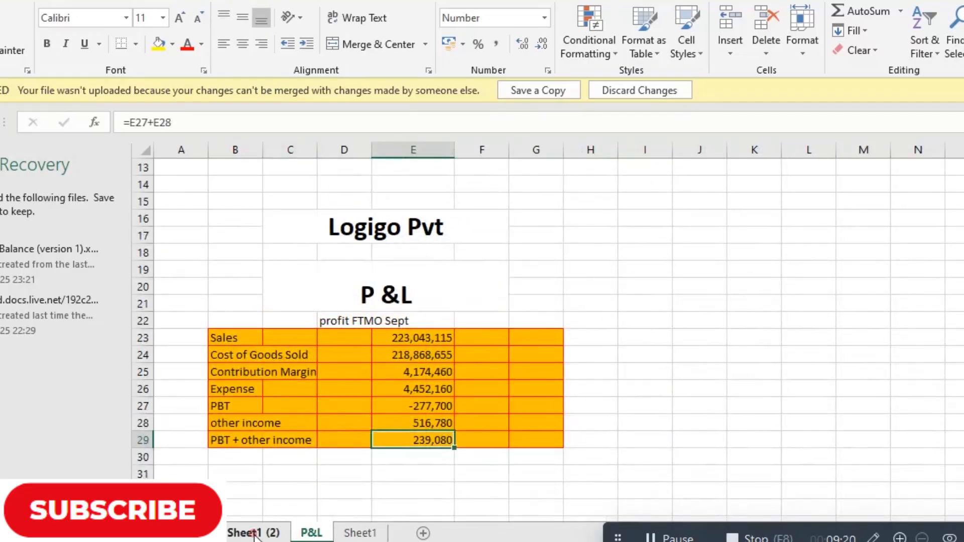
pyautogui.click(253, 533)
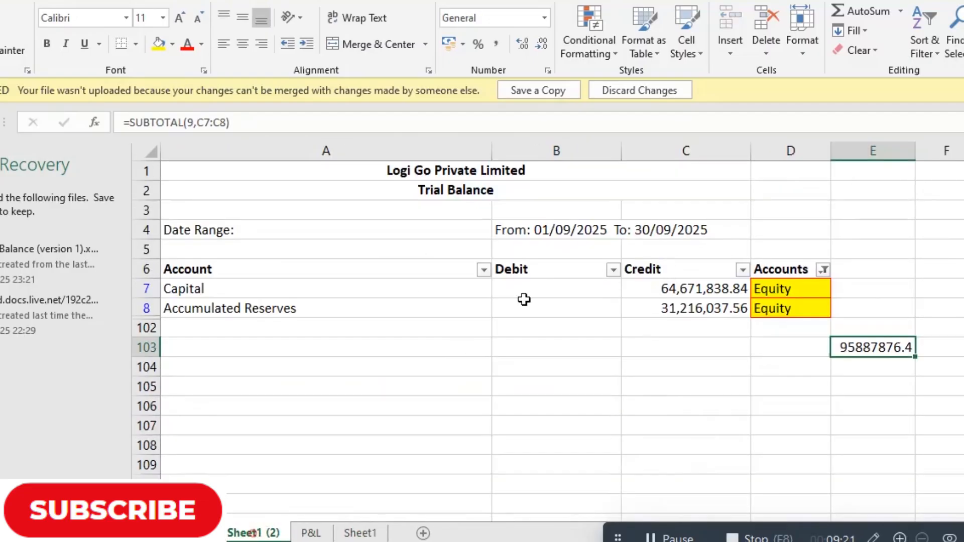
pyautogui.click(824, 271)
pyautogui.click(651, 434)
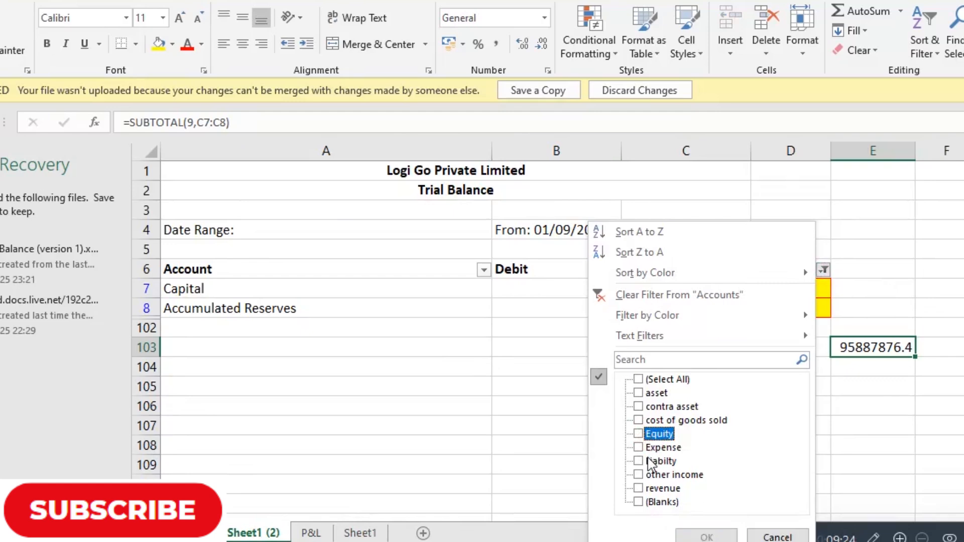
pyautogui.click(648, 461)
pyautogui.click(701, 536)
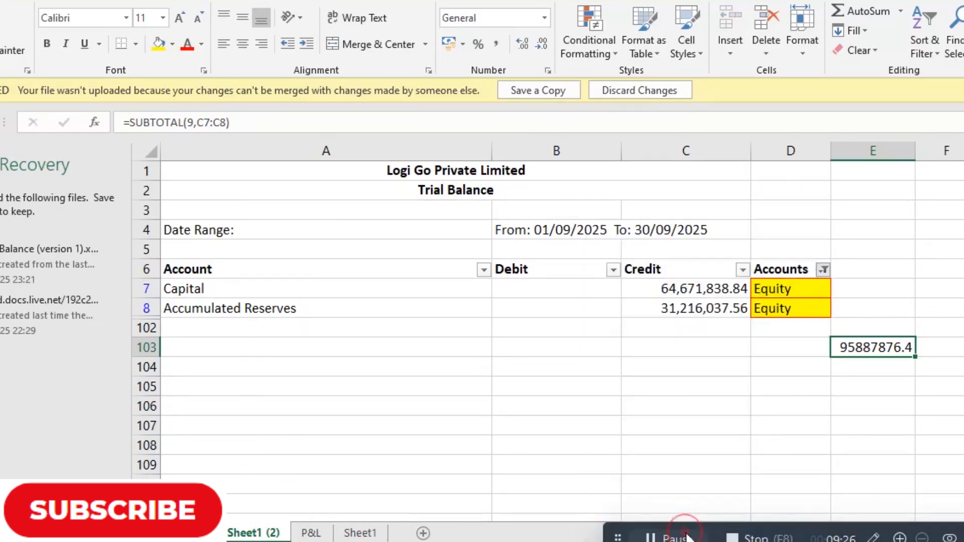
pyautogui.rightClick(737, 425)
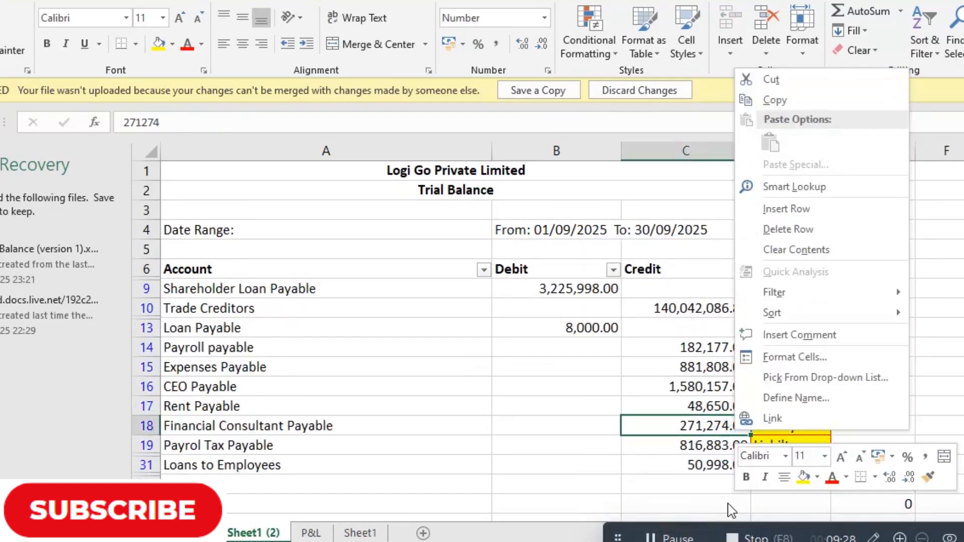
pyautogui.click(705, 502)
# - Enter the formula =SUBTOTAL(9,B9:B31)-SUBTOTAL(9,C9:C31) below the Credit column to net the filtered Liabilty accounts
pyautogui.click(705, 500)
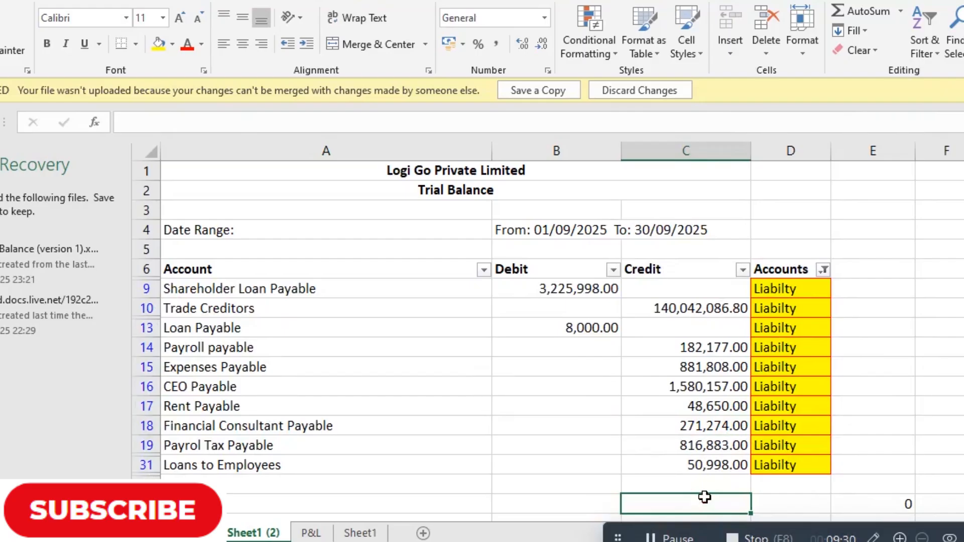
pyautogui.click(705, 497)
pyautogui.write('=su')
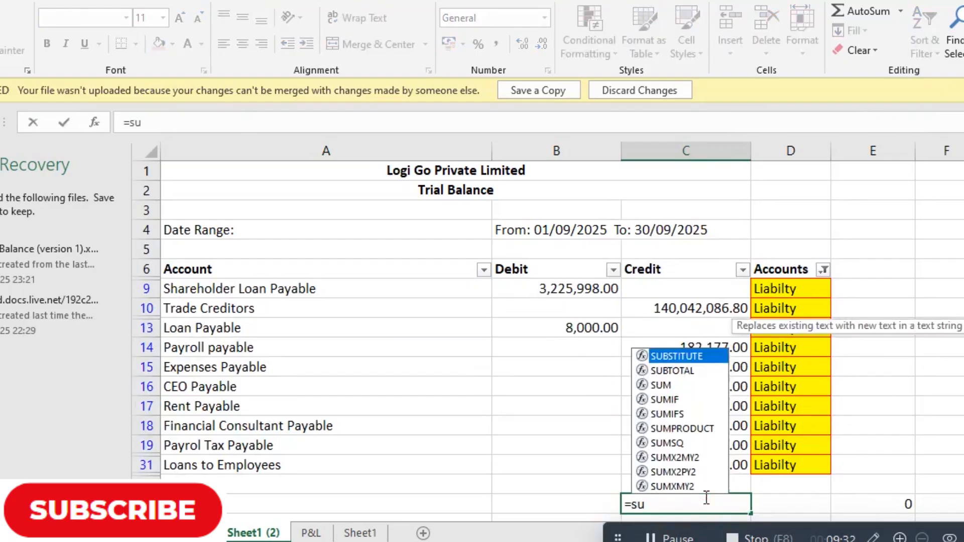
pyautogui.write('bta')
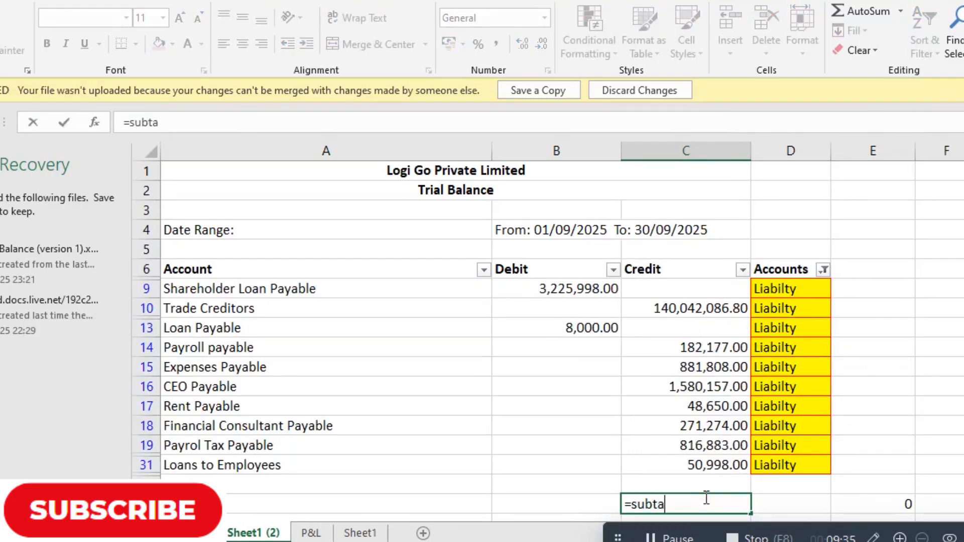
pyautogui.press('BackSpace')
pyautogui.write('ota')
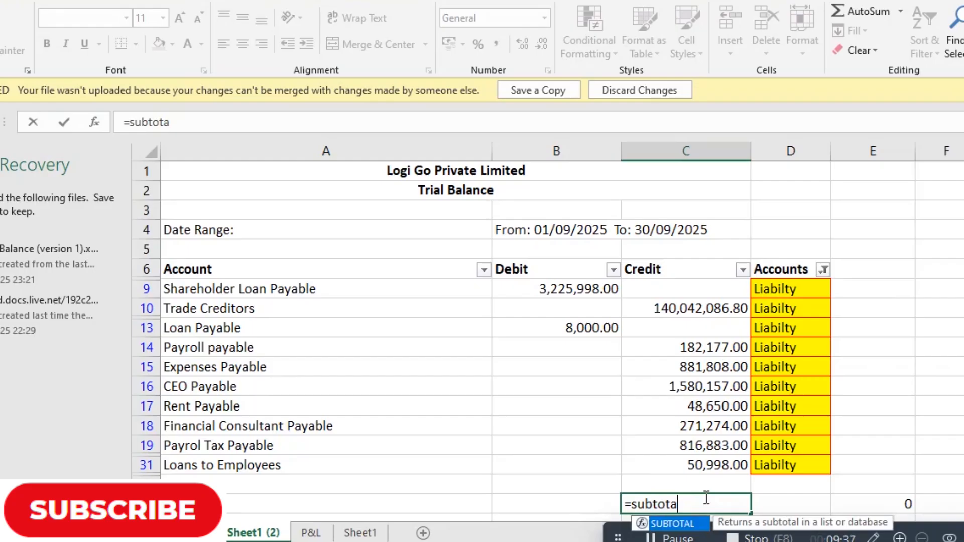
pyautogui.write('l(9,')
pyautogui.moveTo(570, 290); pyautogui.dragTo(557, 468)
pyautogui.write('-')
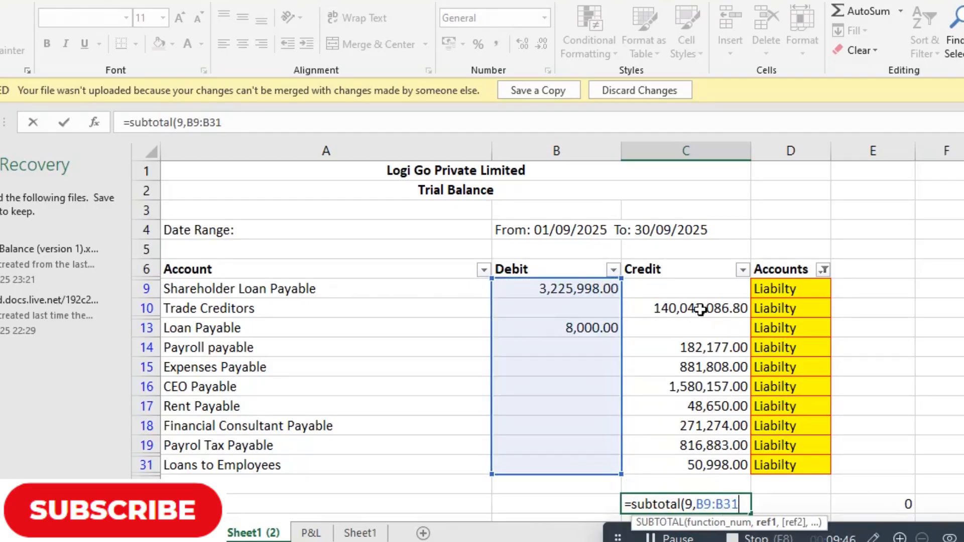
pyautogui.write(')')
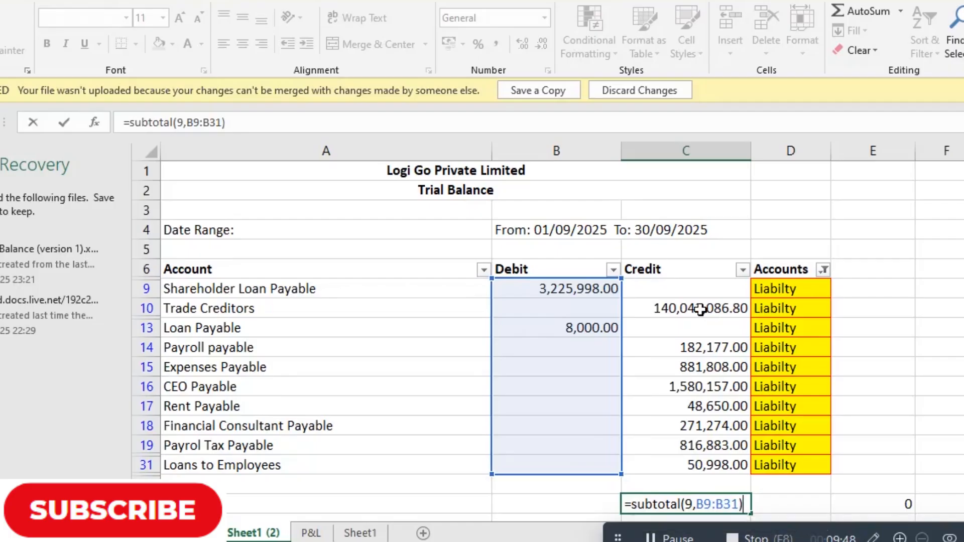
pyautogui.write('-subtotal')
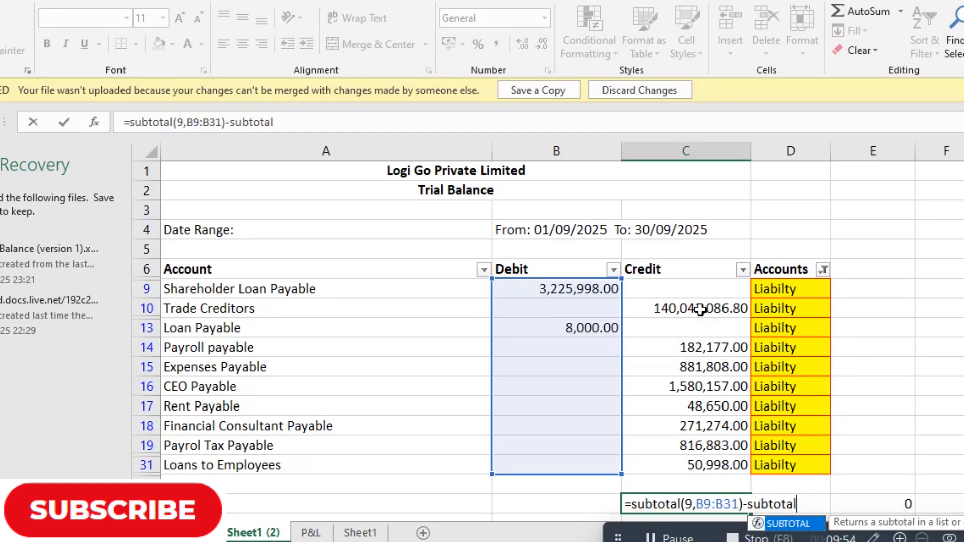
pyautogui.write('(9,')
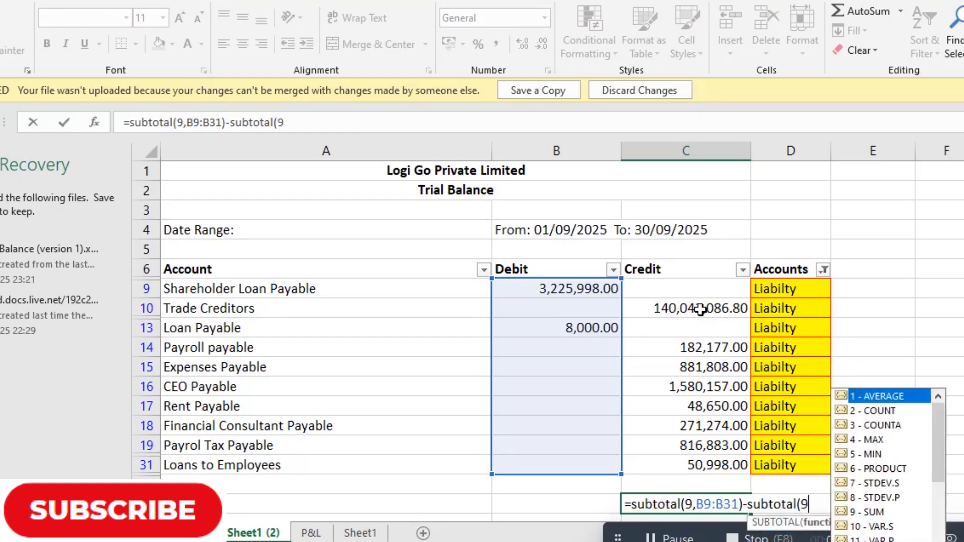
pyautogui.moveTo(705, 289)
pyautogui.mouseDown()
pyautogui.moveTo(714, 426)
pyautogui.moveTo(703, 477)
pyautogui.moveTo(707, 470)
pyautogui.mouseUp()
pyautogui.write(')')
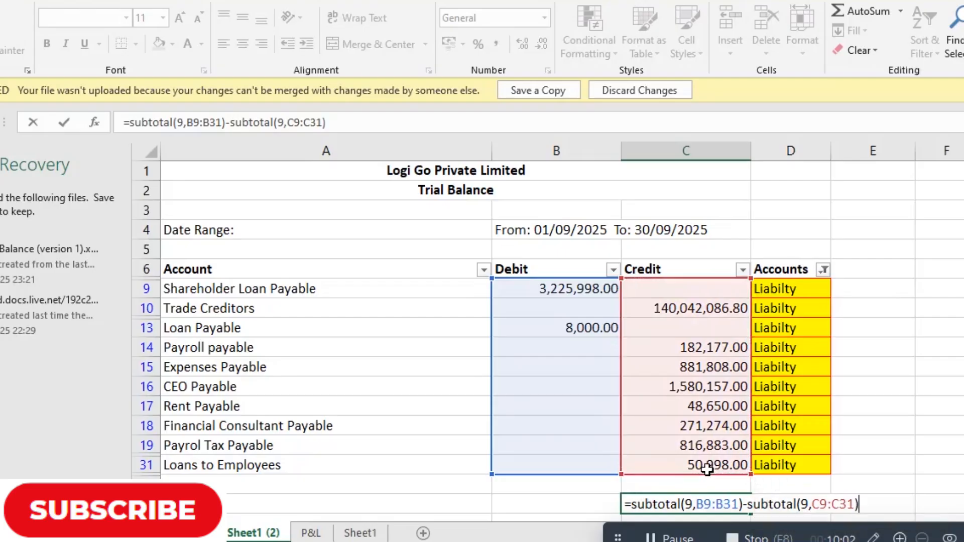
pyautogui.press('Return')
# - Copy the net liability subtotal and paste it as values only into G15 on Sheet1, beside the Liability label
pyautogui.press('Up')
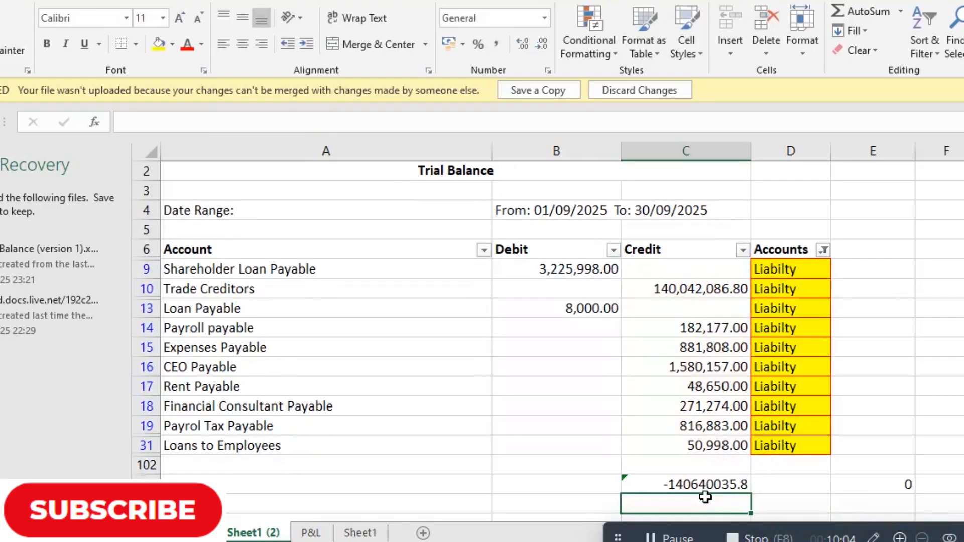
pyautogui.hotkey('ctrl', 'c')
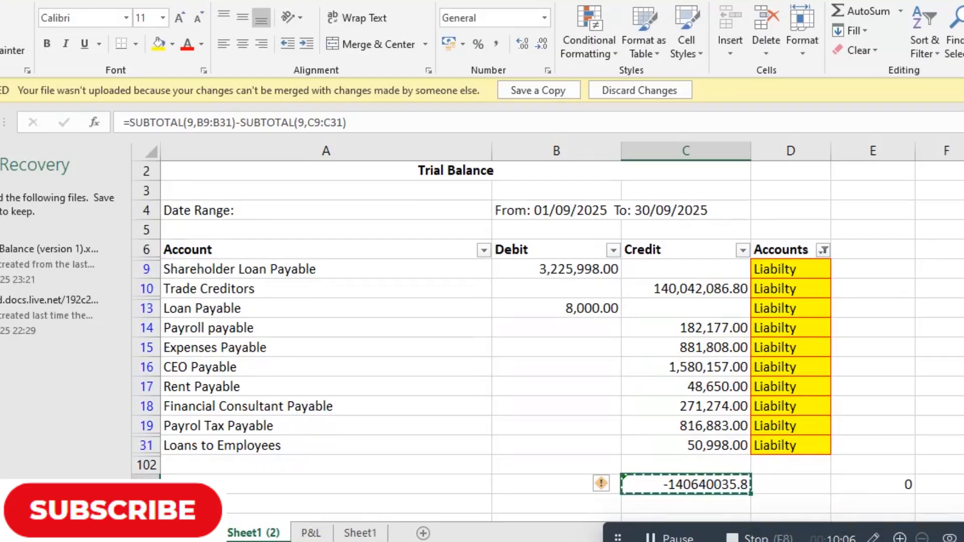
pyautogui.click(358, 533)
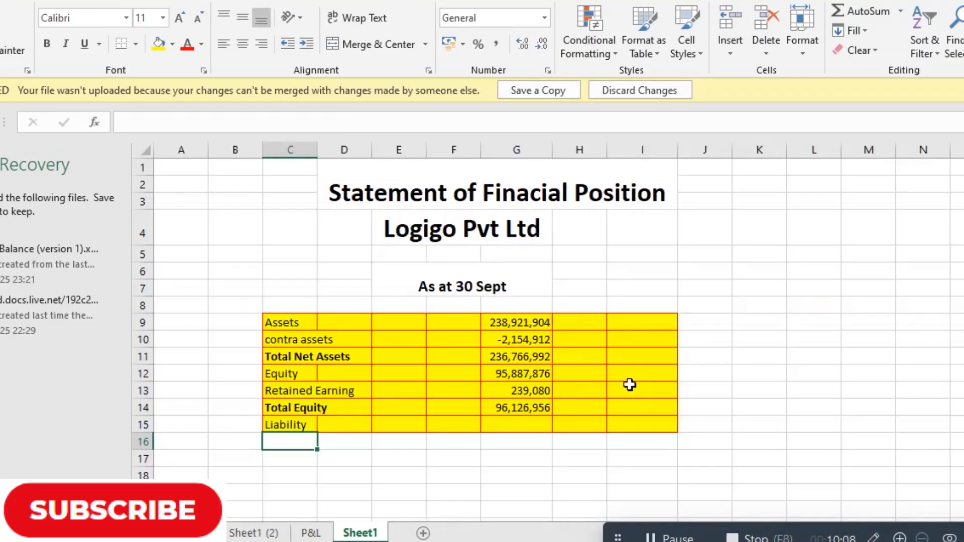
pyautogui.click(508, 423)
pyautogui.hotkey('ctrl', 'alt', 'v')
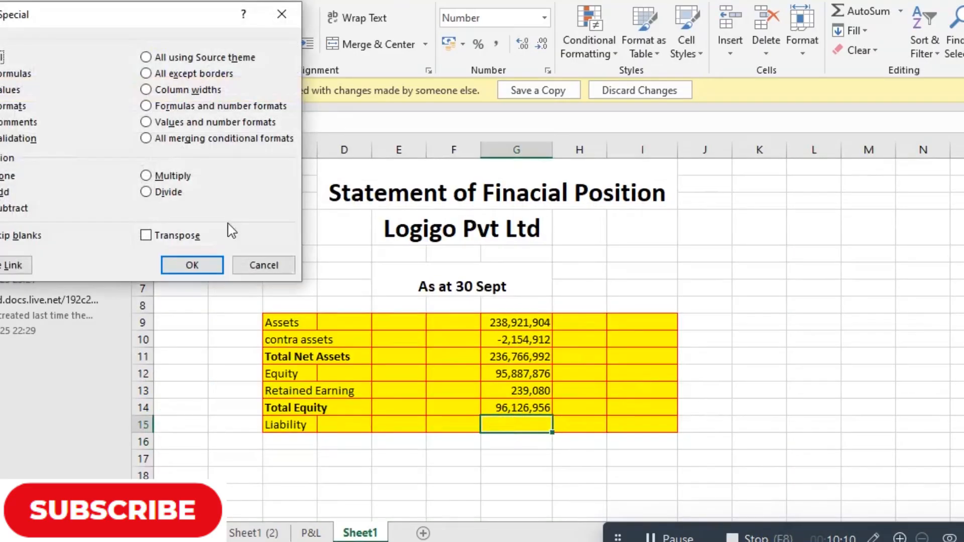
pyautogui.click(3, 91)
pyautogui.click(192, 268)
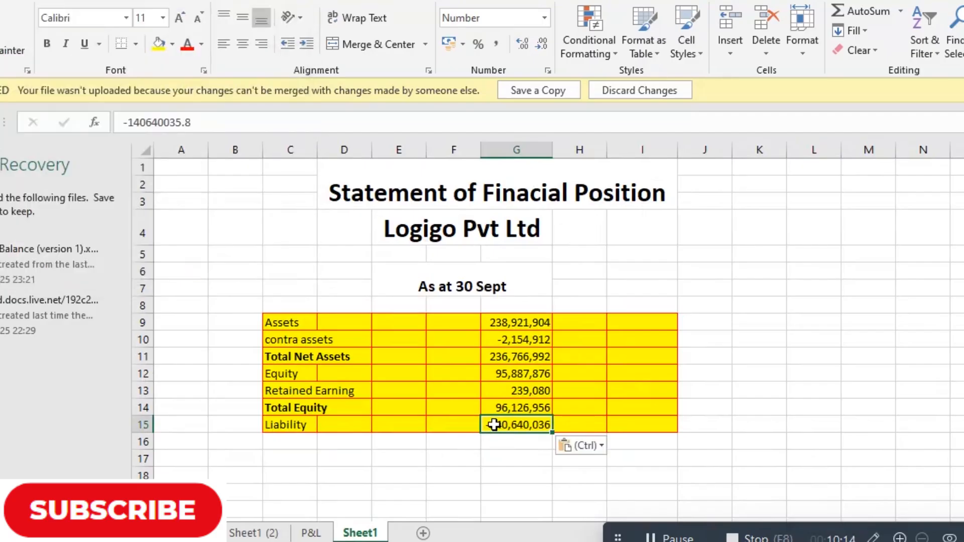
# - Remove the minus sign from the Liability amount in G15 so it reads 140640035.8
pyautogui.doubleClick(490, 426)
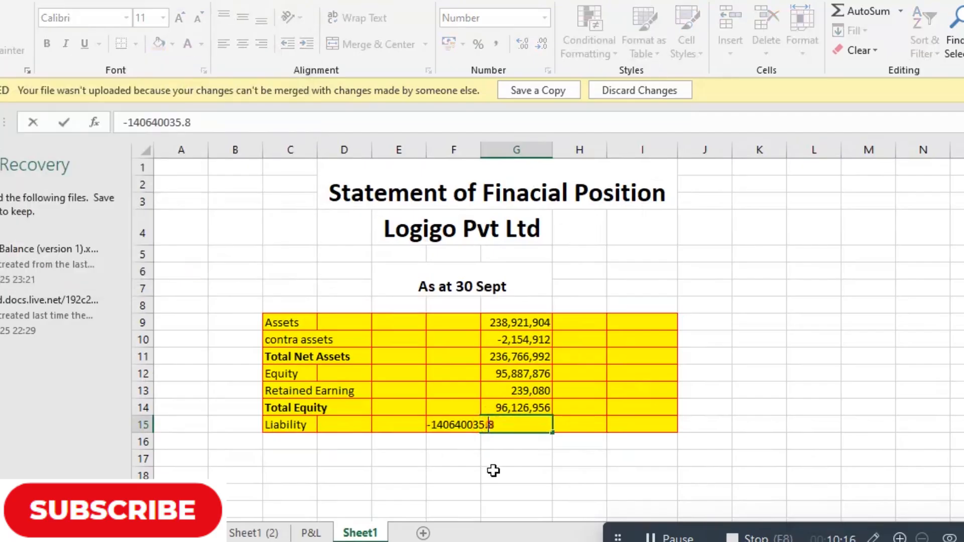
pyautogui.click(432, 426)
pyautogui.press('BackSpace')
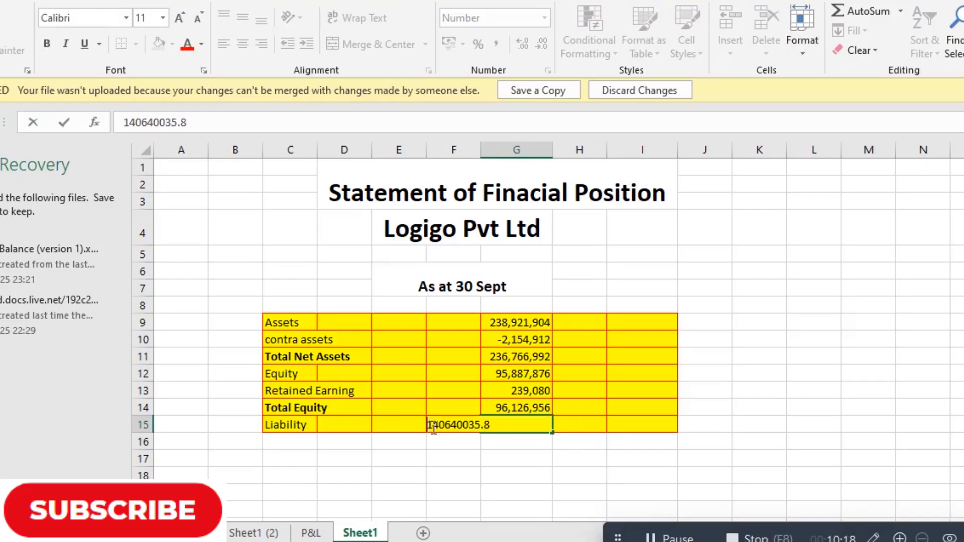
pyautogui.press('Return')
# - Enter the label "Total Equity and Liabilty" in C16, below Liability
pyautogui.click(281, 440)
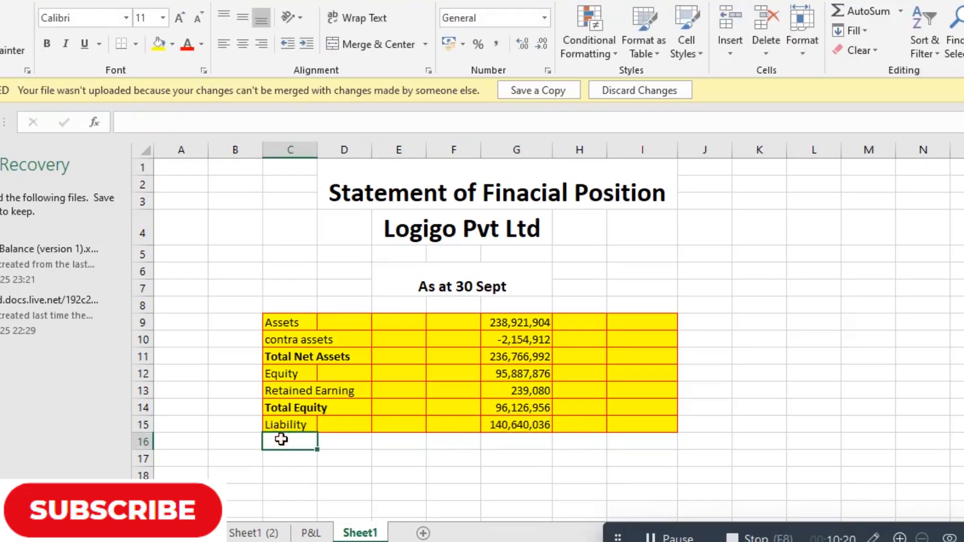
pyautogui.write('Total ')
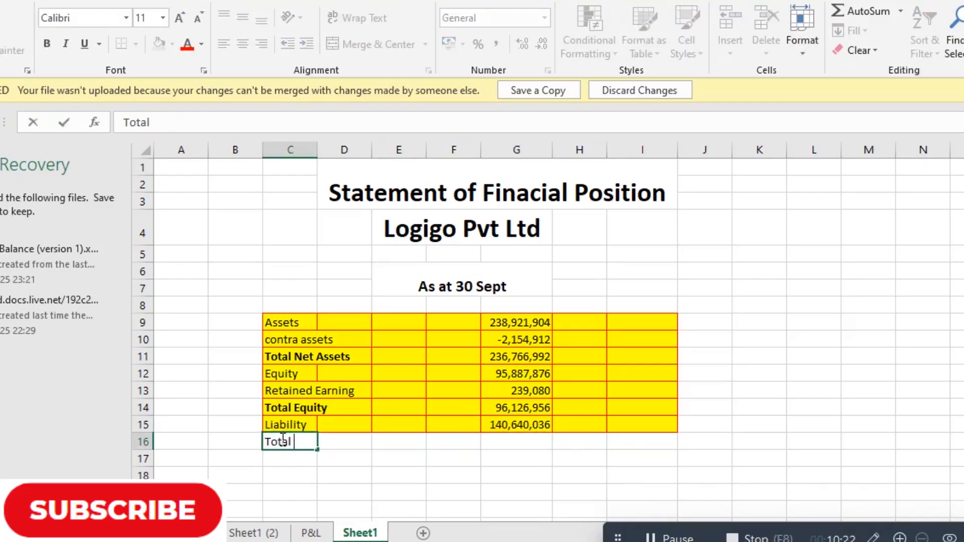
pyautogui.write('Equity ')
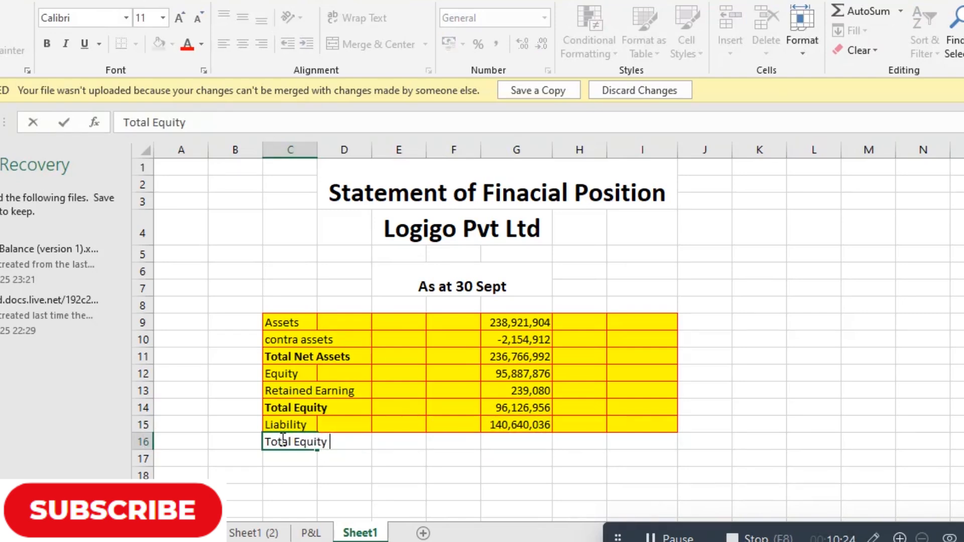
pyautogui.write('and Liabilty')
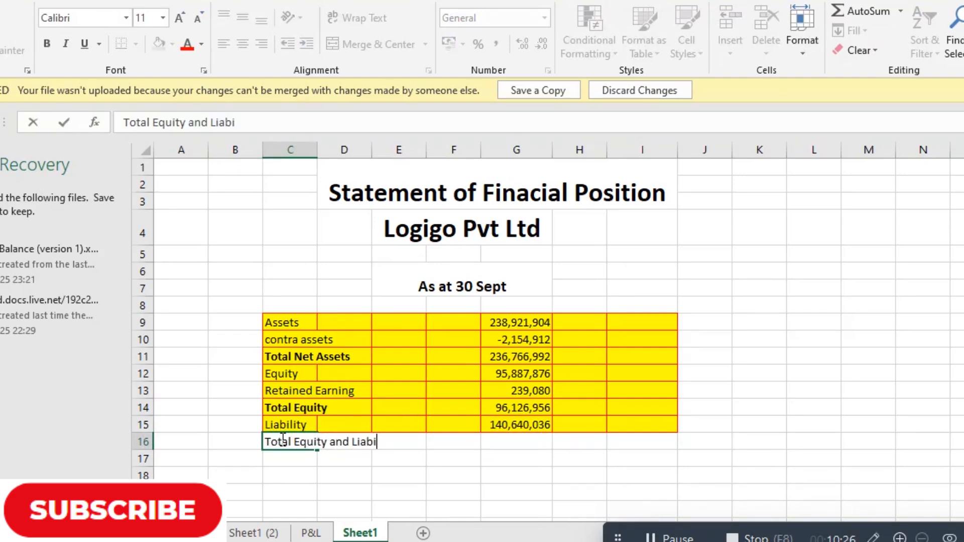
pyautogui.press('Return')
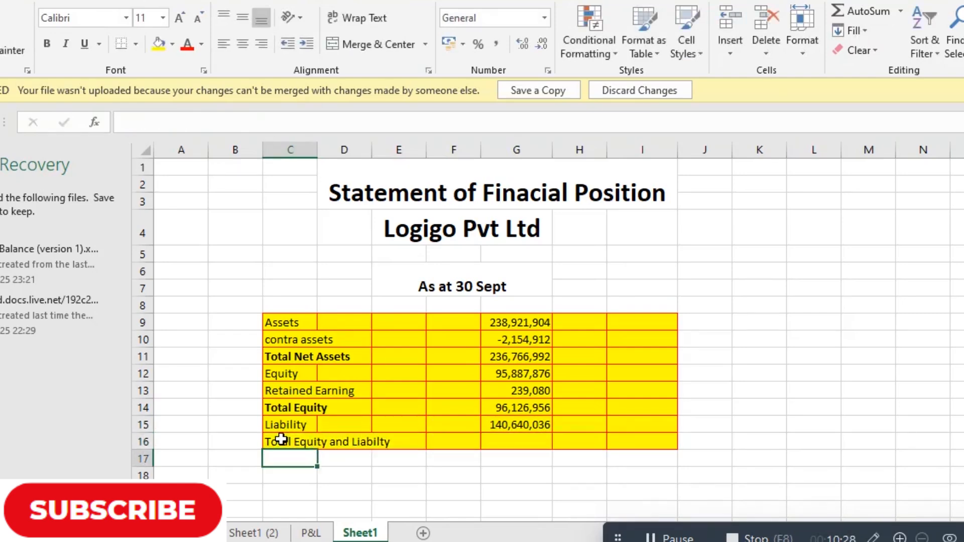
# - Try to total equity and liability in G16 with the formula =G15+G12
pyautogui.click(537, 472)
pyautogui.doubleClick(513, 439)
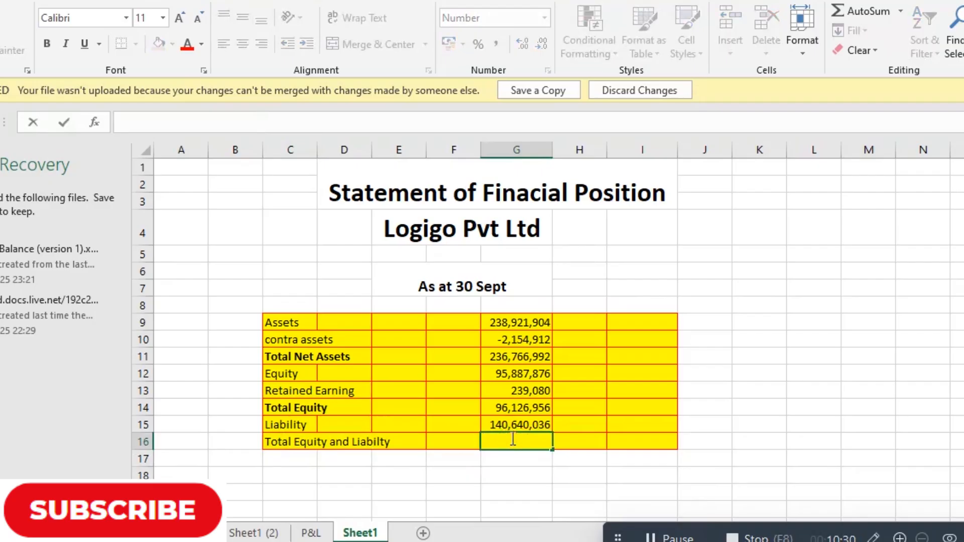
pyautogui.write('=sum(')
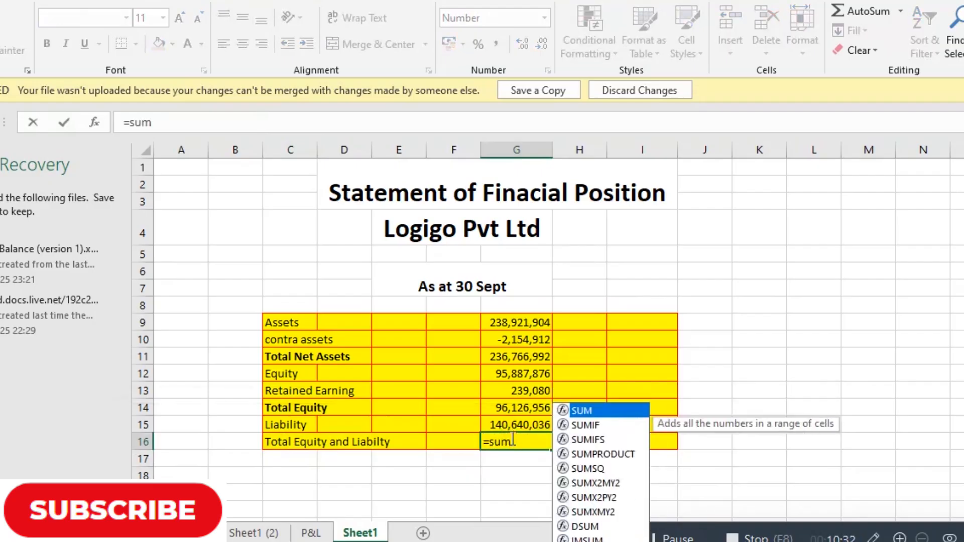
pyautogui.press('BackSpace')
pyautogui.press('BackSpace')
pyautogui.press('BackSpace')
pyautogui.press('BackSpace')
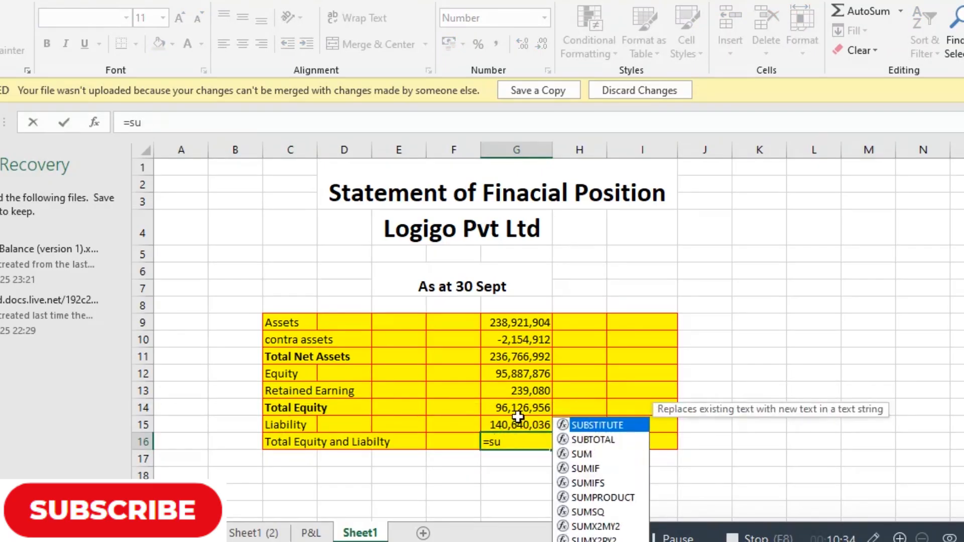
pyautogui.click(507, 428)
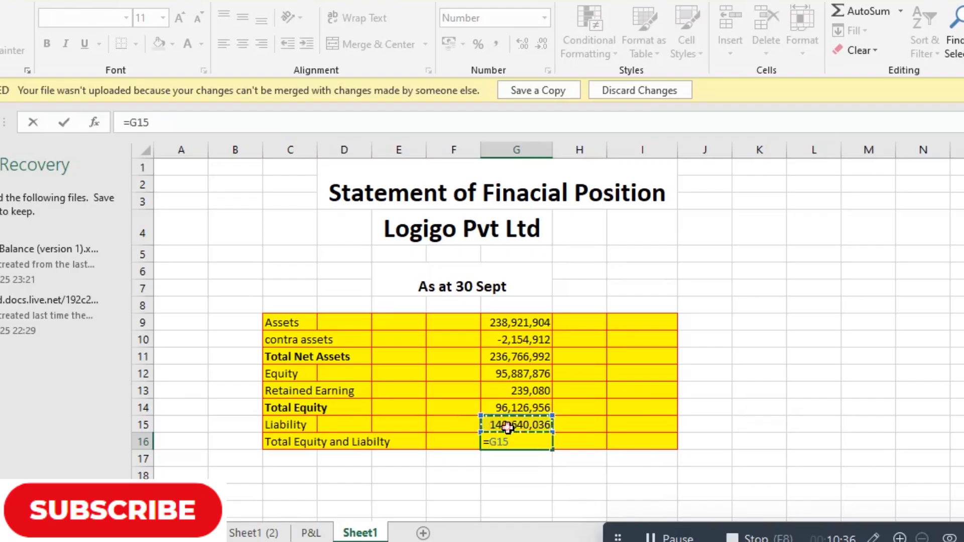
pyautogui.write('+')
pyautogui.click(513, 375)
pyautogui.press('Return')
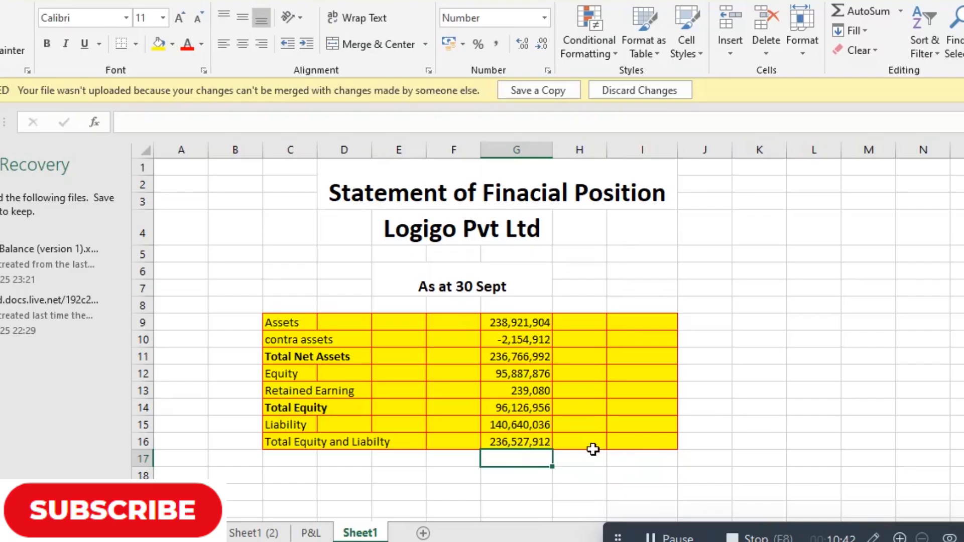
# - Compare the total in G16 with Total Net Assets by entering the formula =G16-G11 in G17
pyautogui.write('=')
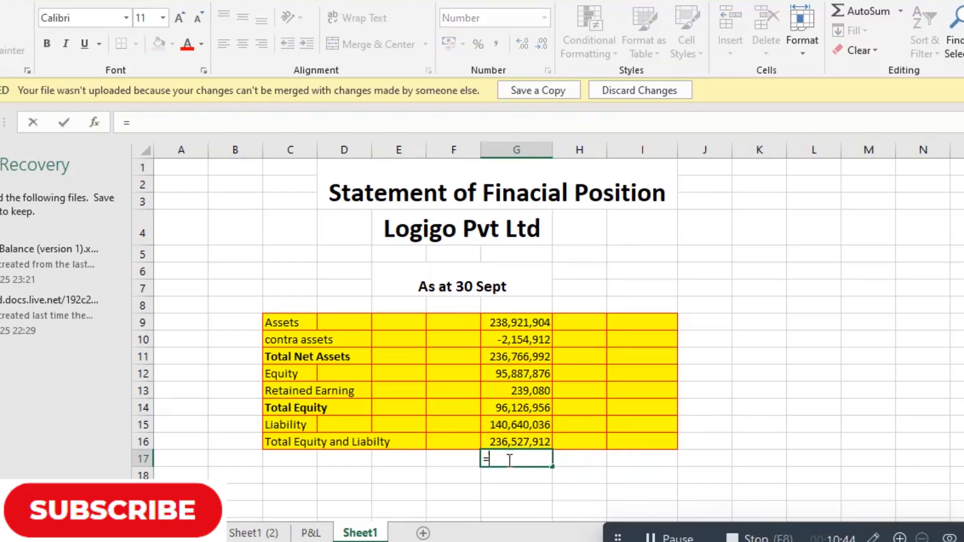
pyautogui.click(517, 442)
pyautogui.write('-')
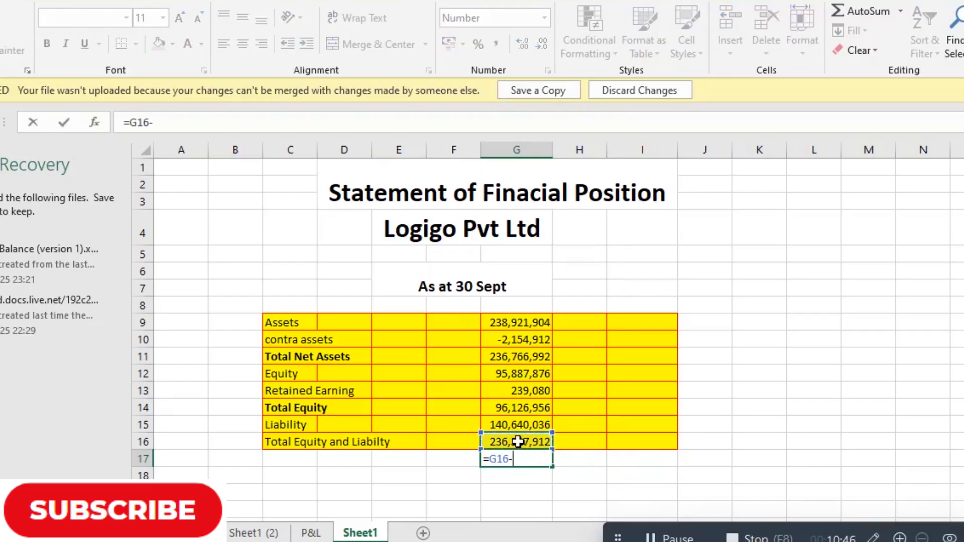
pyautogui.click(512, 354)
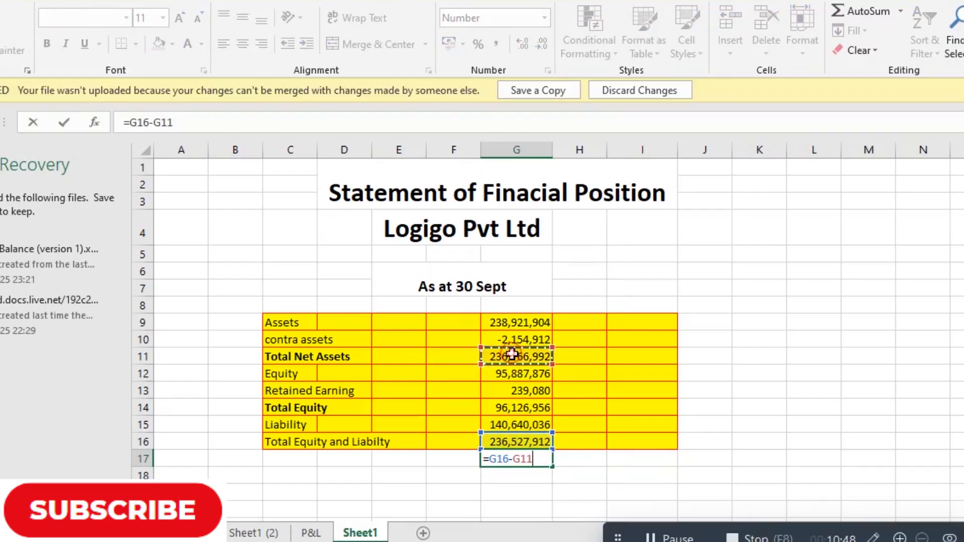
pyautogui.press('Return')
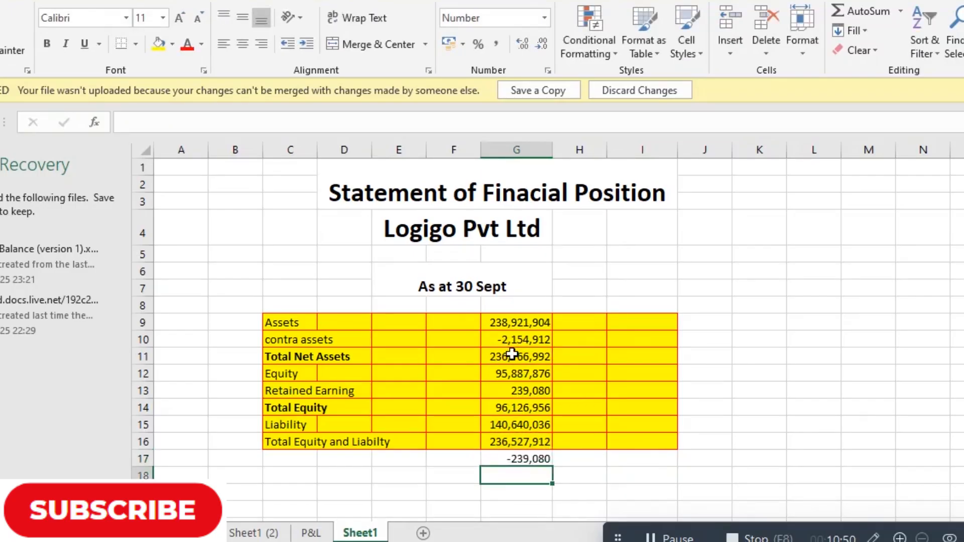
# - Undo the difference formula in G17 and the total formula in G16
pyautogui.hotkey('ctrl', 'z')
pyautogui.hotkey('ctrl', 'z')
pyautogui.click(525, 504)
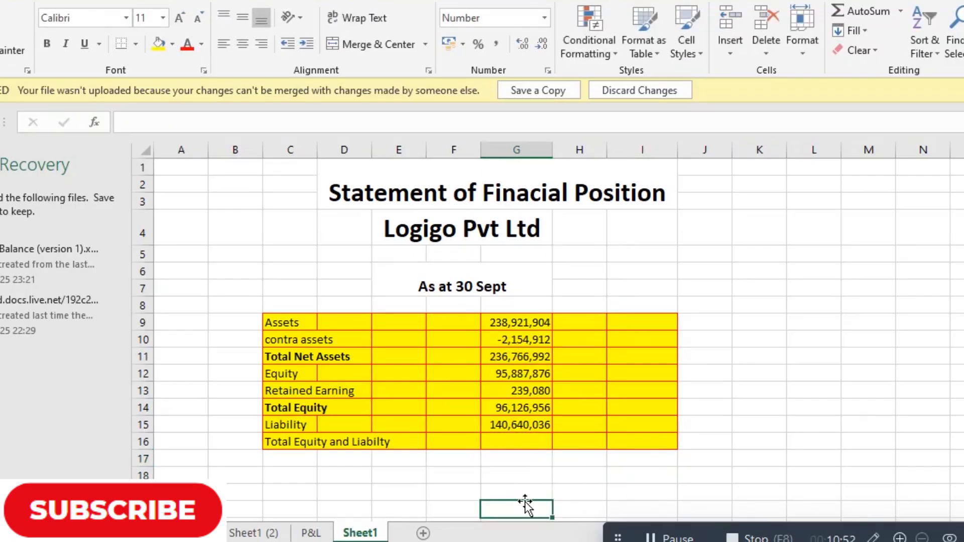
# - Total equity and liability in G16 by adding Liability and Total Equity with the formula =G15+G14
pyautogui.click(524, 447)
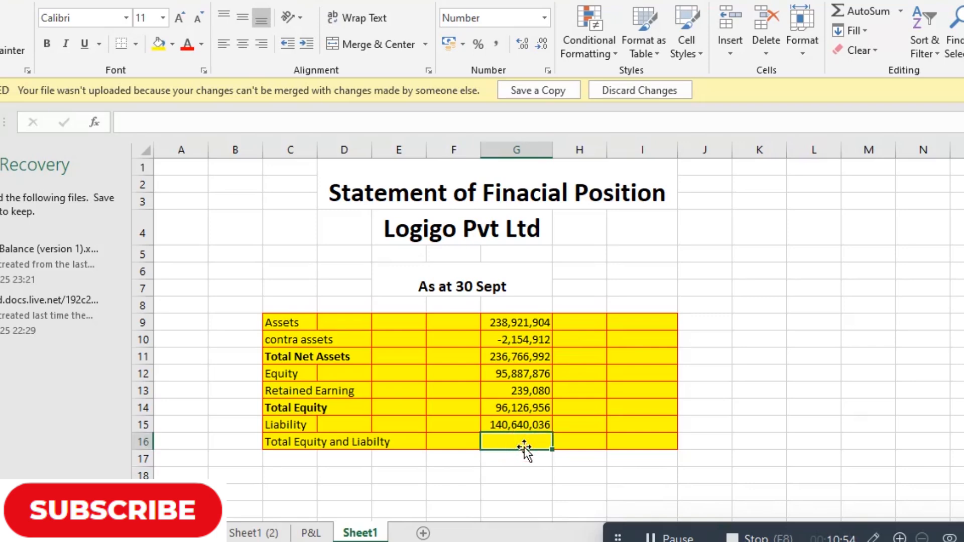
pyautogui.write('=')
pyautogui.press('Up')
pyautogui.press('Up')
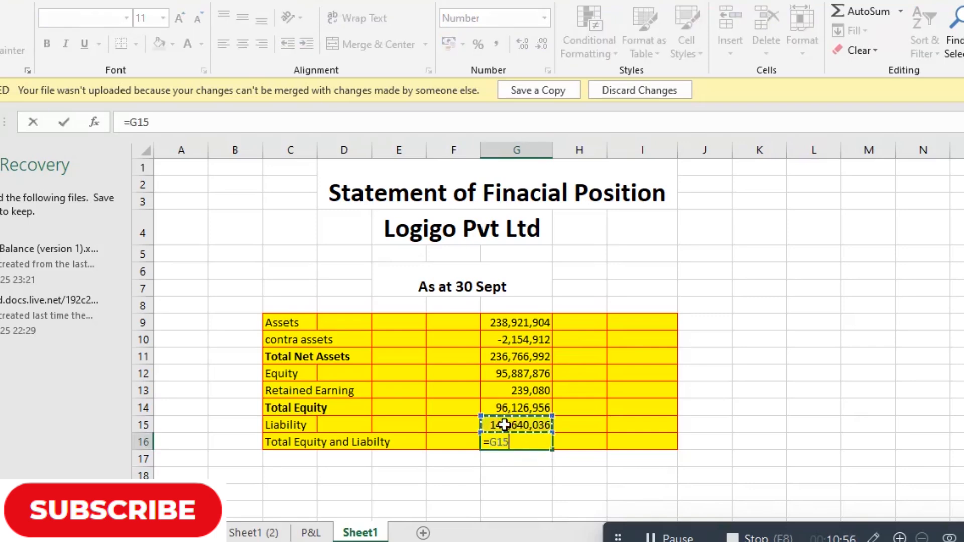
pyautogui.write('+')
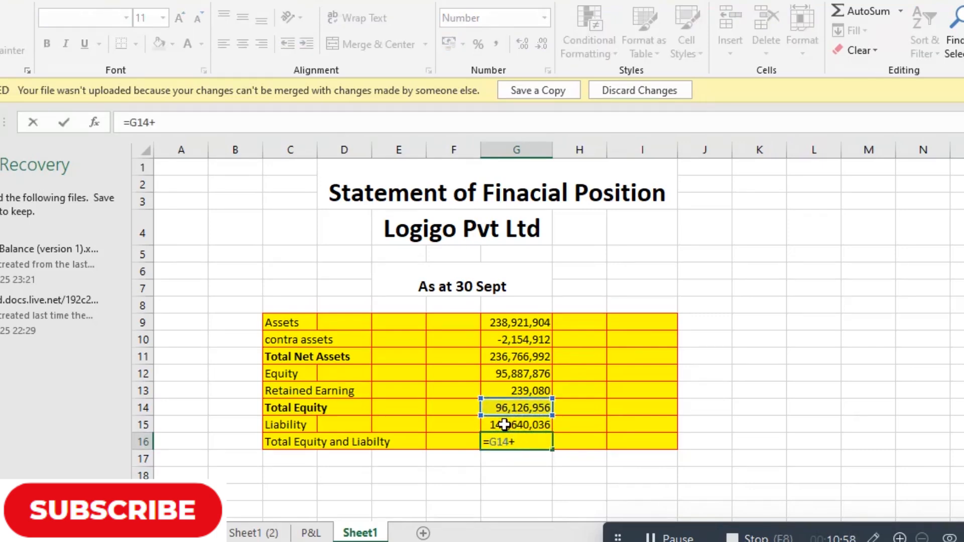
pyautogui.press('BackSpace')
pyautogui.press('BackSpace')
pyautogui.press('BackSpace')
pyautogui.press('BackSpace')
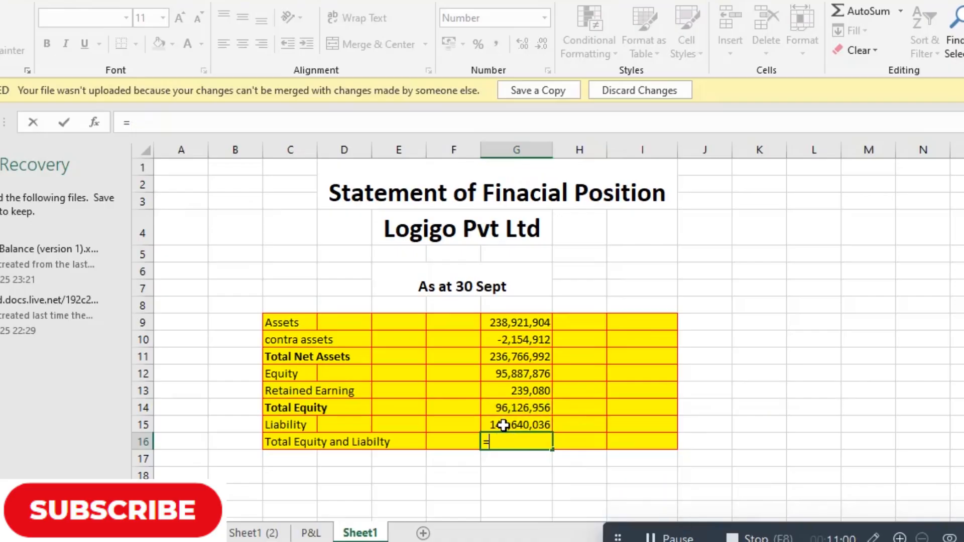
pyautogui.click(502, 427)
pyautogui.write('+')
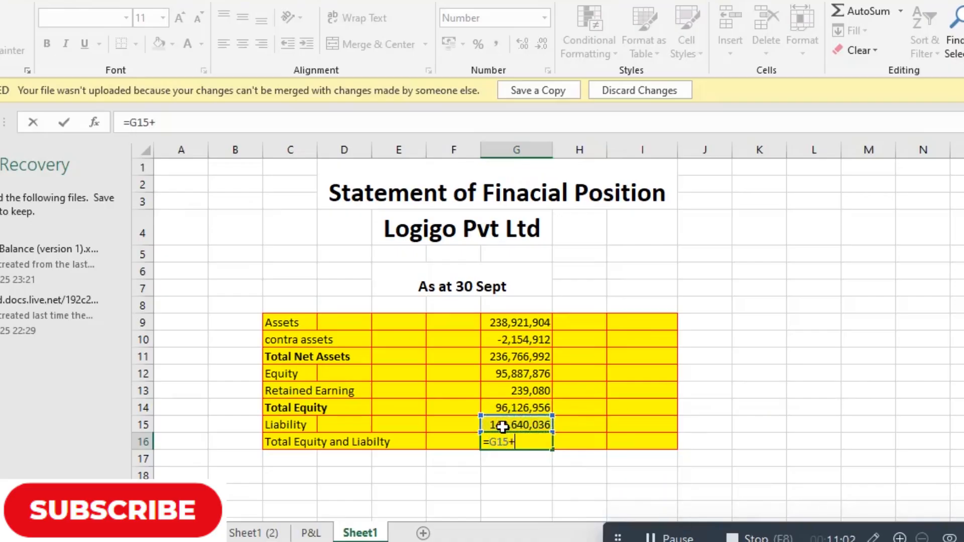
pyautogui.click(516, 407)
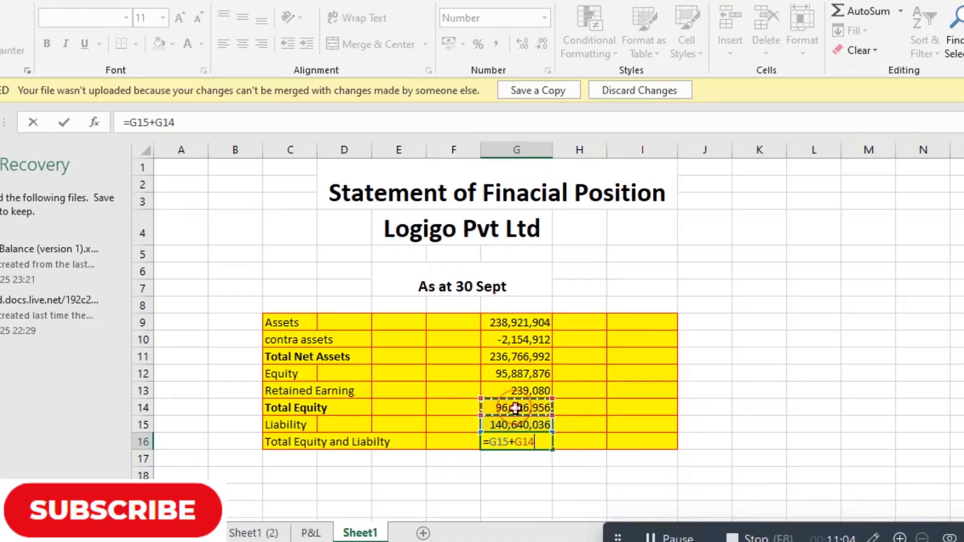
pyautogui.press('Return')
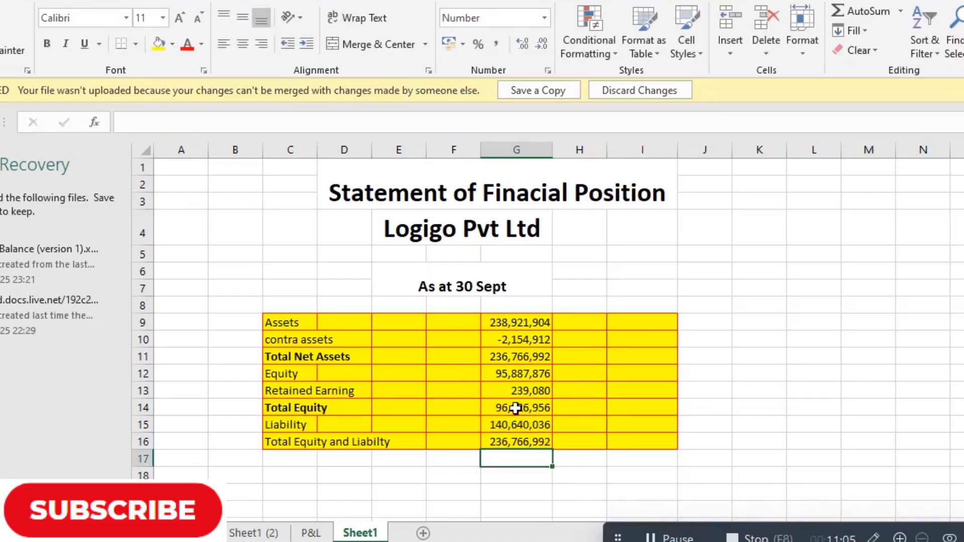
# - Make the "Total Equity and Liabilty" label in C16 bold
pyautogui.click(529, 440)
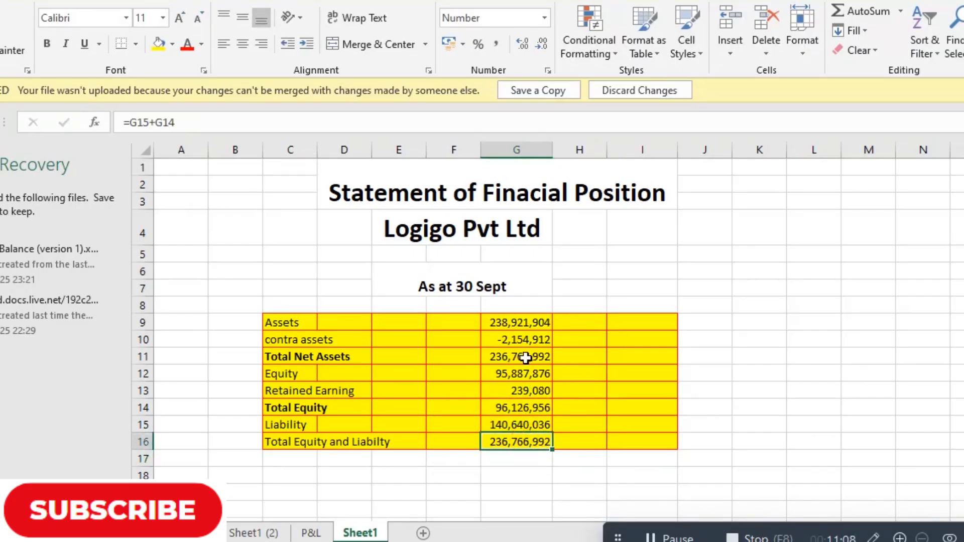
pyautogui.click(291, 441)
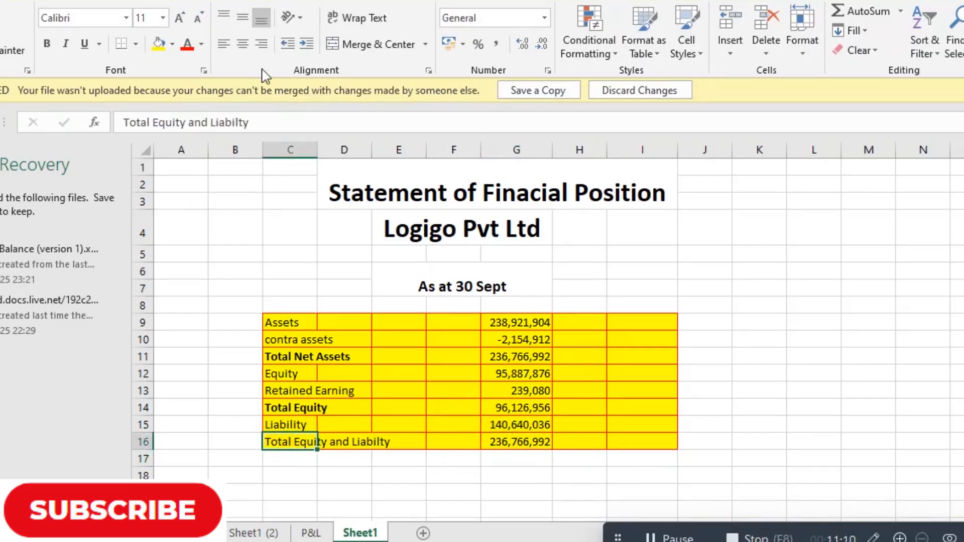
pyautogui.click(50, 43)
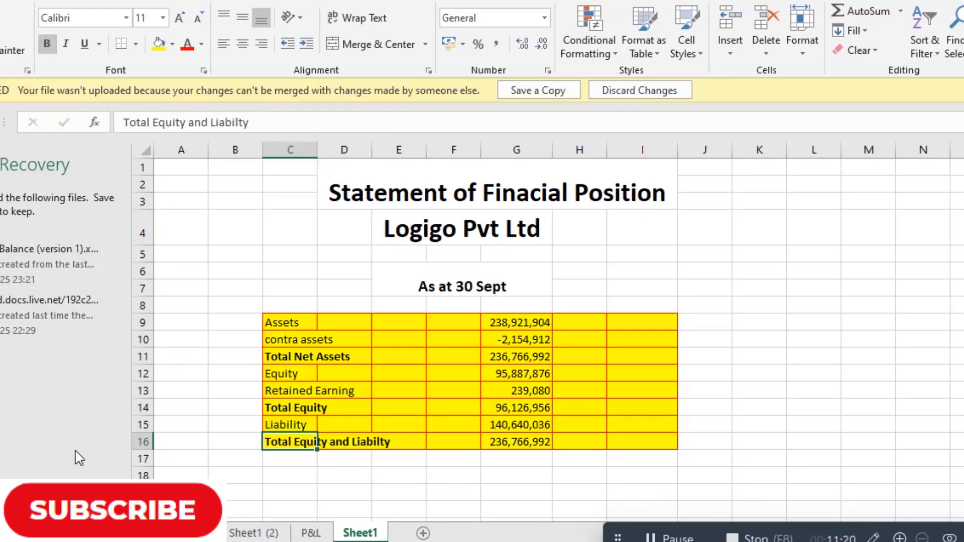
# - Go back to the filtered trial balance on the sheet "Sheet1 (2)"
pyautogui.click(246, 532)
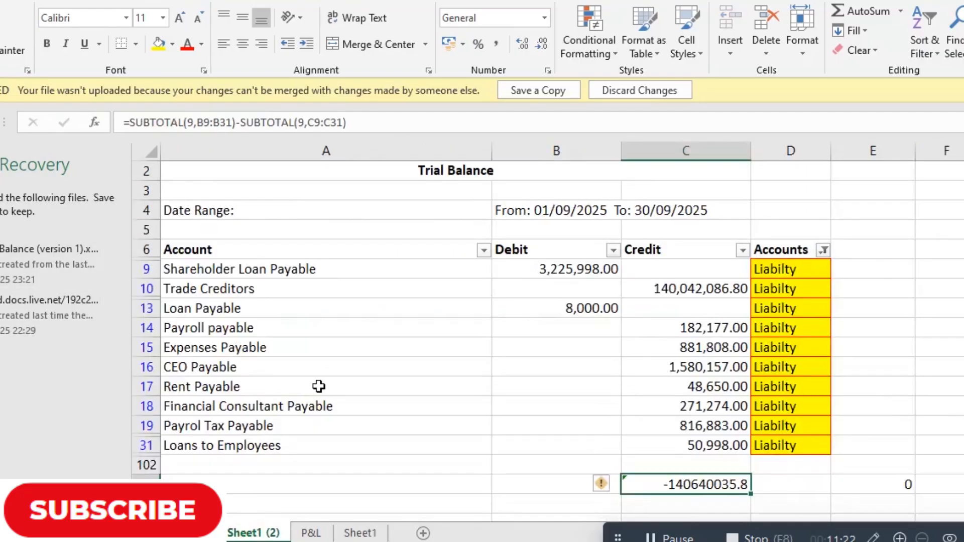